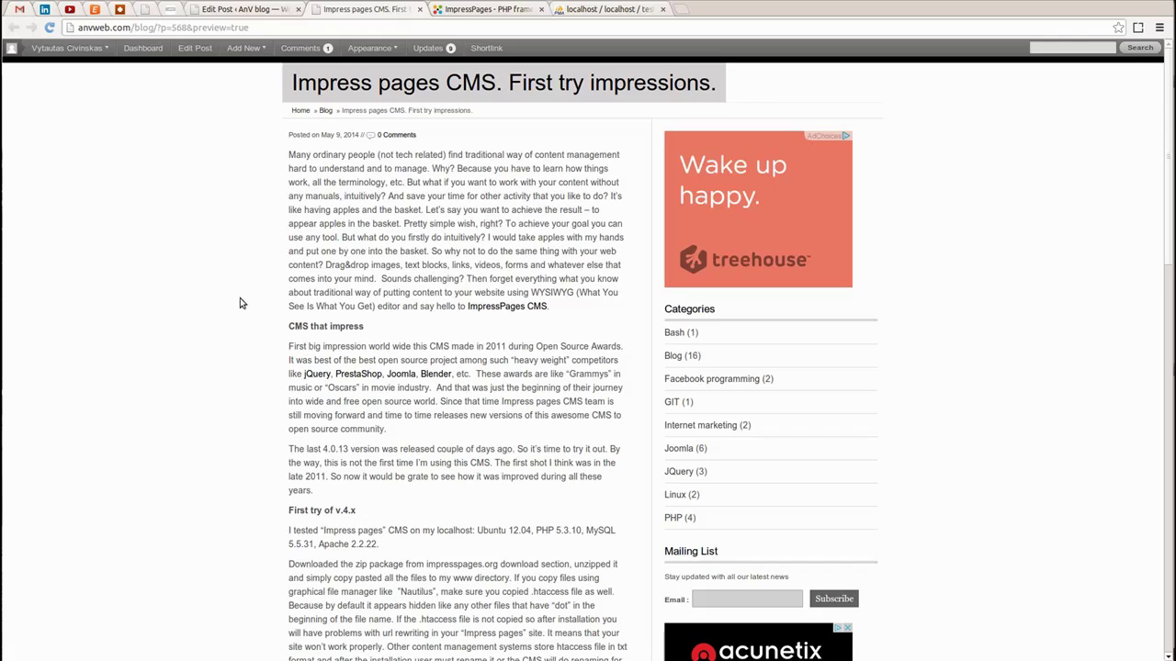
# Browse the impresspages.org home page, then bring the terminal file manager forward
pyautogui.scroll(-2, 293, 284)
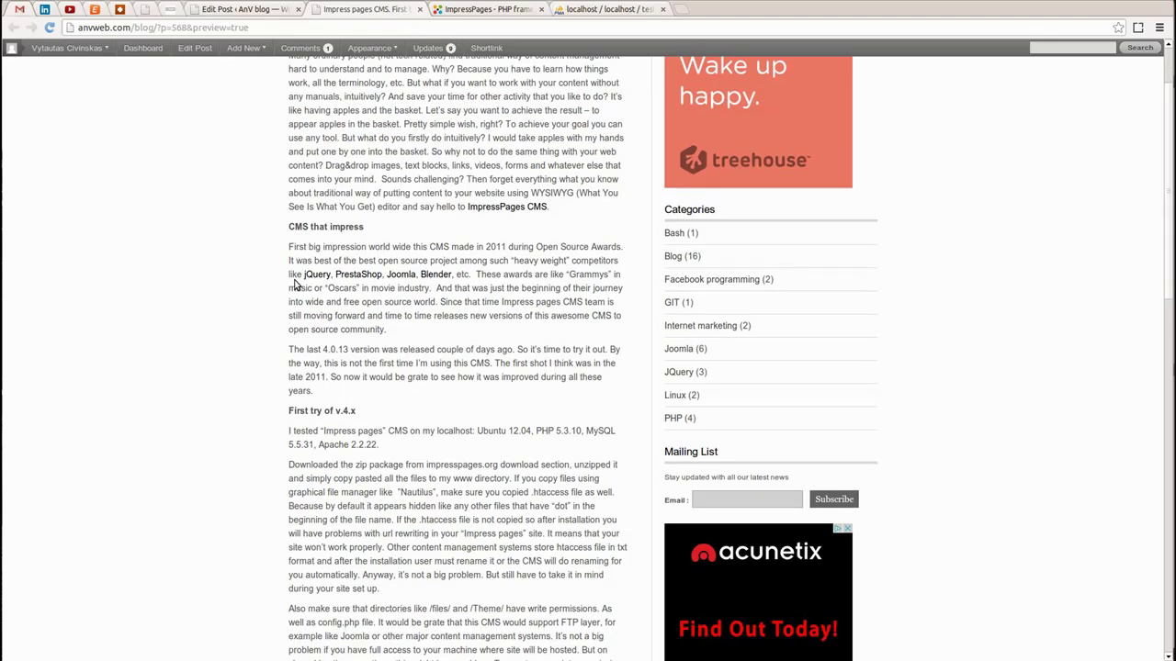
pyautogui.scroll(-1, 227, 257)
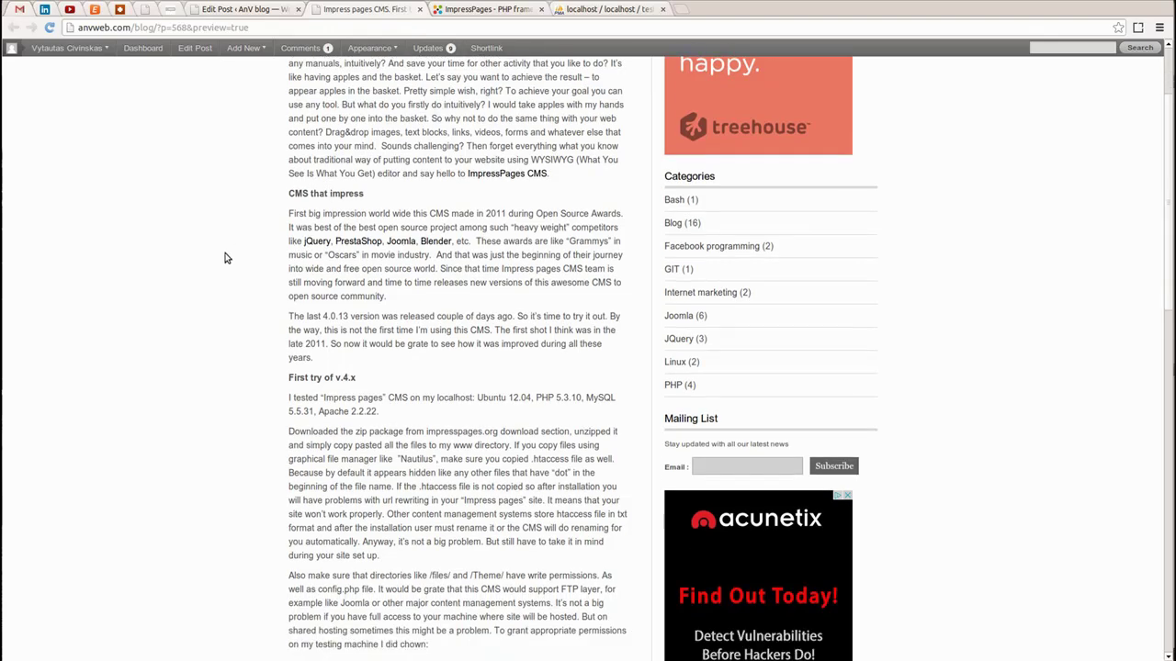
pyautogui.scroll(1, 227, 258)
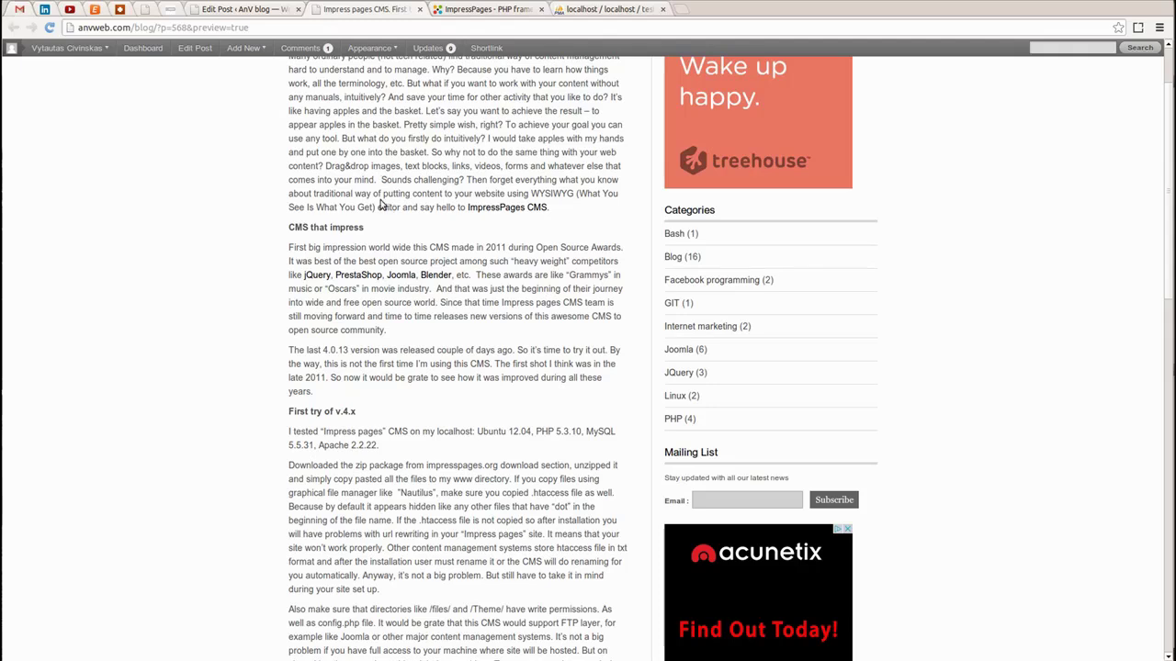
pyautogui.scroll(2, 477, 255)
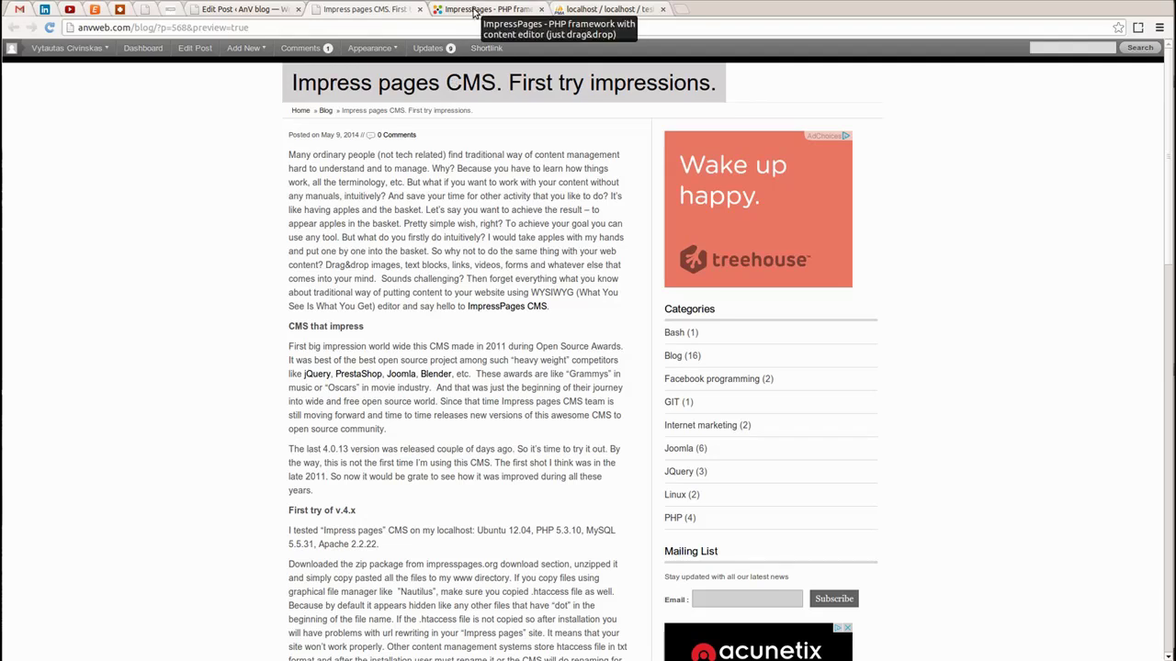
pyautogui.click(473, 11)
pyautogui.scroll(3, 101, 265)
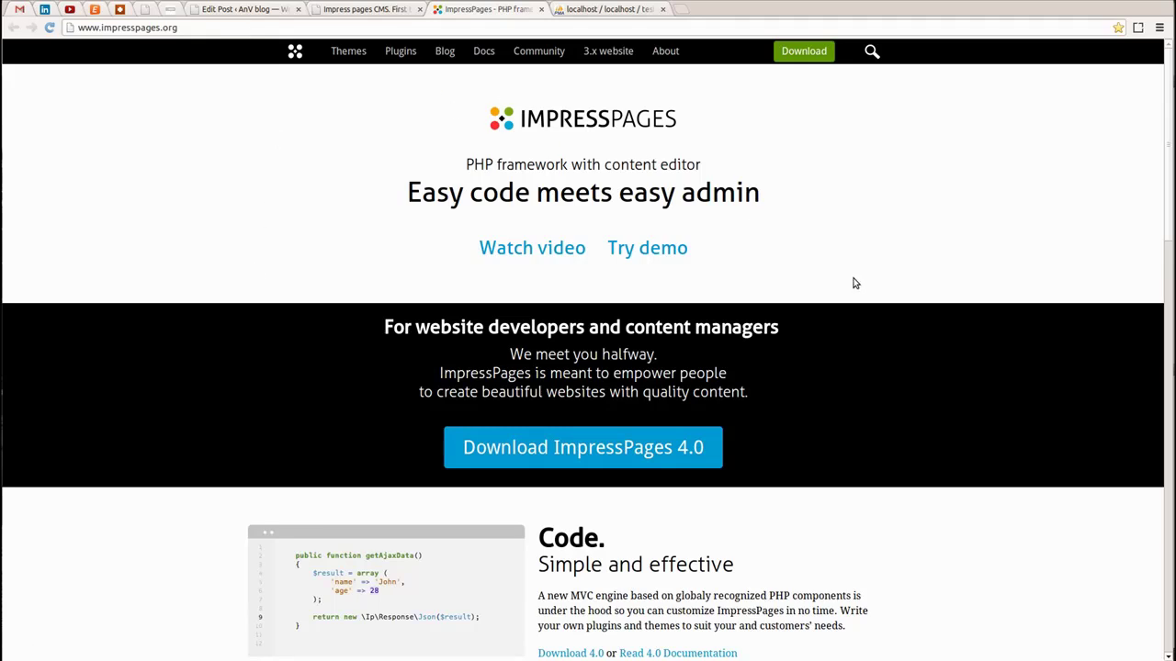
pyautogui.scroll(-3, 490, 207)
pyautogui.scroll(1, 490, 216)
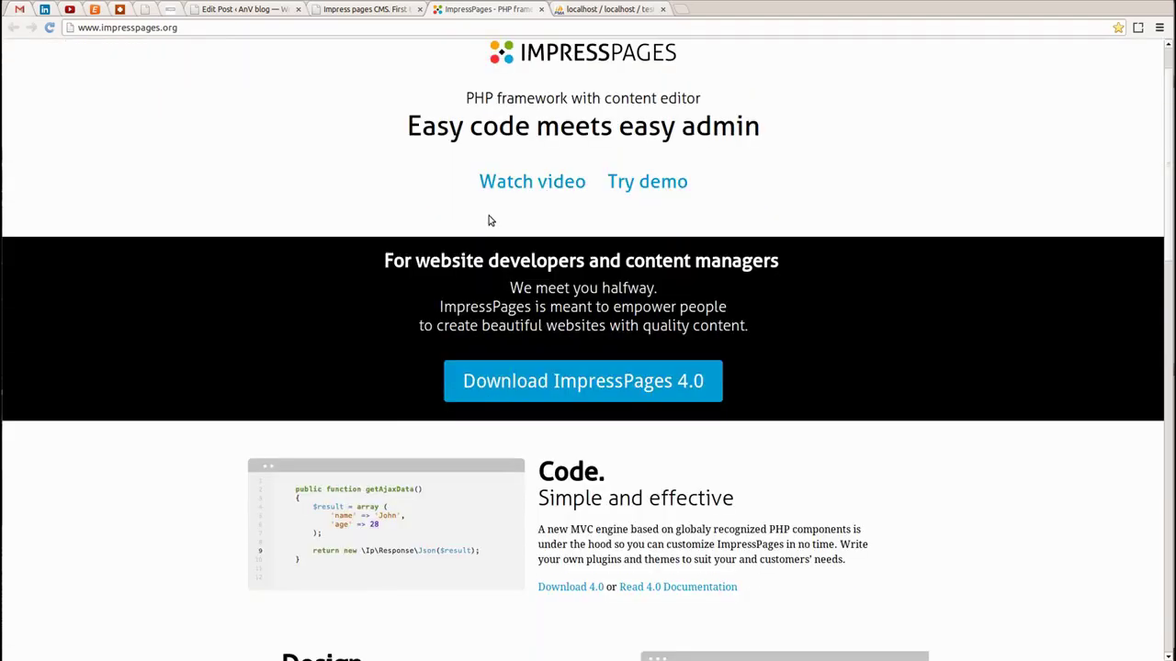
pyautogui.scroll(-6, 491, 221)
pyautogui.scroll(2, 489, 220)
pyautogui.scroll(6, 490, 221)
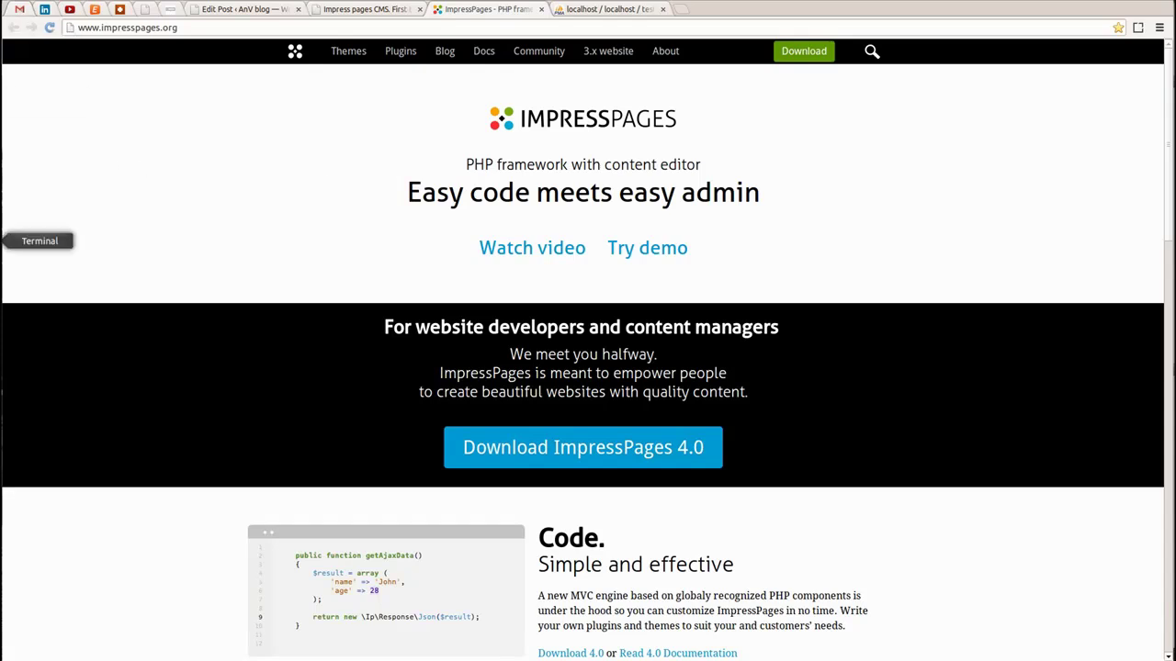
pyautogui.click(17, 247)
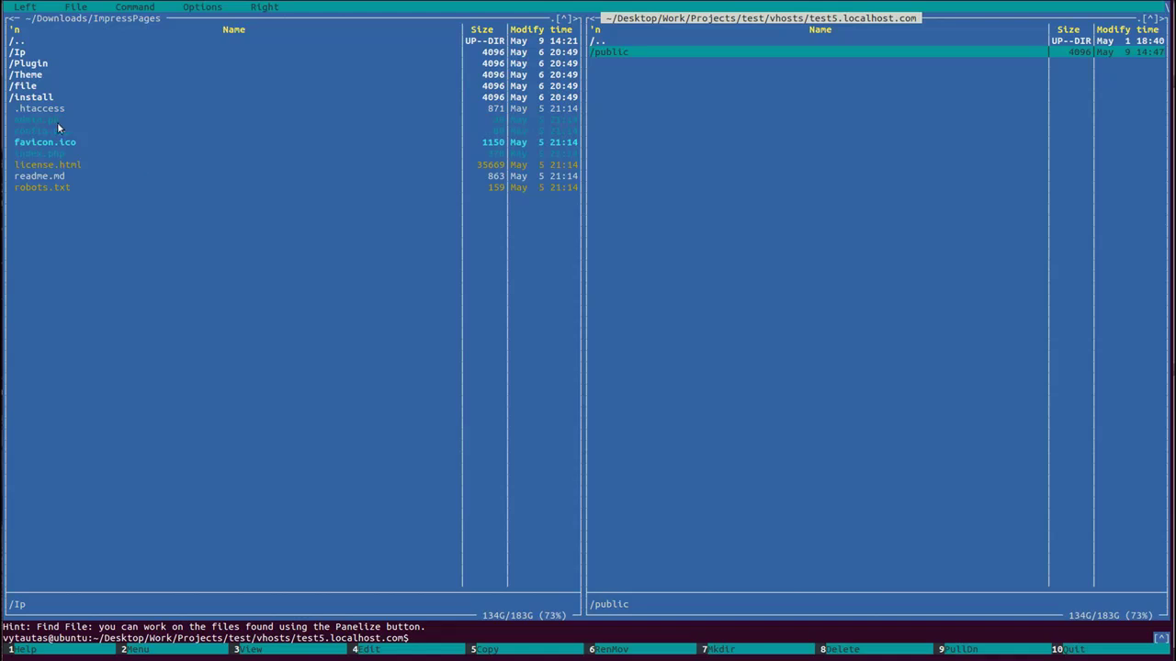
# Mark all 13 files and folders in Downloads/ImpressPages, starting from Ip
pyautogui.click(50, 73)
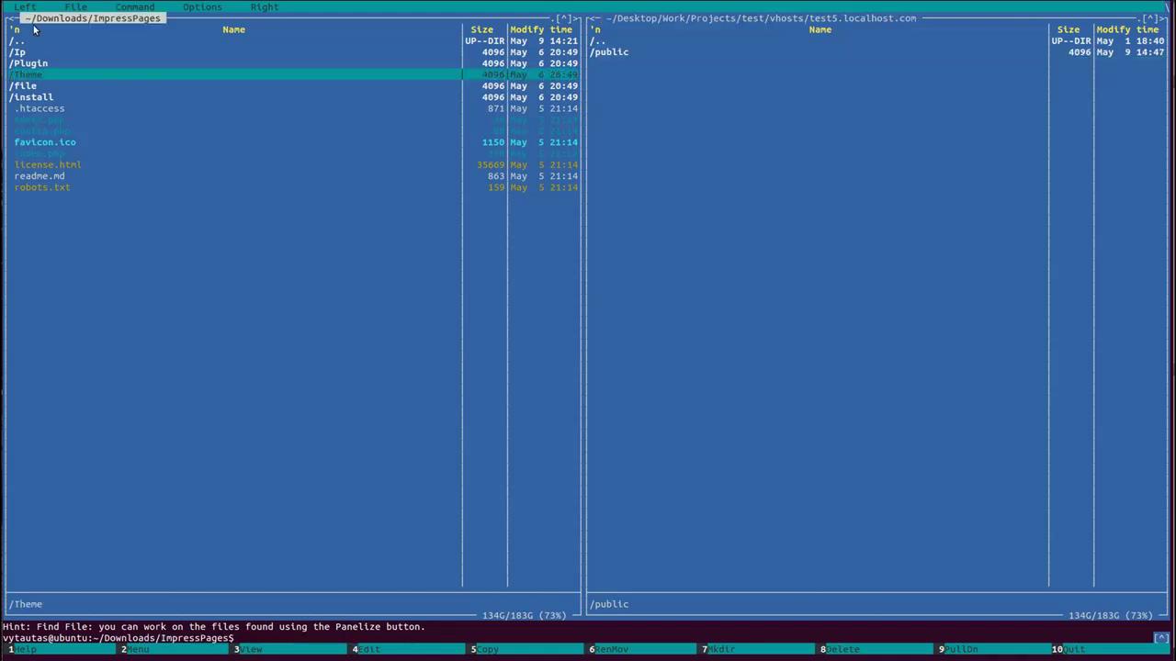
pyautogui.click(37, 62)
pyautogui.click(59, 47)
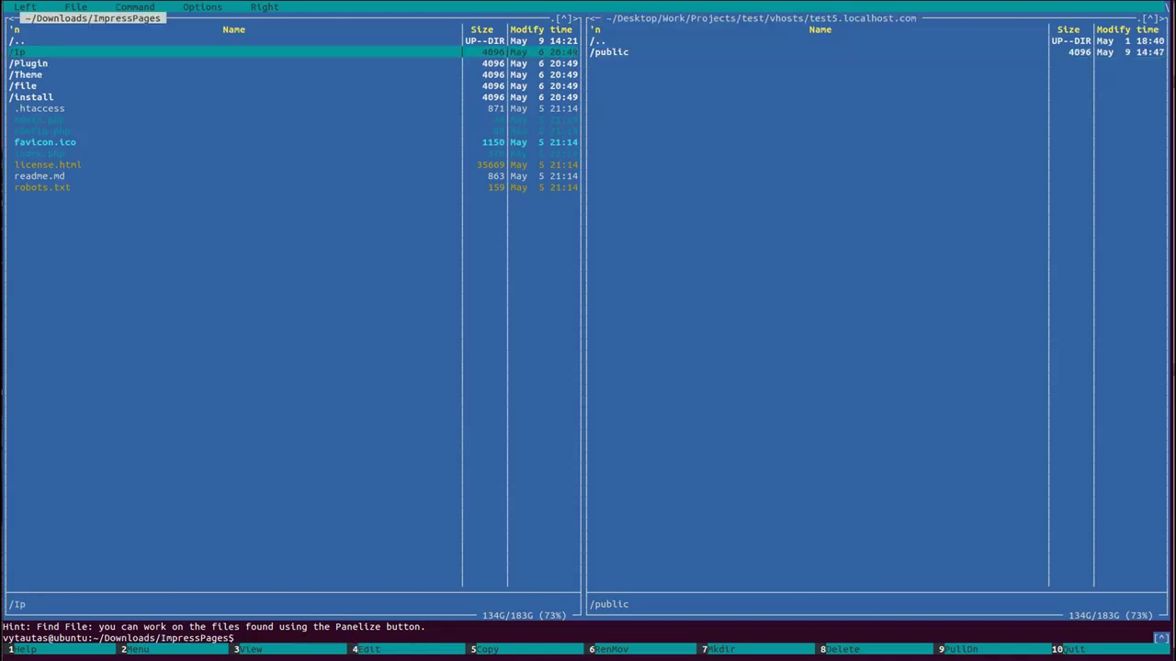
pyautogui.press('Down')
pyautogui.press('Down')
pyautogui.press('Down')
pyautogui.press('Up')
pyautogui.press('Up')
pyautogui.press('Up')
pyautogui.press('Down')
pyautogui.press('Down')
pyautogui.press('Down')
pyautogui.press('Down')
pyautogui.press('Down')
pyautogui.press('Down')
pyautogui.press('Down')
pyautogui.press('Down')
pyautogui.press('Down')
pyautogui.press('Down')
pyautogui.press('Down')
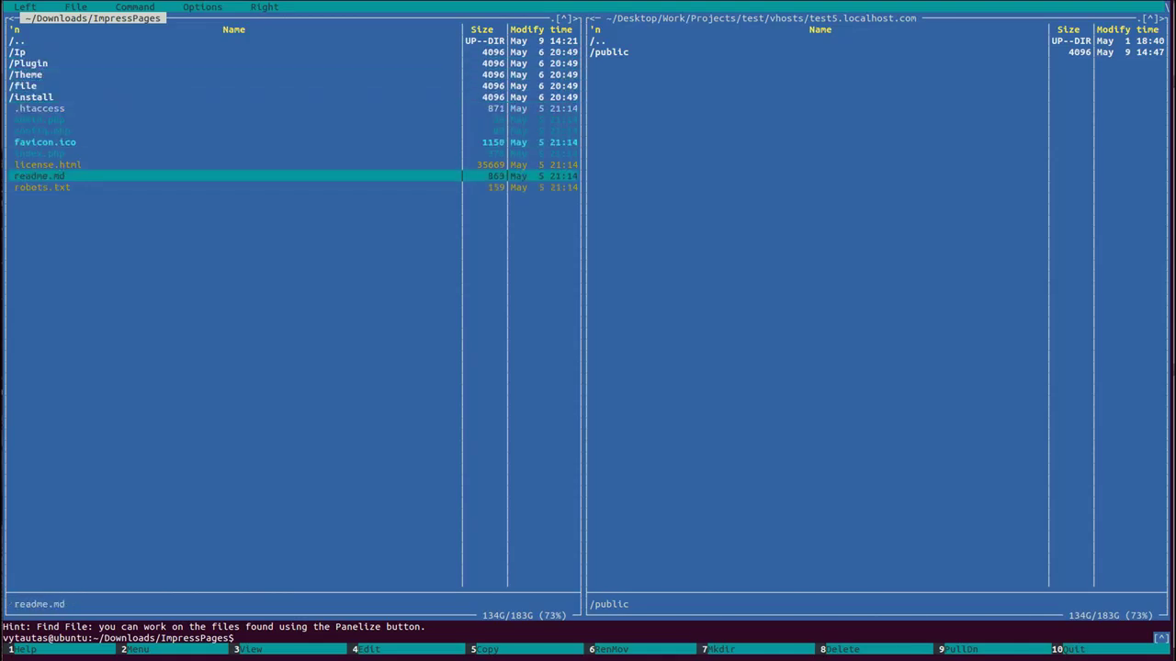
pyautogui.press('Up')
pyautogui.press('Up')
pyautogui.press('Up')
pyautogui.press('Up')
pyautogui.press('Up')
pyautogui.press('Up')
pyautogui.press('Up')
pyautogui.press('Up')
pyautogui.press('Up')
pyautogui.press('Up')
pyautogui.press('Down')
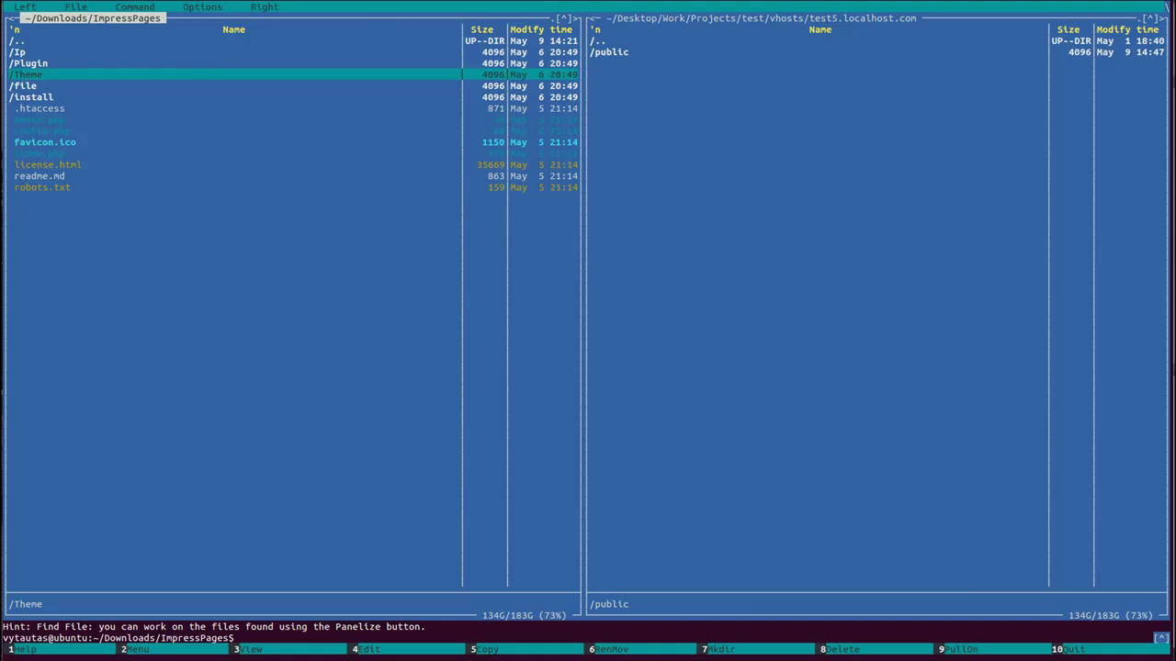
pyautogui.press('Up')
pyautogui.press('Up')
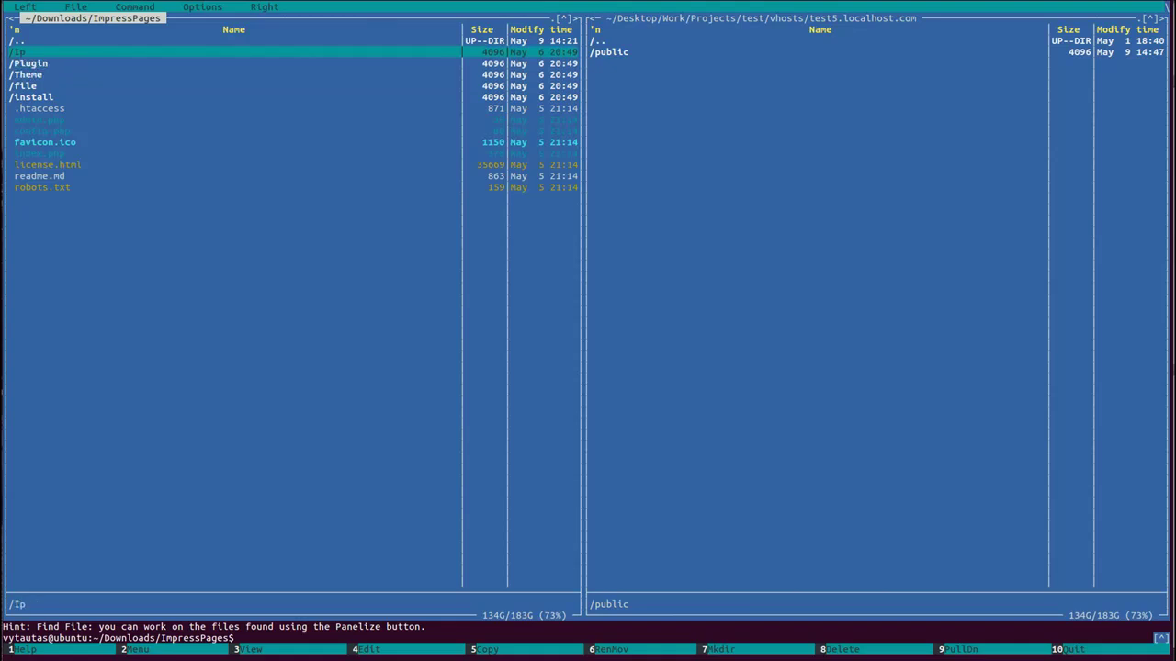
pyautogui.press('Insert')
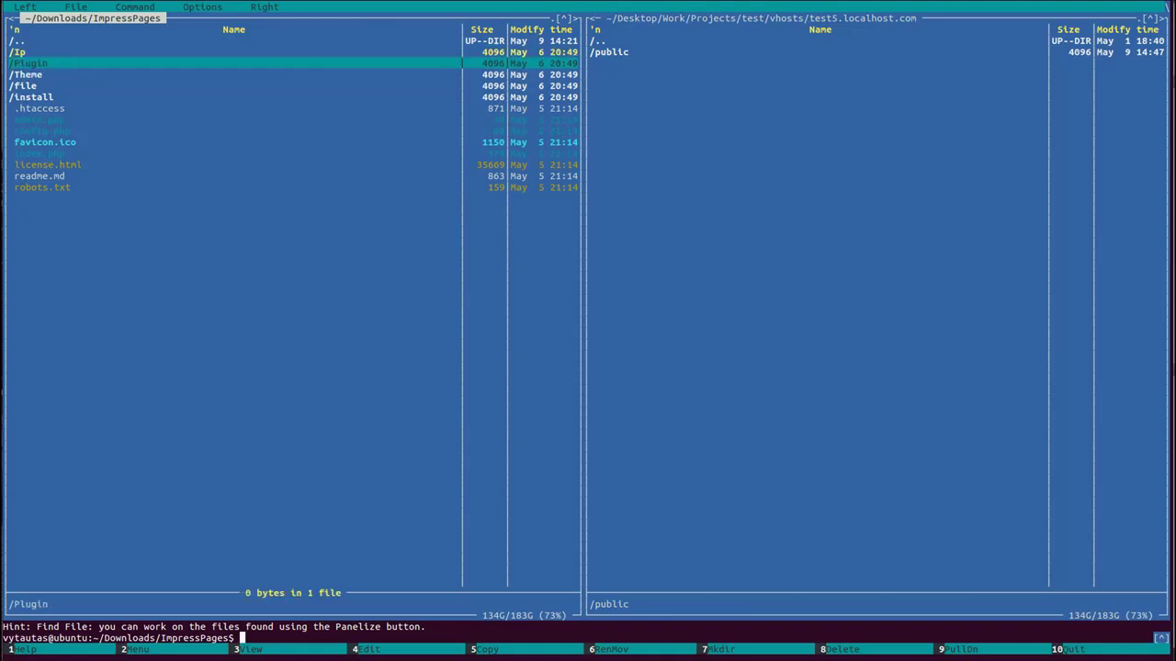
pyautogui.press('Insert')
pyautogui.press('Insert')
pyautogui.press('Insert')
pyautogui.press('Insert')
pyautogui.press('Insert')
pyautogui.press('Insert')
pyautogui.press('Insert')
pyautogui.press('Insert')
pyautogui.press('Insert')
pyautogui.press('Insert')
pyautogui.press('Insert')
pyautogui.press('Insert')
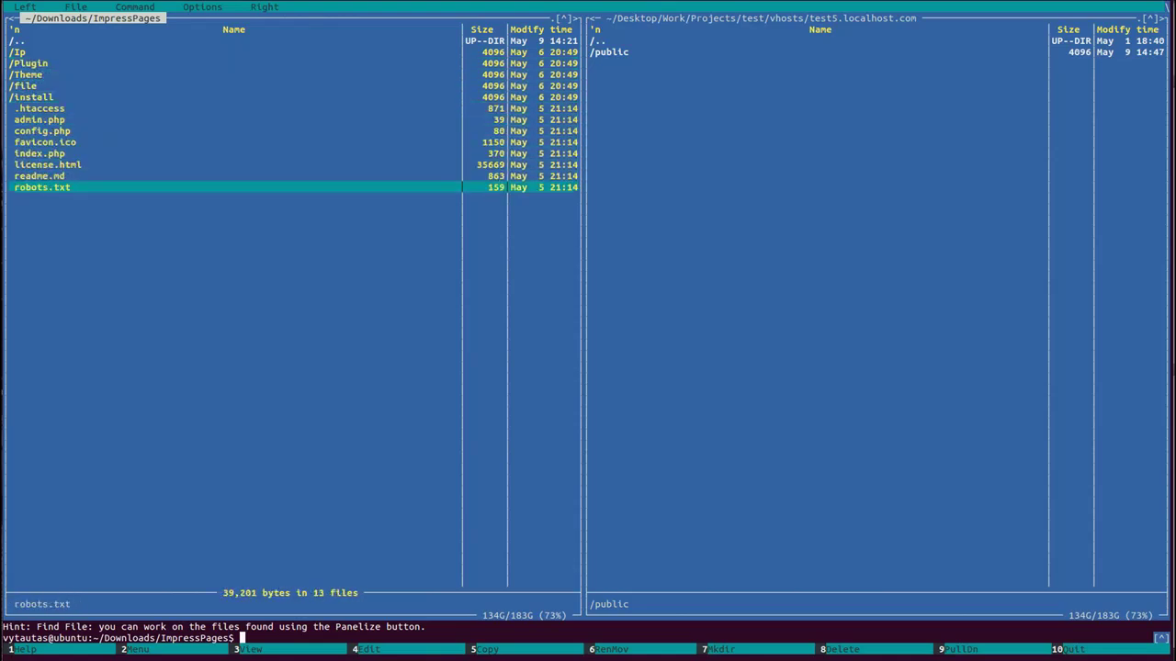
# Copy the marked items into the test5.localhost.com public folder
pyautogui.press('Tab')
pyautogui.press('Return')
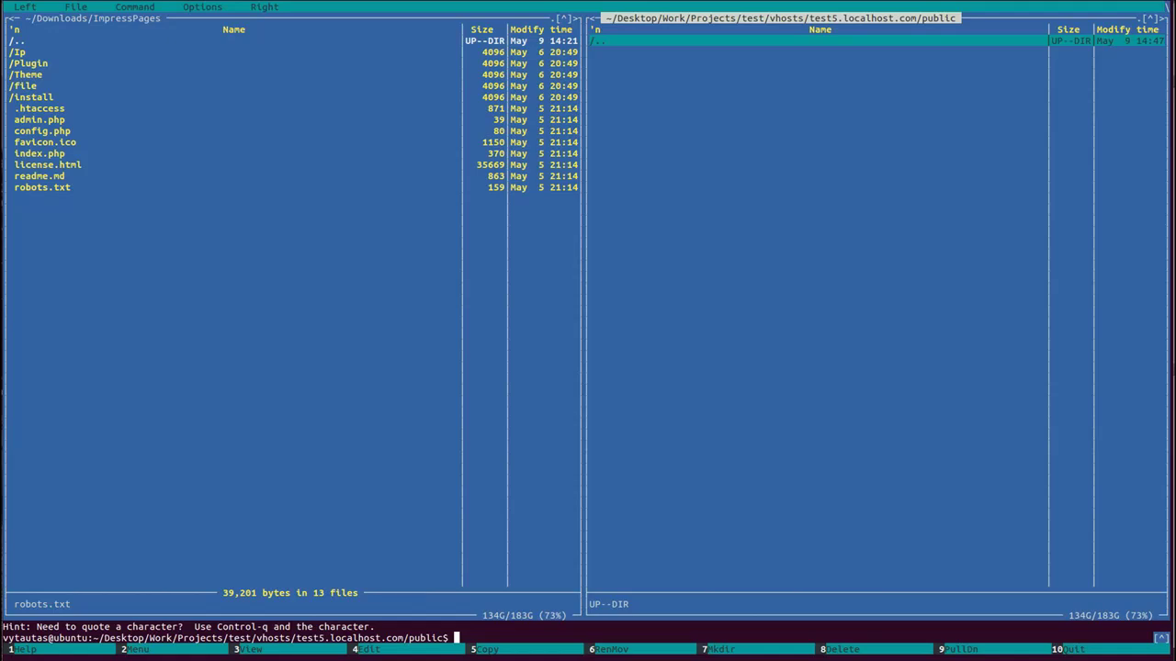
pyautogui.press('Tab')
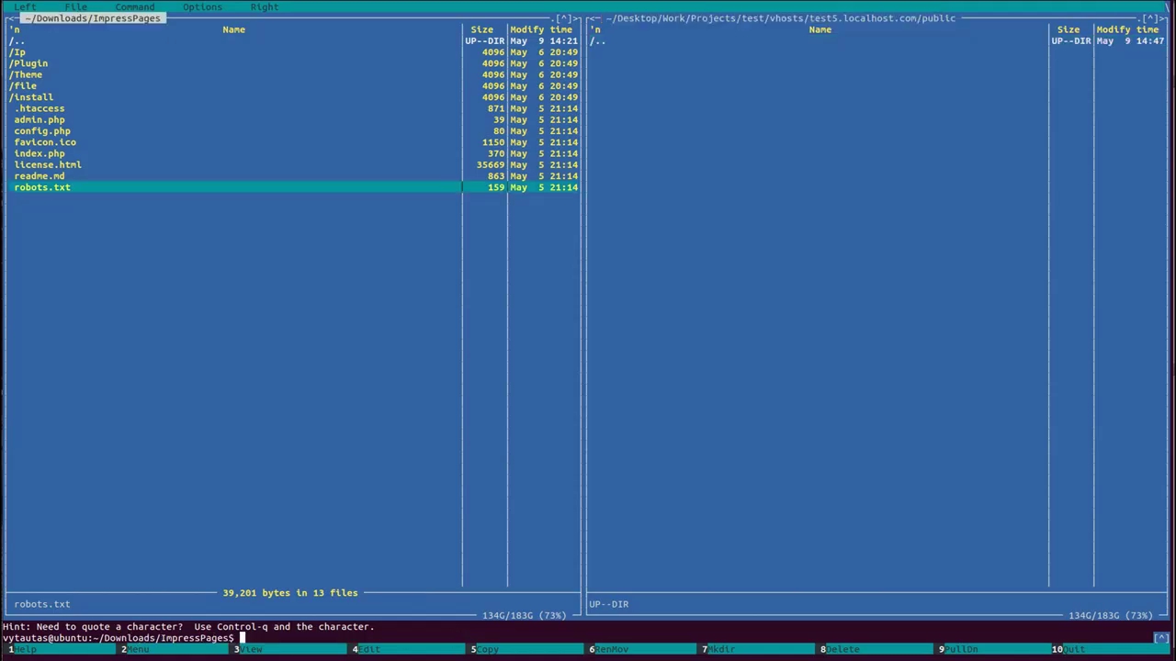
pyautogui.press('Up')
pyautogui.press('Up')
pyautogui.press('Up')
pyautogui.press('Up')
pyautogui.press('Up')
pyautogui.press('Up')
pyautogui.press('Up')
pyautogui.press('Up')
pyautogui.press('Up')
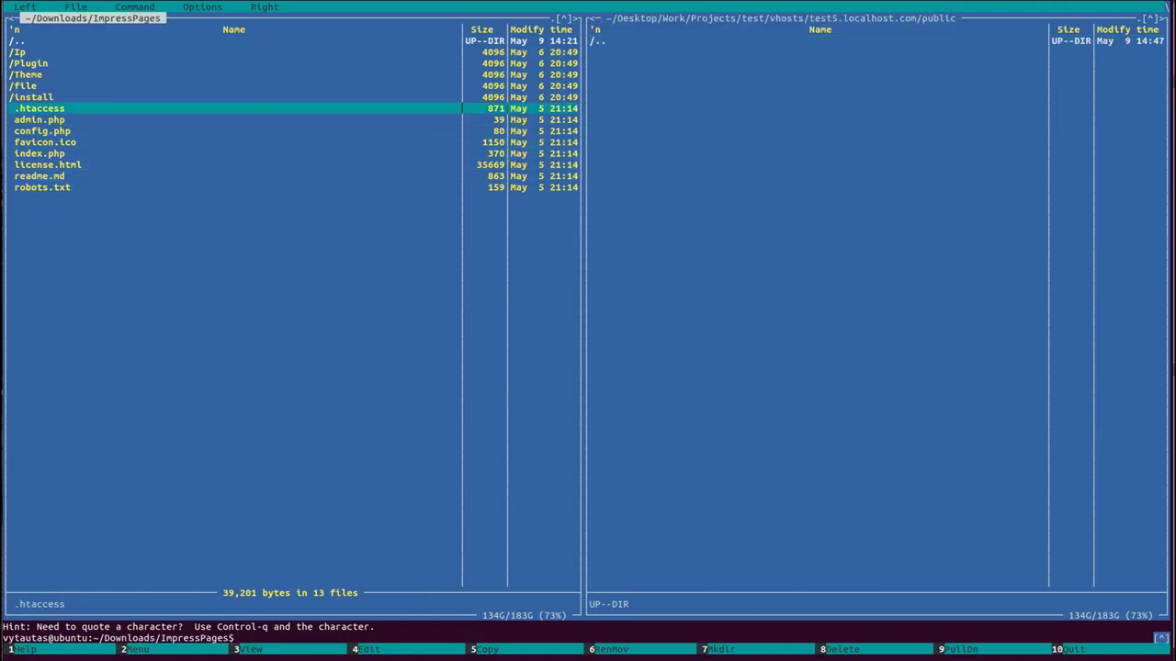
pyautogui.press('Up')
pyautogui.press('Up')
pyautogui.press('Up')
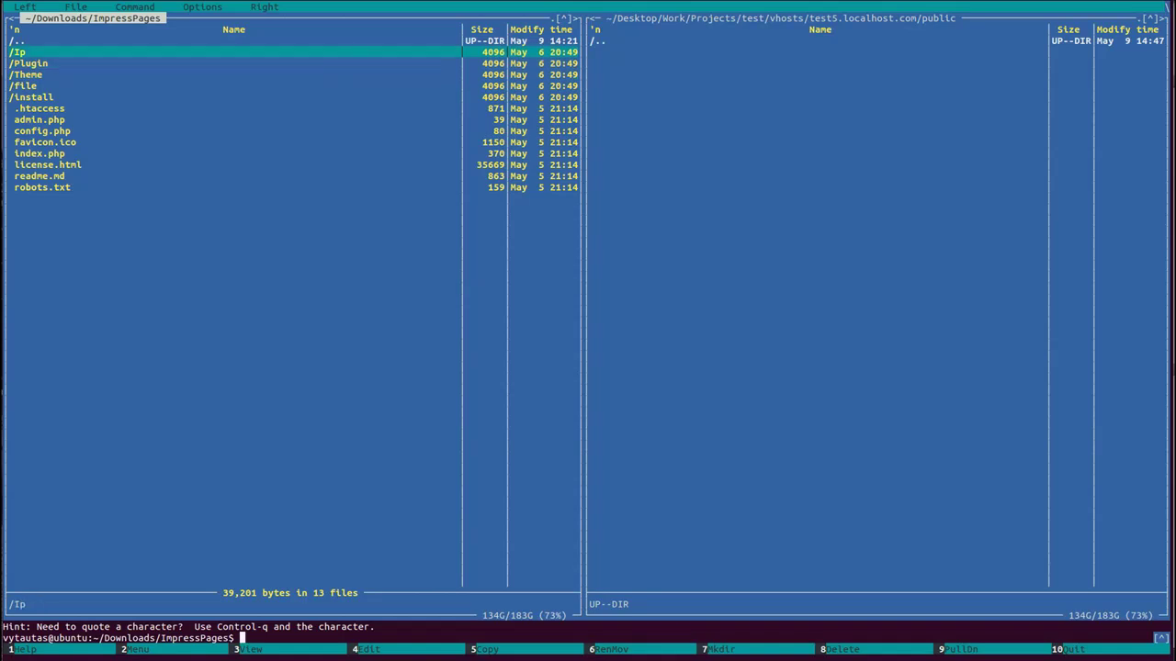
pyautogui.press('F5')
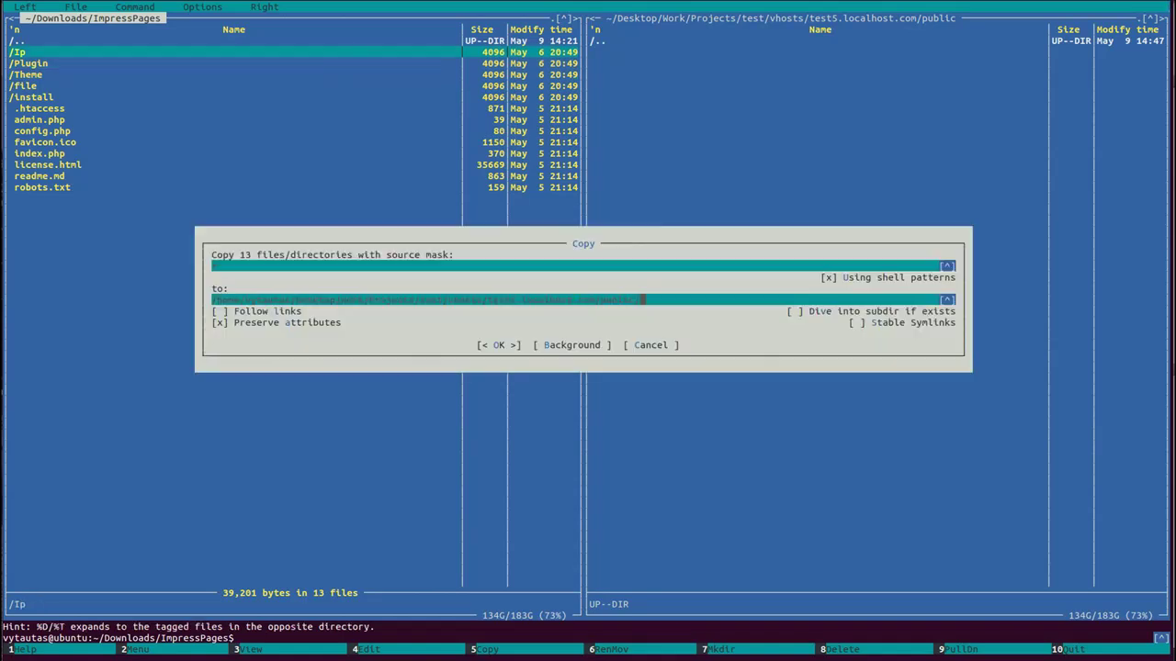
pyautogui.press('Return')
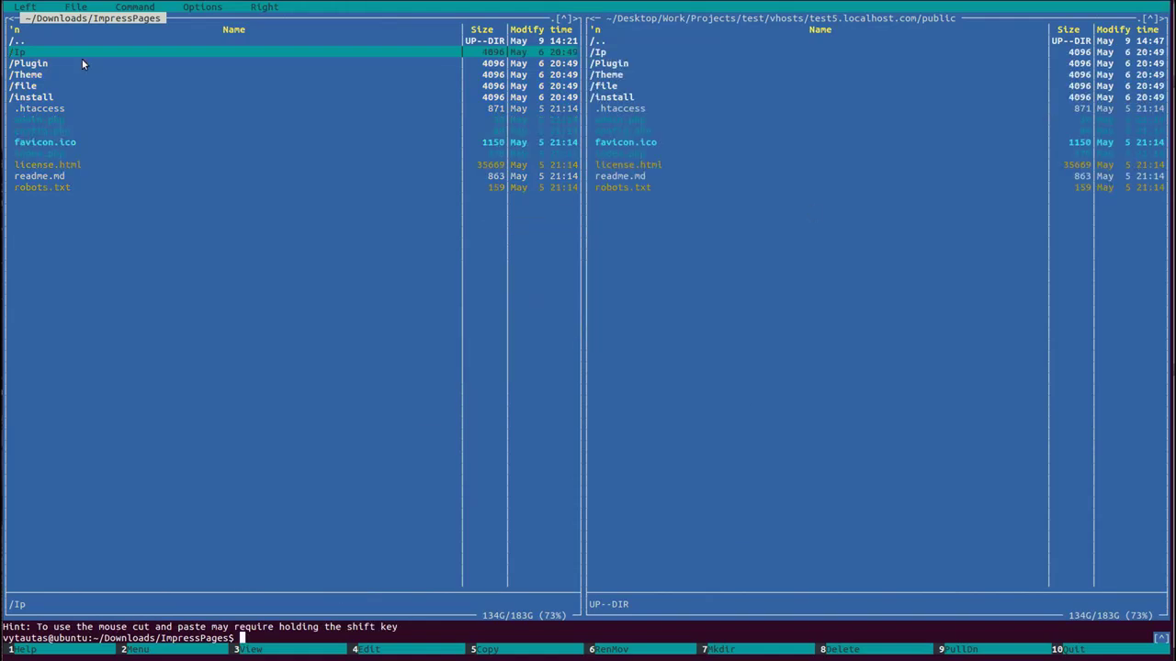
# Place the Nautilus ImpressPages folder beside the copied files for comparison, then return to Chrome
pyautogui.moveTo(1175, 120); pyautogui.dragTo(722, 108)
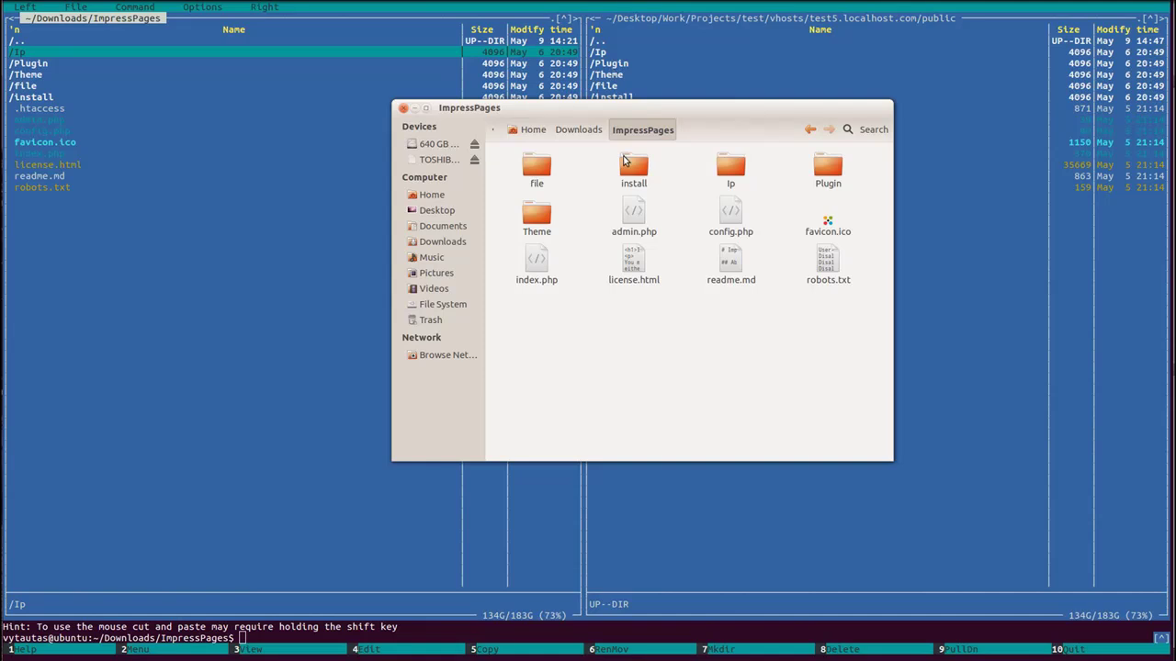
pyautogui.moveTo(678, 109)
pyautogui.mouseDown()
pyautogui.moveTo(688, 265)
pyautogui.moveTo(681, 124)
pyautogui.mouseUp()
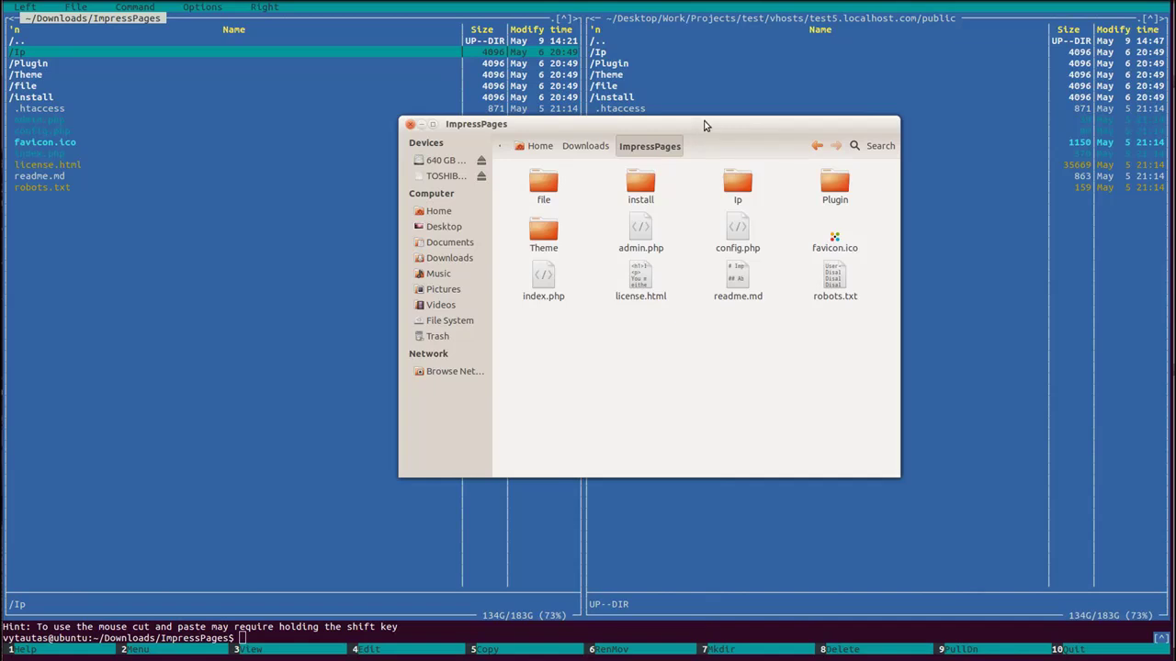
pyautogui.moveTo(736, 128); pyautogui.dragTo(722, 220)
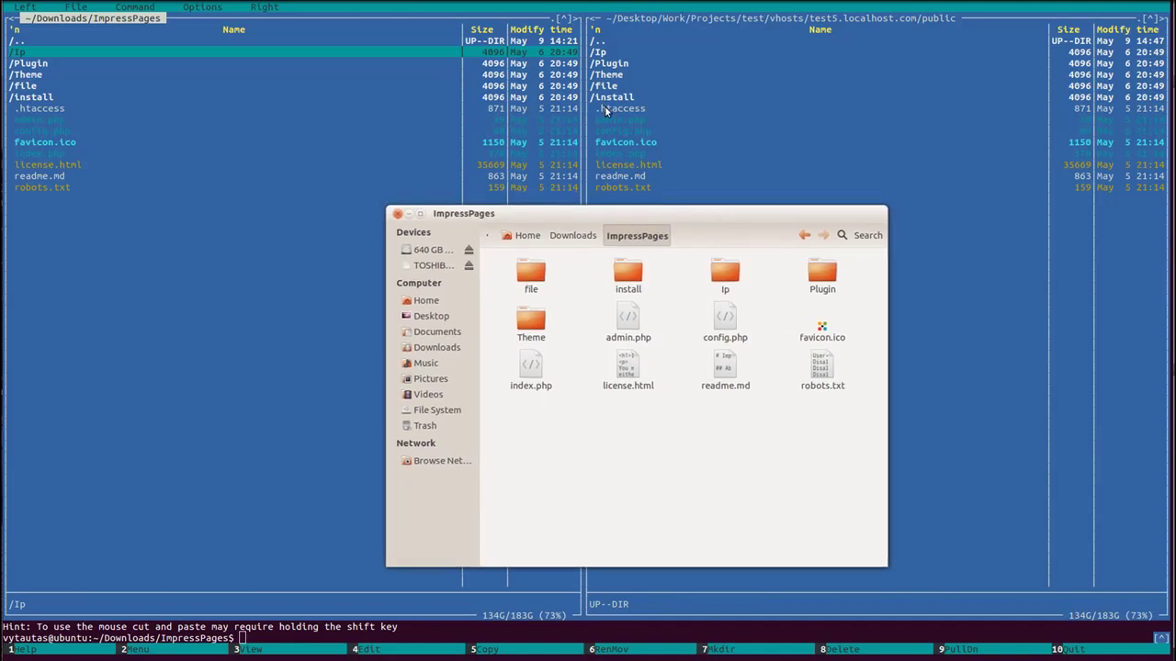
pyautogui.click(604, 107)
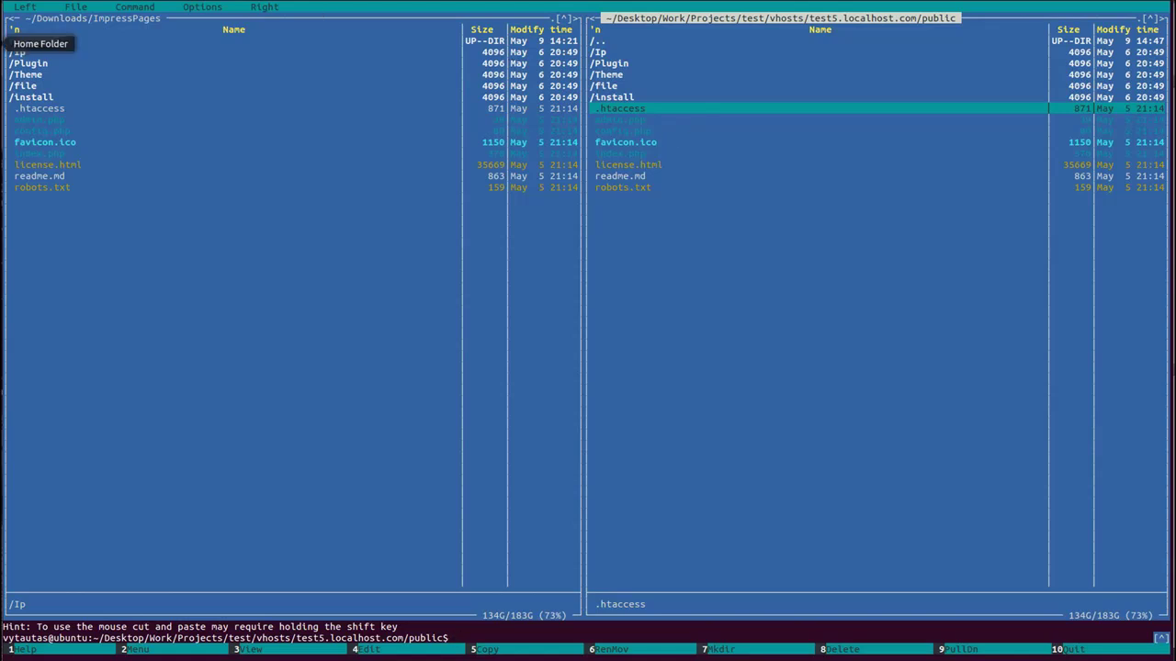
pyautogui.click(4, 43)
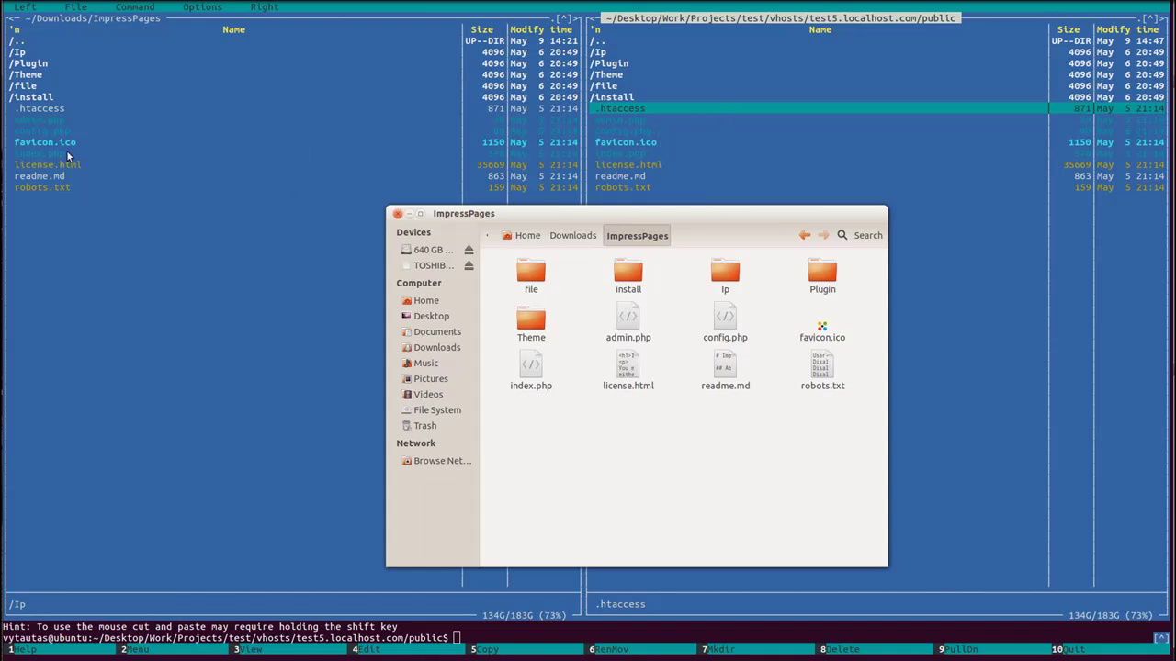
pyautogui.click(3, 213)
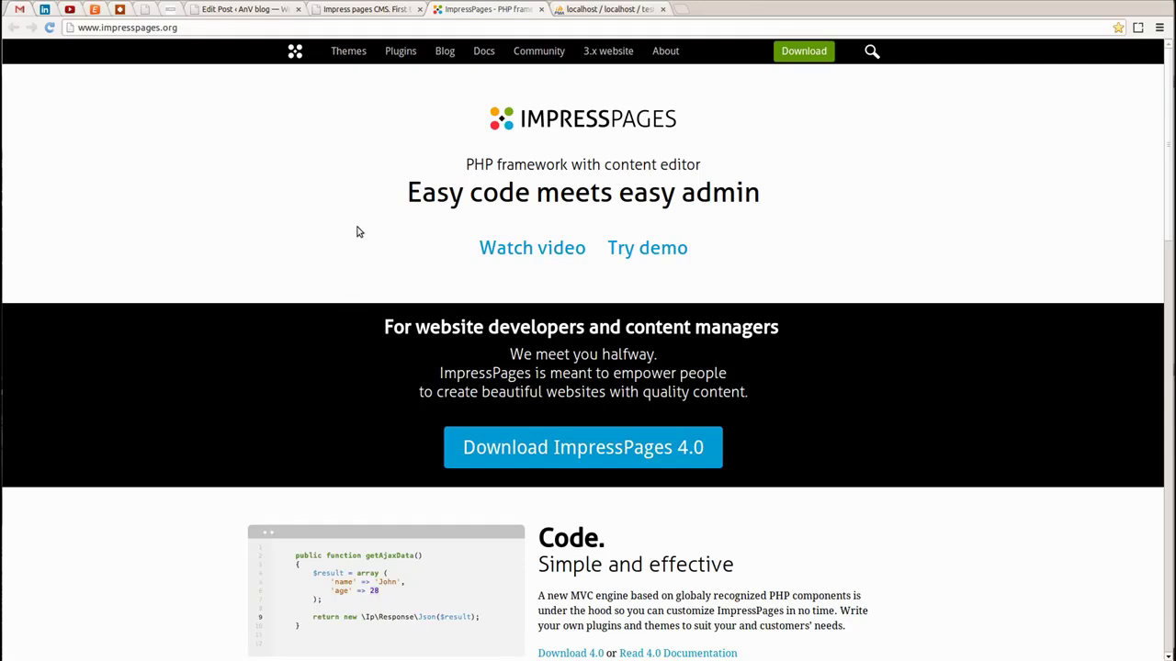
# Scroll through the ImpressPages first-impressions blog post
pyautogui.scroll(-3, 551, 294)
pyautogui.scroll(3, 551, 294)
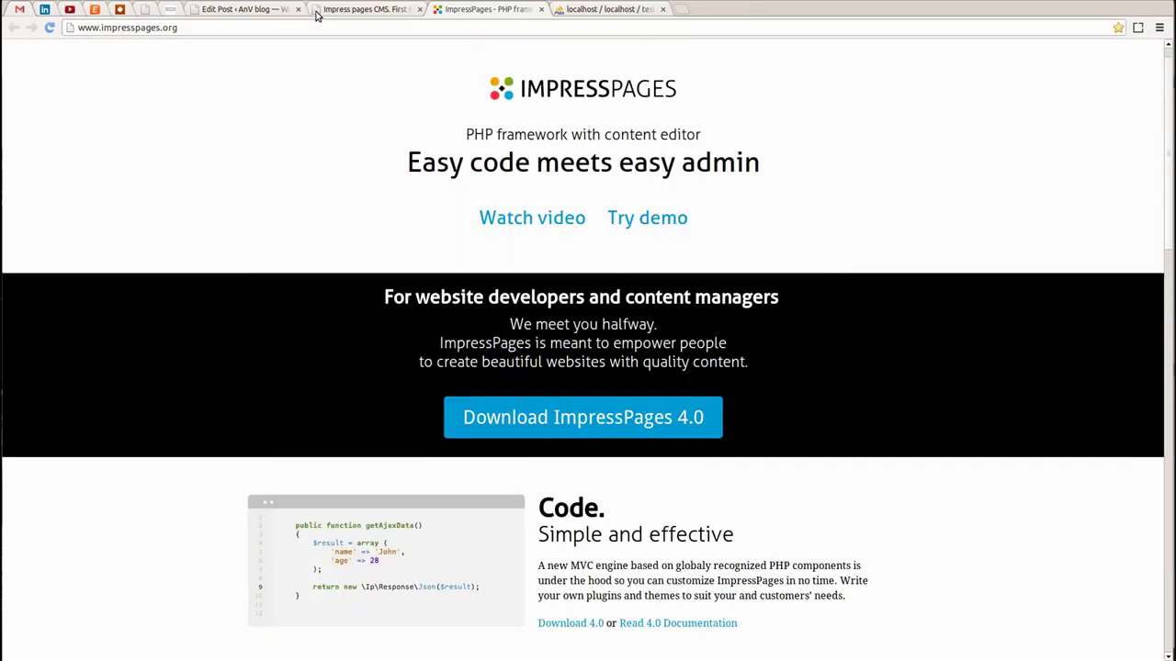
pyautogui.click(386, 11)
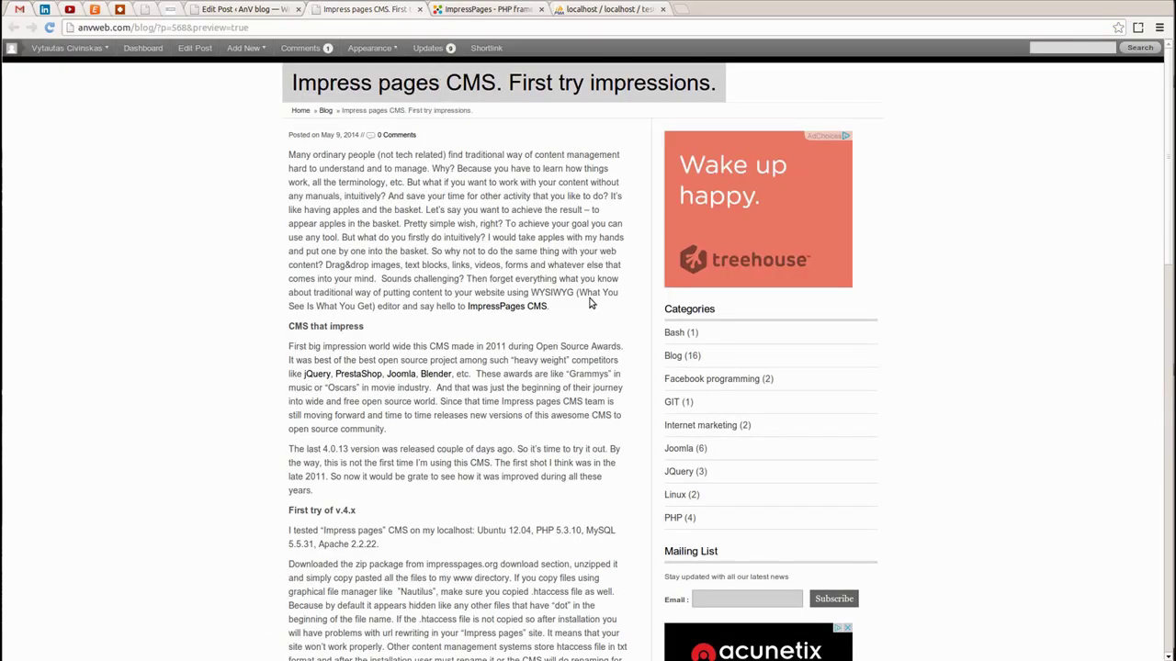
pyautogui.scroll(-3, 590, 304)
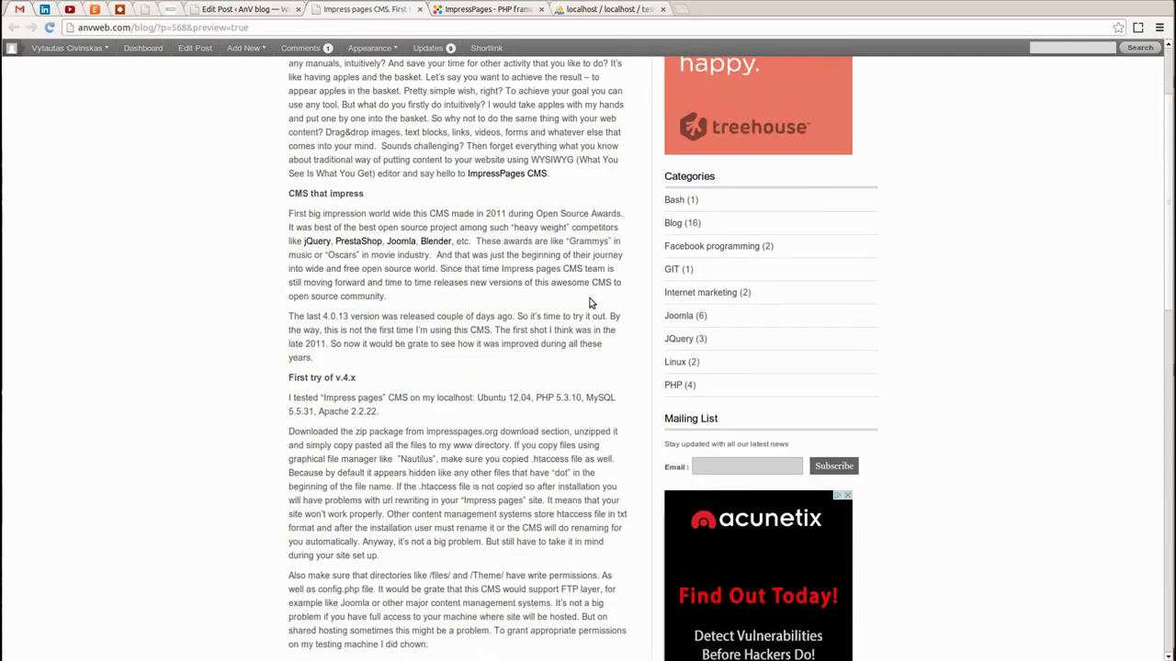
pyautogui.scroll(-3, 590, 303)
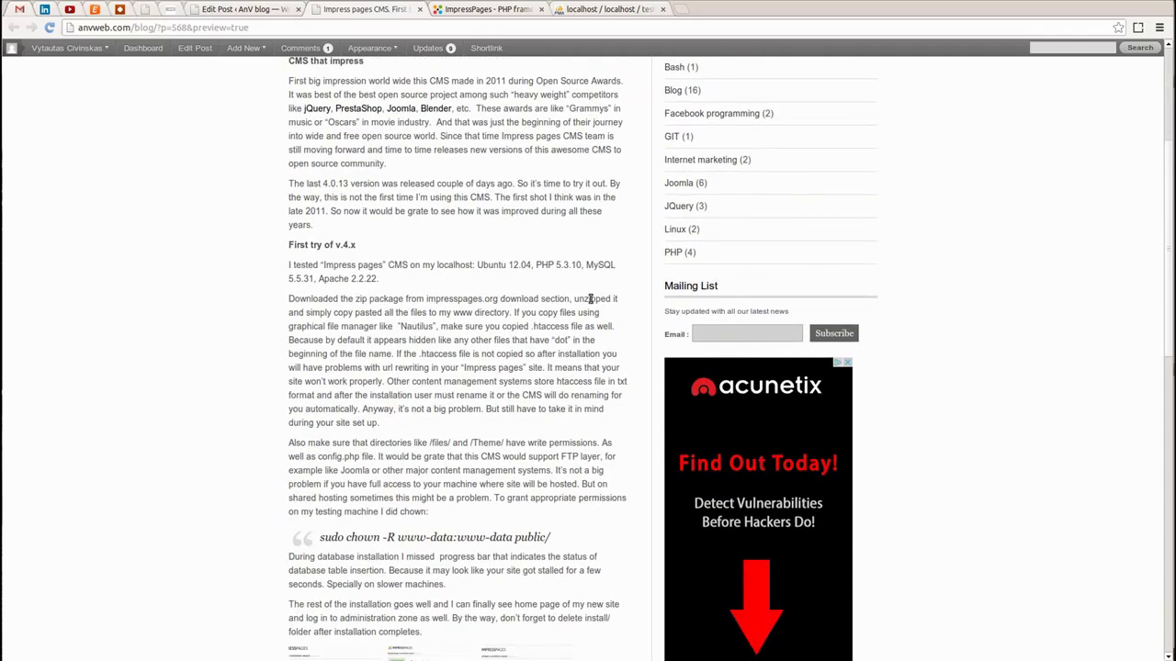
# Load test5.localhost.com in a new tab to start the installation wizard
pyautogui.click(681, 10)
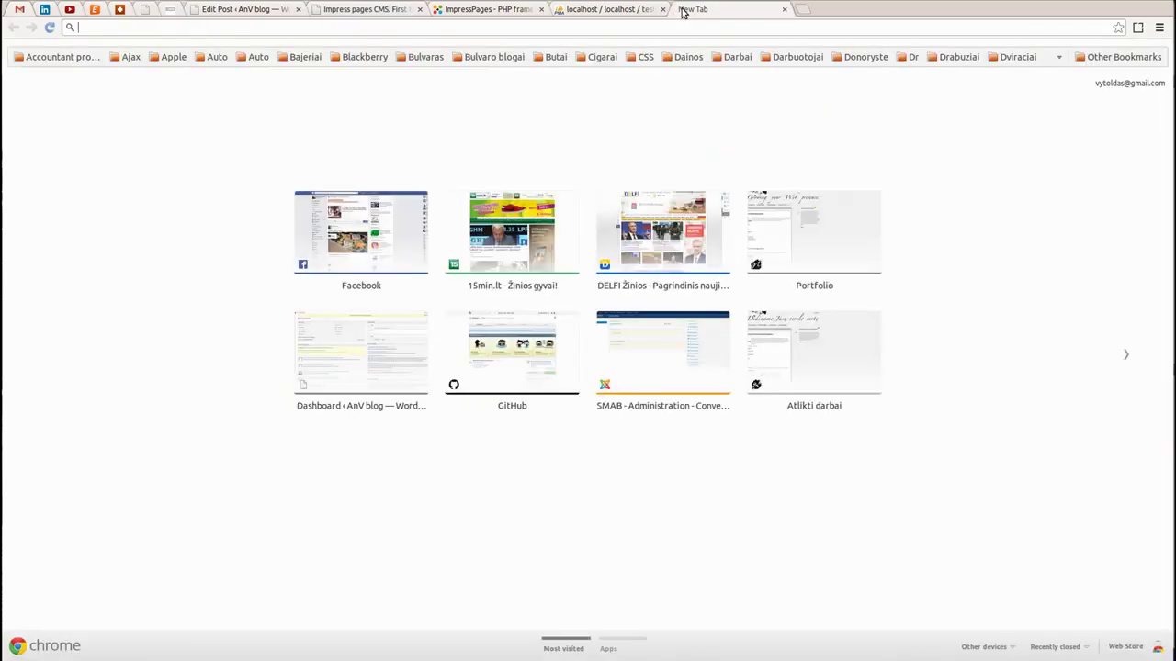
pyautogui.write('t')
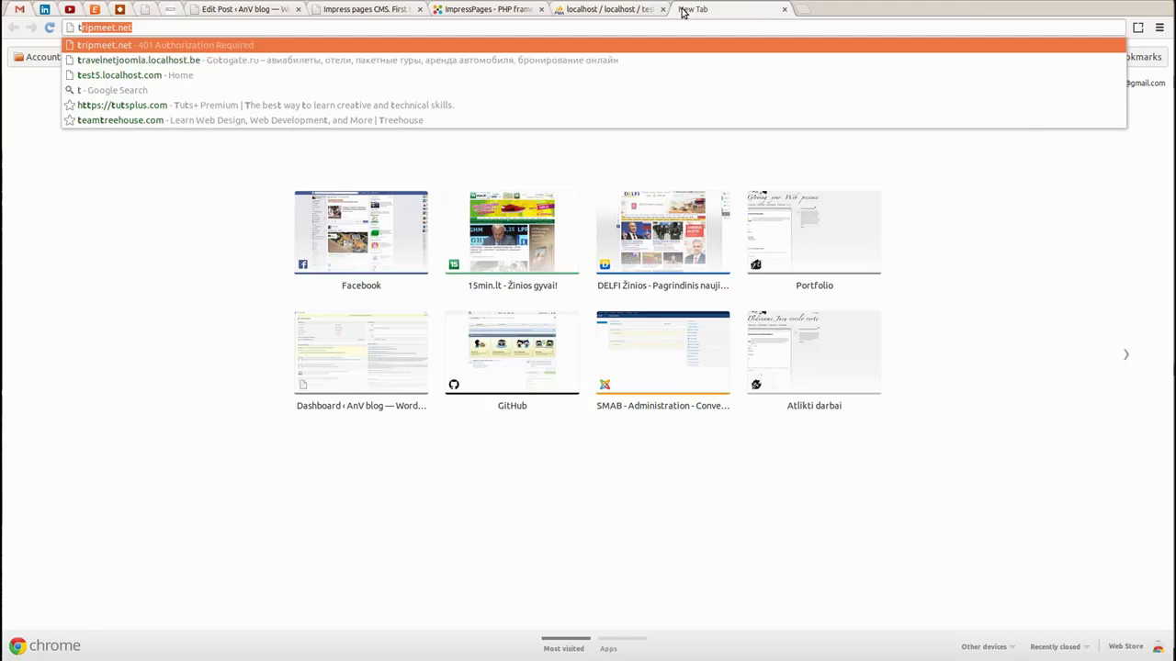
pyautogui.write('est5')
pyautogui.press('Return')
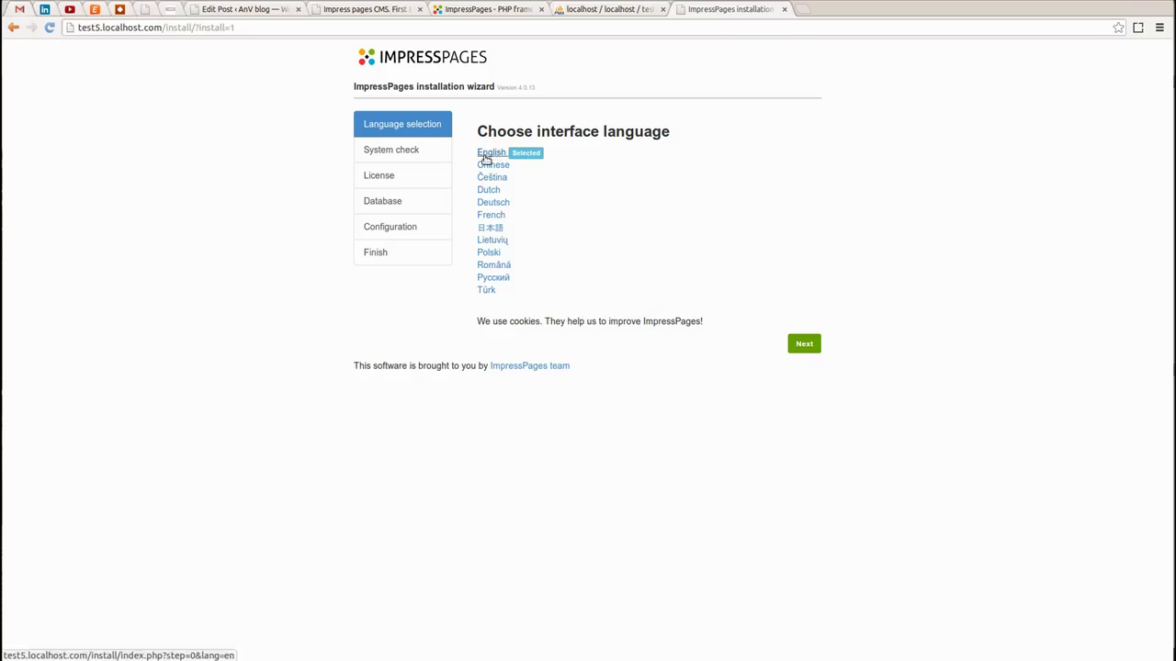
# Continue in English and note /file/, /Theme/ and /config.php flagged not writable
pyautogui.click(804, 345)
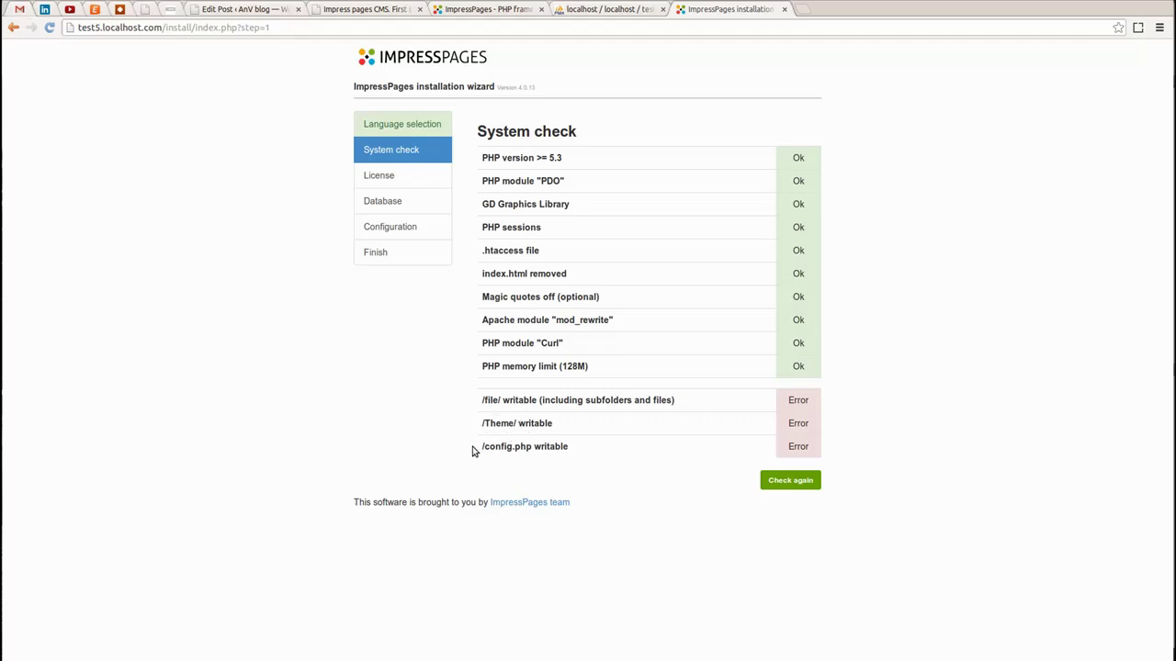
pyautogui.moveTo(515, 447); pyautogui.dragTo(479, 447)
pyautogui.click(9, 240)
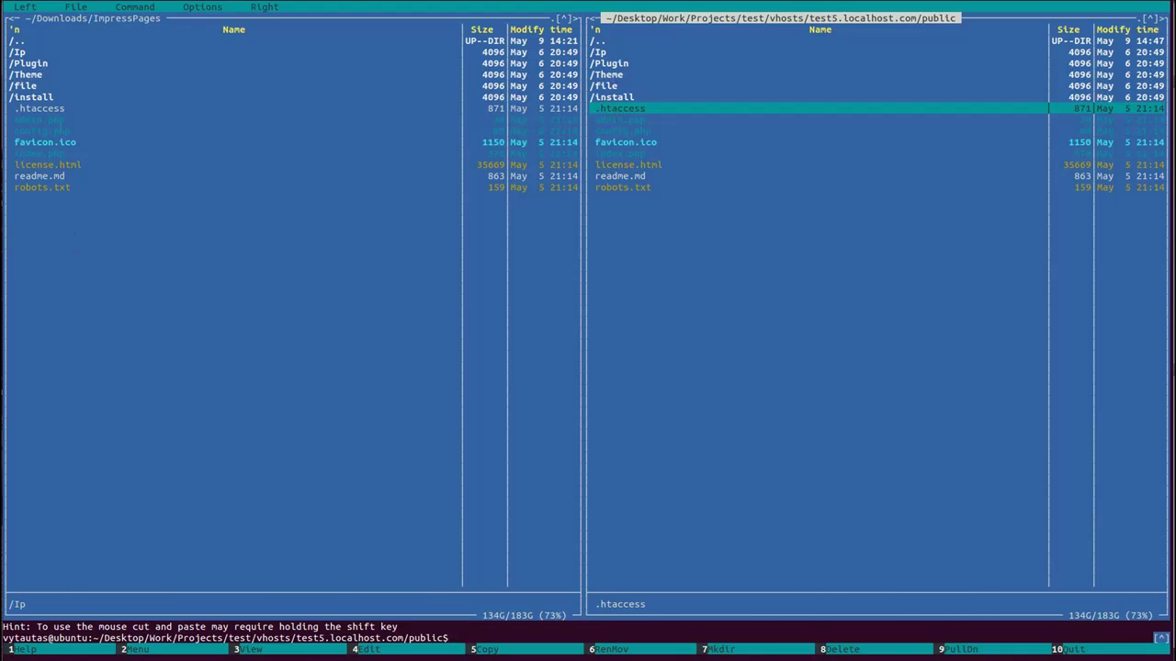
# Quit Midnight Commander and list the site folder with ls -la
pyautogui.press('F10')
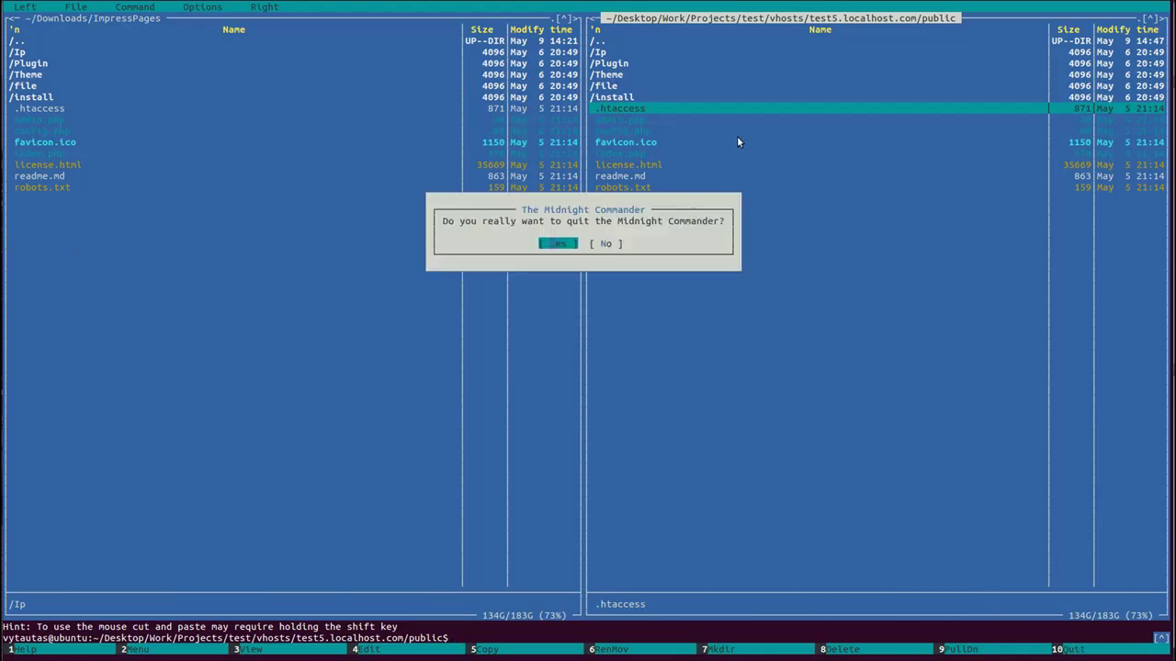
pyautogui.press('Return')
pyautogui.write('ls -la')
pyautogui.press('Return')
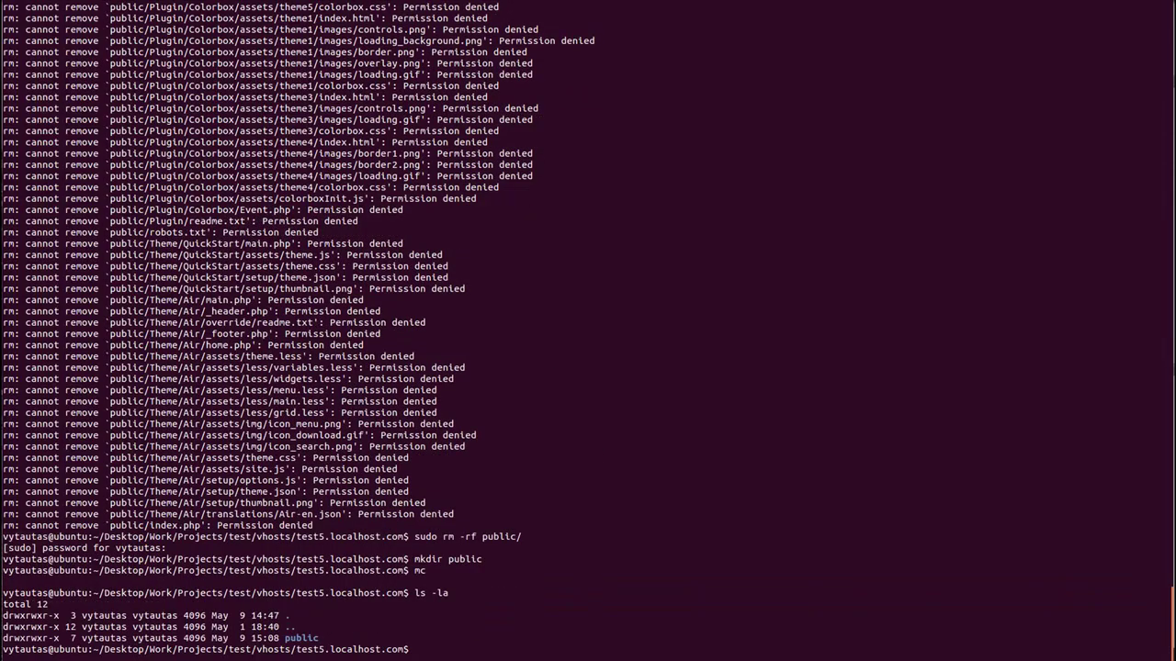
# Run sudo chown -R www-data:www-data public/ with the sudo password
pyautogui.write('sudo chown -R www-data')
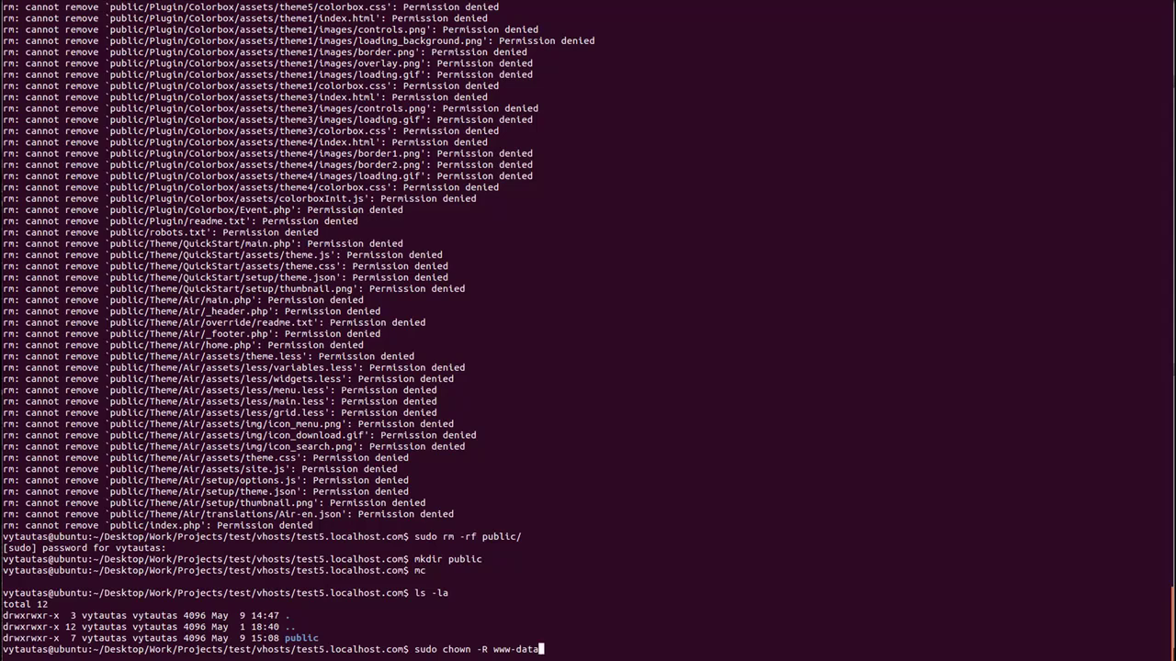
pyautogui.write(':www-data')
pyautogui.write('[')
pyautogui.write('pu')
pyautogui.press('Tab')
pyautogui.press('Return')
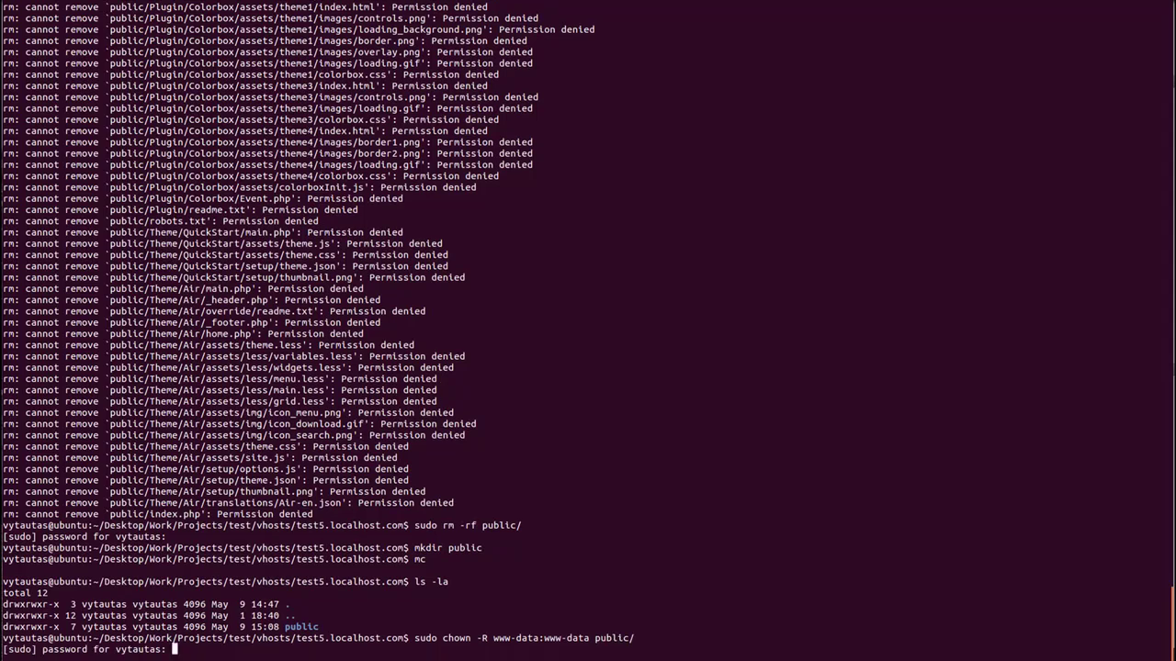
pyautogui.press('Return')
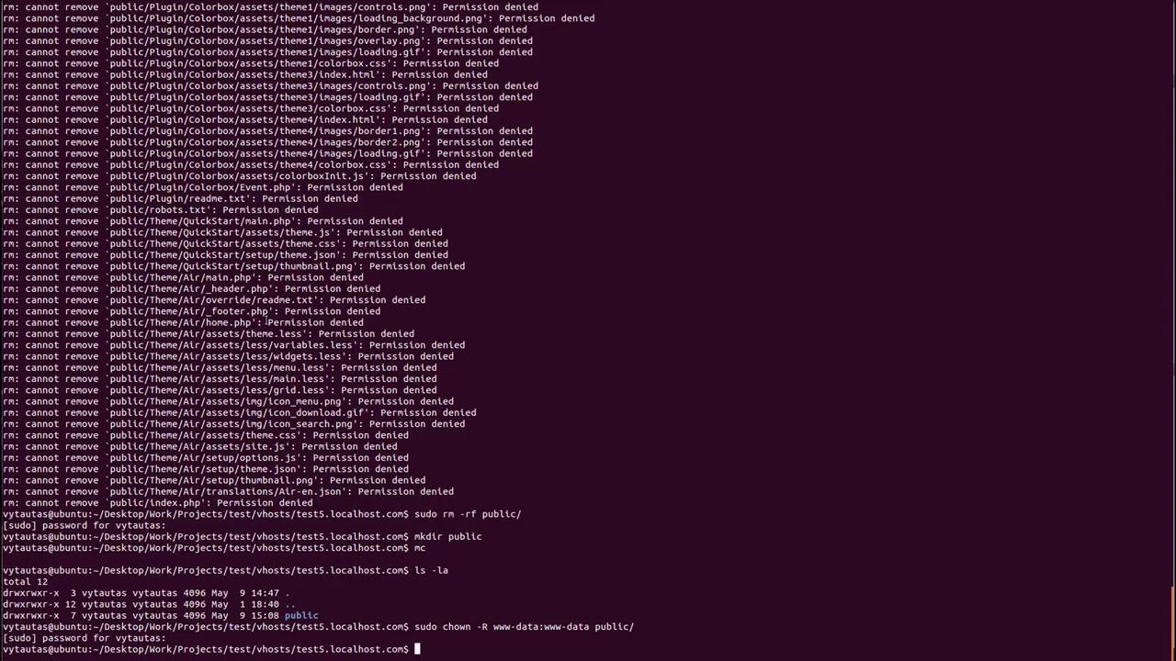
pyautogui.click(27, 226)
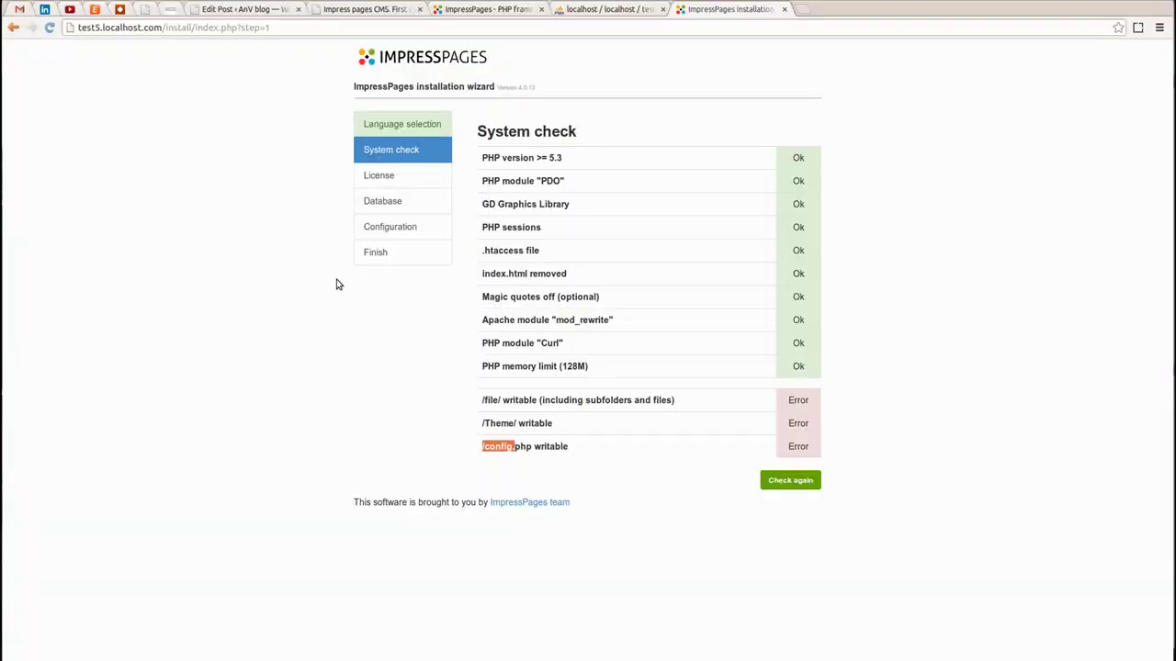
# Reload the System check so /file/, /Theme/ and /config.php all show Ok
pyautogui.press('F5')
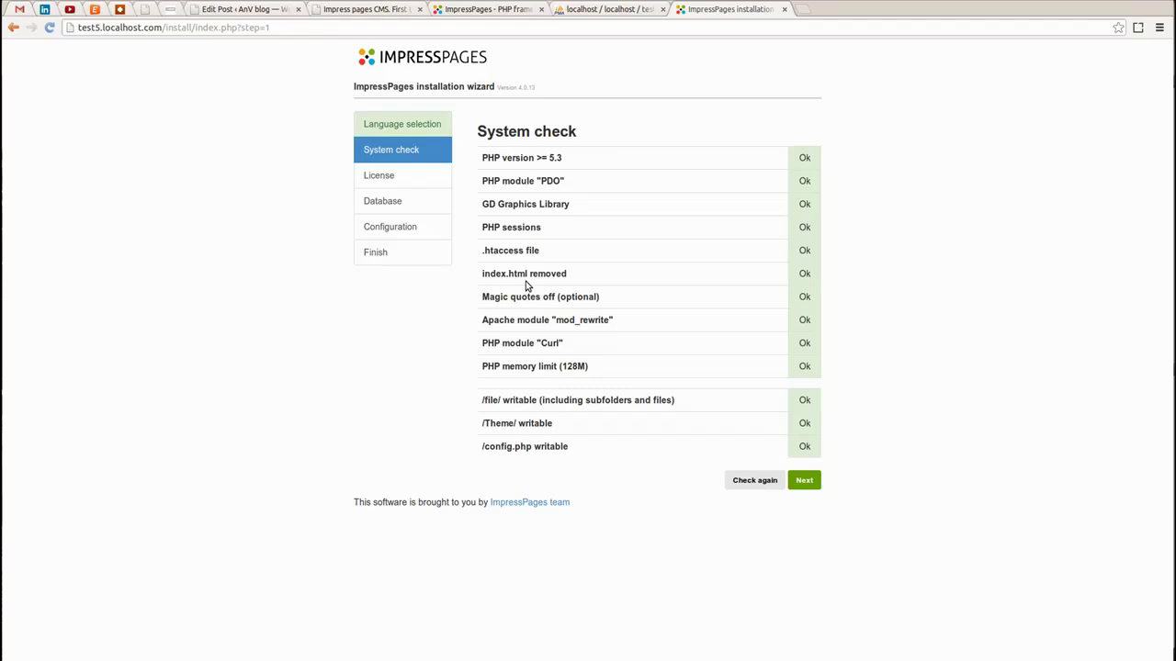
# Accept the licence and connect the installer to database test5 with its user credentials
pyautogui.click(810, 489)
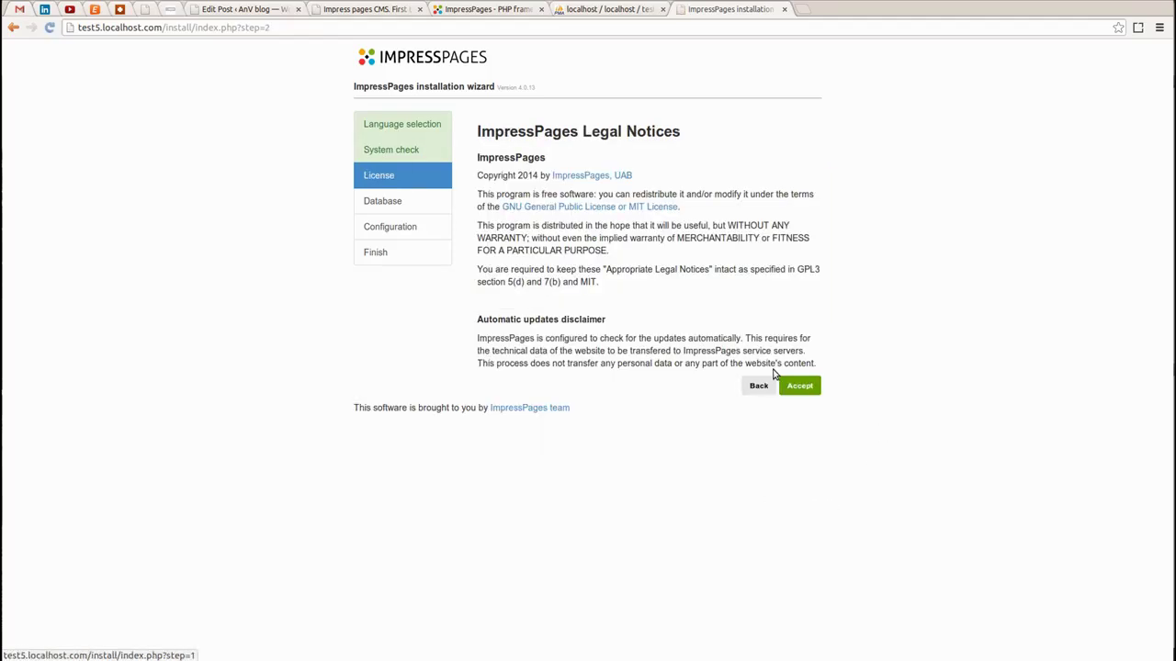
pyautogui.click(799, 386)
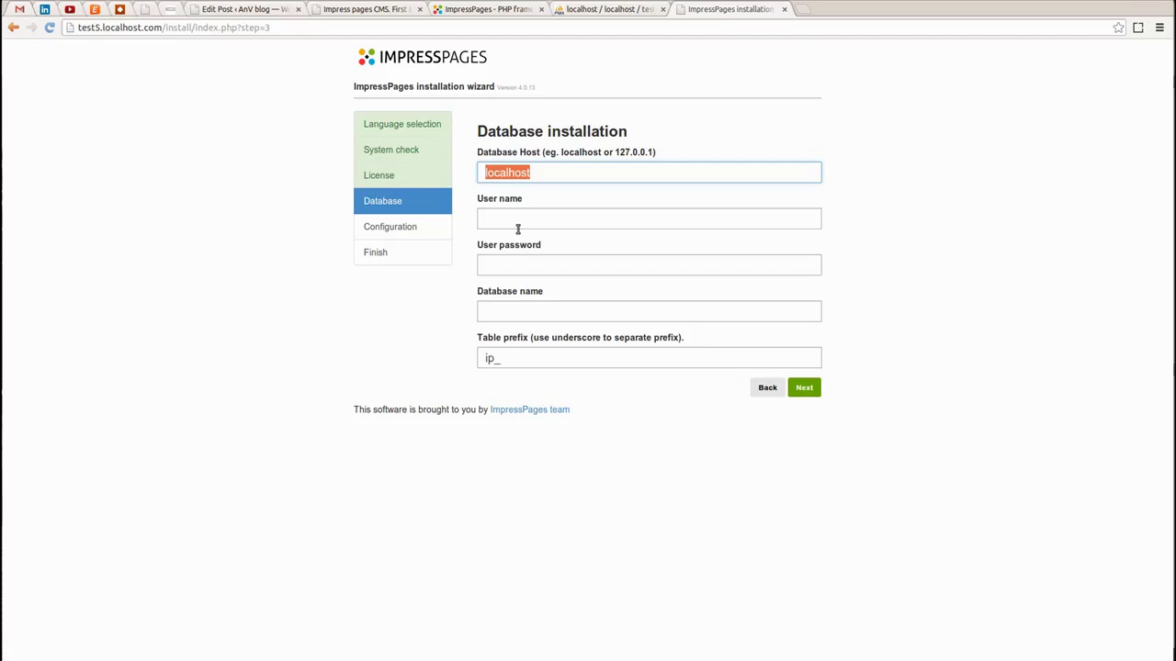
pyautogui.click(517, 223)
pyautogui.write('test5')
pyautogui.click(522, 268)
pyautogui.write('test')
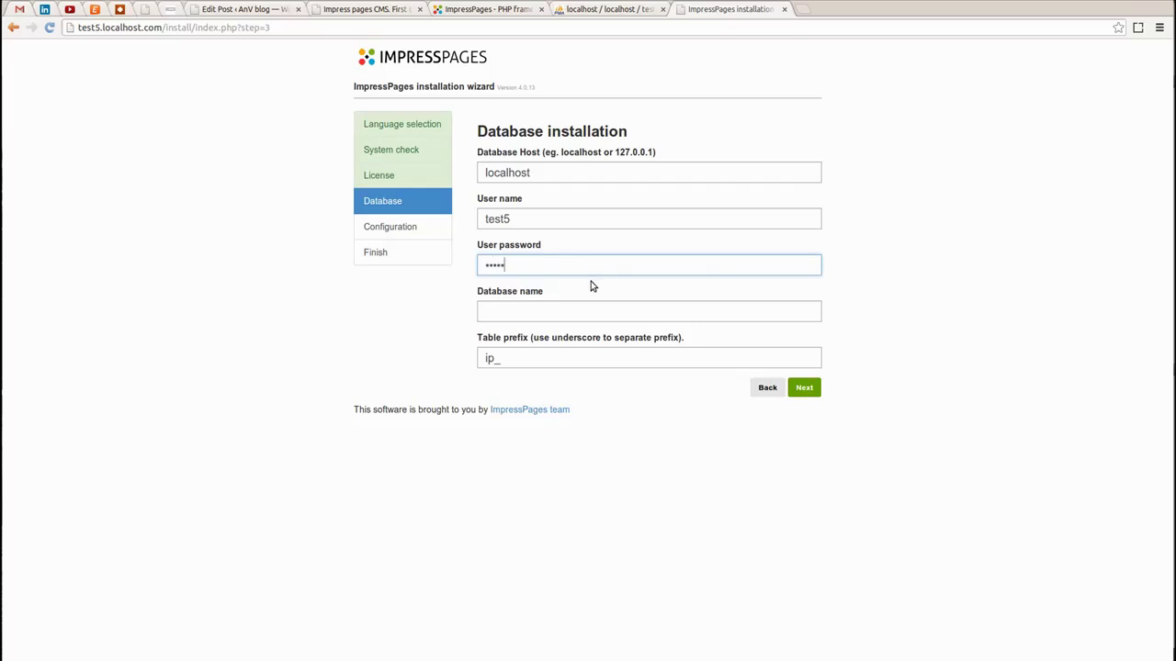
pyautogui.click(564, 309)
pyautogui.write('test5')
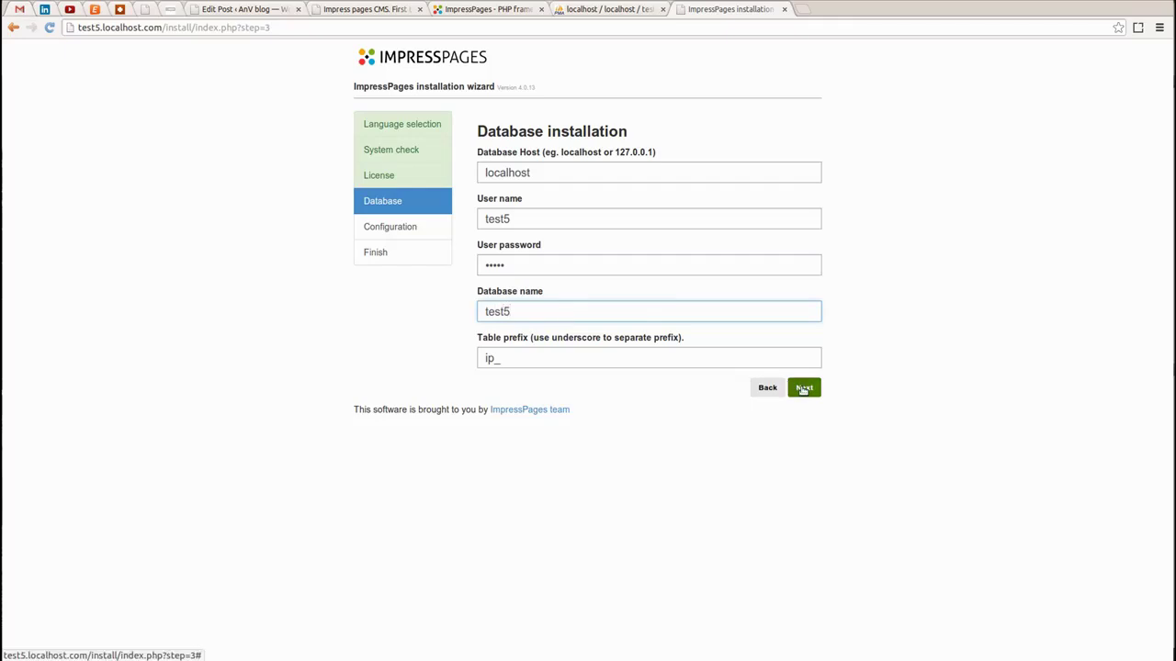
pyautogui.click(804, 389)
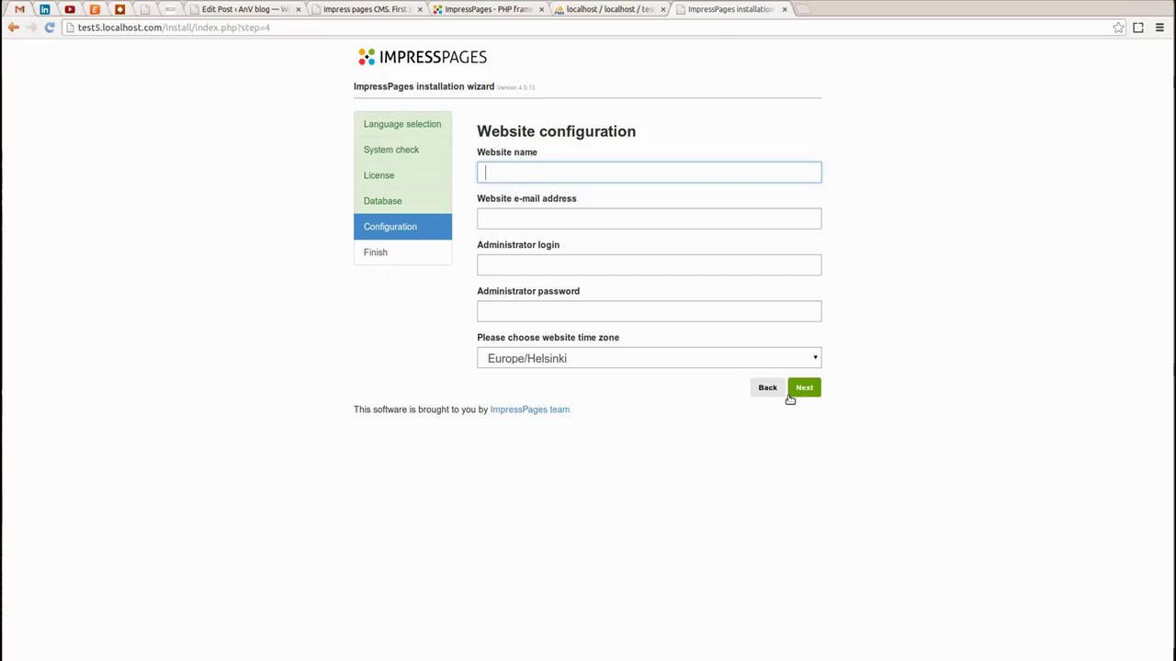
pyautogui.click(606, 9)
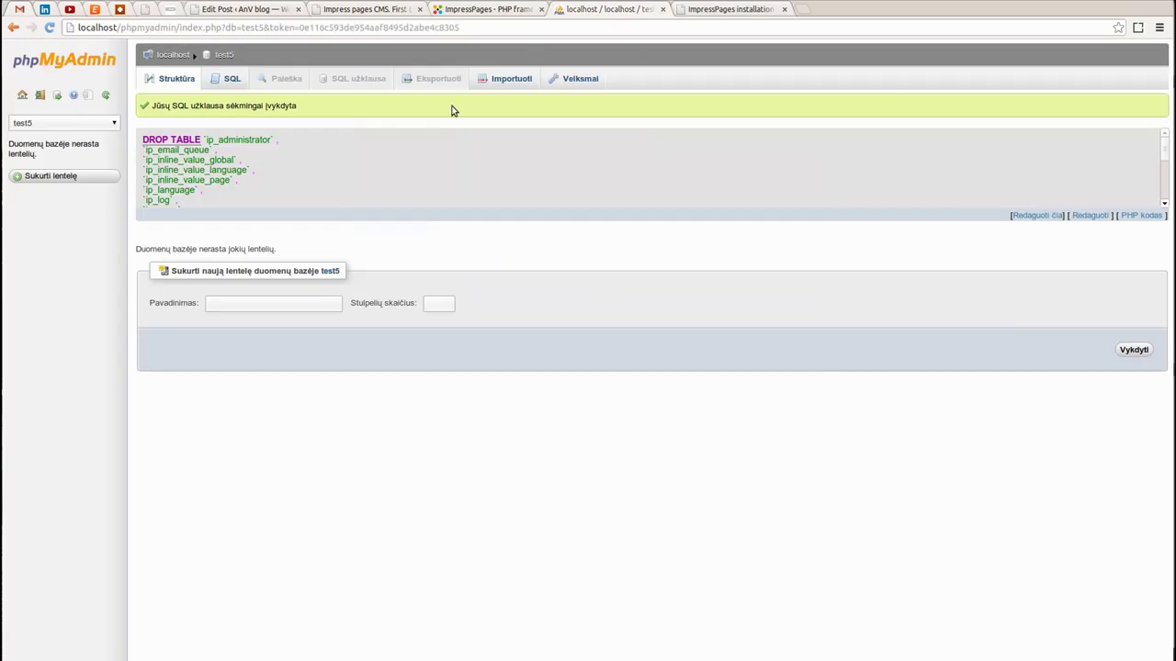
# Log back into phpMyAdmin and confirm test5 now holds 18 ip_ tables
pyautogui.click(22, 95)
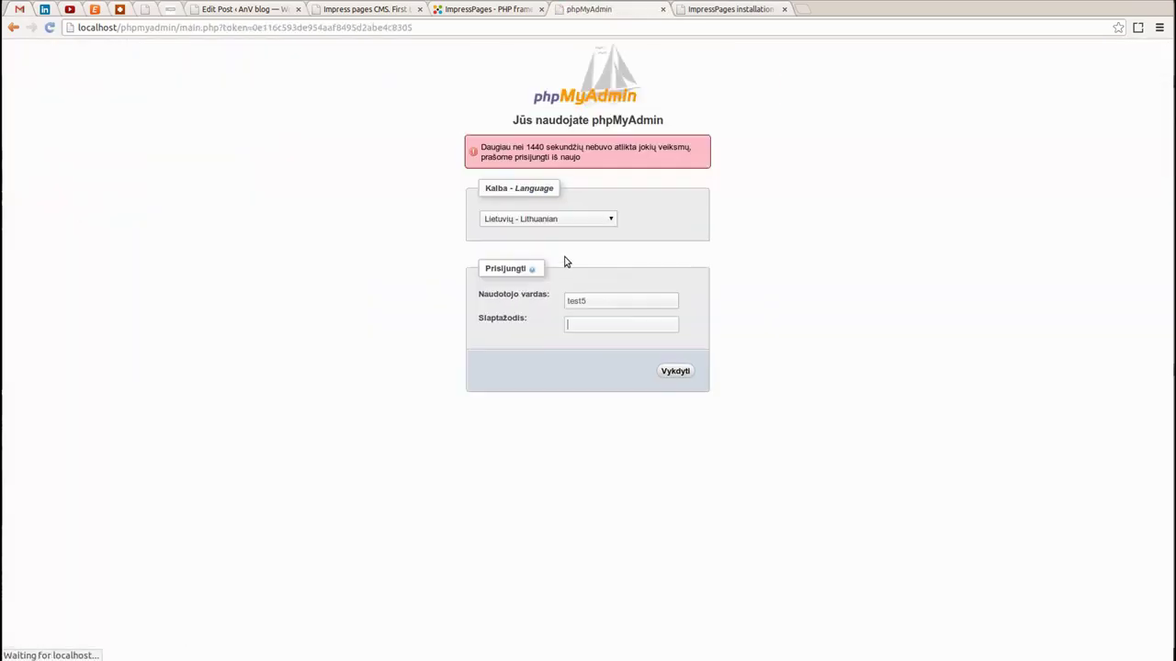
pyautogui.write('test5')
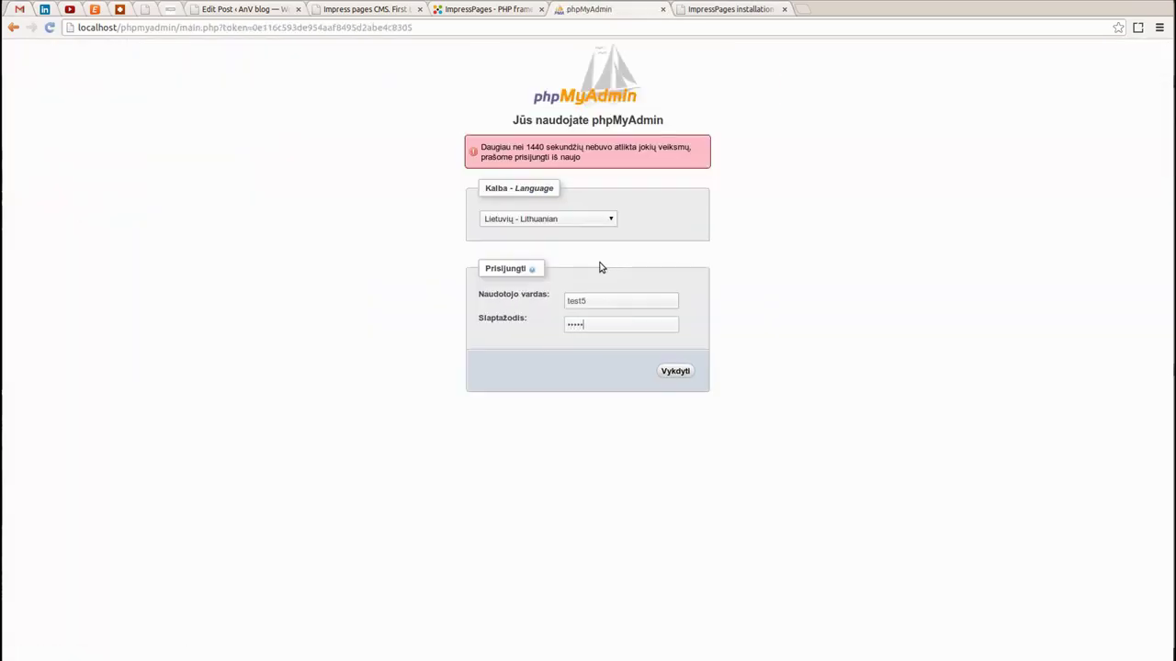
pyautogui.press('Return')
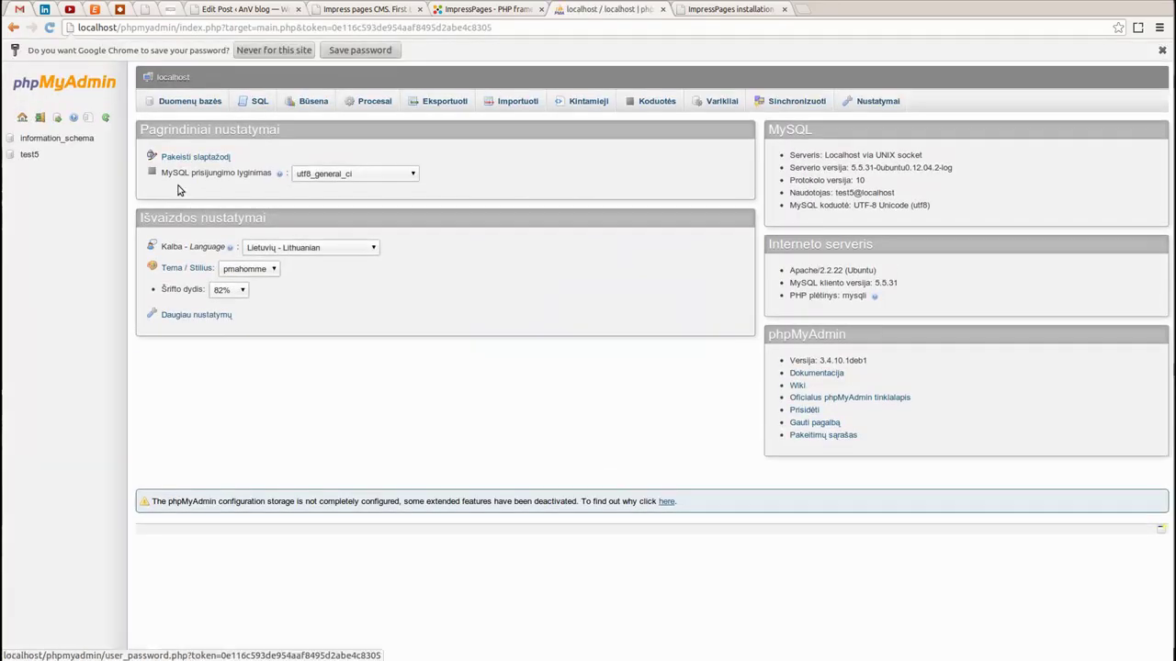
pyautogui.click(30, 155)
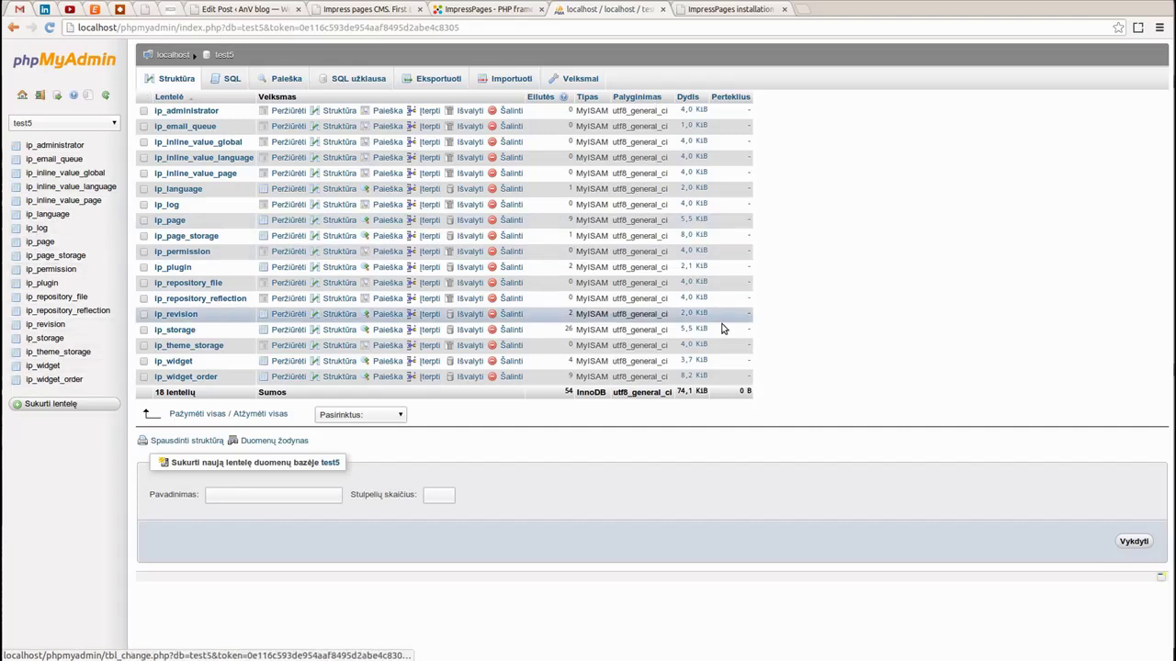
pyautogui.click(754, 11)
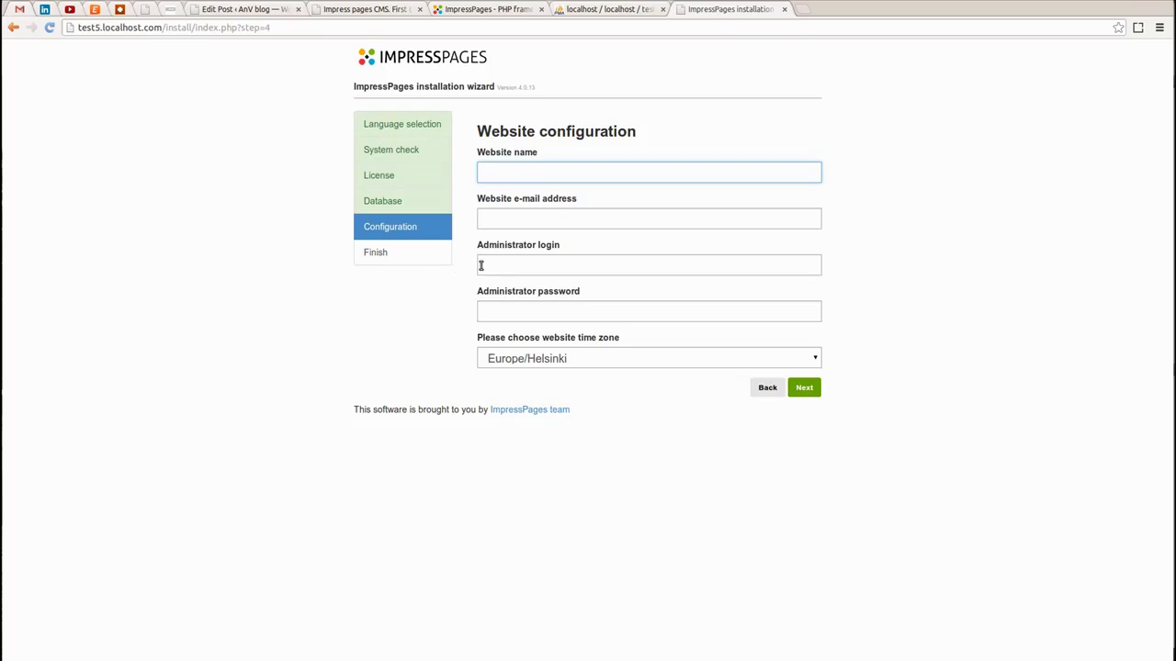
# Enter Test5 as the website name and fill in the site e-mail address
pyautogui.write('TEst')
pyautogui.press('BackSpace')
pyautogui.press('BackSpace')
pyautogui.press('BackSpace')
pyautogui.write('et')
pyautogui.press('BackSpace')
pyautogui.write('st5')
pyautogui.click(548, 217)
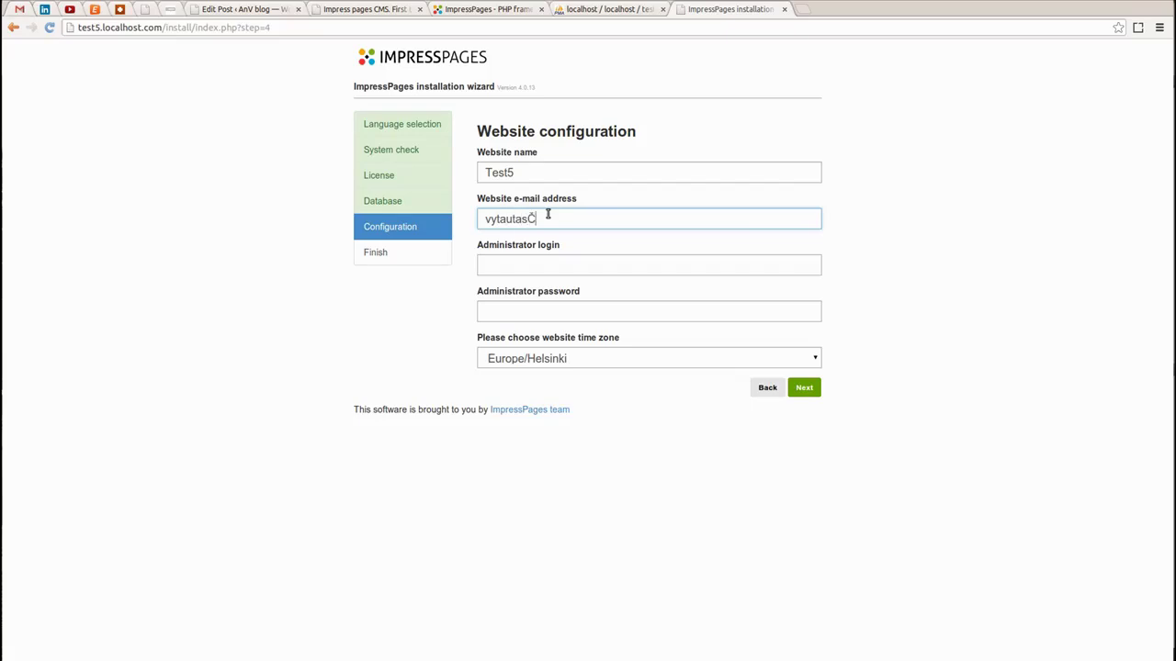
# Enter the administrator login and password and finish the installation
pyautogui.press('Tab')
pyautogui.write('test5')
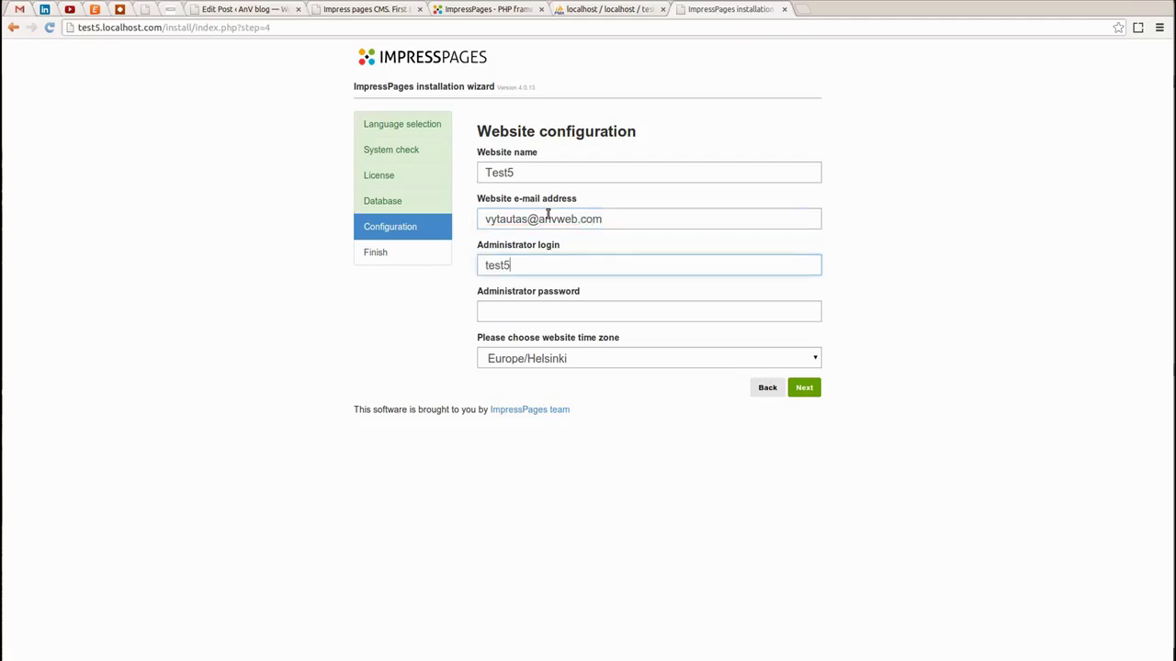
pyautogui.press('Tab')
pyautogui.write('test')
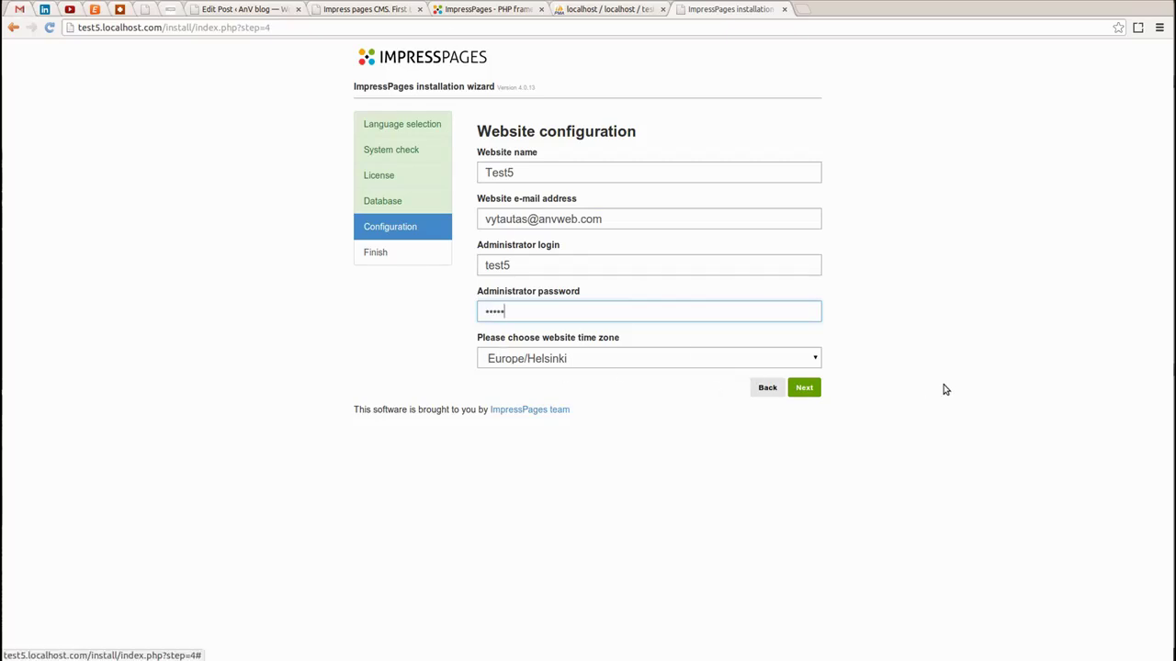
pyautogui.click(807, 389)
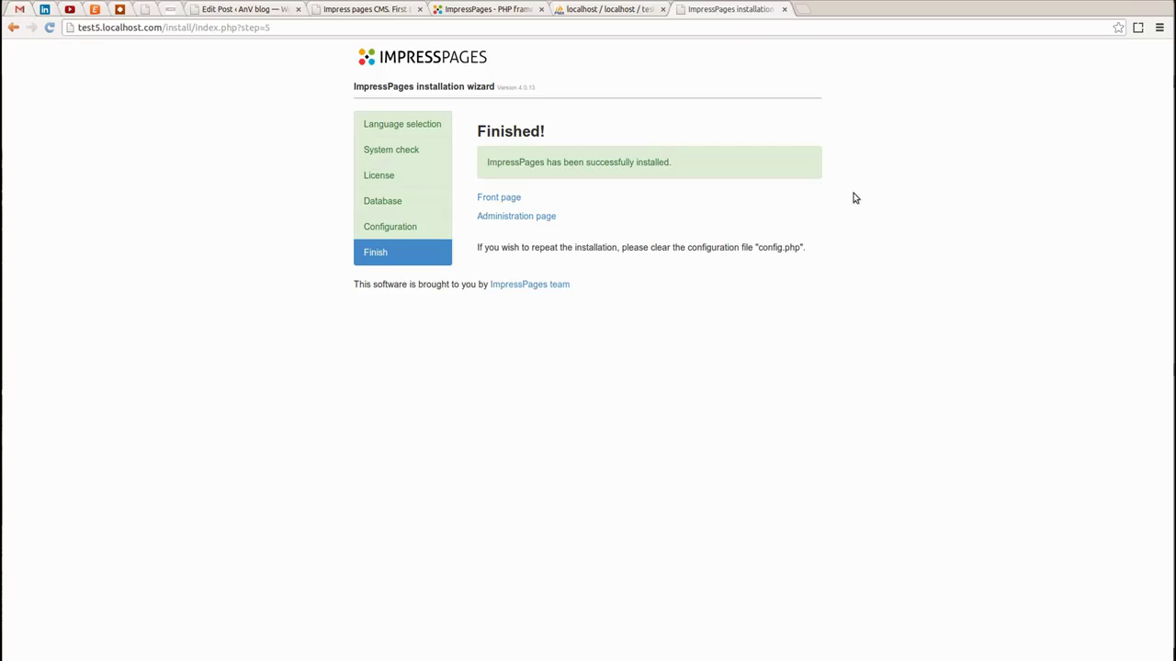
# In the terminal, enter the public folder and list it with ls -la
pyautogui.click(0, 241)
pyautogui.write('cd public/')
pyautogui.press('Return')
pyautogui.write('ls -la')
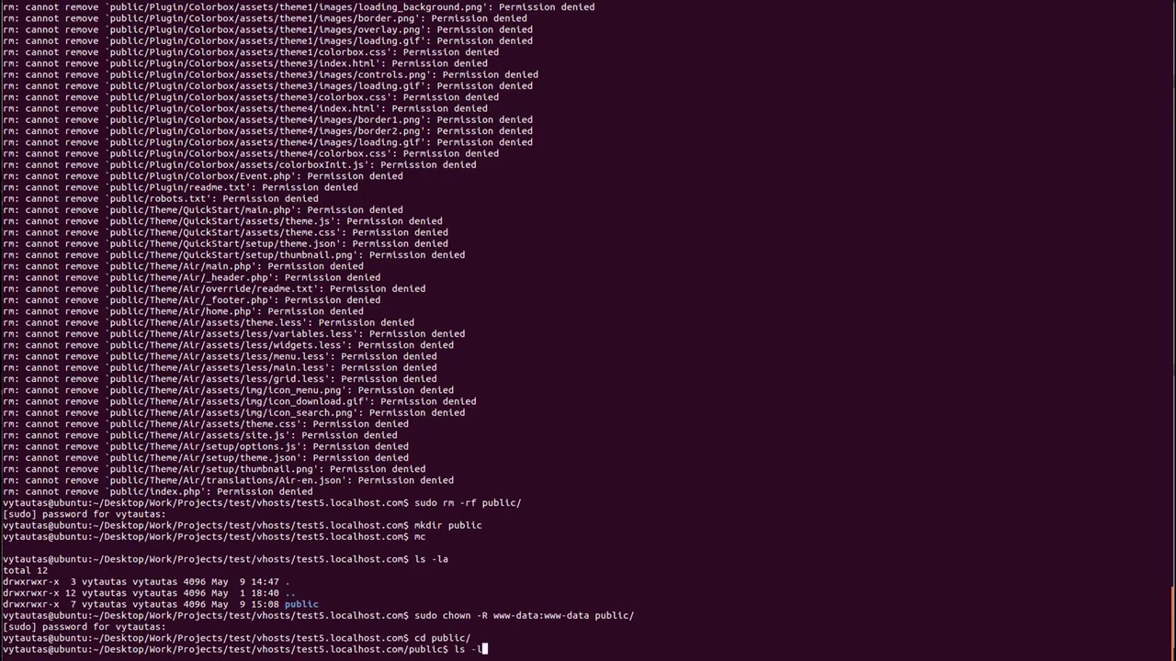
pyautogui.press('Return')
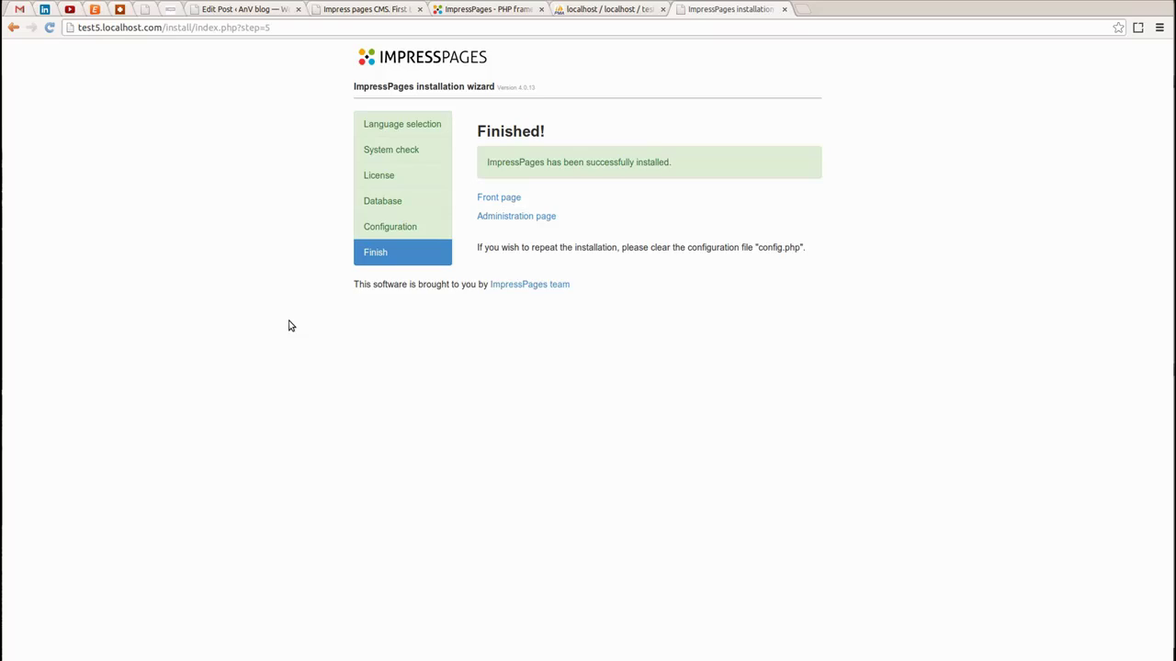
# Open the new site's front page in a new browser tab
pyautogui.rightClick(501, 204)
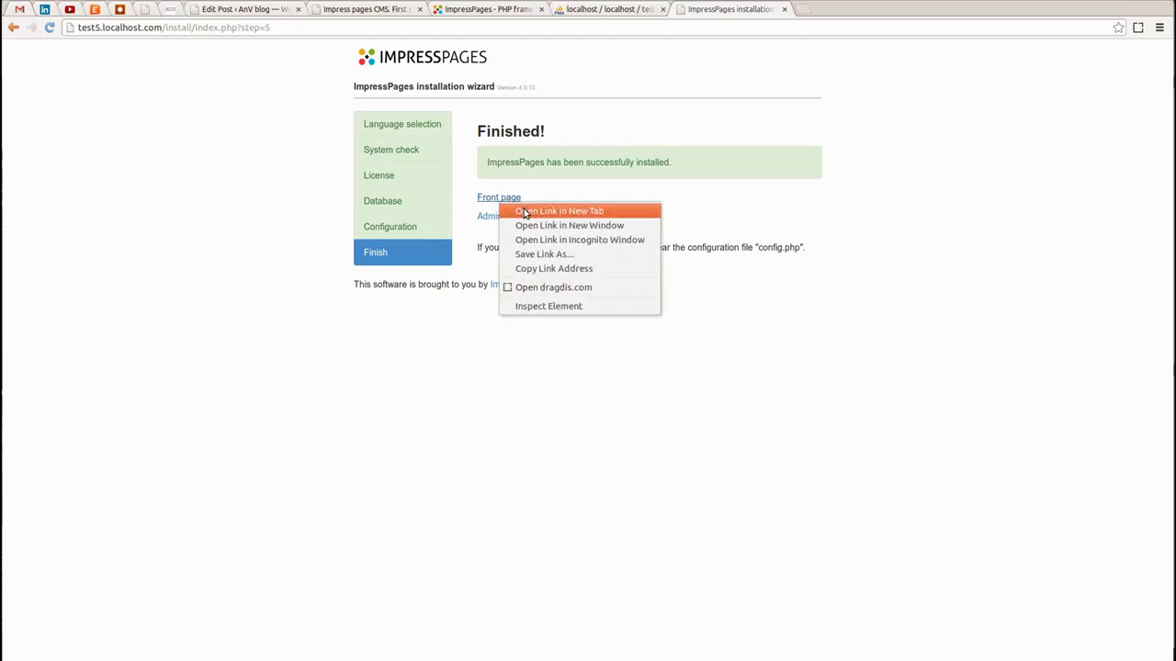
pyautogui.click(558, 212)
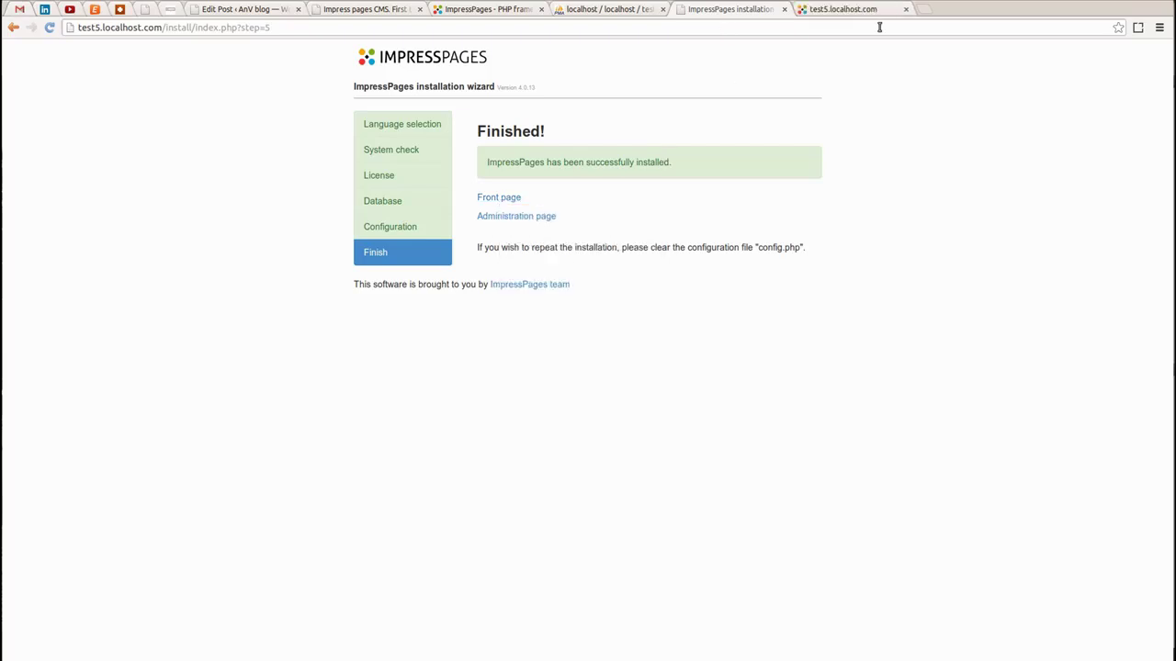
pyautogui.click(850, 11)
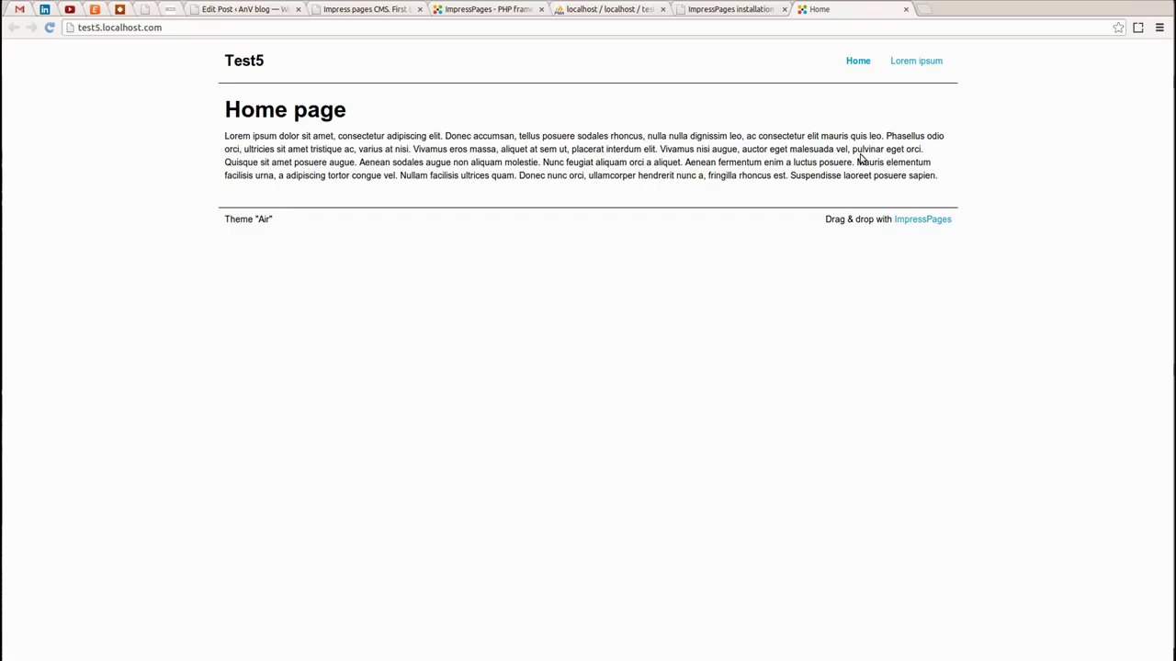
# Browse between the Lorem ipsum and Home pages twice
pyautogui.click(912, 65)
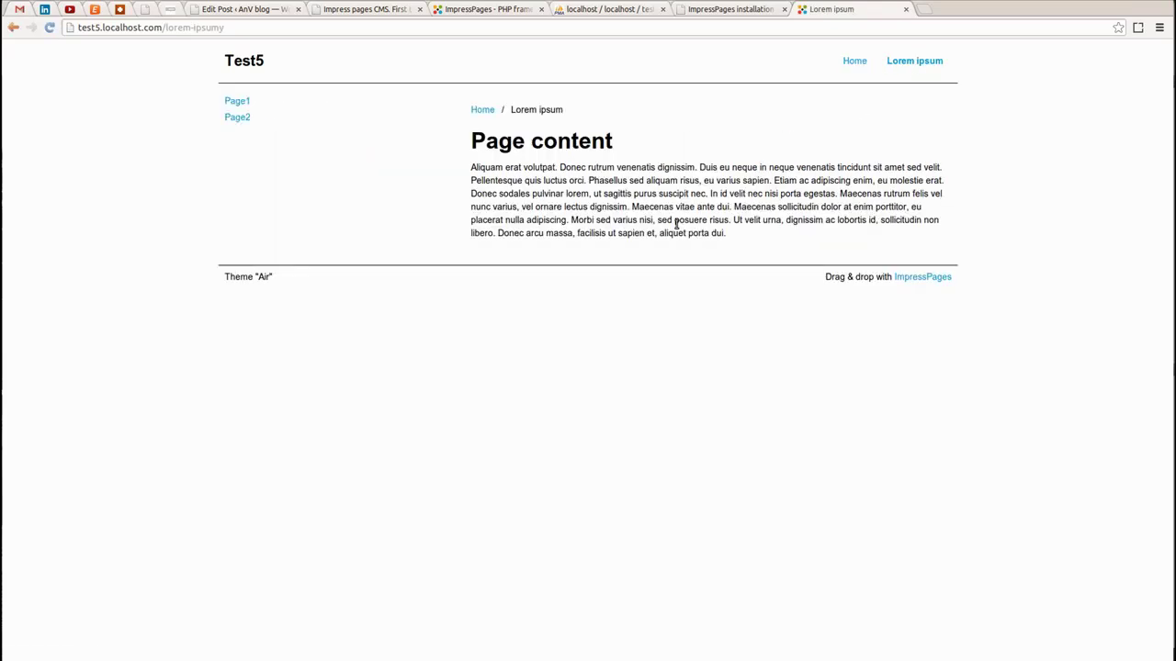
pyautogui.click(858, 63)
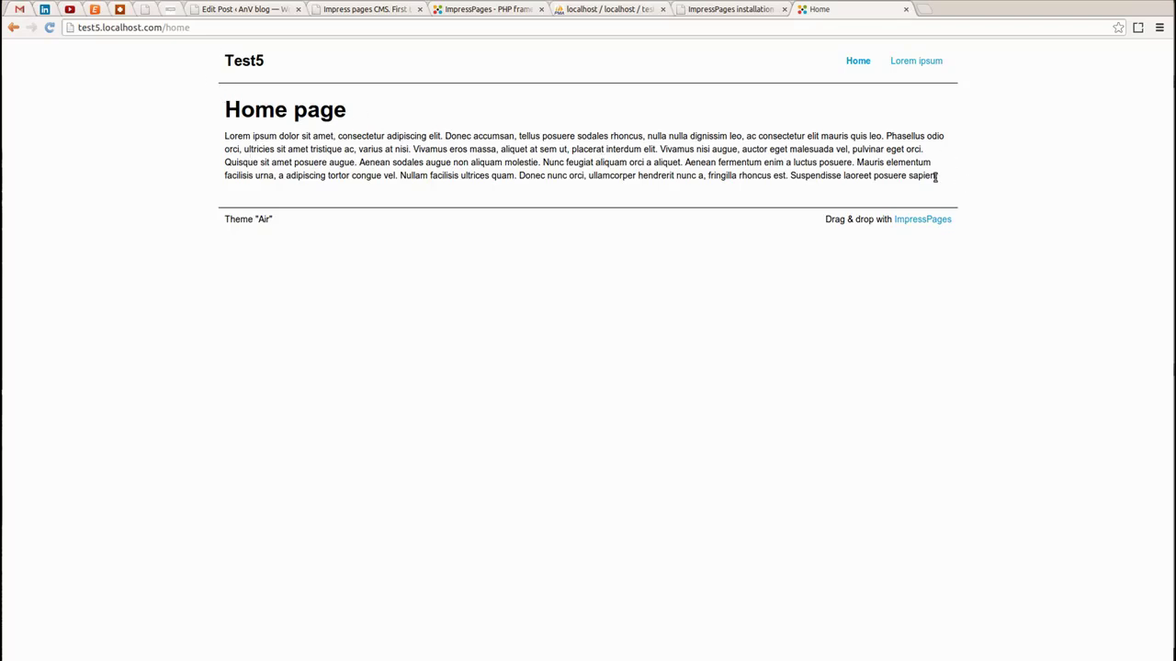
pyautogui.click(910, 62)
pyautogui.click(854, 62)
# Load test5.localhost.com/admin/ and sign in with the admin username and password
pyautogui.click(213, 27)
pyautogui.press('BackSpace')
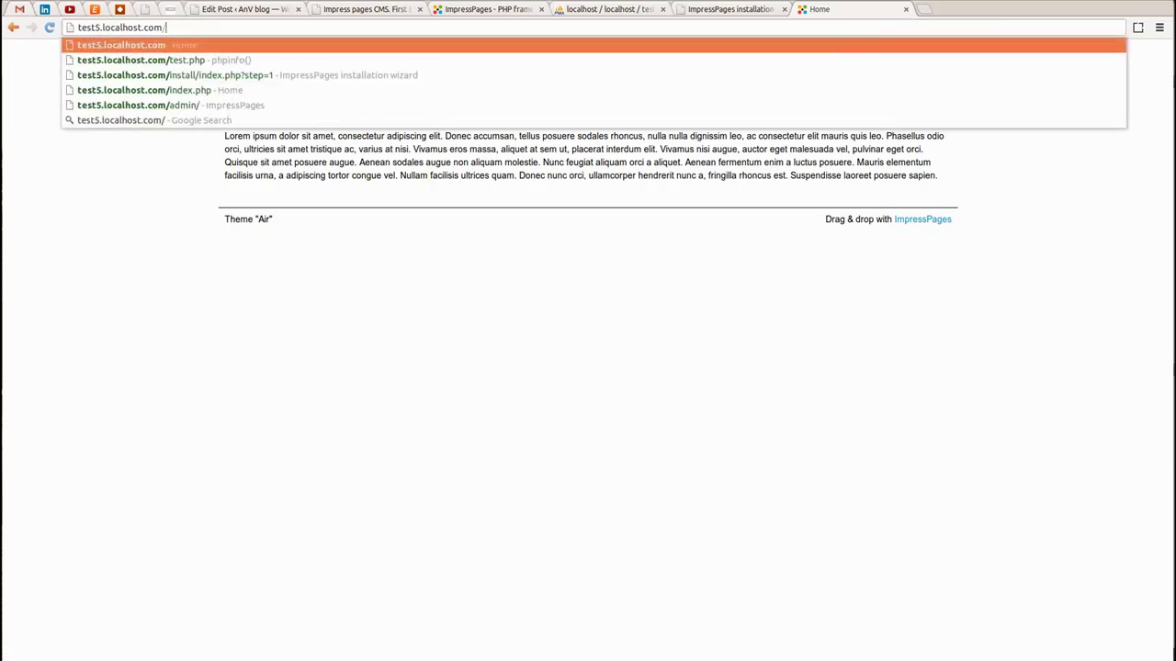
pyautogui.press('Down')
pyautogui.press('Down')
pyautogui.press('Down')
pyautogui.press('Down')
pyautogui.press('Return')
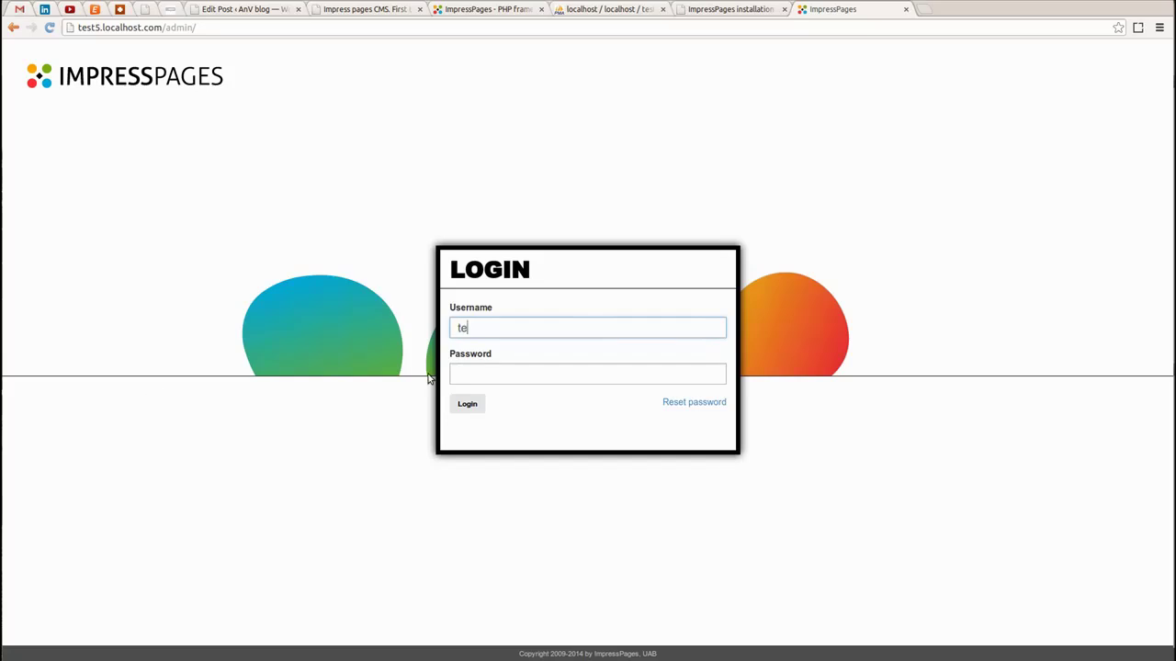
pyautogui.press('Tab')
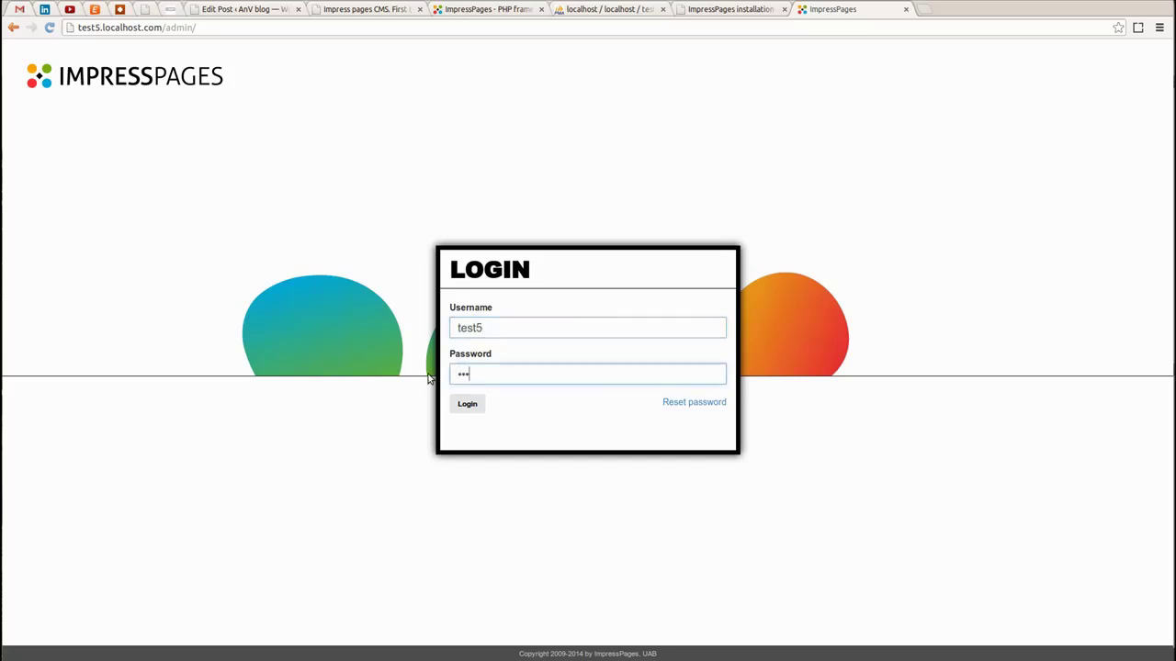
pyautogui.press('Return')
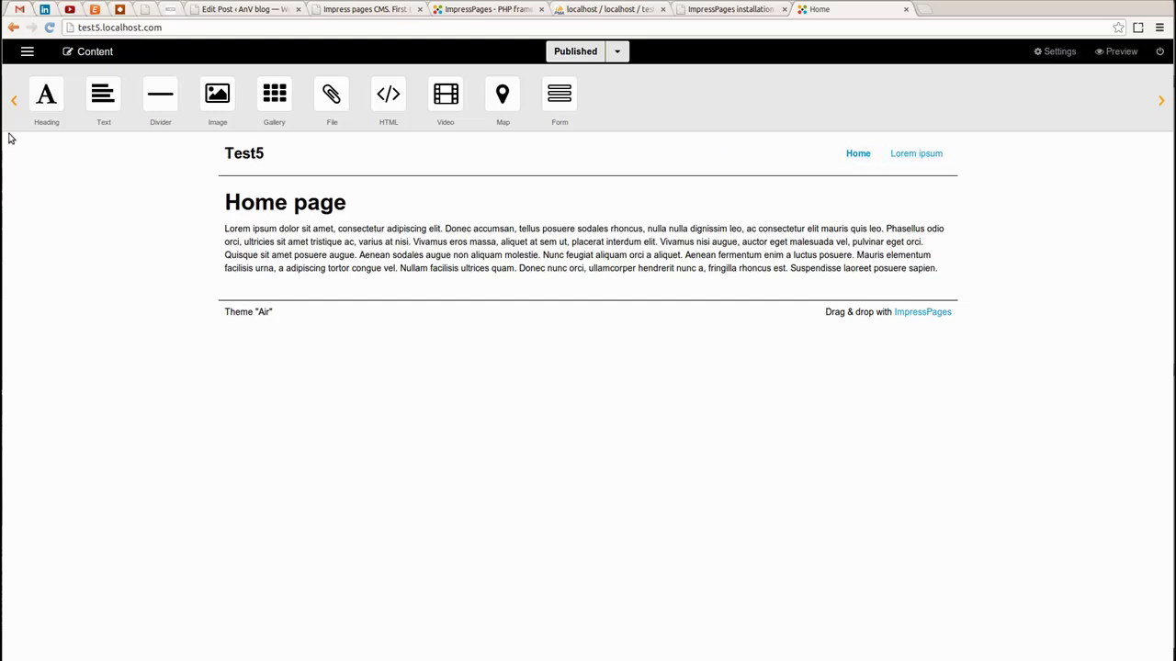
# Open the Pages manager, glance at Menu2 and Menu3, then return to Menu1
pyautogui.click(26, 52)
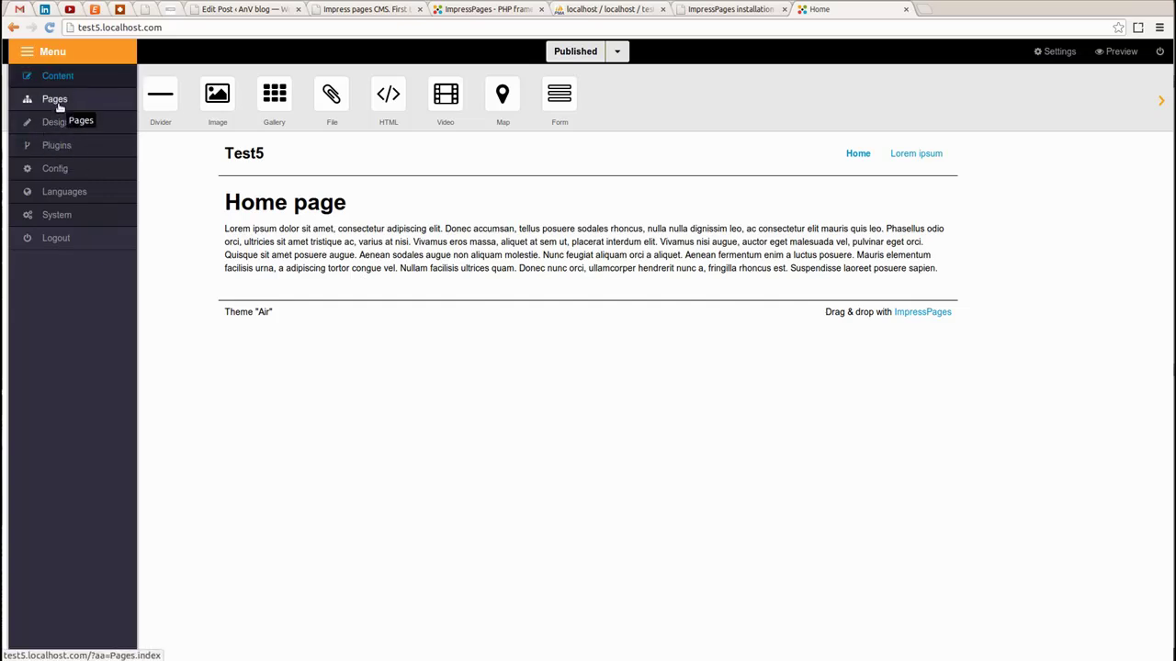
pyautogui.click(55, 100)
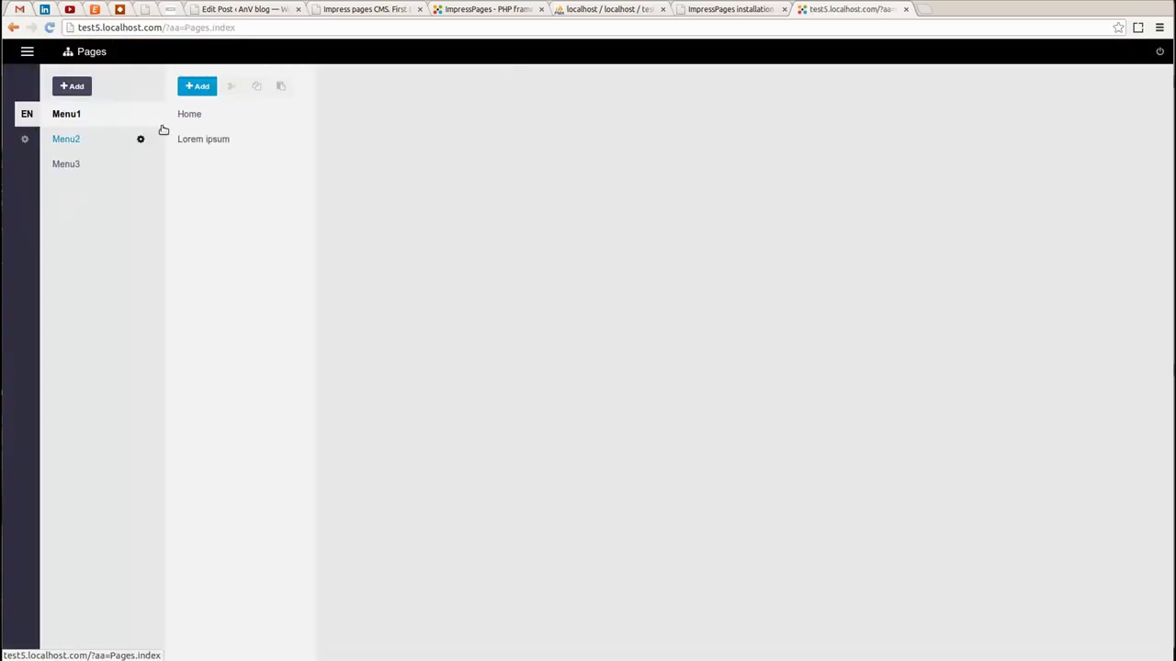
pyautogui.click(71, 143)
pyautogui.click(73, 171)
pyautogui.click(70, 118)
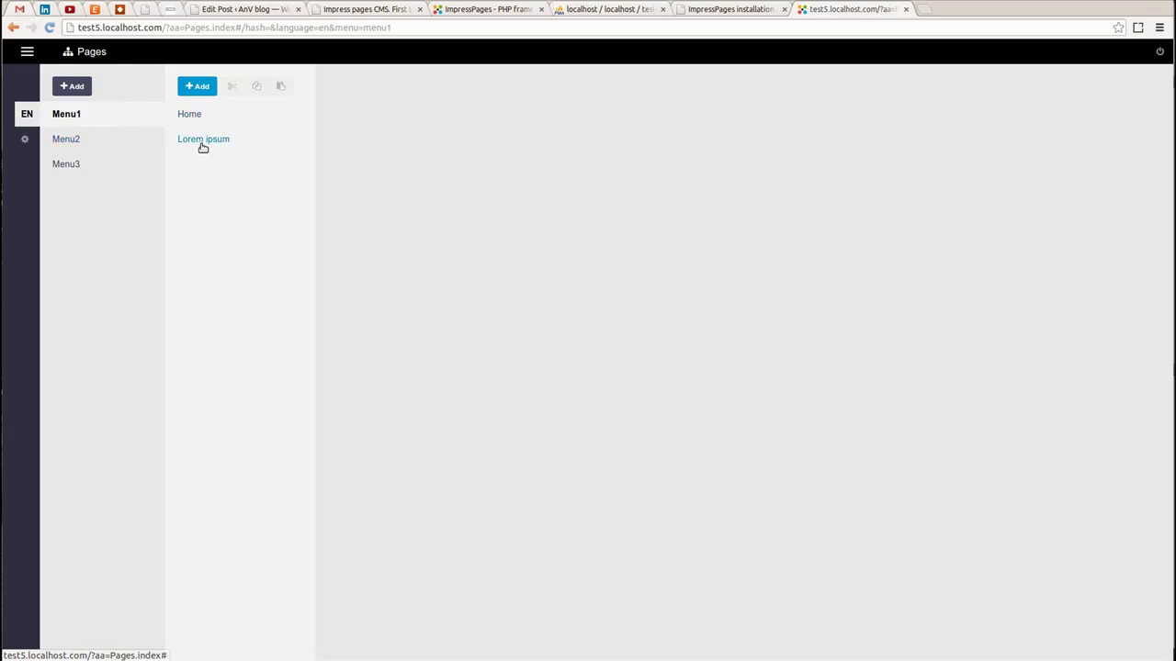
# Add an About us page to Menu1 and delete the Lorem ipsum page
pyautogui.click(194, 86)
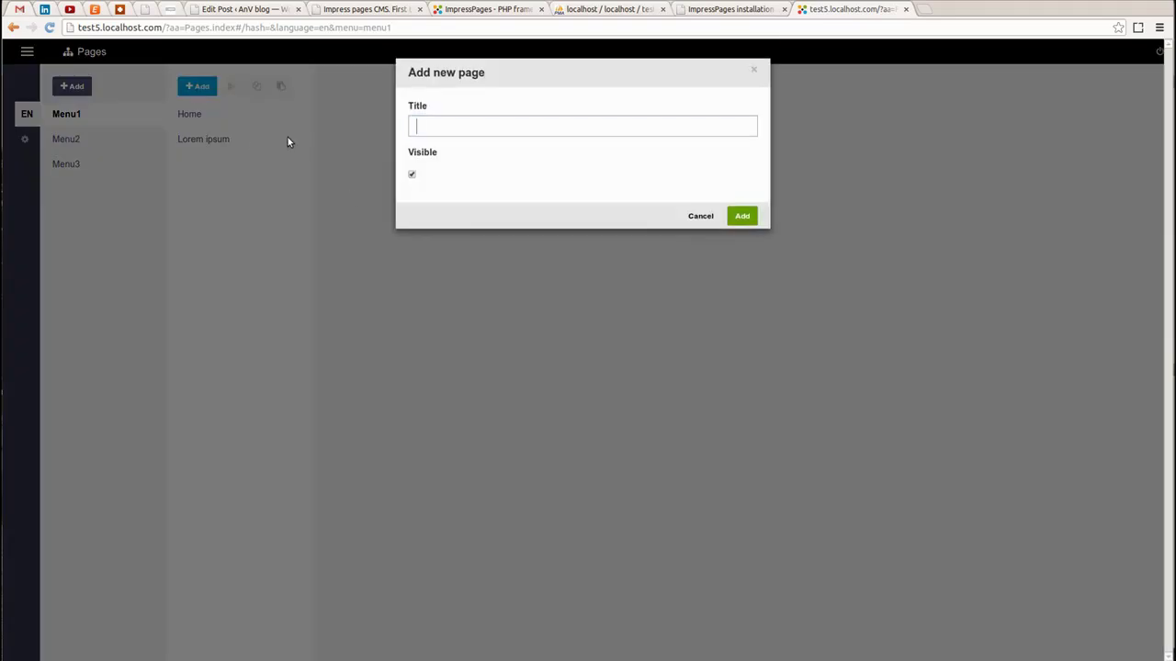
pyautogui.write('About us')
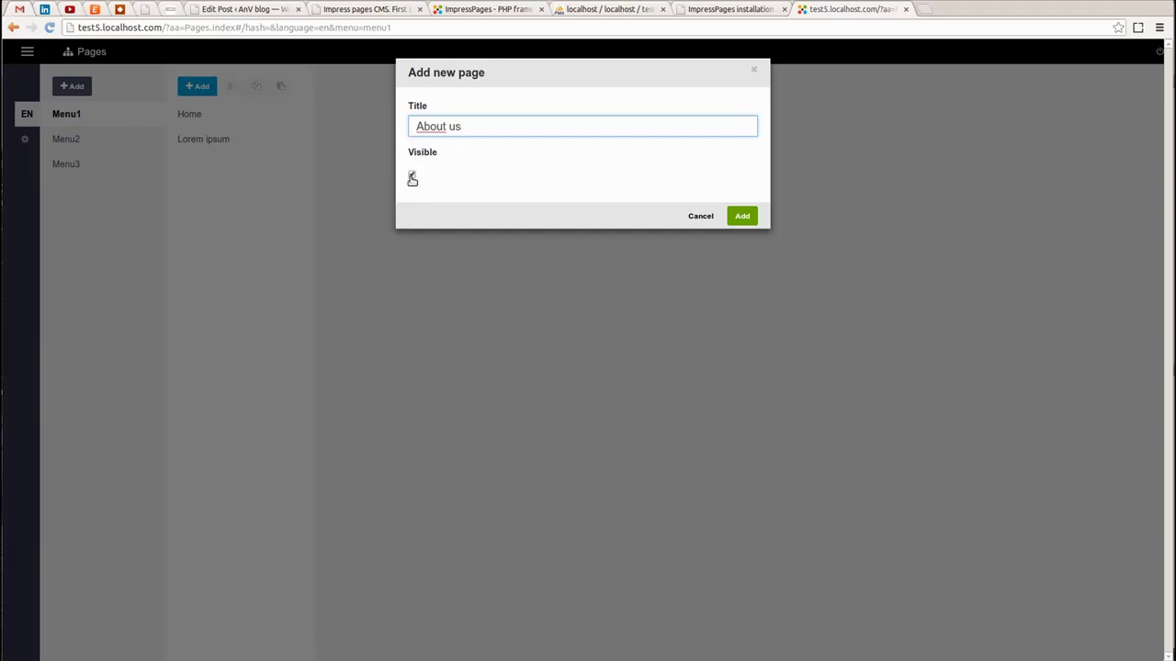
pyautogui.click(734, 218)
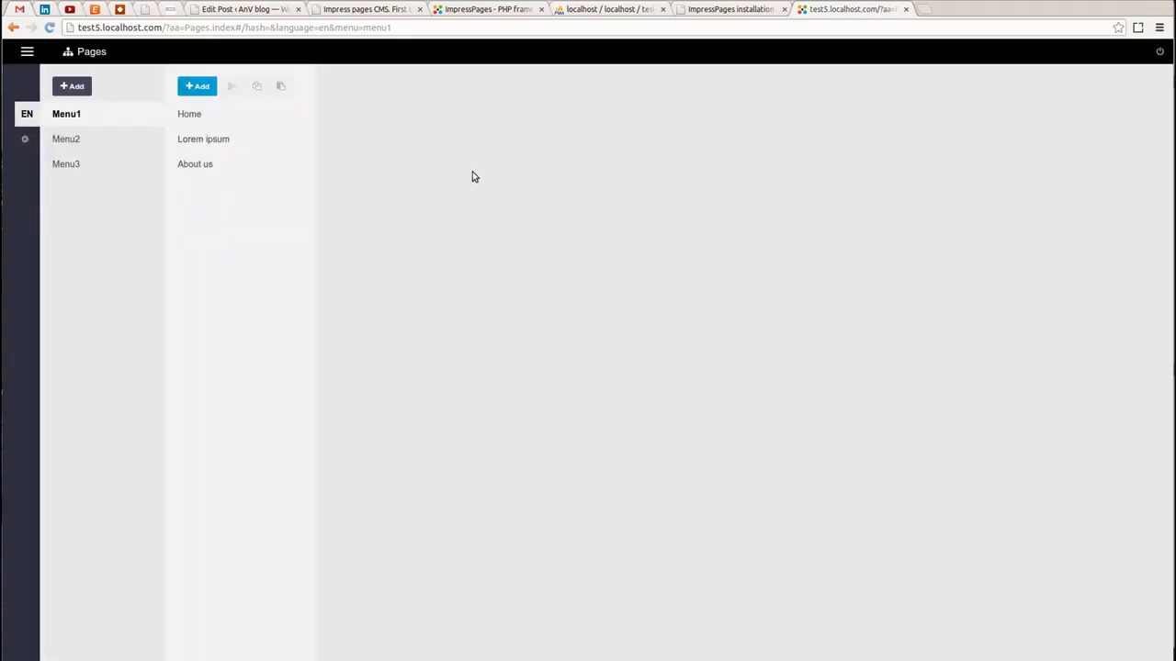
pyautogui.click(207, 140)
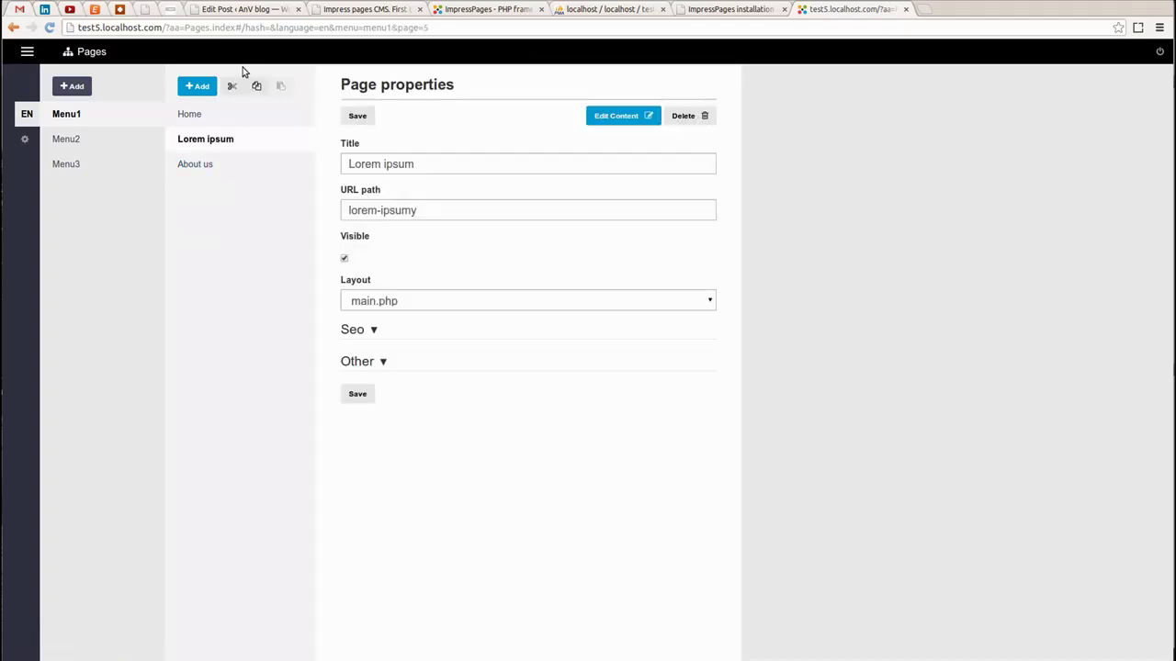
pyautogui.click(687, 116)
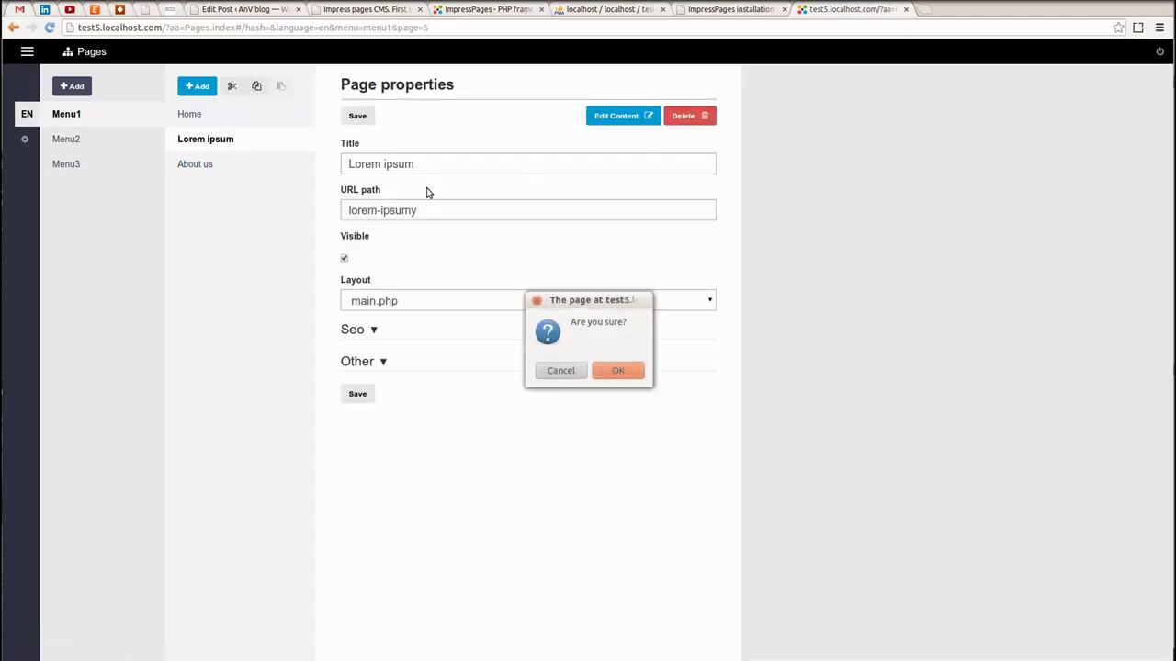
pyautogui.click(611, 369)
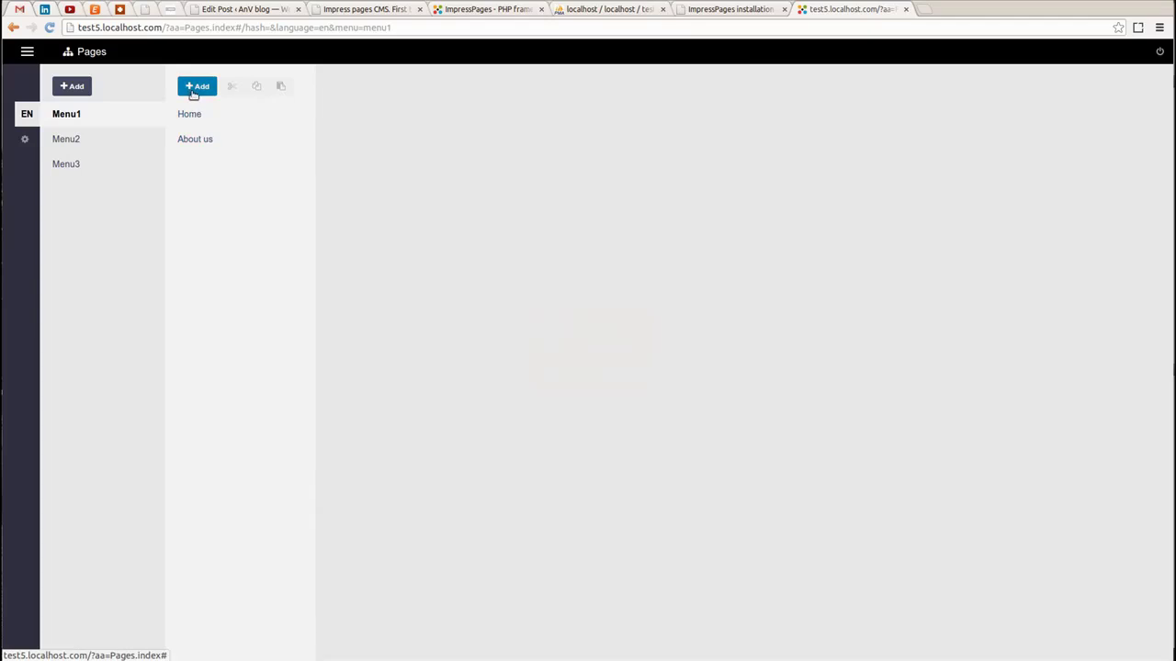
# Add Services and Gallery pages to Menu1
pyautogui.click(196, 86)
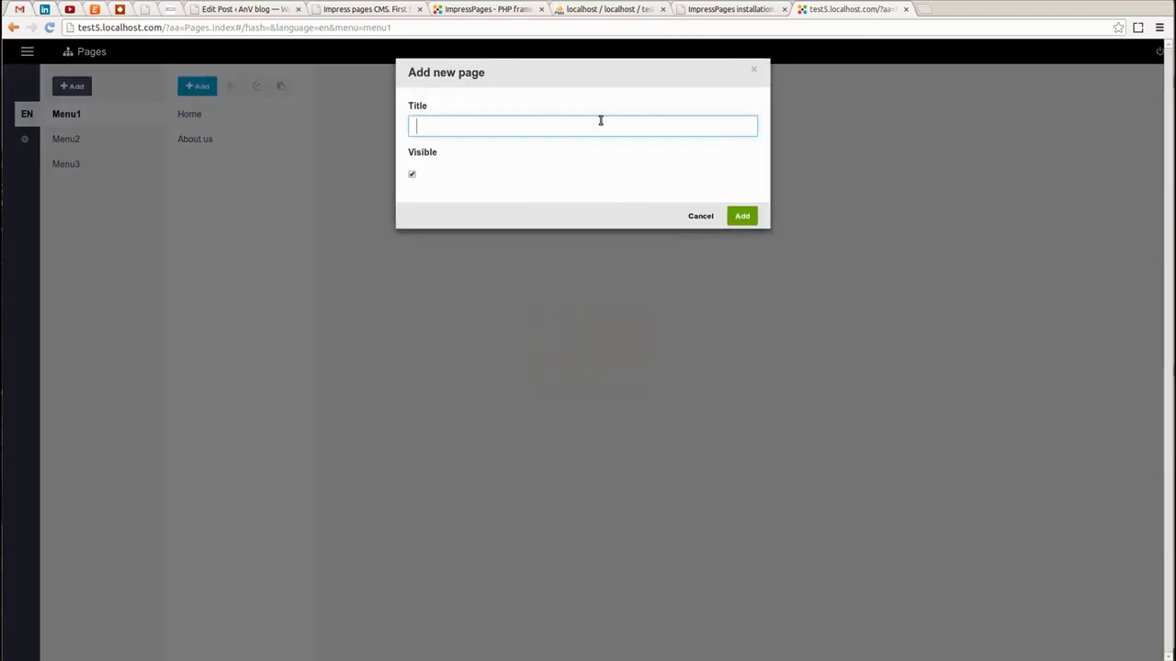
pyautogui.write('Services')
pyautogui.click(743, 217)
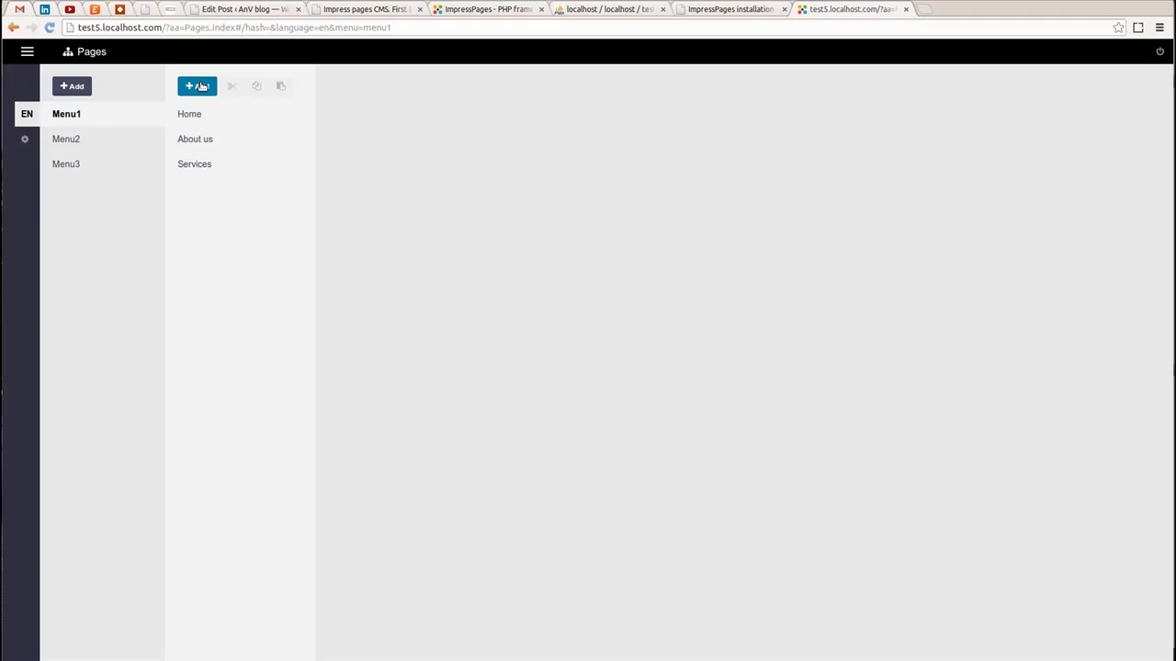
pyautogui.click(201, 86)
pyautogui.write('Gallery')
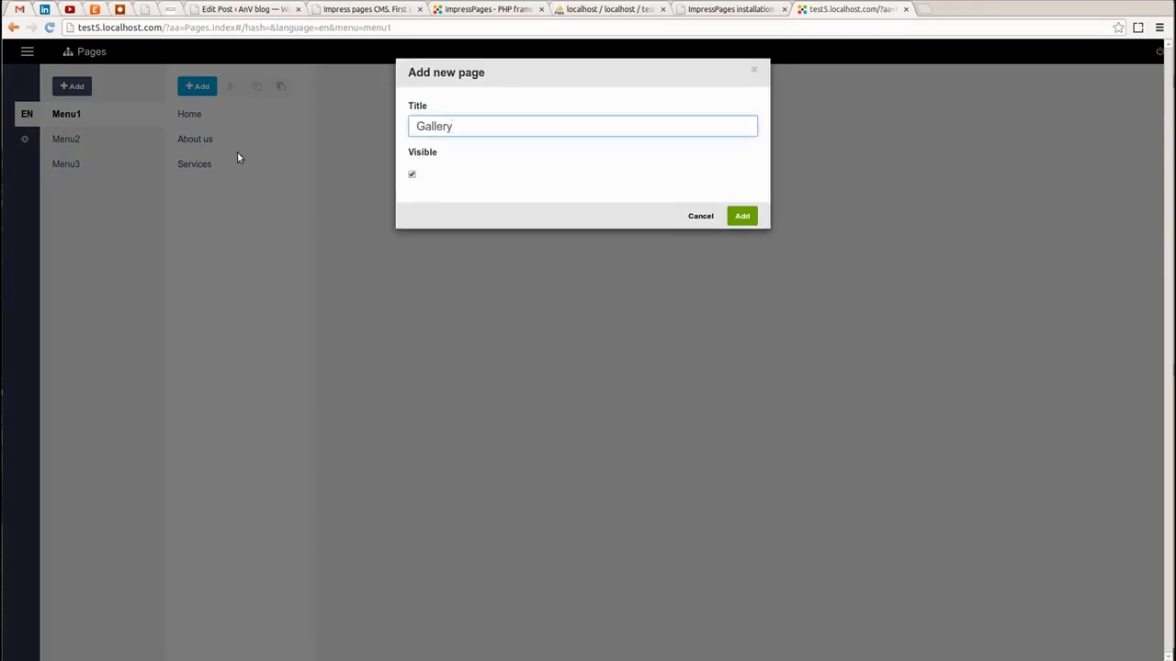
pyautogui.press('Return')
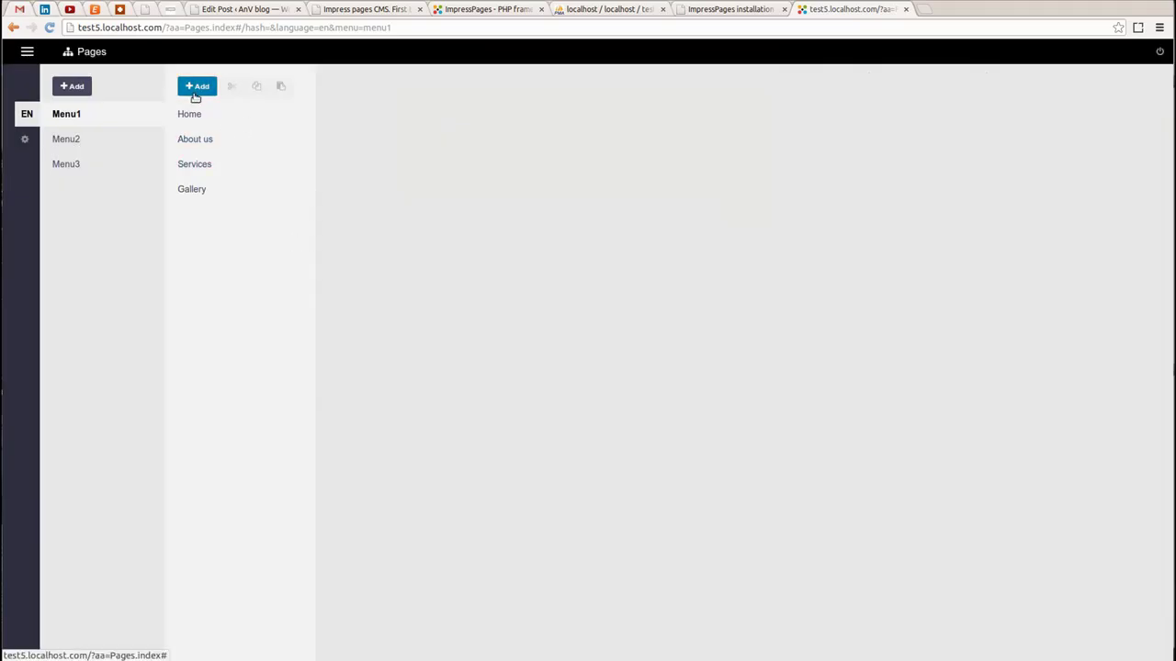
# Add Videos and Contacts pages to Menu1
pyautogui.click(198, 86)
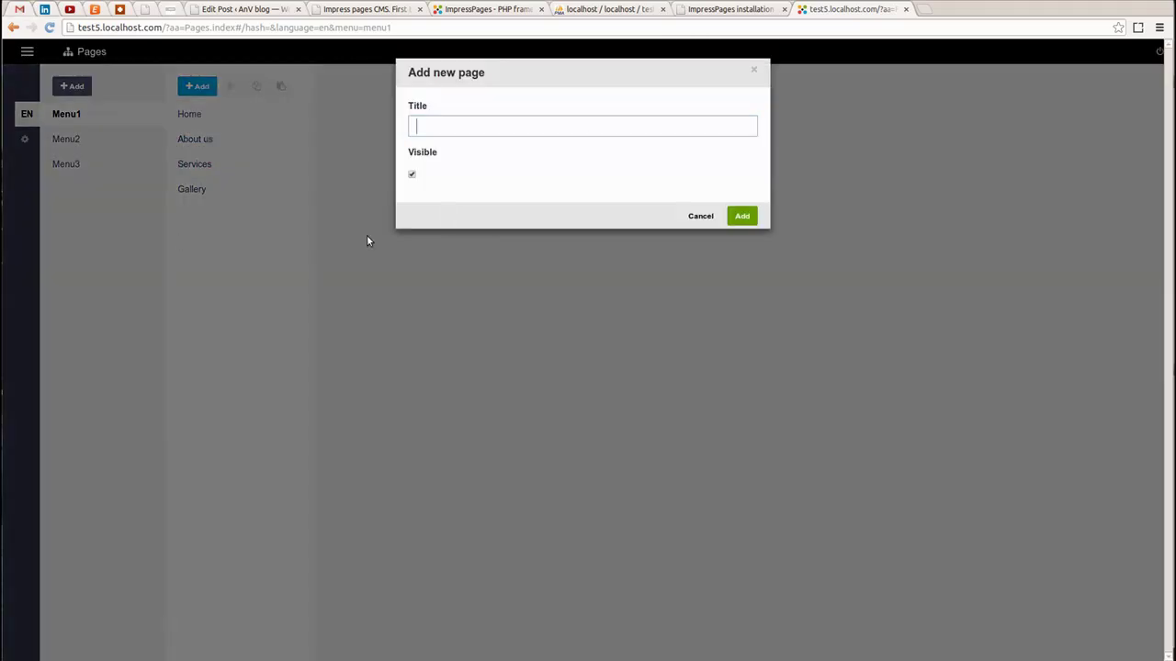
pyautogui.write('Video')
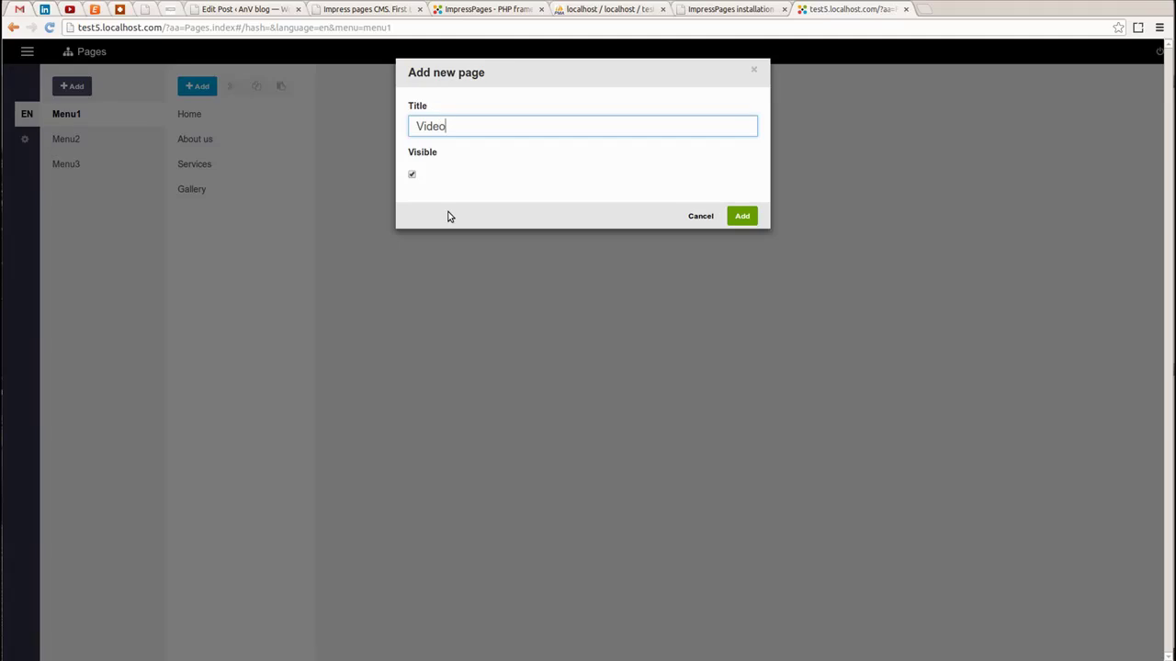
pyautogui.click(741, 217)
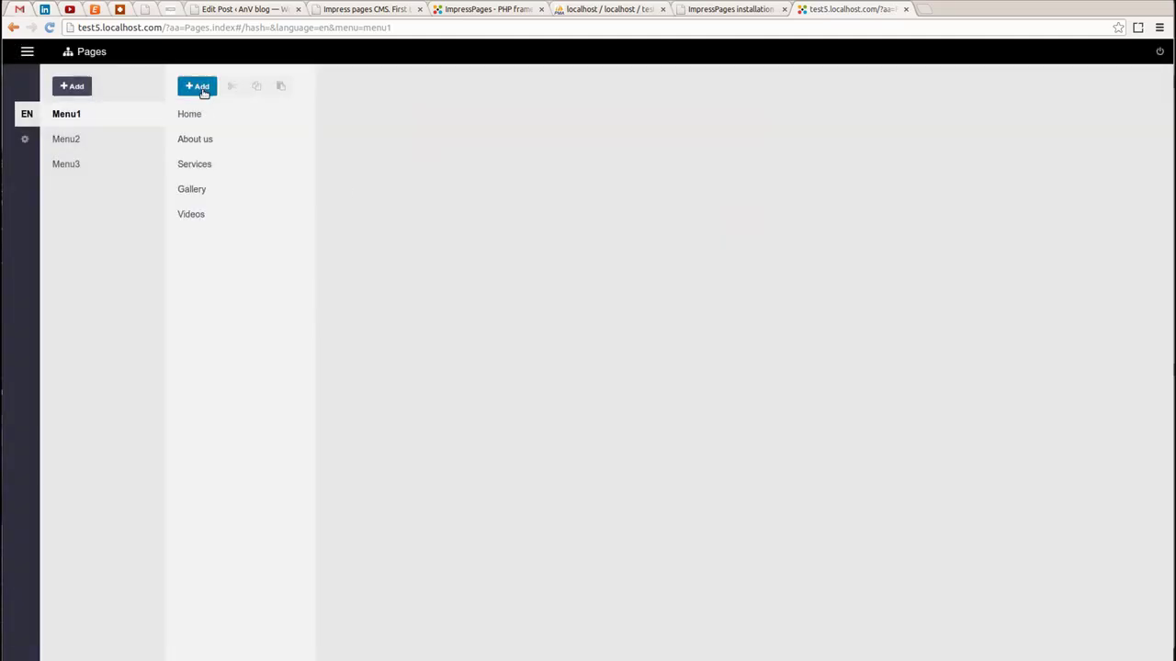
pyautogui.click(200, 88)
pyautogui.write('Contacts')
pyautogui.click(743, 217)
pyautogui.click(197, 144)
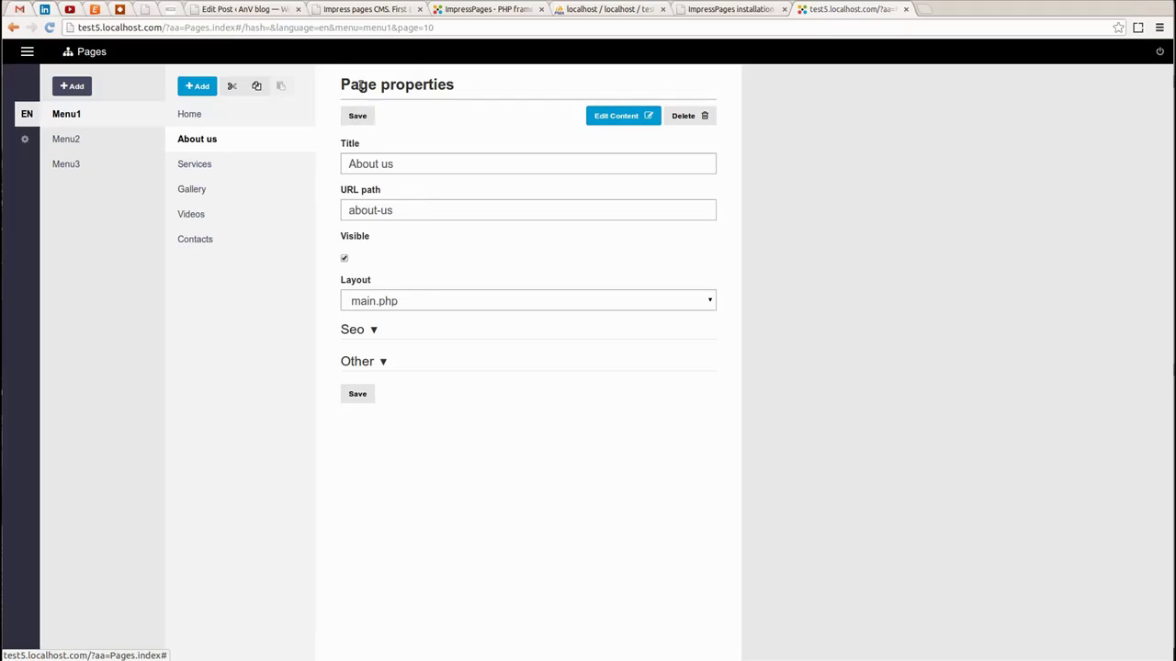
# Check the About us URL path about-us and keep its layout as main.php
pyautogui.click(358, 189)
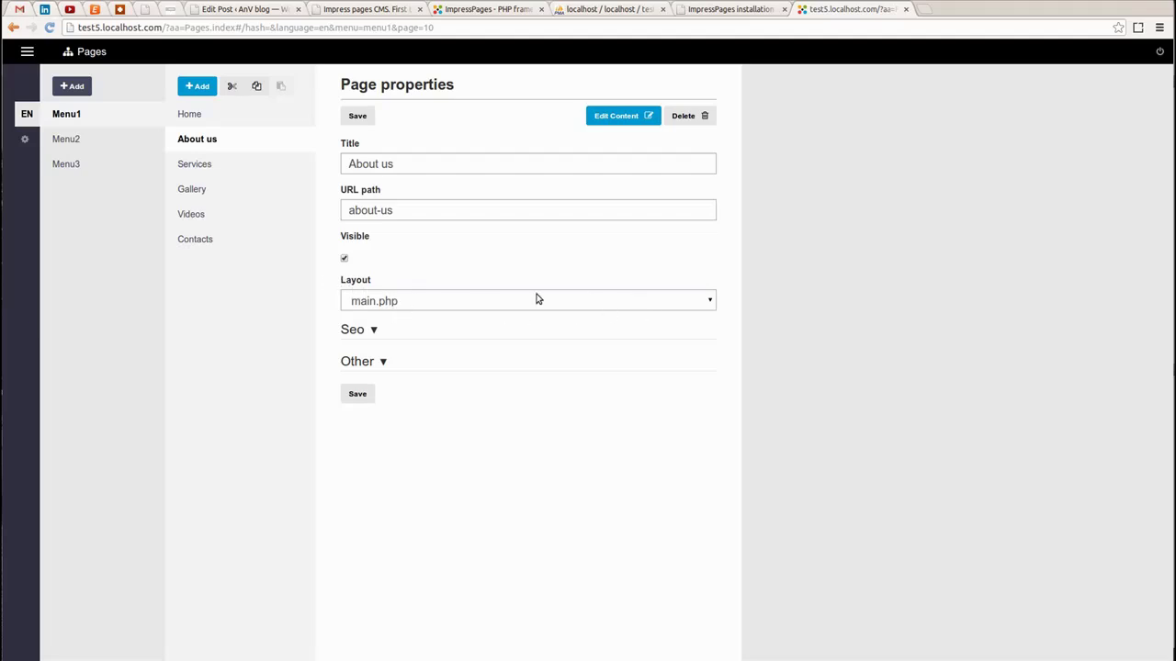
pyautogui.click(413, 304)
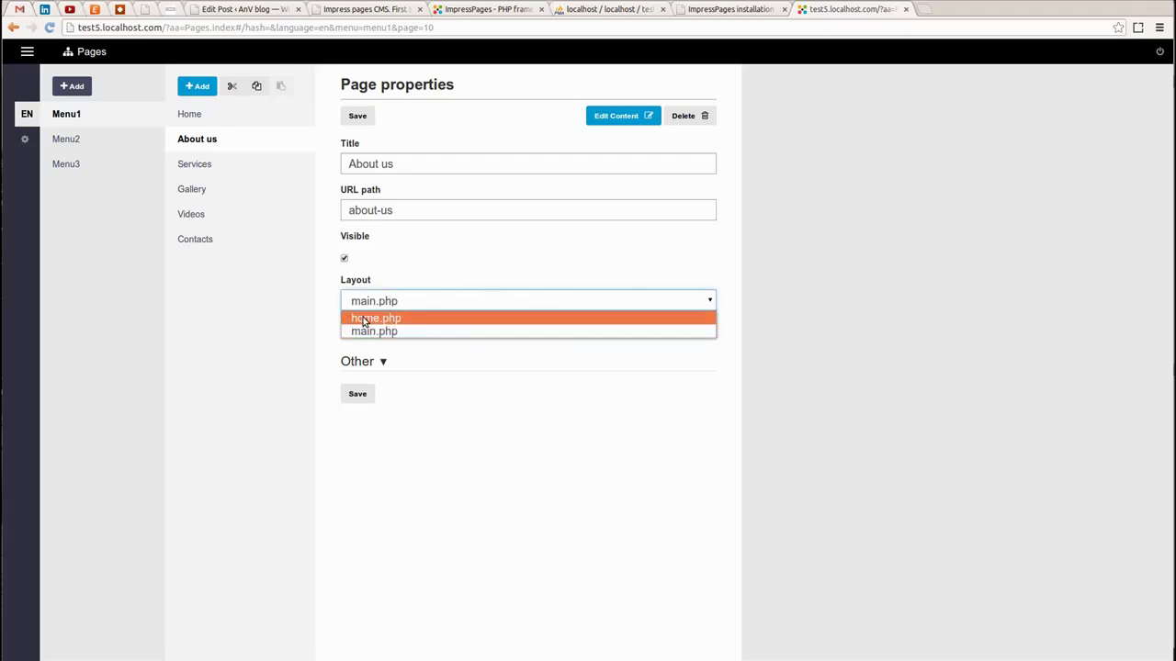
pyautogui.click(447, 236)
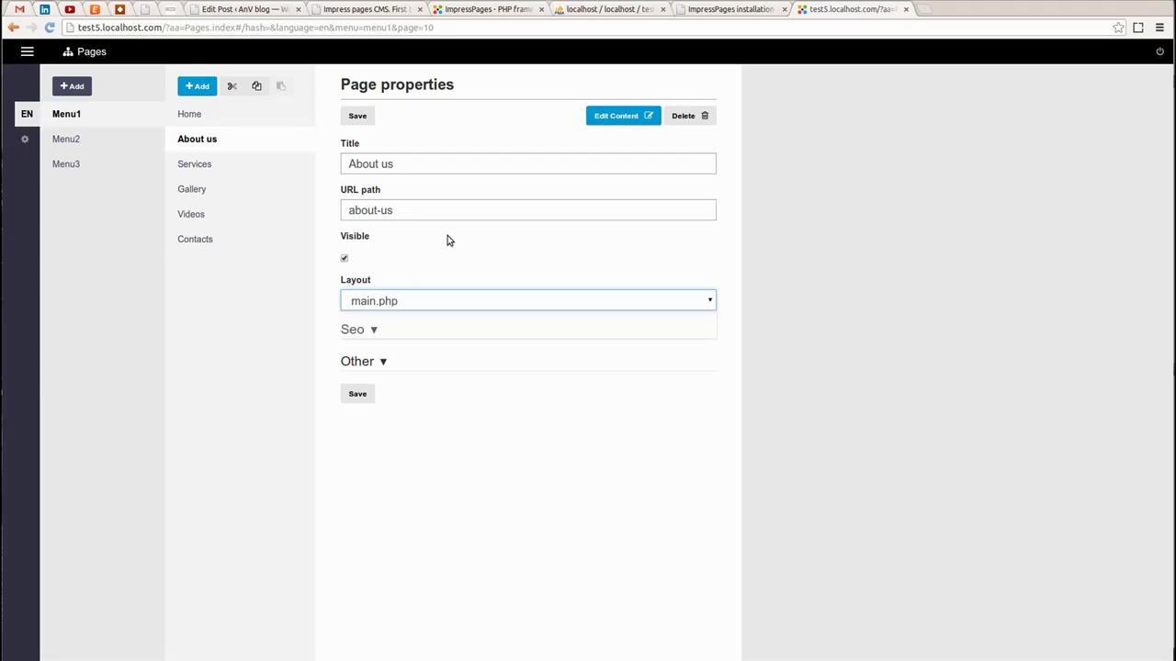
# Select the site's domain in the admin tab's address bar
pyautogui.click(723, 13)
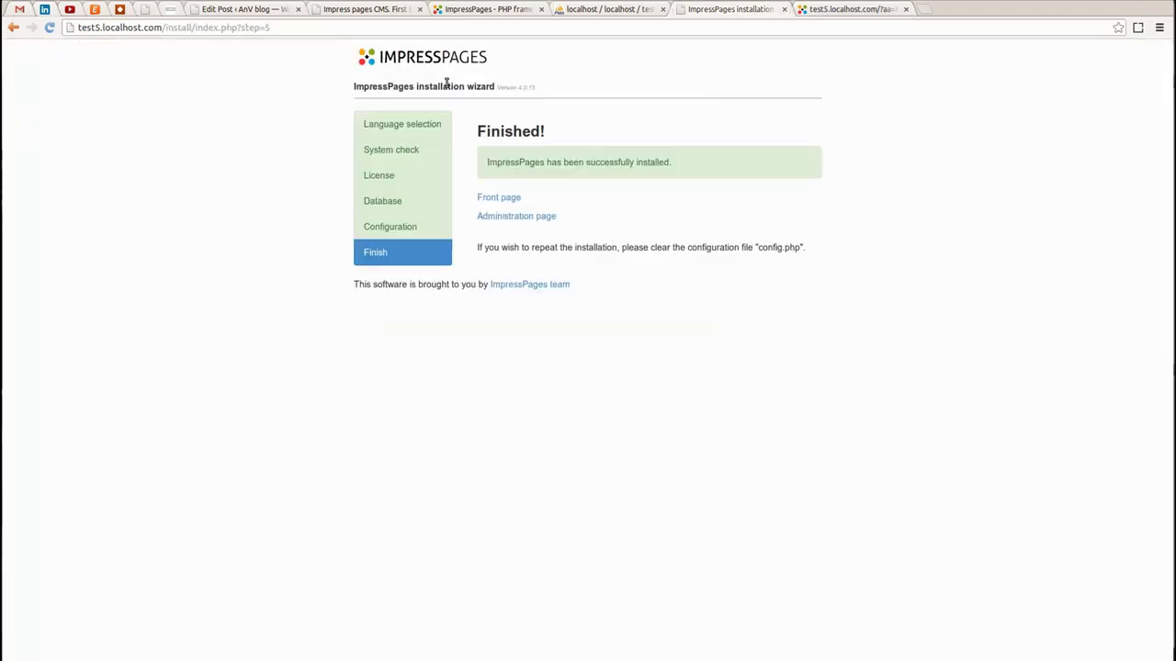
pyautogui.click(868, 11)
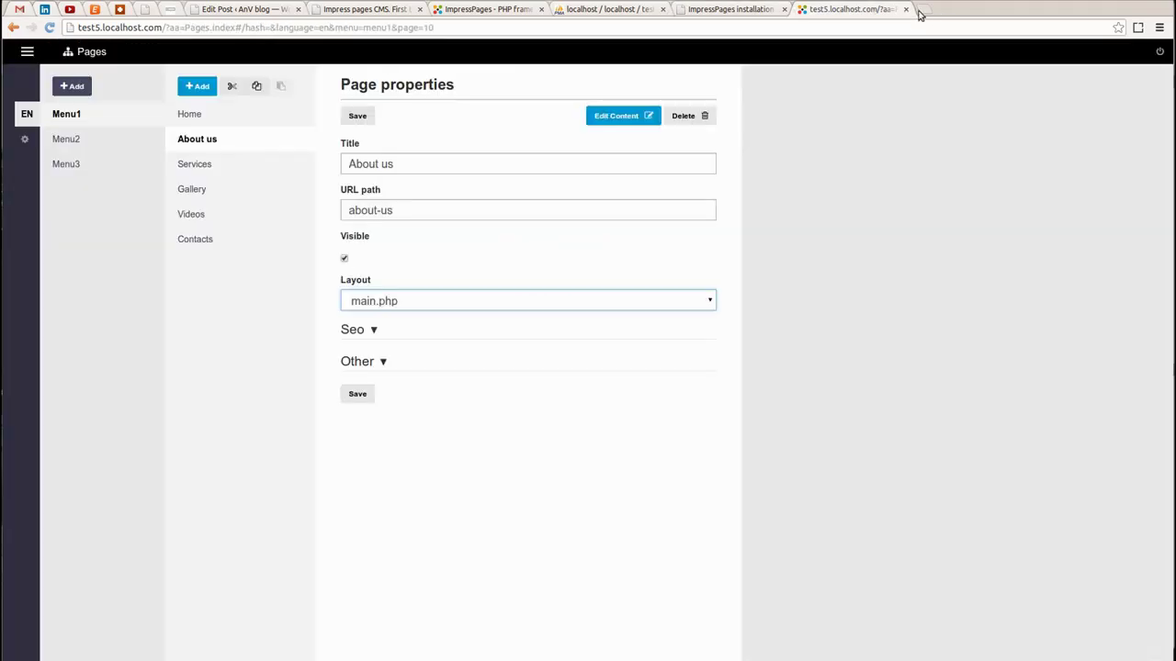
pyautogui.moveTo(160, 28); pyautogui.dragTo(77, 28)
pyautogui.hotkey('ctrl', 'c')
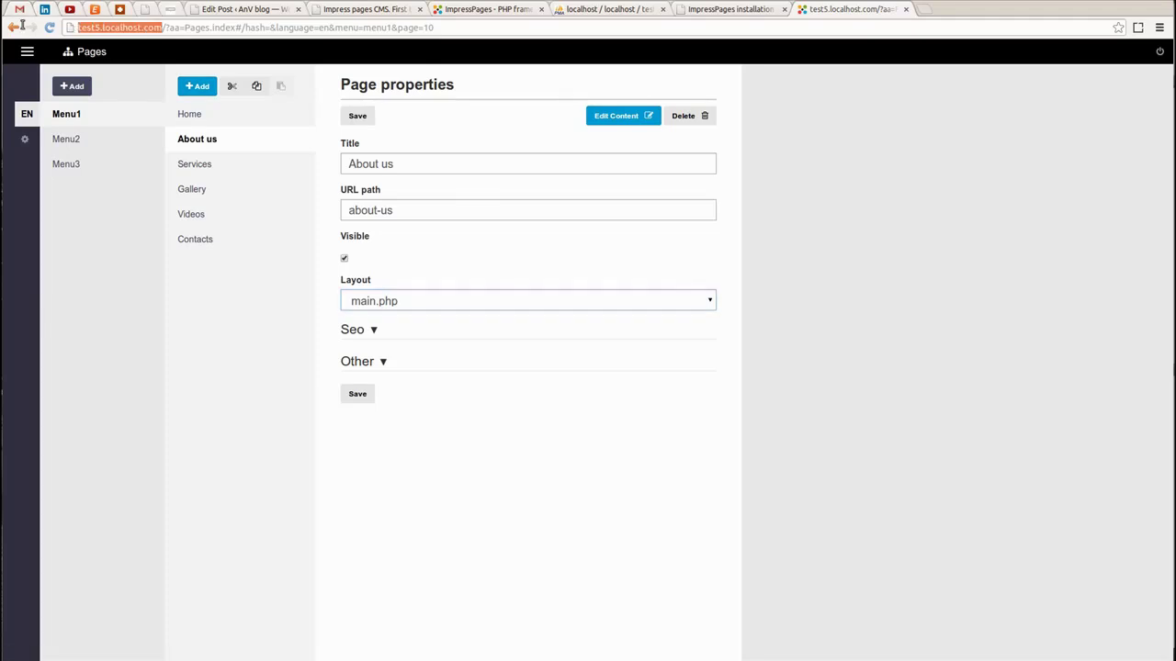
# Paste test5.localhost.com into a new tab and load the site
pyautogui.click(930, 14)
pyautogui.hotkey('ctrl', 'v')
pyautogui.press('Return')
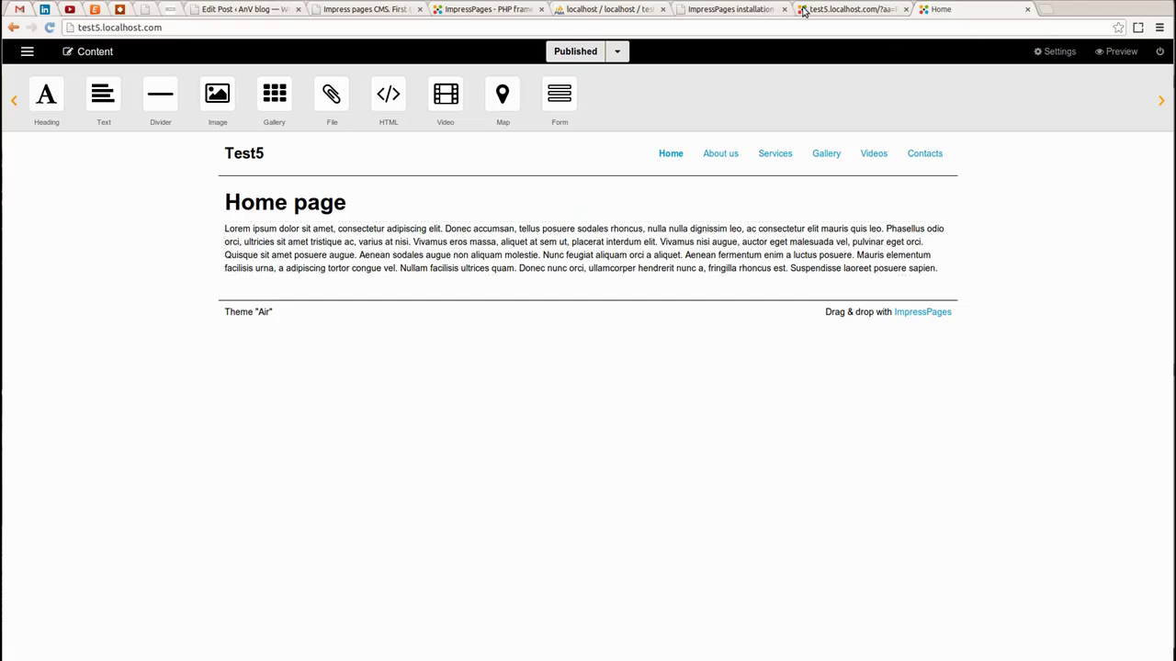
# Set About us and Services to the home.php layout and save each
pyautogui.click(681, 11)
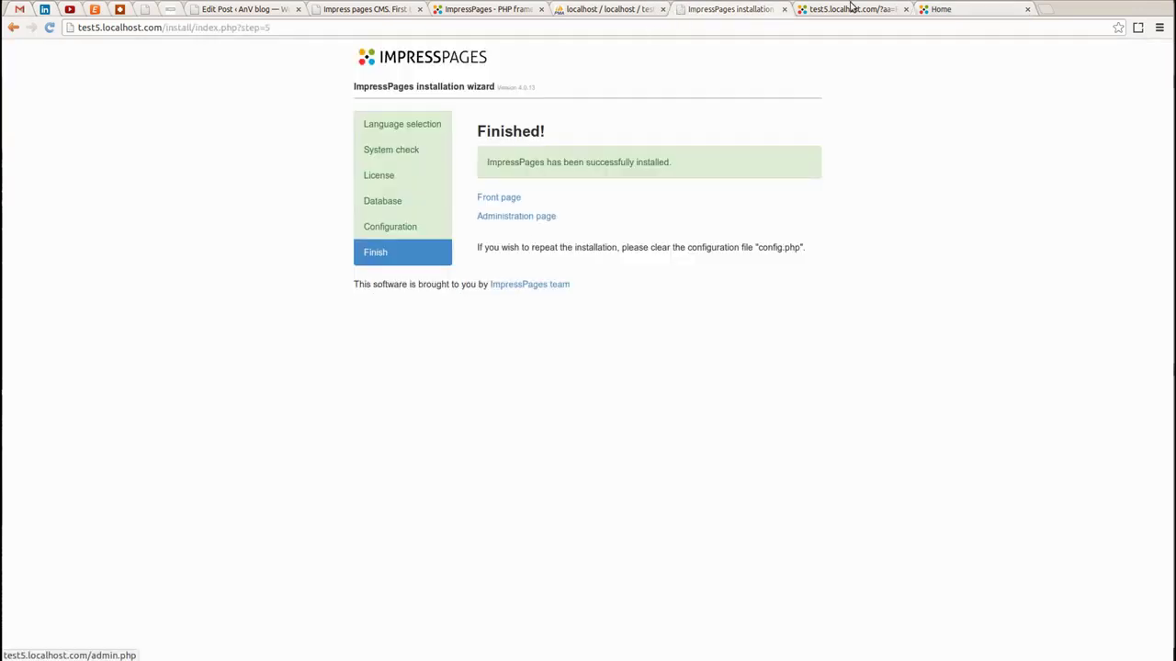
pyautogui.click(854, 10)
pyautogui.click(420, 303)
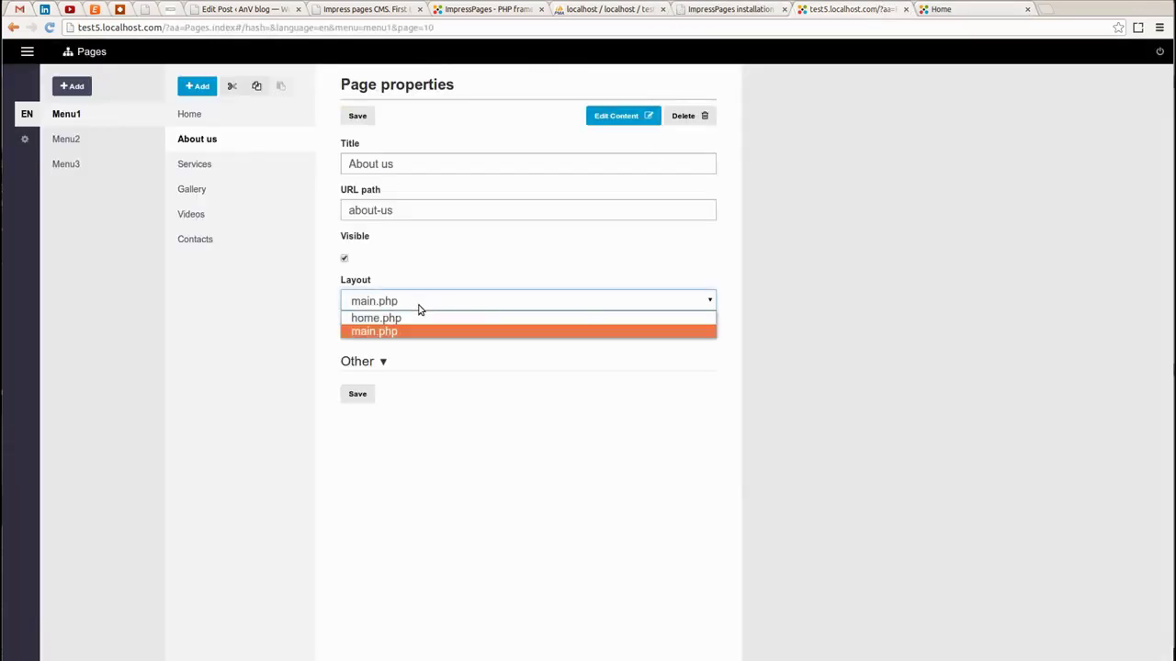
pyautogui.click(397, 321)
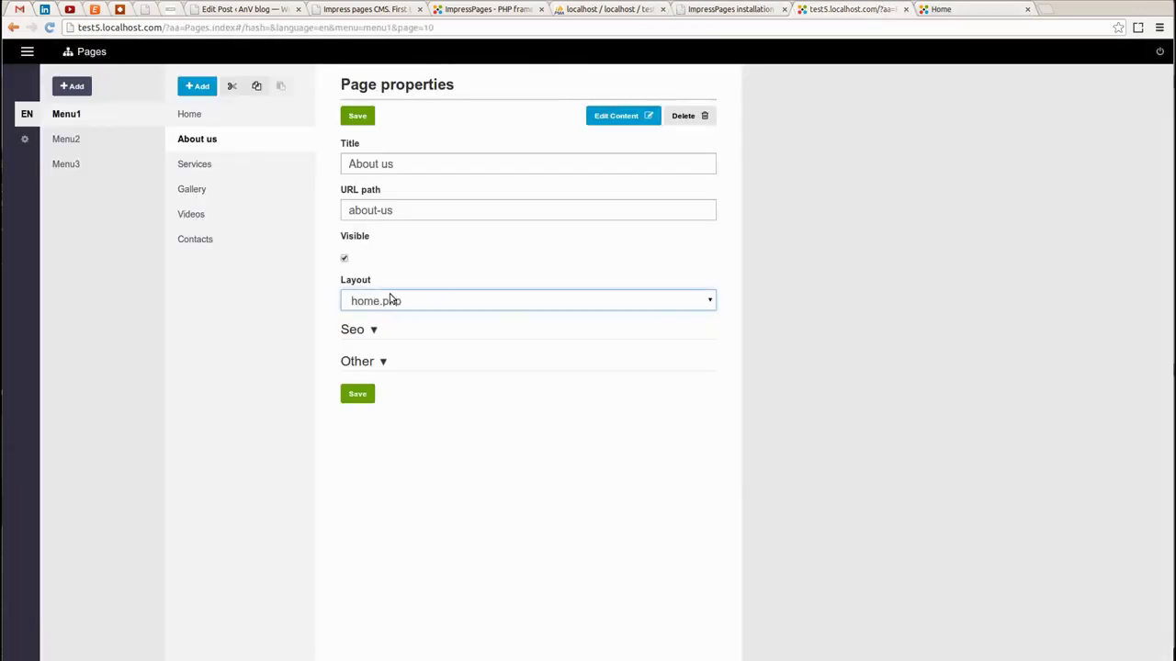
pyautogui.click(360, 395)
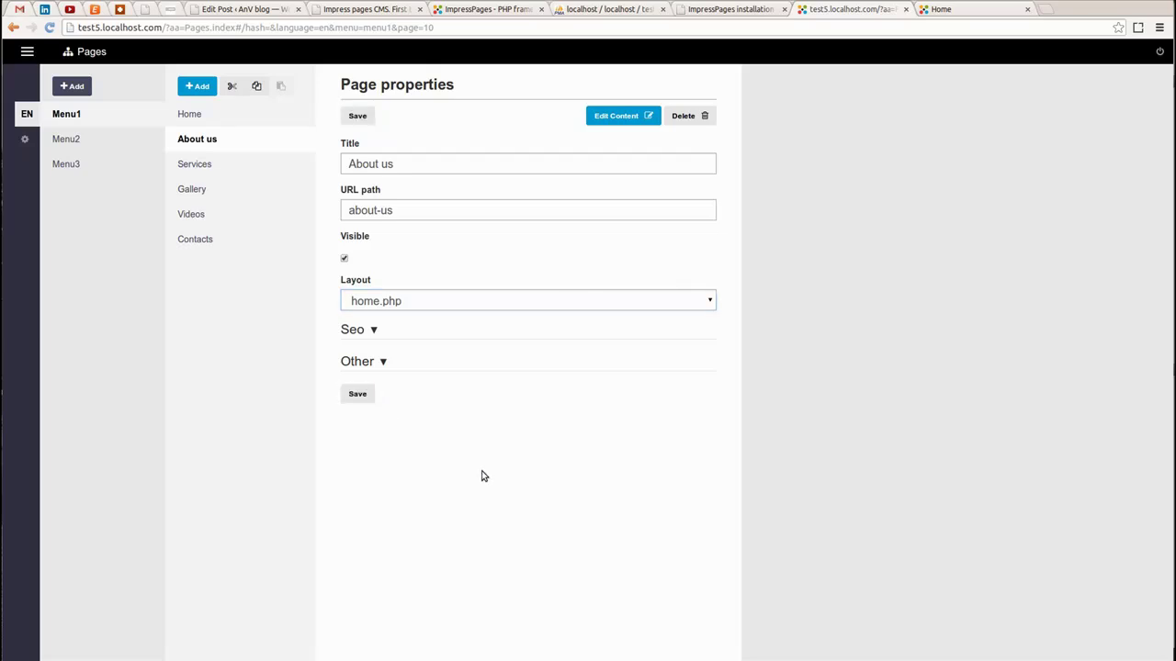
pyautogui.click(194, 165)
pyautogui.click(395, 305)
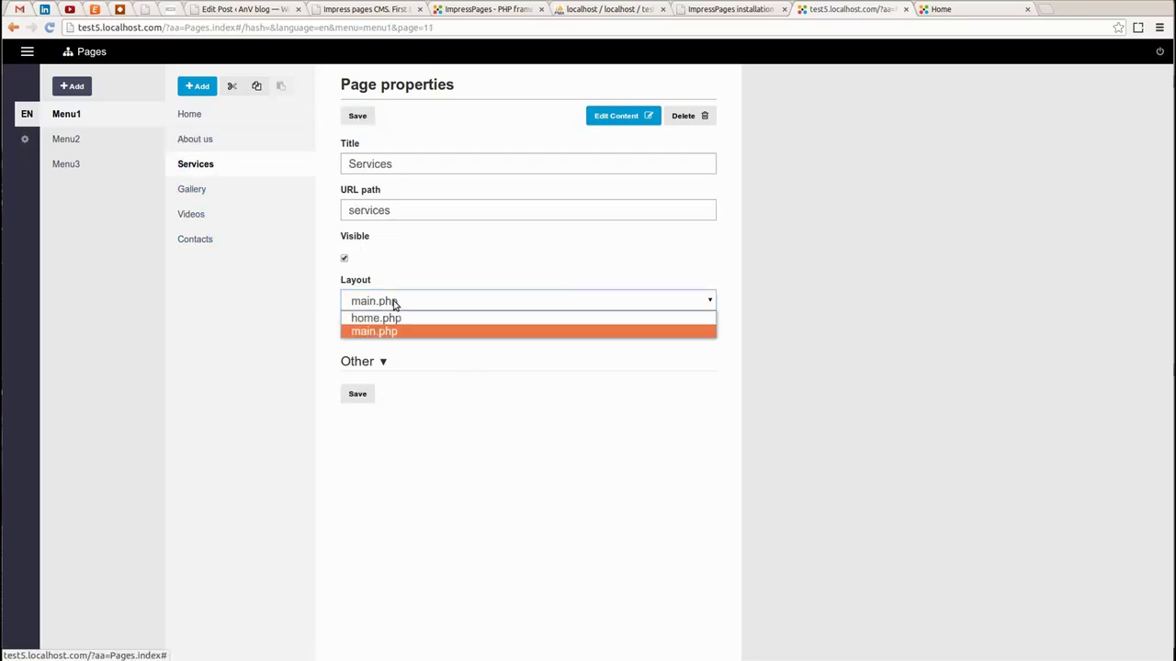
pyautogui.click(377, 322)
pyautogui.click(362, 395)
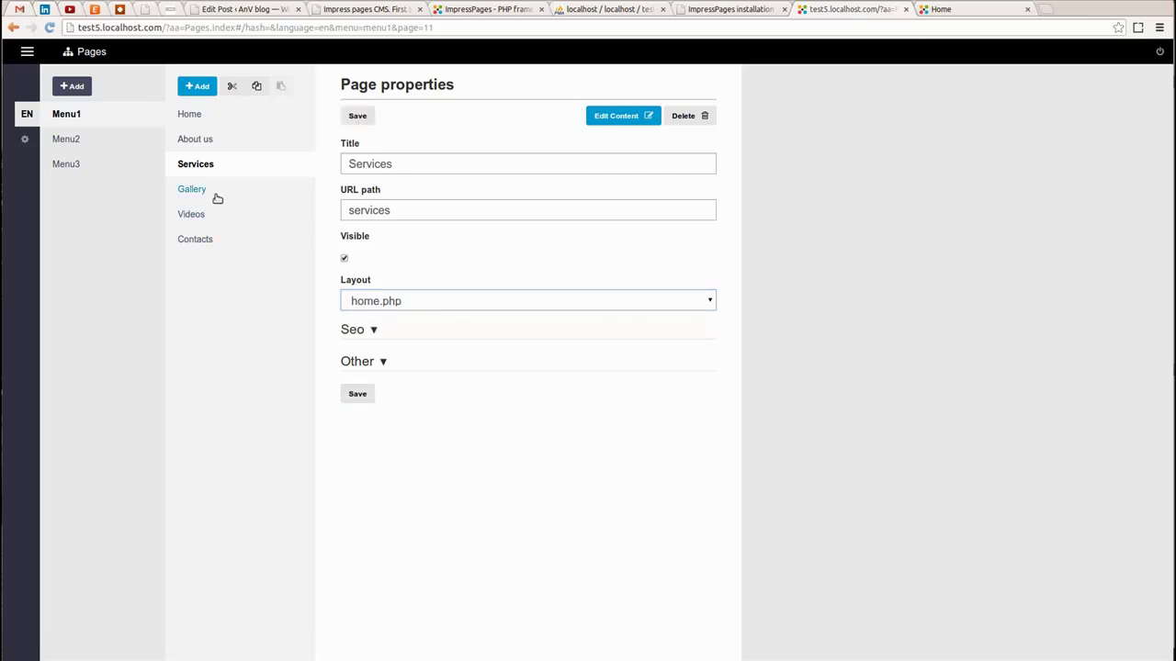
# Set Gallery and Videos to the home.php layout and save each
pyautogui.click(215, 194)
pyautogui.click(362, 310)
pyautogui.click(368, 318)
pyautogui.click(361, 395)
pyautogui.click(193, 214)
pyautogui.click(381, 306)
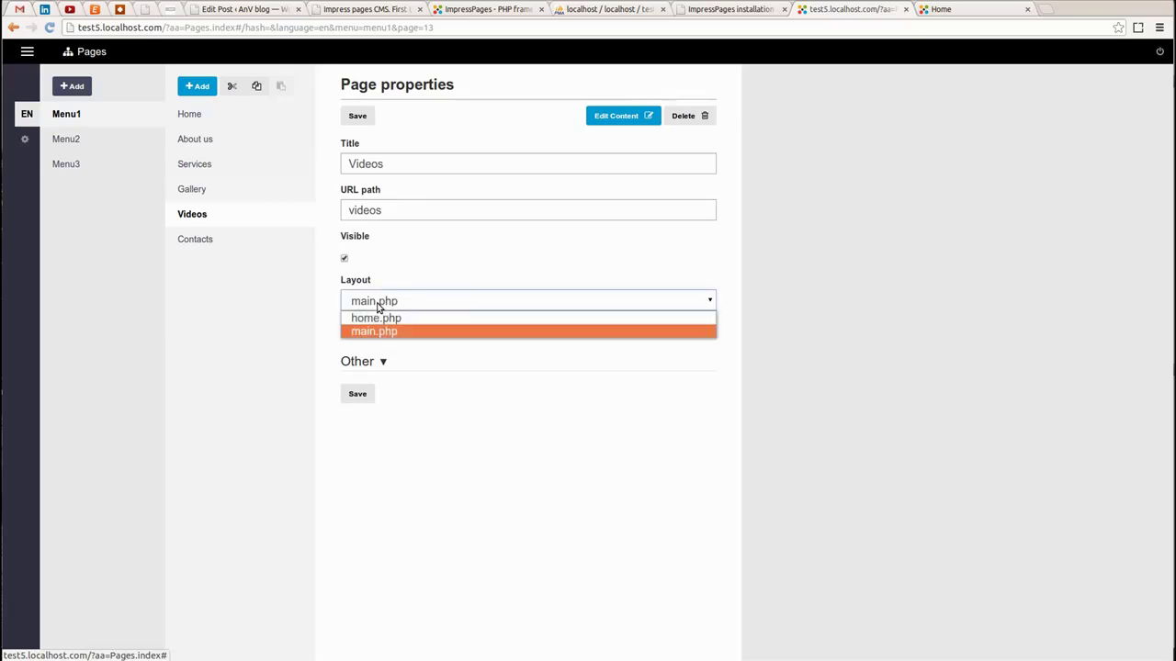
pyautogui.click(367, 320)
pyautogui.click(364, 396)
# Set Contacts to the home.php layout and save it
pyautogui.click(193, 239)
pyautogui.click(379, 303)
pyautogui.click(368, 317)
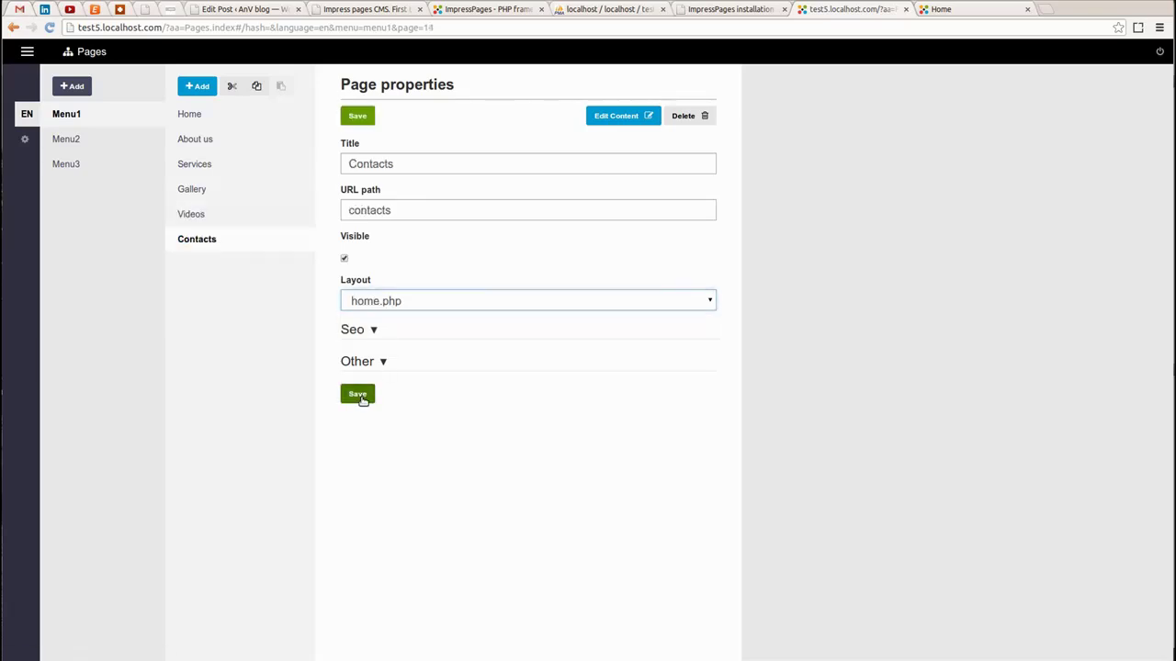
pyautogui.click(357, 394)
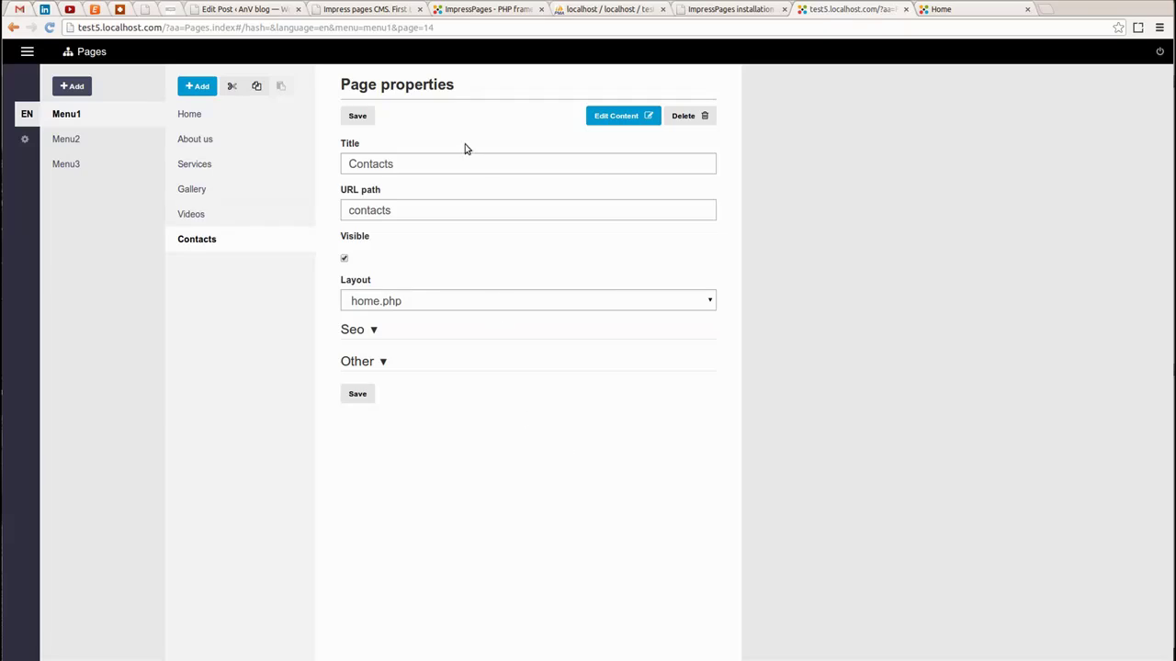
pyautogui.click(26, 52)
pyautogui.click(78, 99)
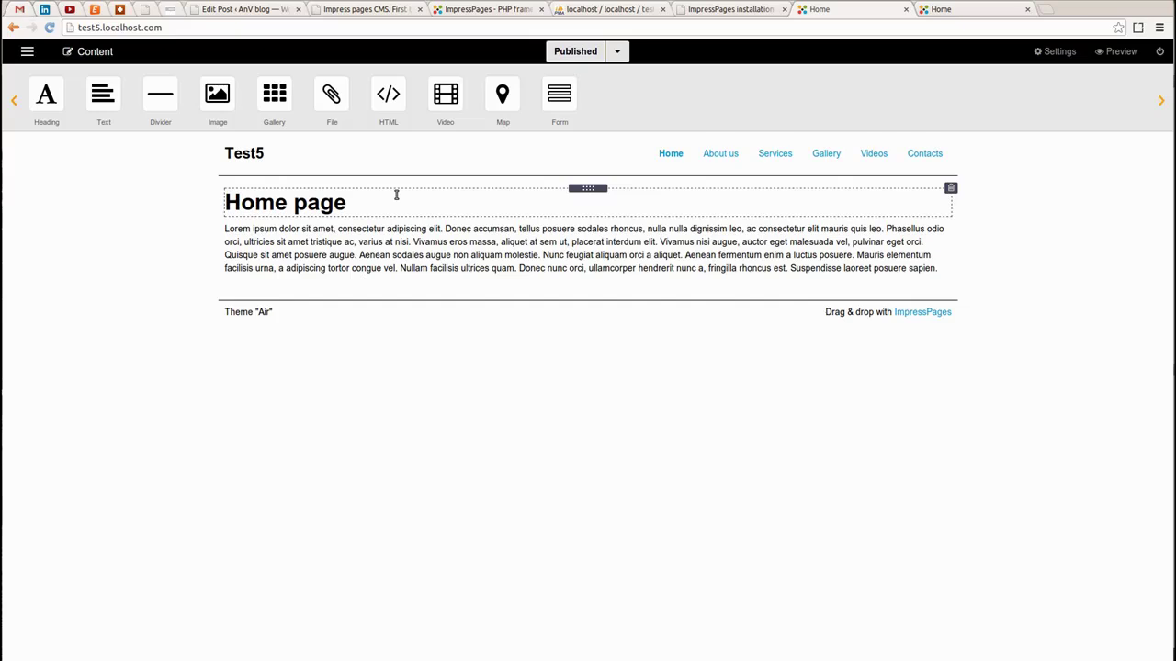
# Open the empty About us page from the site navigation in editing mode
pyautogui.click(709, 161)
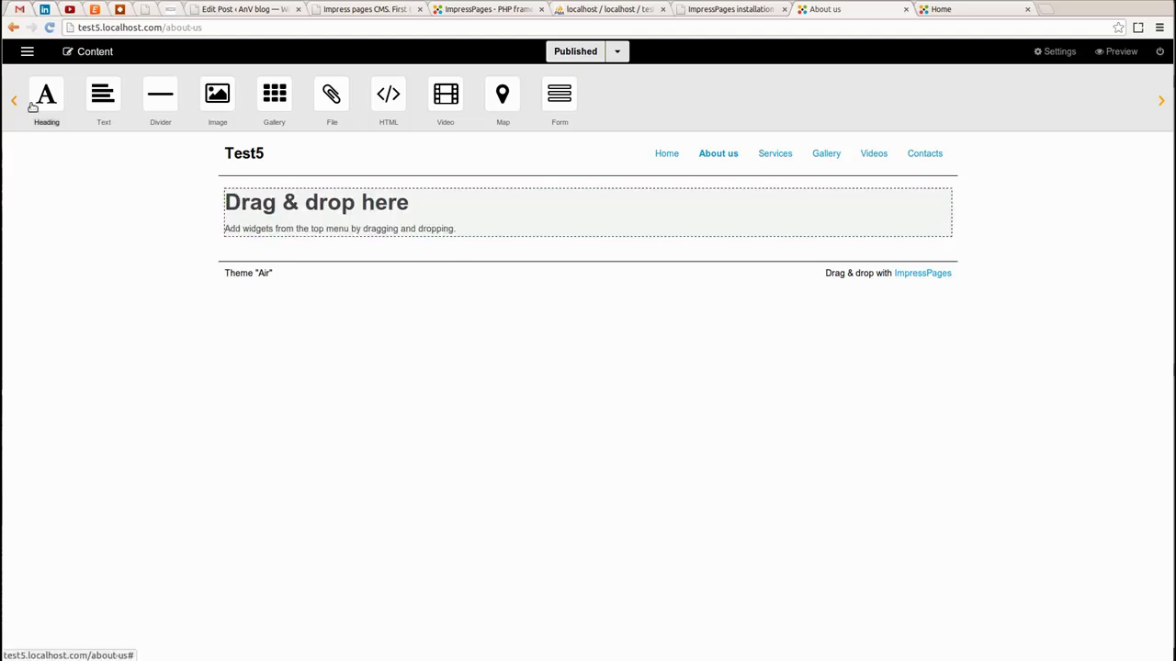
# Add an 'About us' heading and the text 'Some basic information about our comp.'
pyautogui.moveTo(40, 110); pyautogui.dragTo(261, 196)
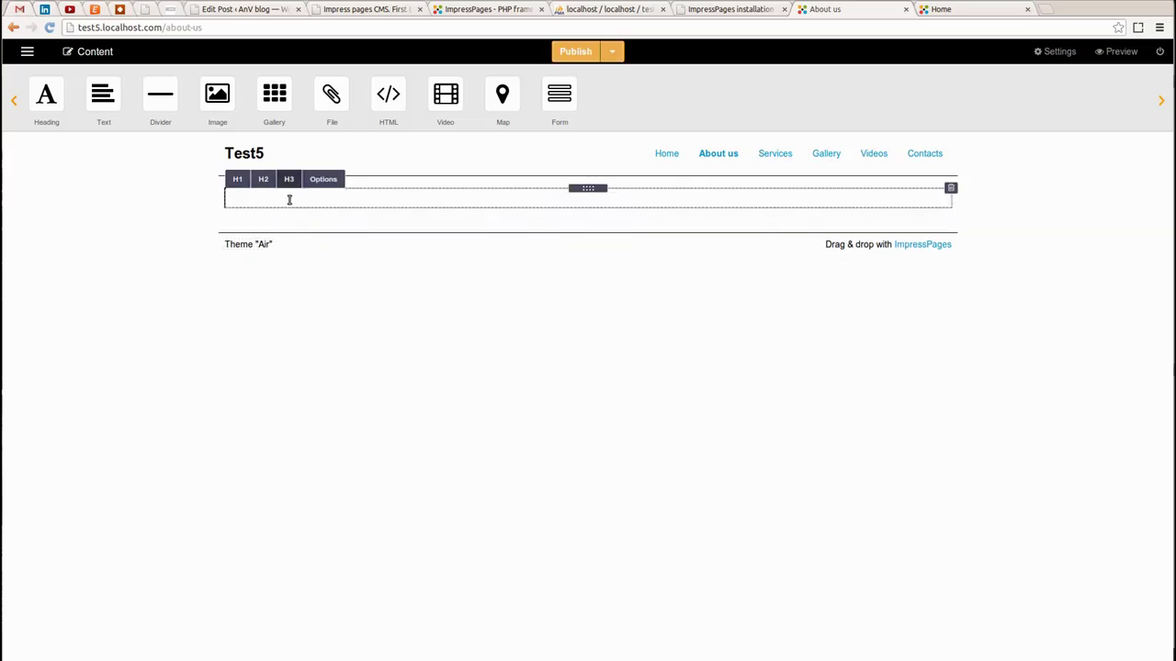
pyautogui.write('About us')
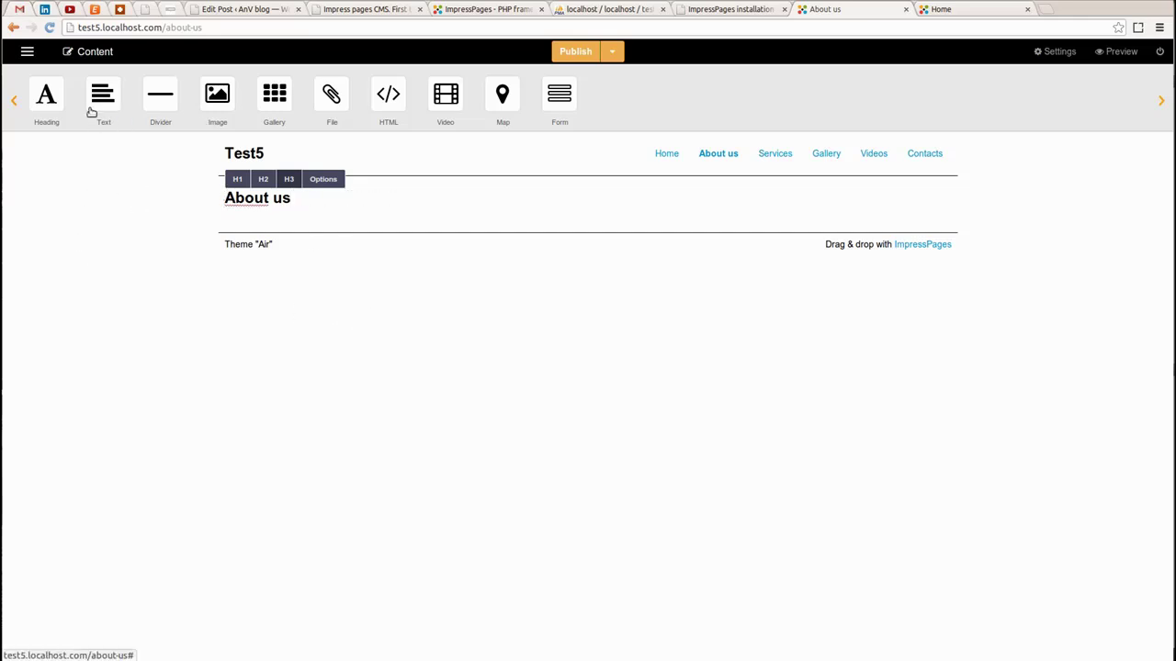
pyautogui.moveTo(95, 96); pyautogui.dragTo(253, 218)
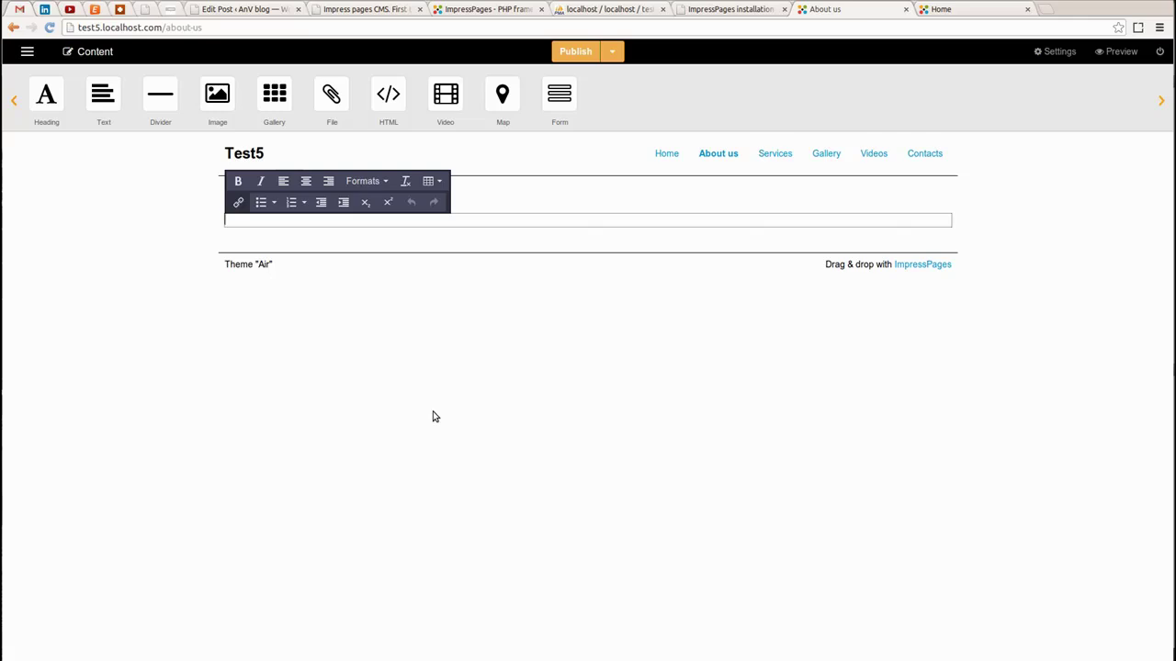
pyautogui.write('Some basic')
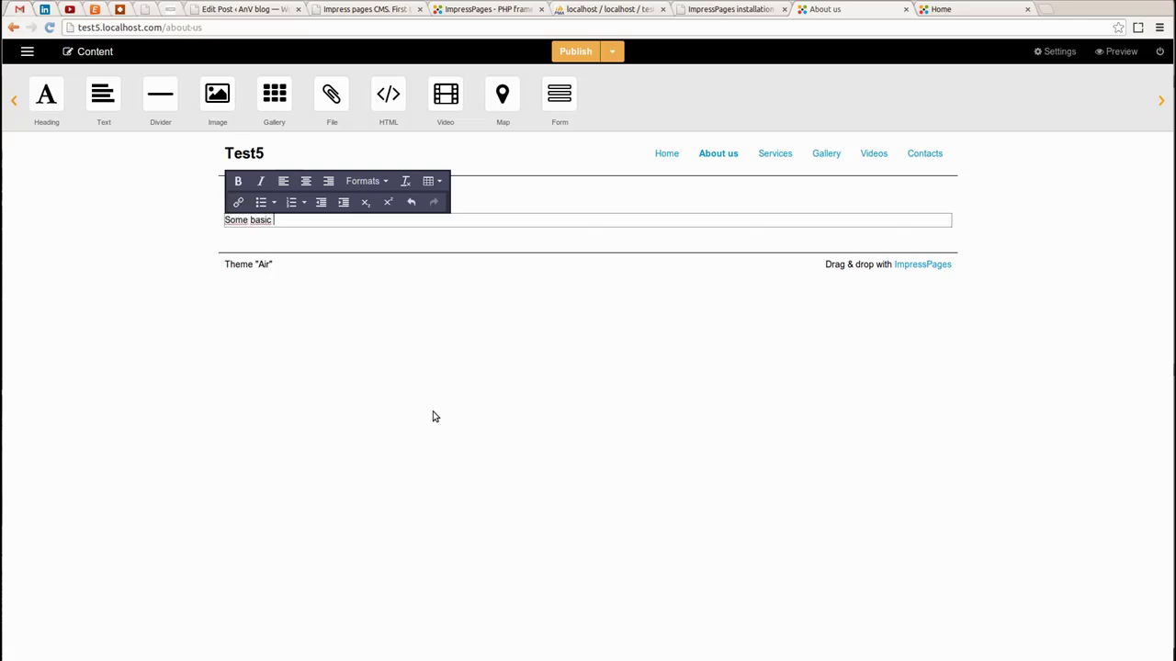
pyautogui.write(' information about our comp.')
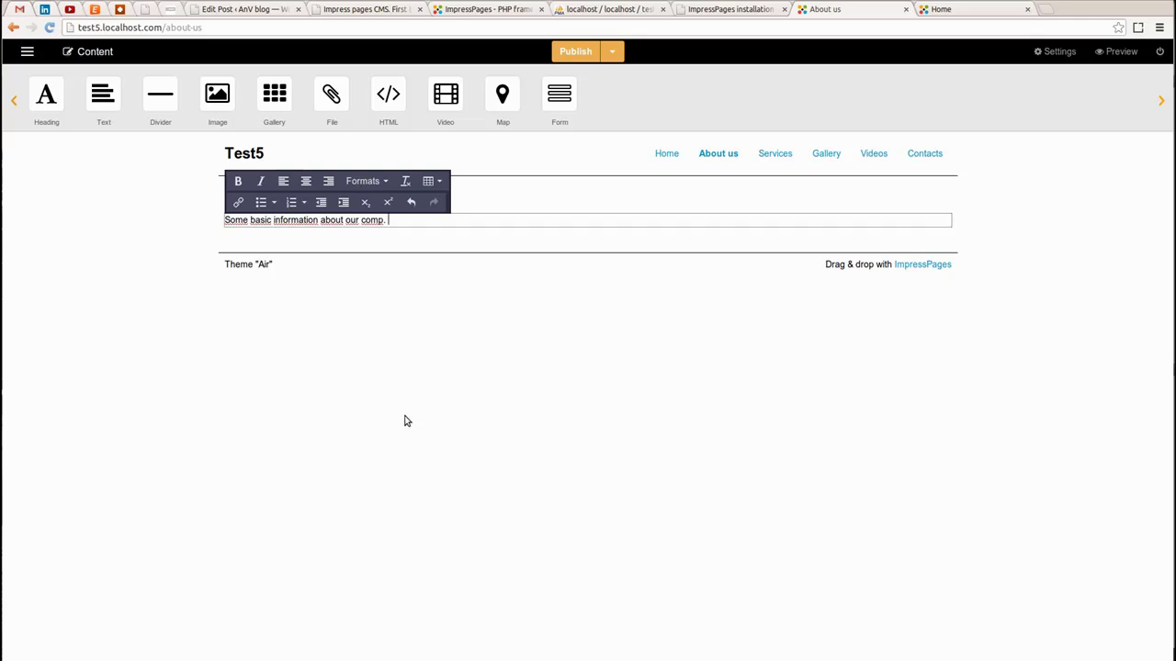
pyautogui.click(401, 404)
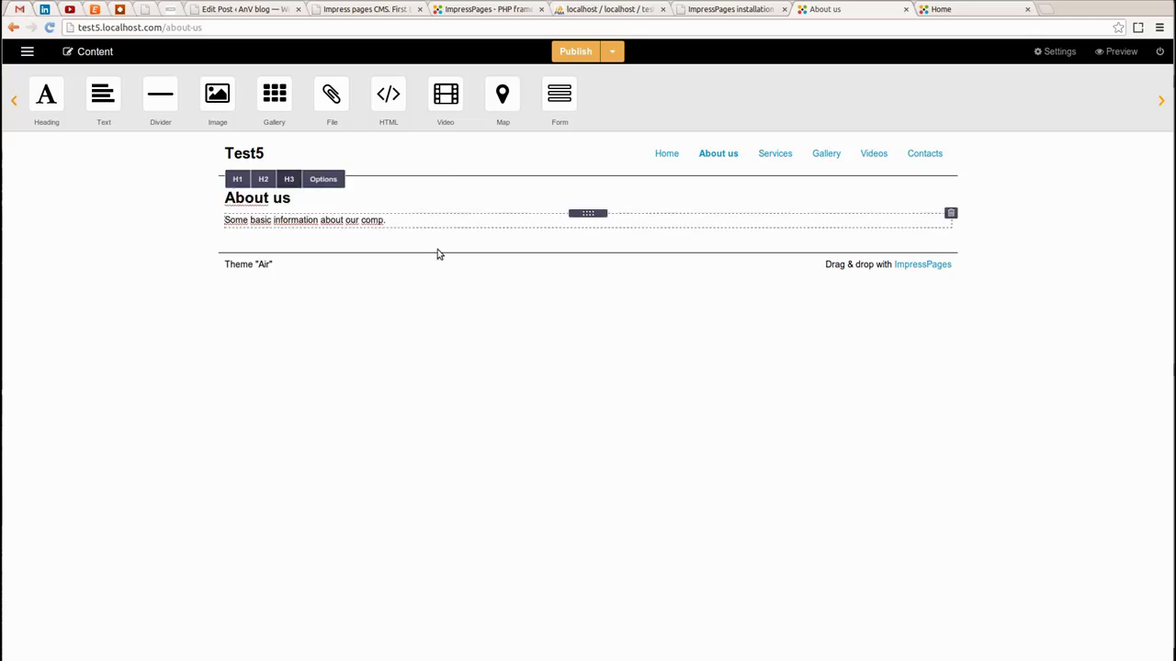
# Publish About us, then check it and the Services page on the live site
pyautogui.click(613, 52)
pyautogui.click(597, 85)
pyautogui.click(588, 52)
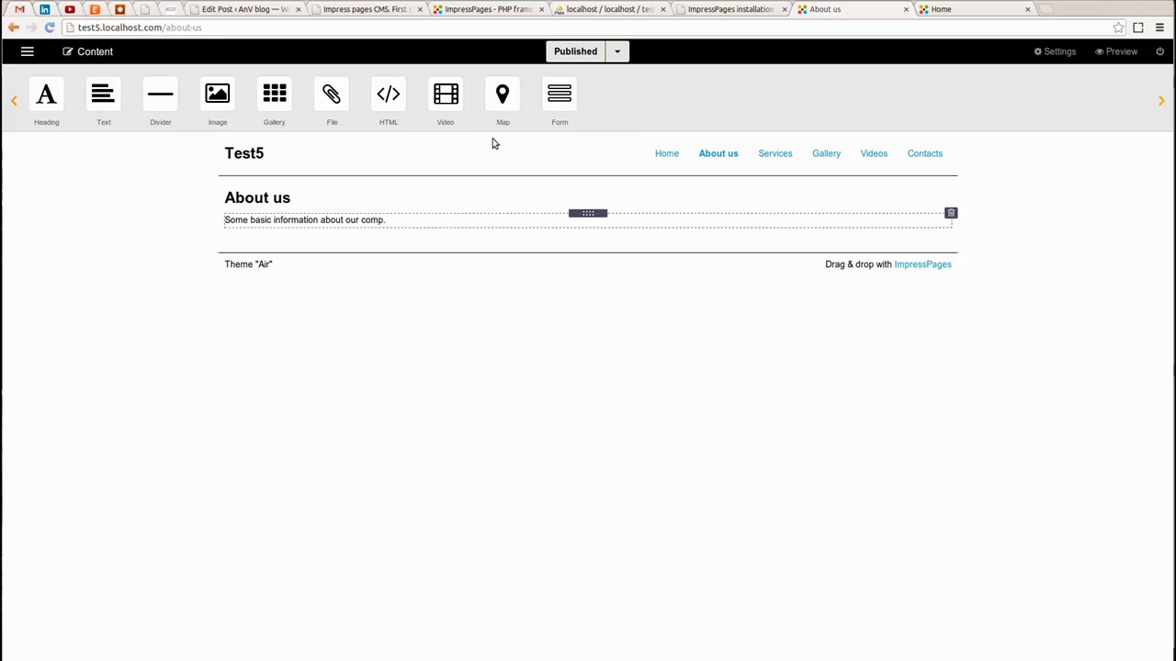
pyautogui.click(939, 9)
pyautogui.click(718, 155)
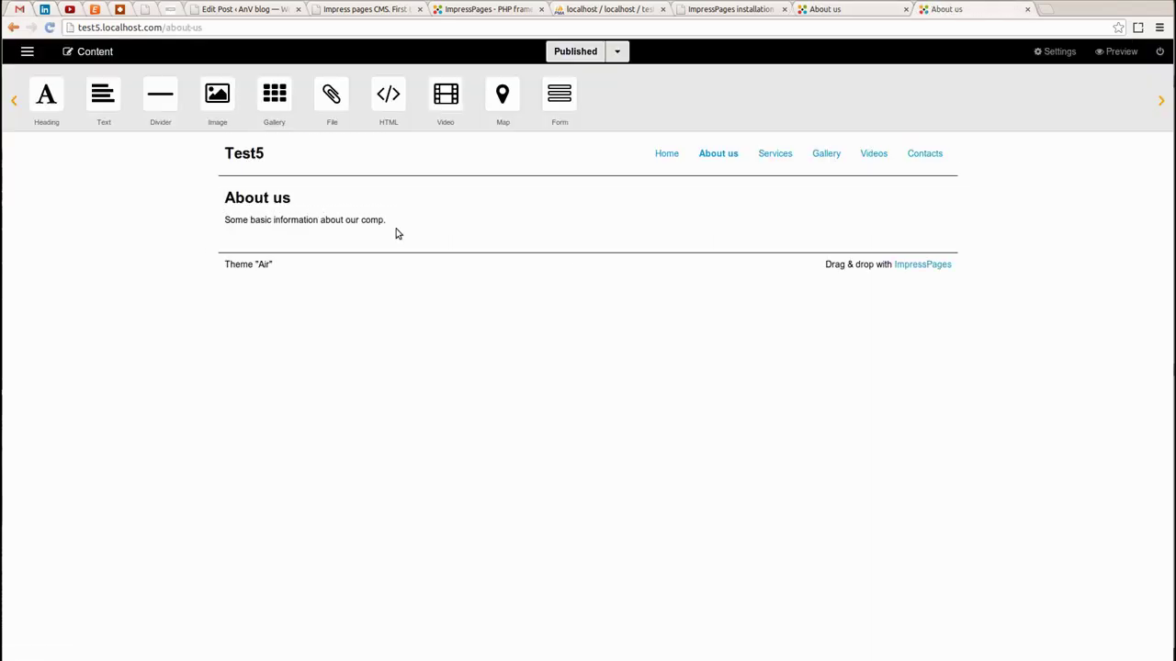
pyautogui.click(780, 157)
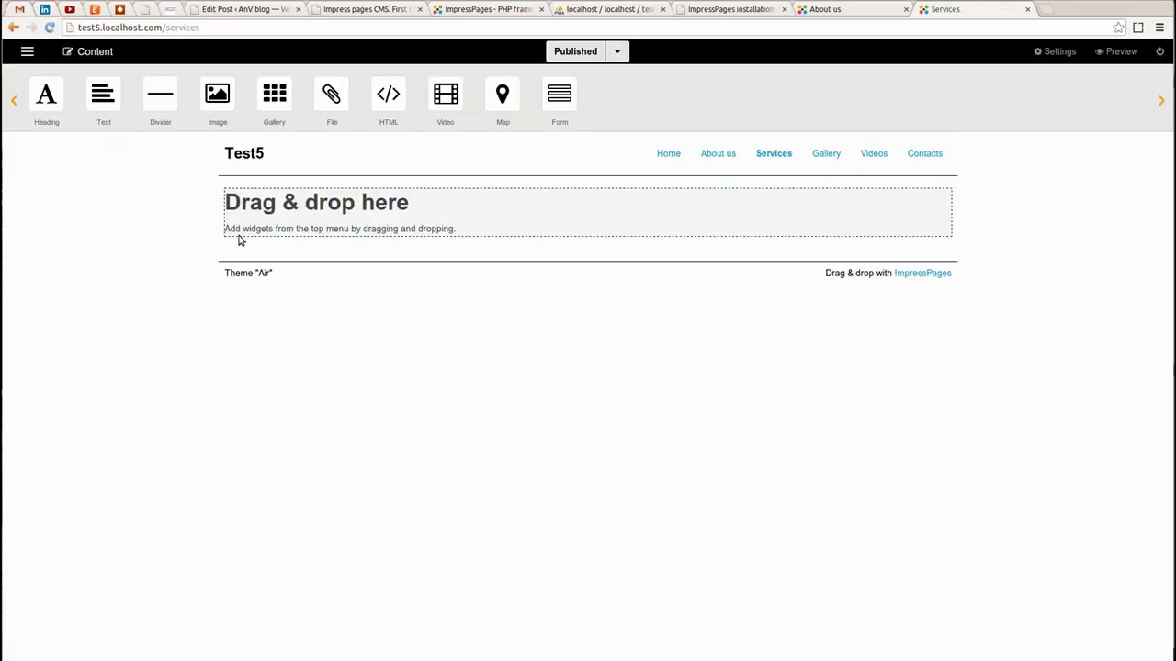
# Add a heading reading 'Services' to the Services page
pyautogui.click(844, 11)
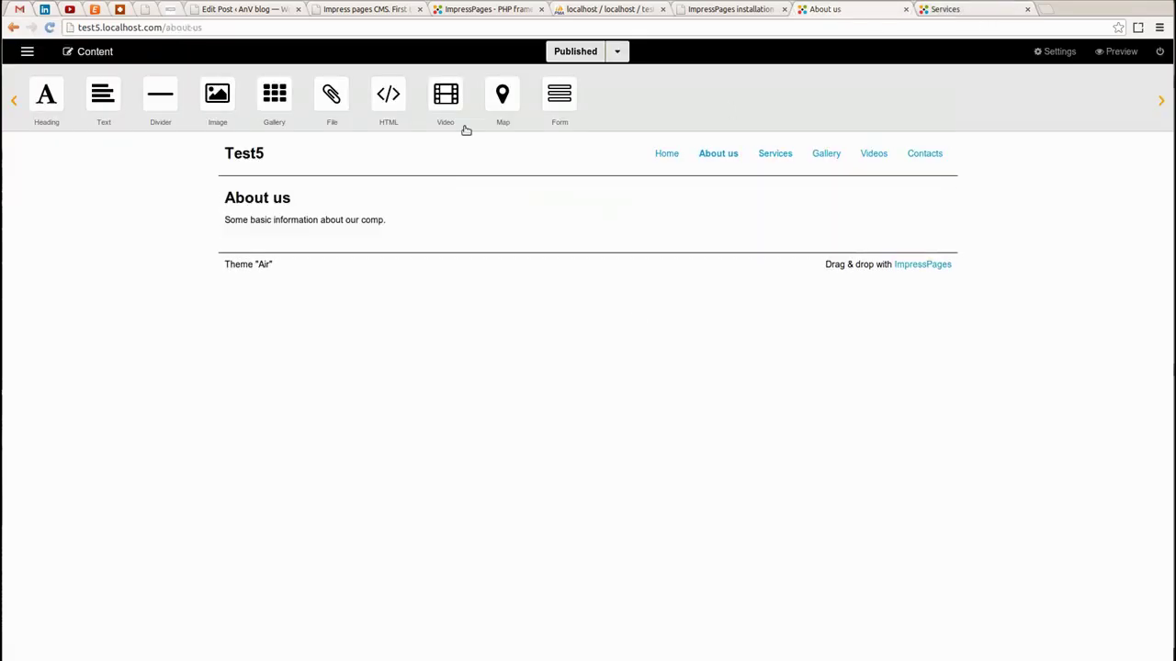
pyautogui.click(775, 156)
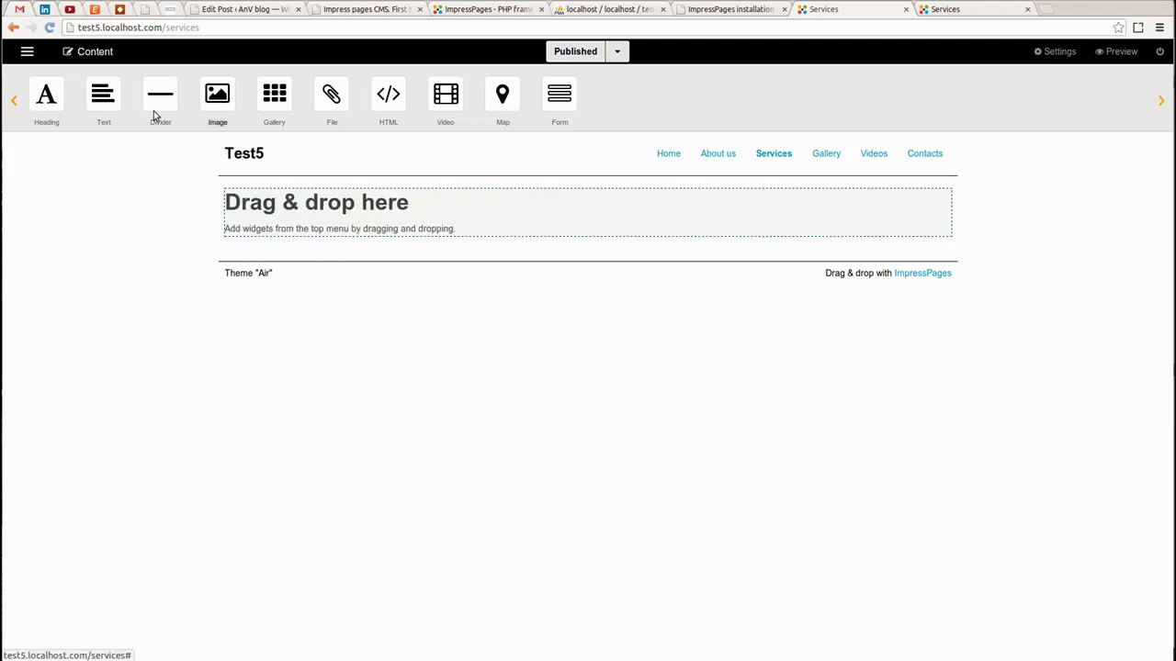
pyautogui.moveTo(46, 95); pyautogui.dragTo(264, 200)
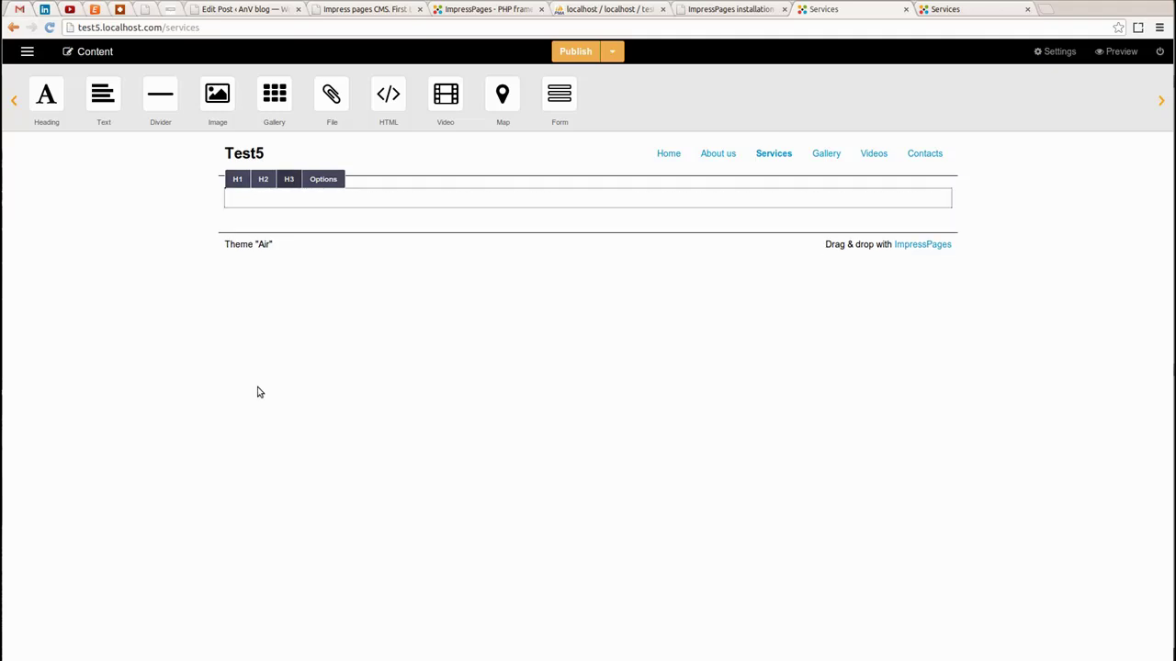
pyautogui.write('Services')
pyautogui.click(521, 288)
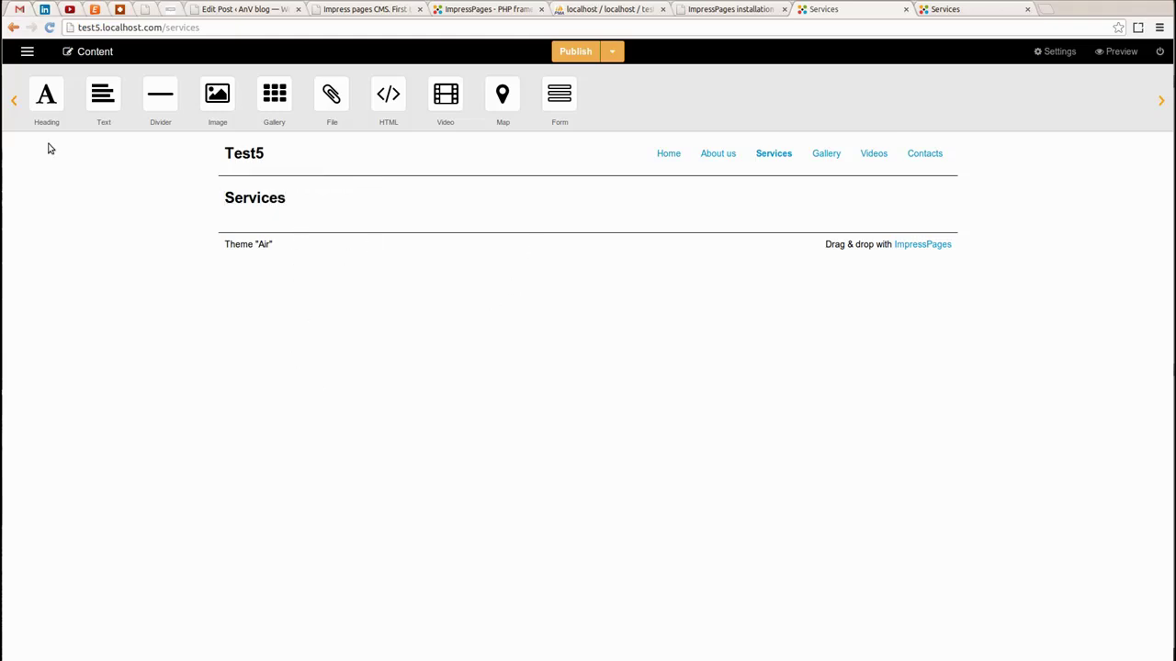
# Add a text block below the heading reading 'Check our latest services:'
pyautogui.moveTo(98, 99); pyautogui.dragTo(317, 220)
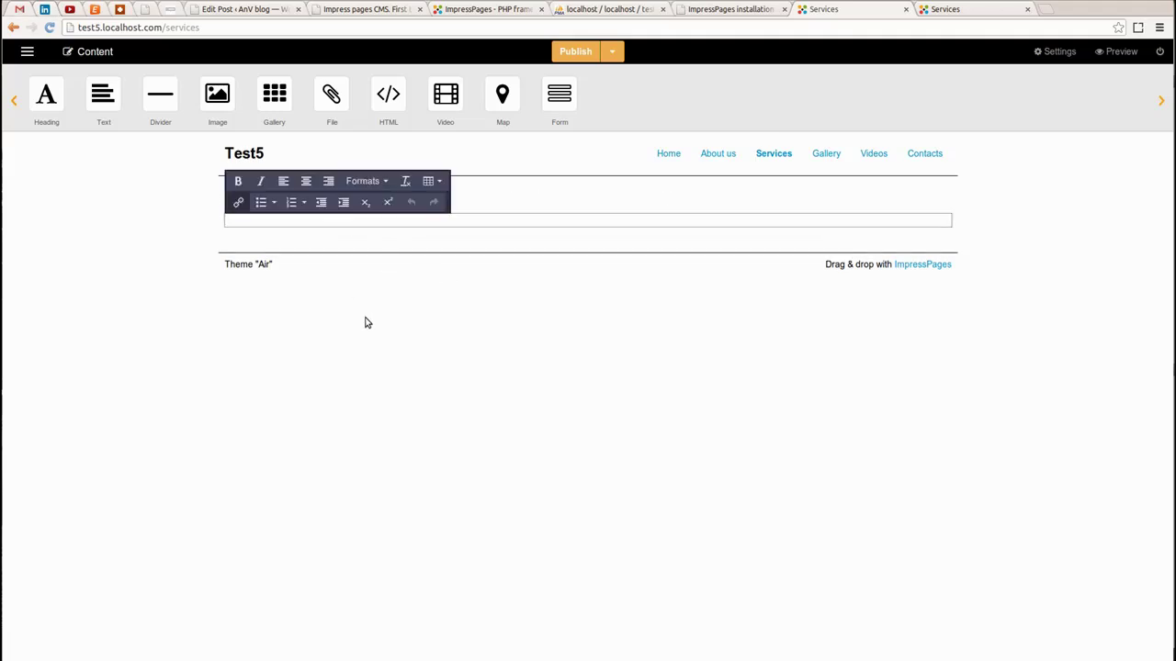
pyautogui.write('Chck ou')
pyautogui.press('BackSpace')
pyautogui.press('BackSpace')
pyautogui.write('eck our latest se')
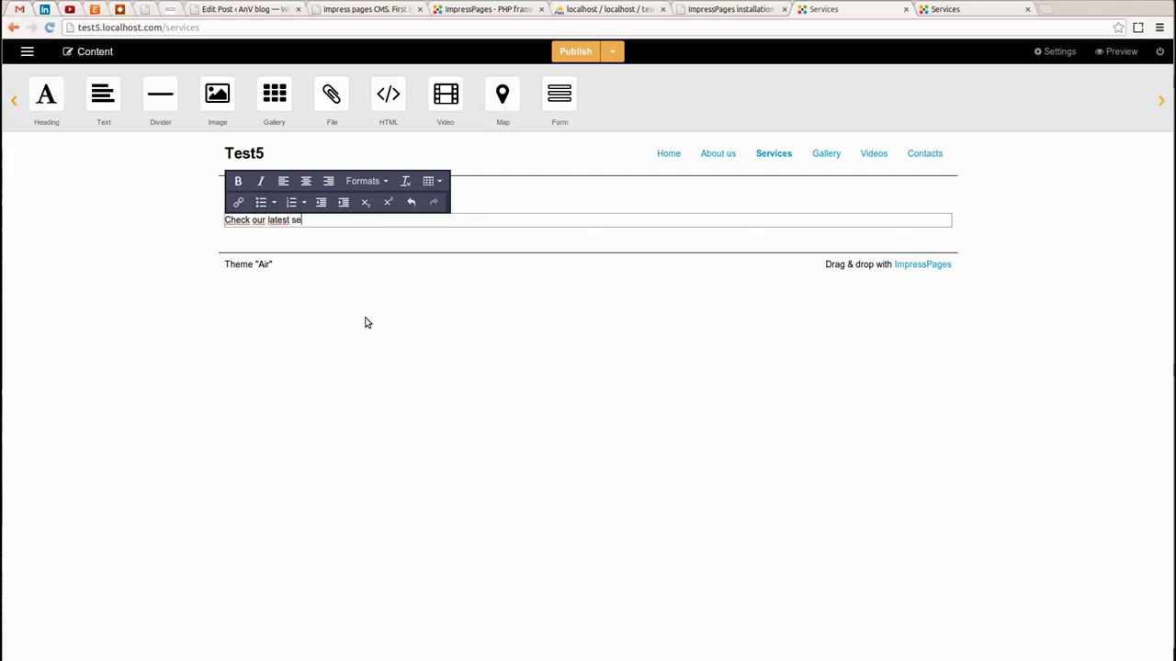
pyautogui.write('rvices:')
pyautogui.click(304, 345)
pyautogui.click(299, 222)
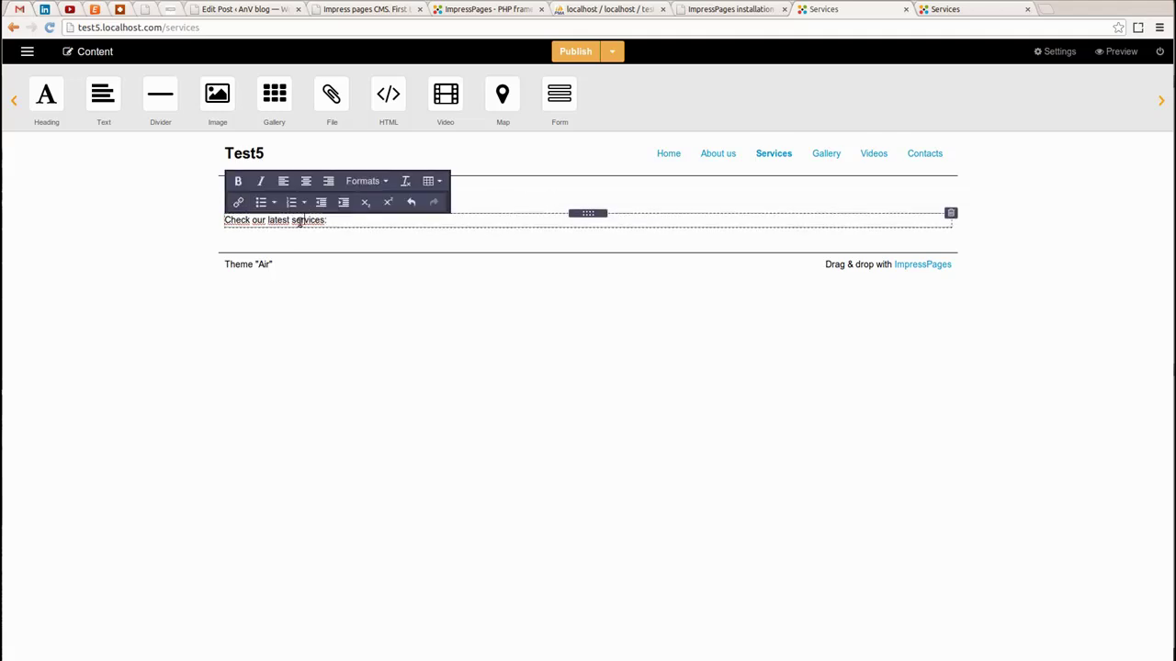
# Insert a 5-column, 3-row table into the Services text
pyautogui.click(431, 182)
pyautogui.moveTo(468, 204)
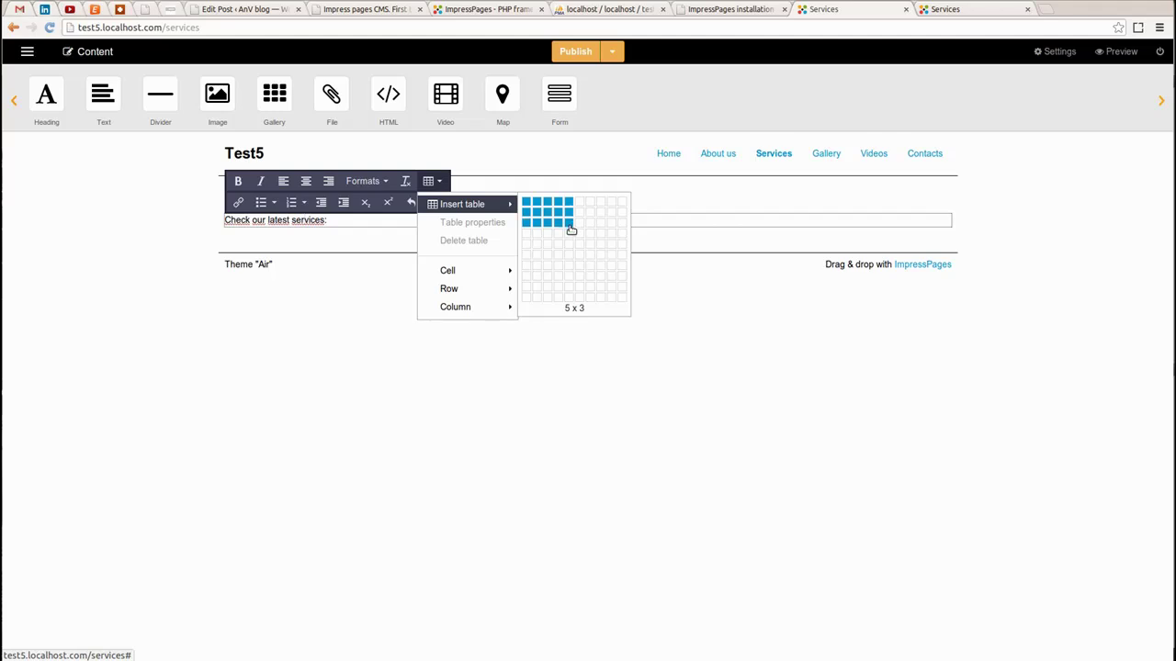
pyautogui.click(570, 226)
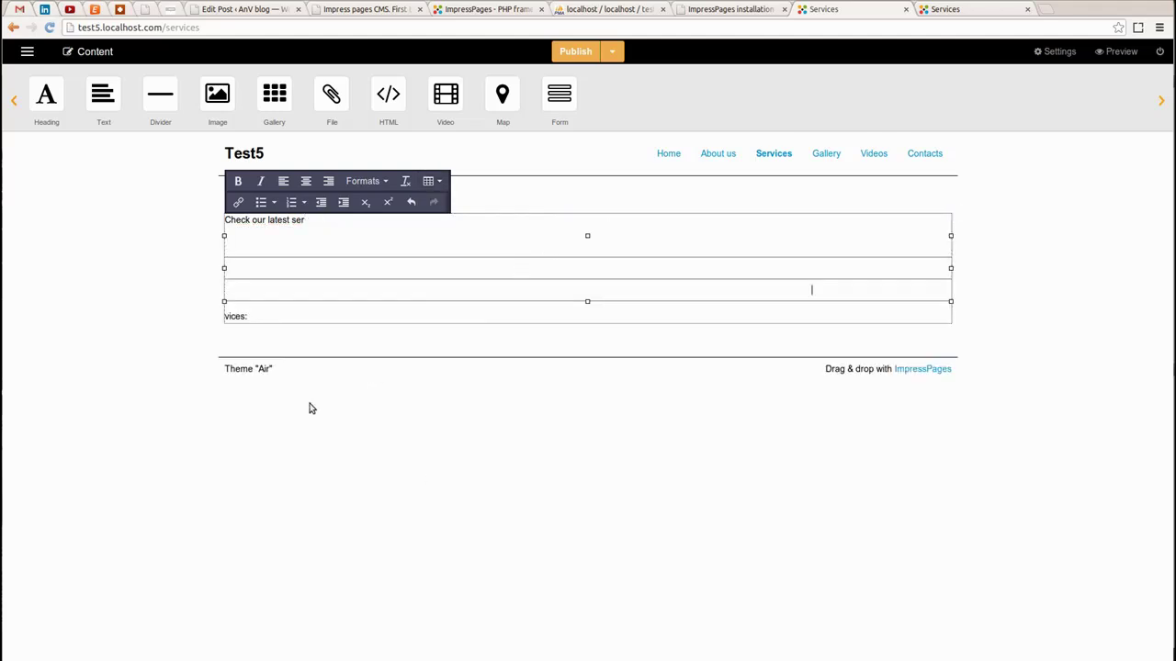
# Set the table to width and height 400, spacing 2, padding 2, border 1, aligned left
pyautogui.click(433, 182)
pyautogui.click(470, 222)
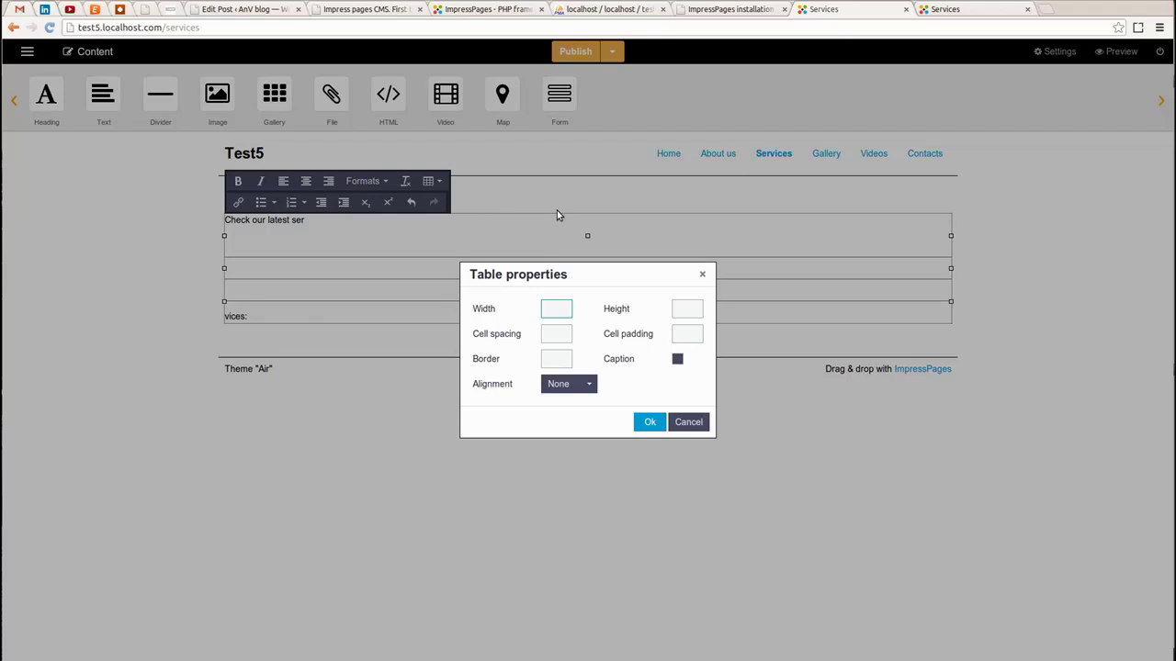
pyautogui.write('400')
pyautogui.click(693, 307)
pyautogui.click(550, 334)
pyautogui.press('Tab')
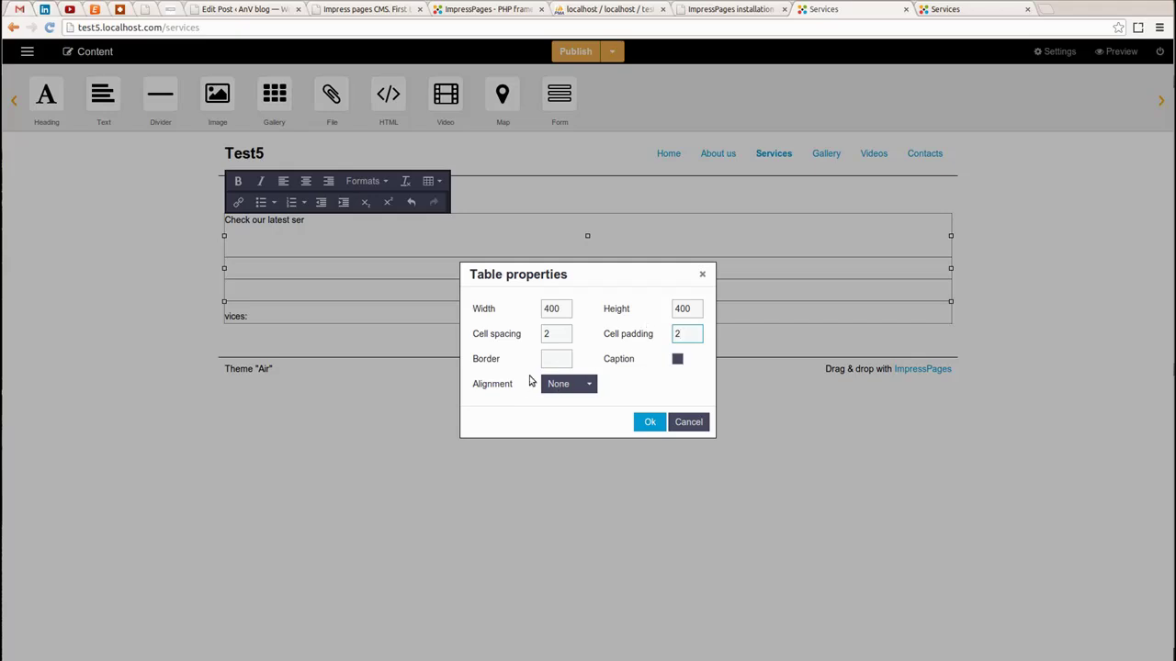
pyautogui.click(556, 359)
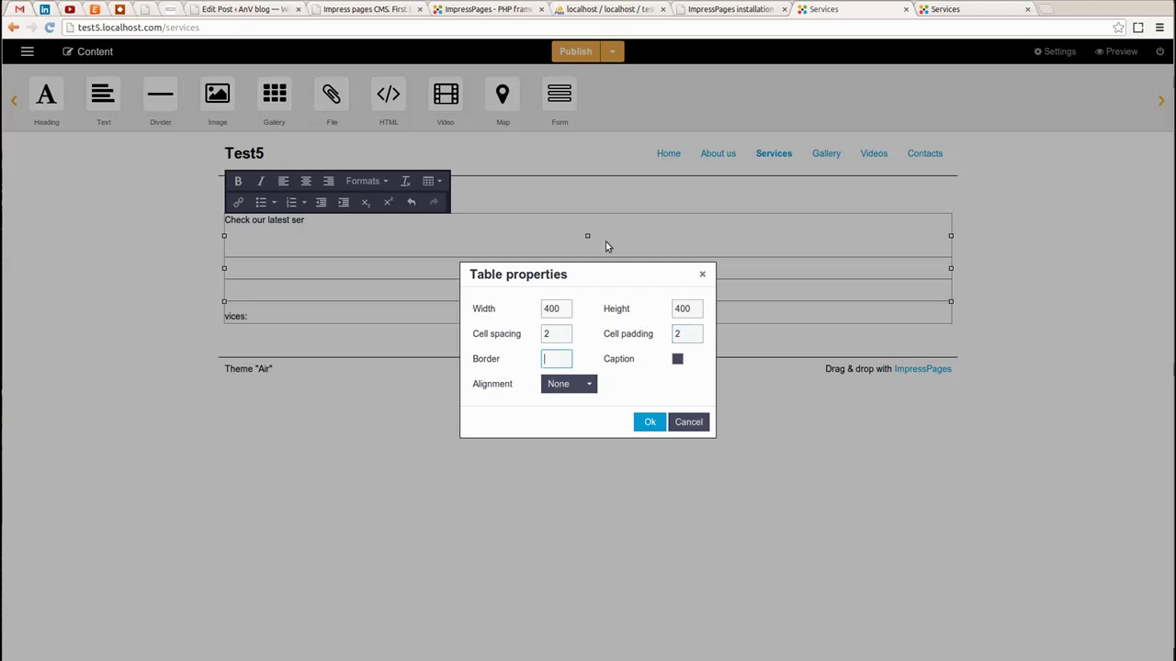
pyautogui.click(564, 383)
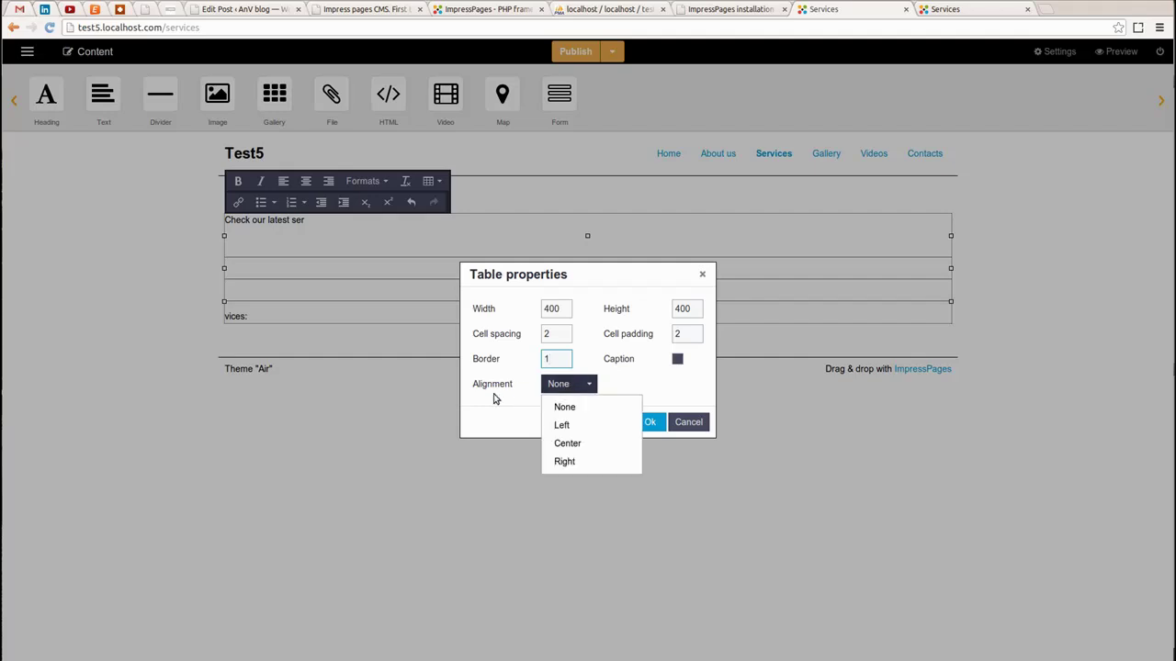
pyautogui.click(577, 426)
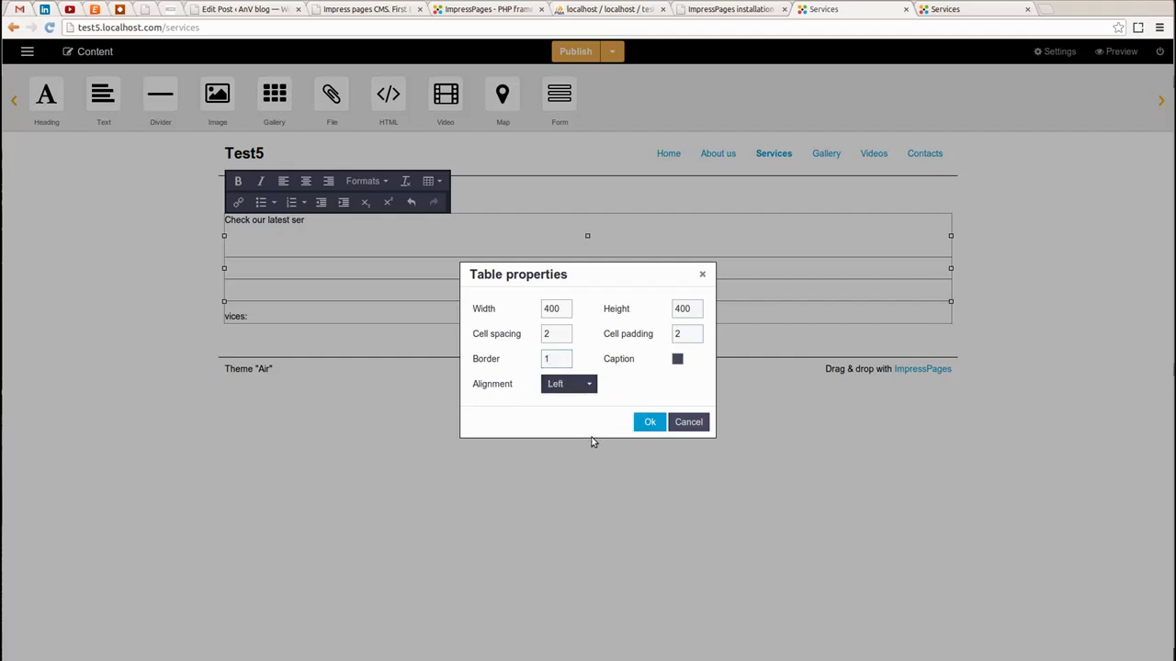
pyautogui.click(651, 423)
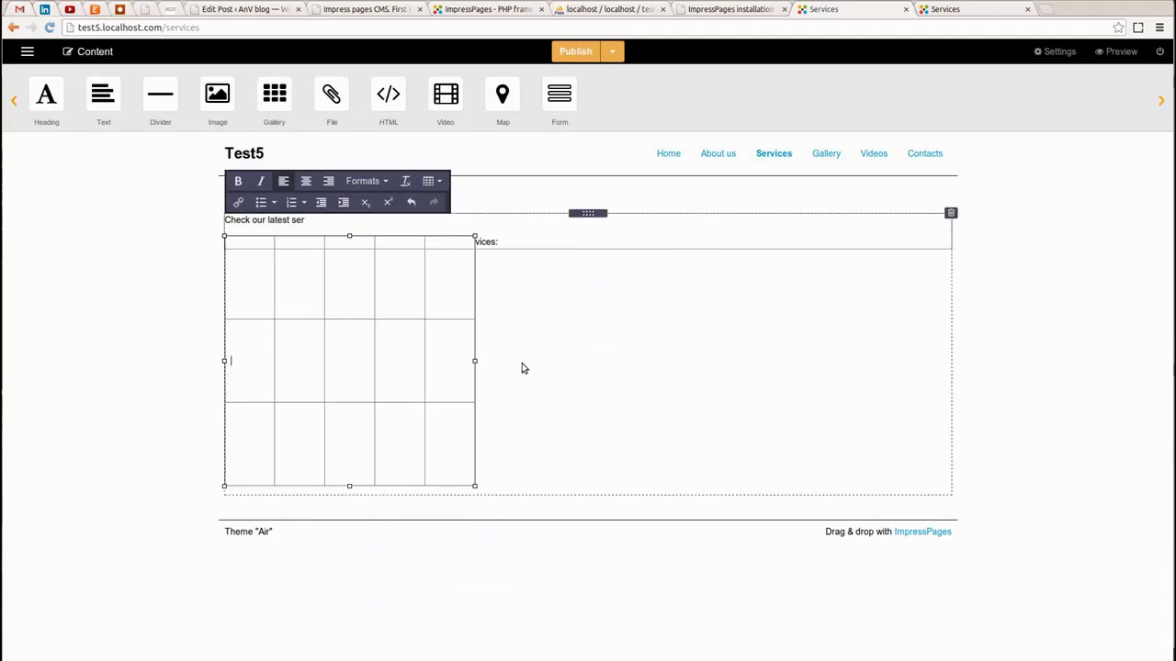
# Type Service 1, Service 2 and Service 3 into the first three header cells
pyautogui.click(257, 276)
pyautogui.write('Service 1')
pyautogui.click(373, 274)
pyautogui.write('Ser')
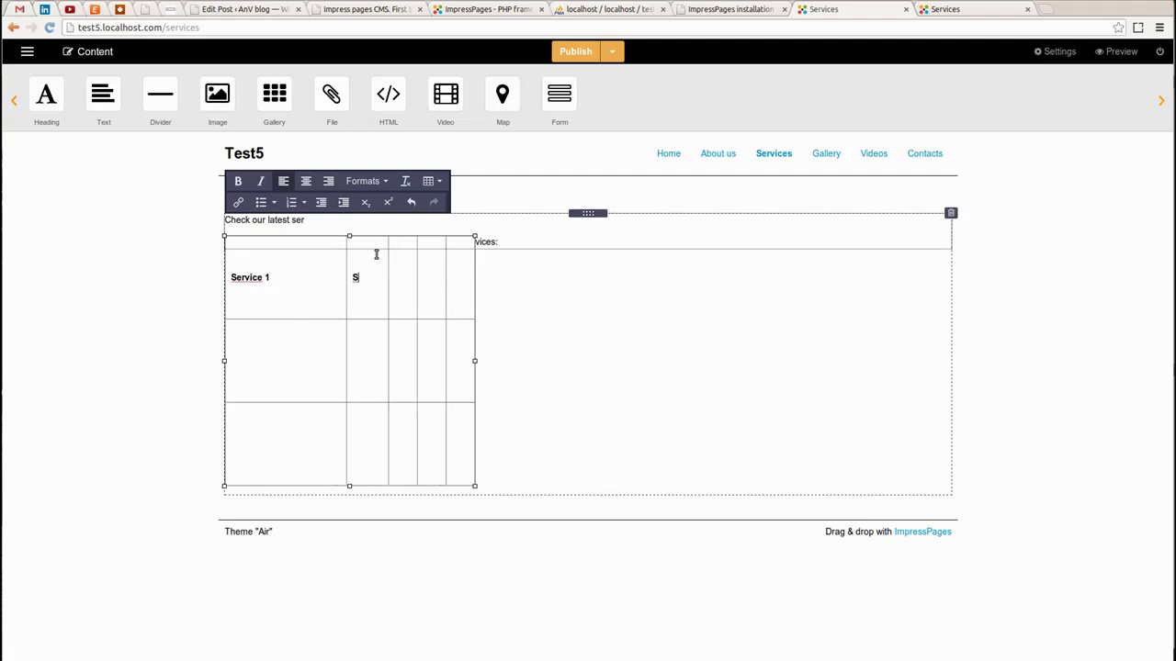
pyautogui.write('vice 2')
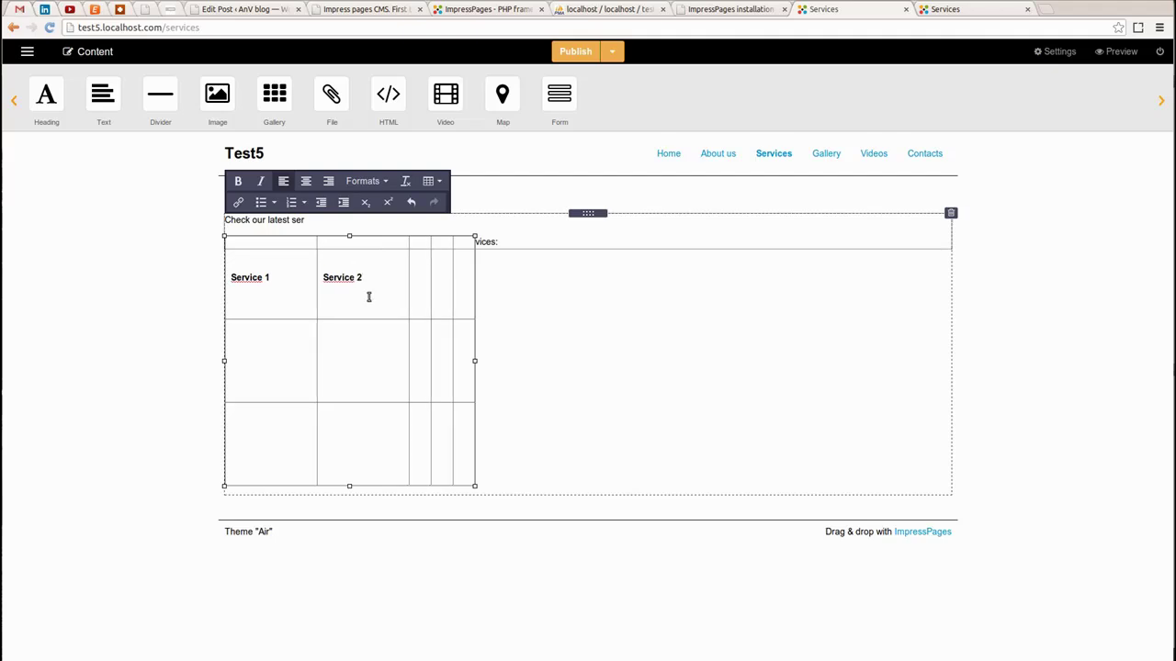
pyautogui.click(424, 280)
pyautogui.write('Ser')
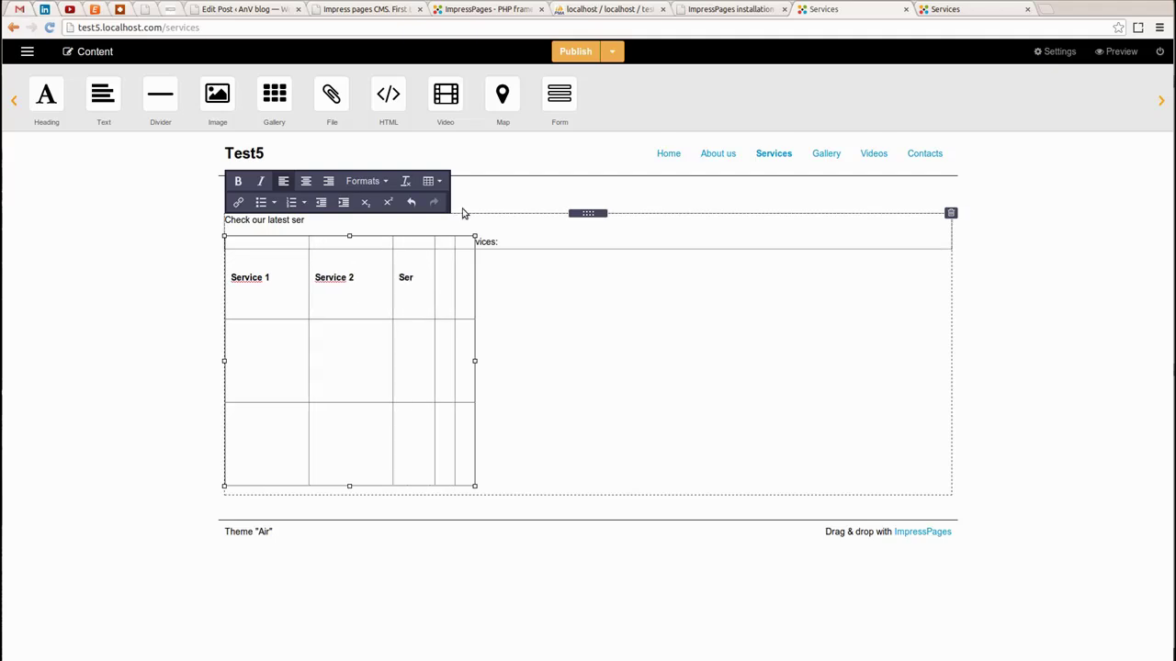
pyautogui.write('vice ')
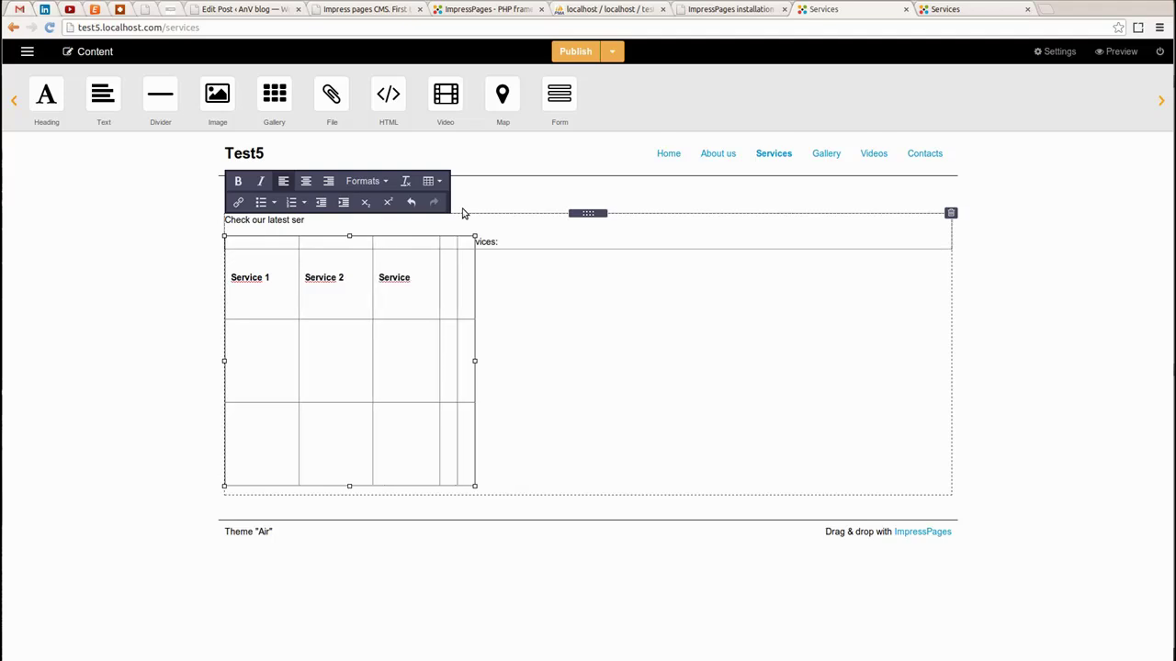
pyautogui.write('3')
# Fill the fourth and fifth header cells with Service 4 and Service 5
pyautogui.hotkey('shift', 'Left')
pyautogui.hotkey('shift', 'Left')
pyautogui.hotkey('shift', 'Left')
pyautogui.hotkey('shift', 'Left')
pyautogui.hotkey('shift', 'Left')
pyautogui.hotkey('shift', 'Left')
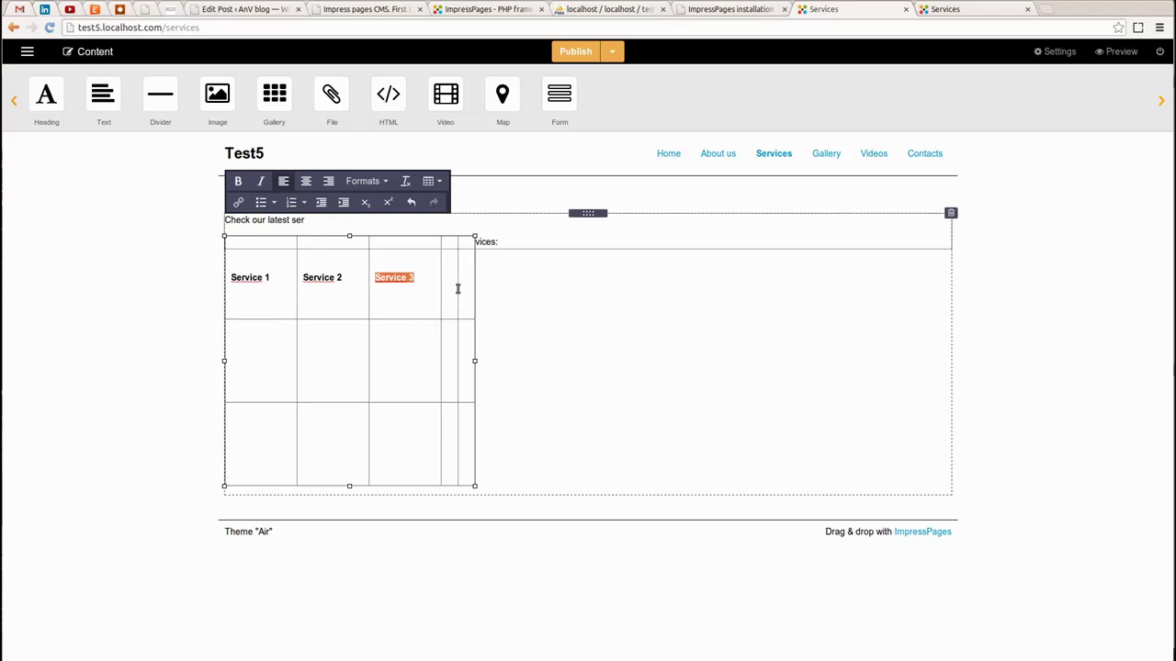
pyautogui.click(454, 283)
pyautogui.write('Service 3')
pyautogui.click(467, 279)
pyautogui.write('Service 3')
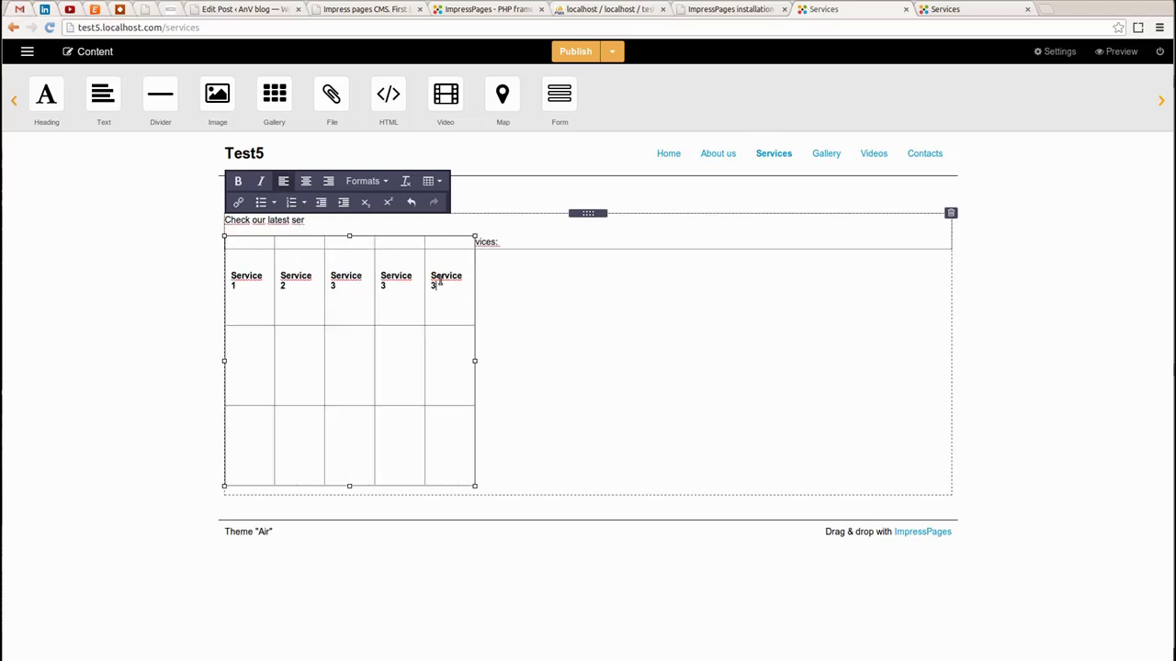
pyautogui.write('4')
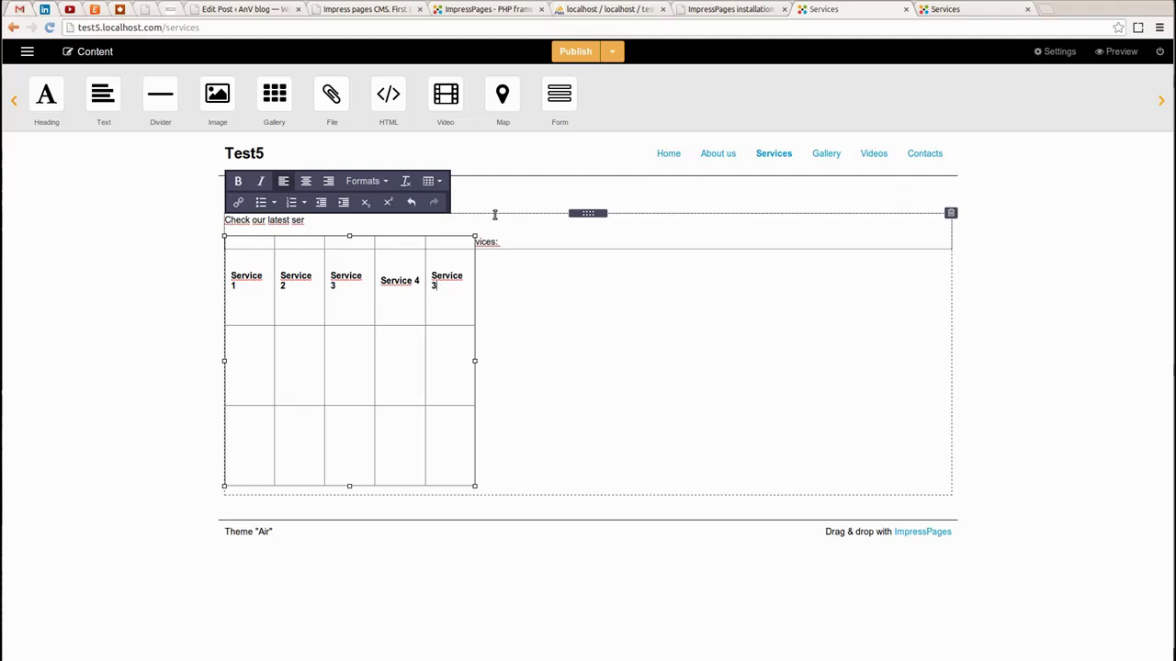
pyautogui.write('5')
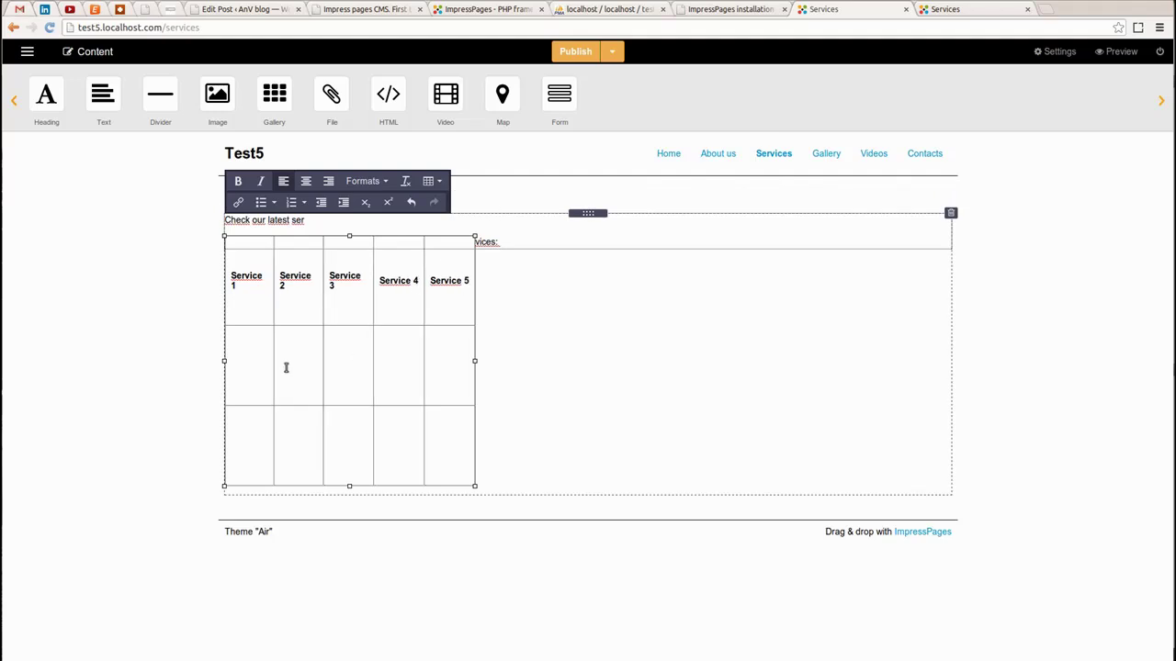
pyautogui.click(144, 315)
# Fill all five cells of the table's second row with 'Some info here'
pyautogui.click(245, 362)
pyautogui.write('Some info')
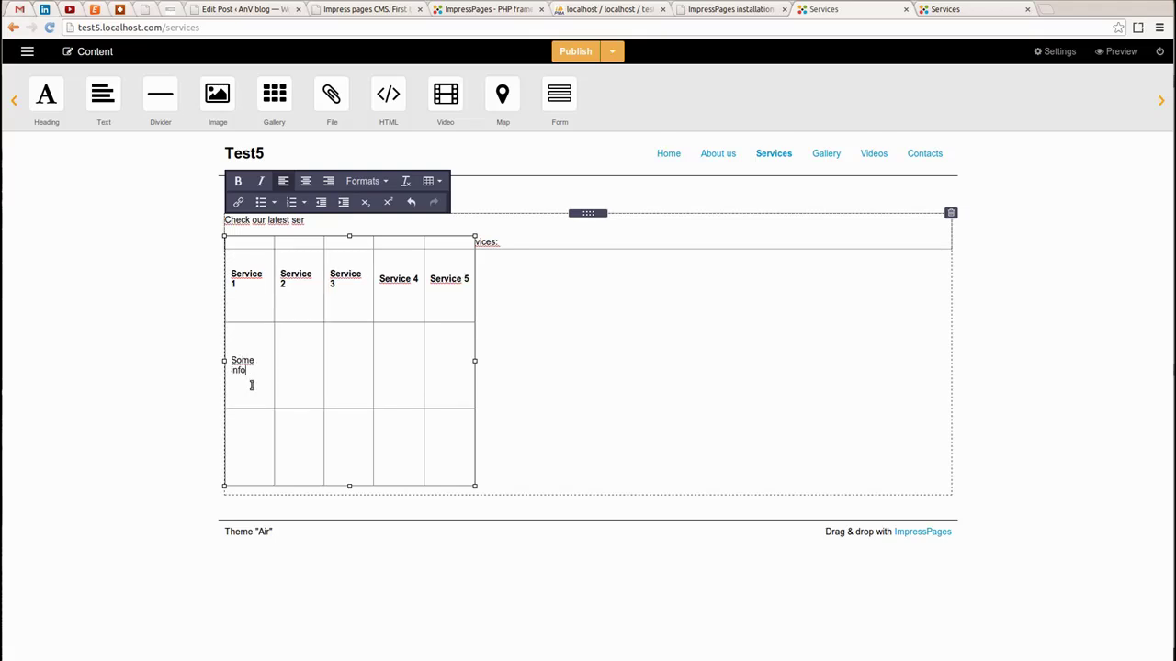
pyautogui.write(' here')
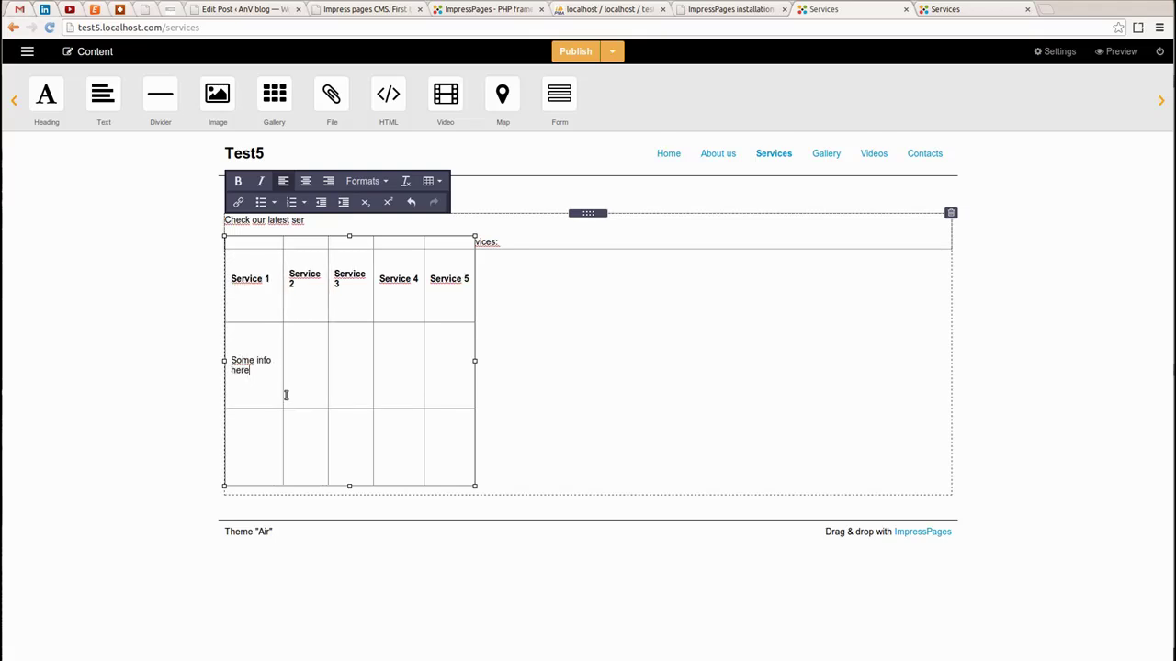
pyautogui.moveTo(250, 369); pyautogui.dragTo(230, 362)
pyautogui.hotkey('ctrl', 'c')
pyautogui.click(306, 364)
pyautogui.hotkey('ctrl', 'v')
pyautogui.click(352, 364)
pyautogui.hotkey('ctrl', 'v')
pyautogui.click(390, 366)
pyautogui.hotkey('ctrl', 'v')
pyautogui.click(446, 369)
pyautogui.hotkey('ctrl', 'v')
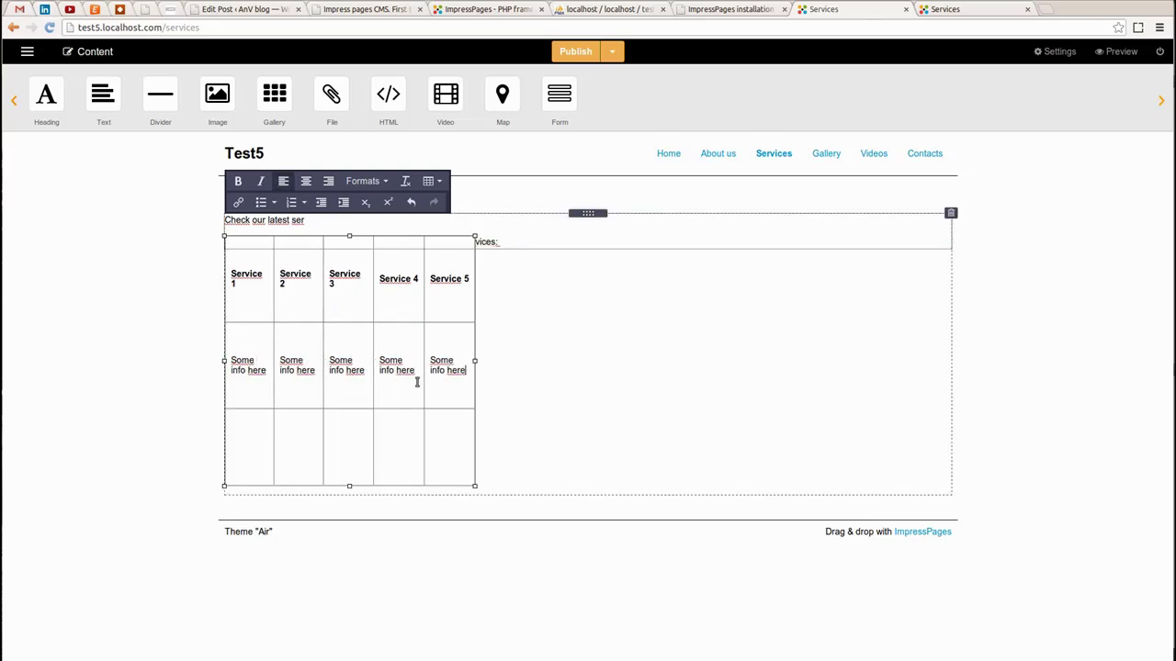
# Paste 'Some info here' into all five cells of the third row
pyautogui.click(261, 449)
pyautogui.hotkey('ctrl', 'v')
pyautogui.click(288, 447)
pyautogui.hotkey('ctrl', 'v')
pyautogui.click(338, 447)
pyautogui.hotkey('ctrl', 'v')
pyautogui.click(406, 447)
pyautogui.hotkey('ctrl', 'v')
pyautogui.click(460, 449)
pyautogui.hotkey('ctrl', 'v')
pyautogui.moveTo(467, 310); pyautogui.dragTo(398, 218)
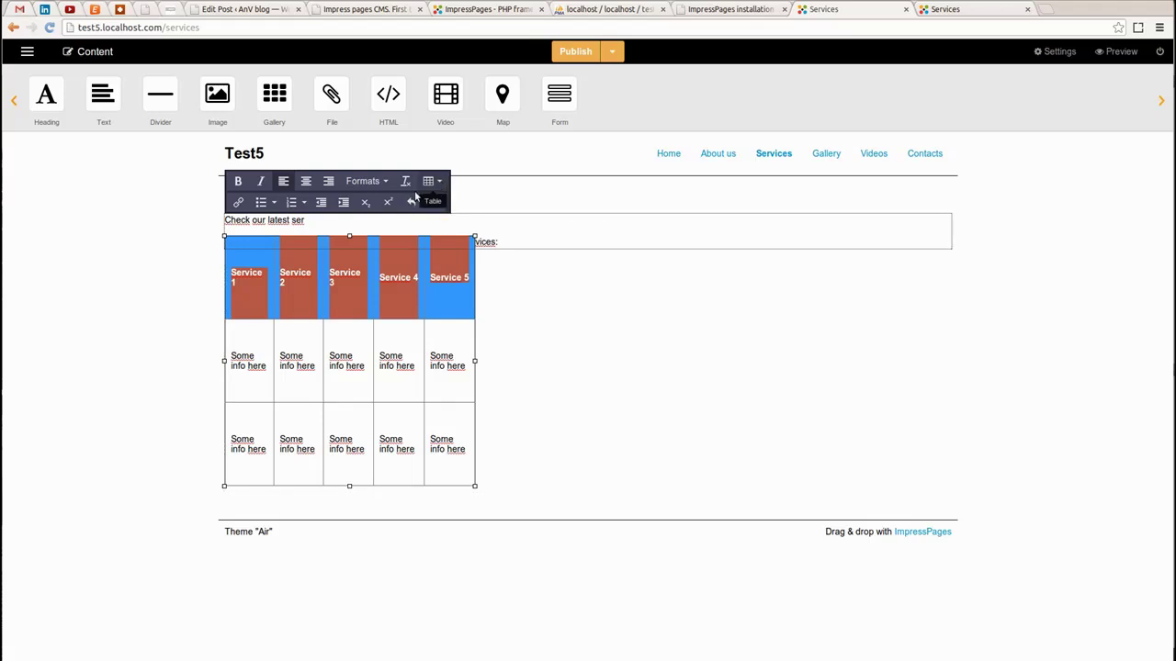
# Look through the text formats and header cell properties without changing anything
pyautogui.click(387, 183)
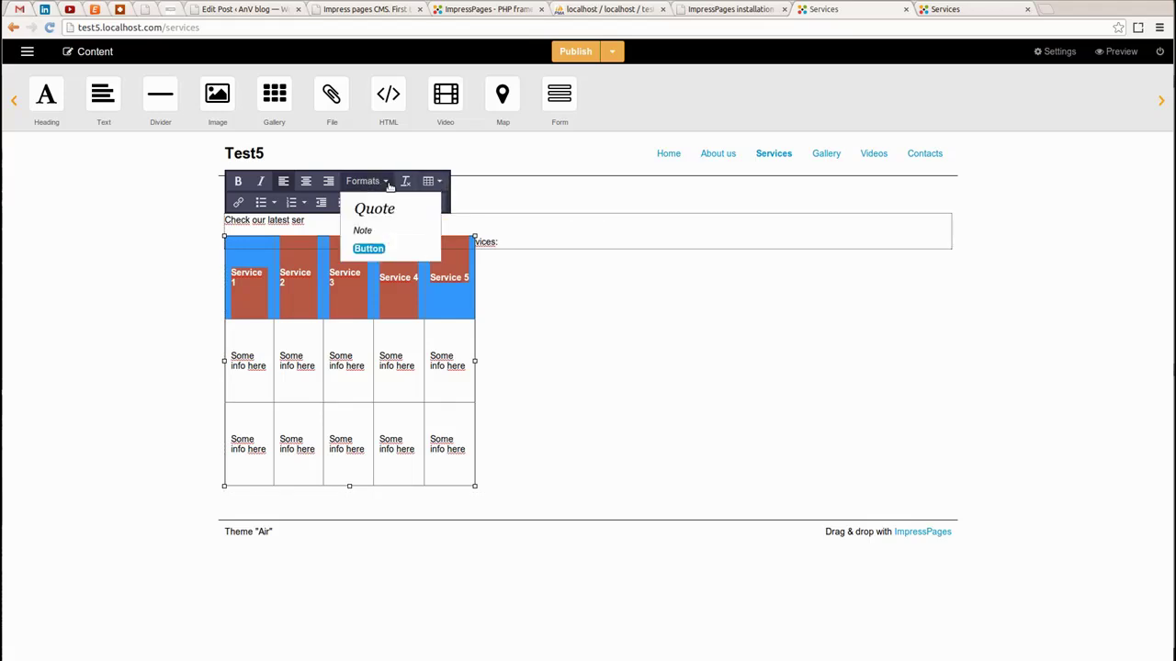
pyautogui.click(388, 183)
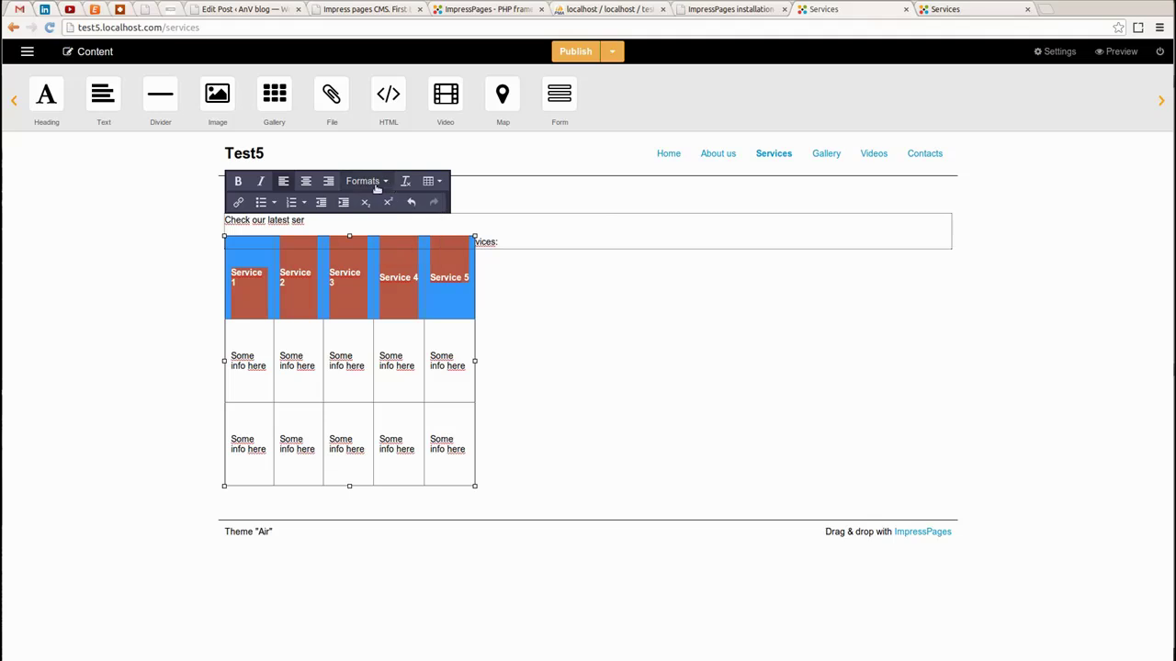
pyautogui.click(442, 184)
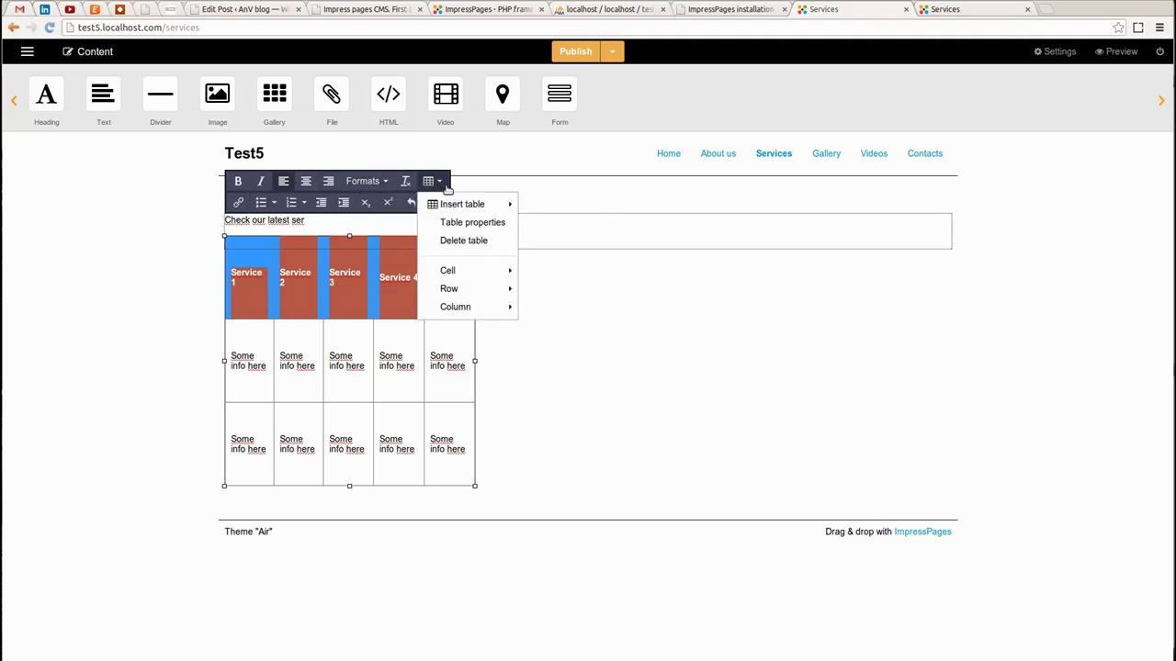
pyautogui.moveTo(469, 271)
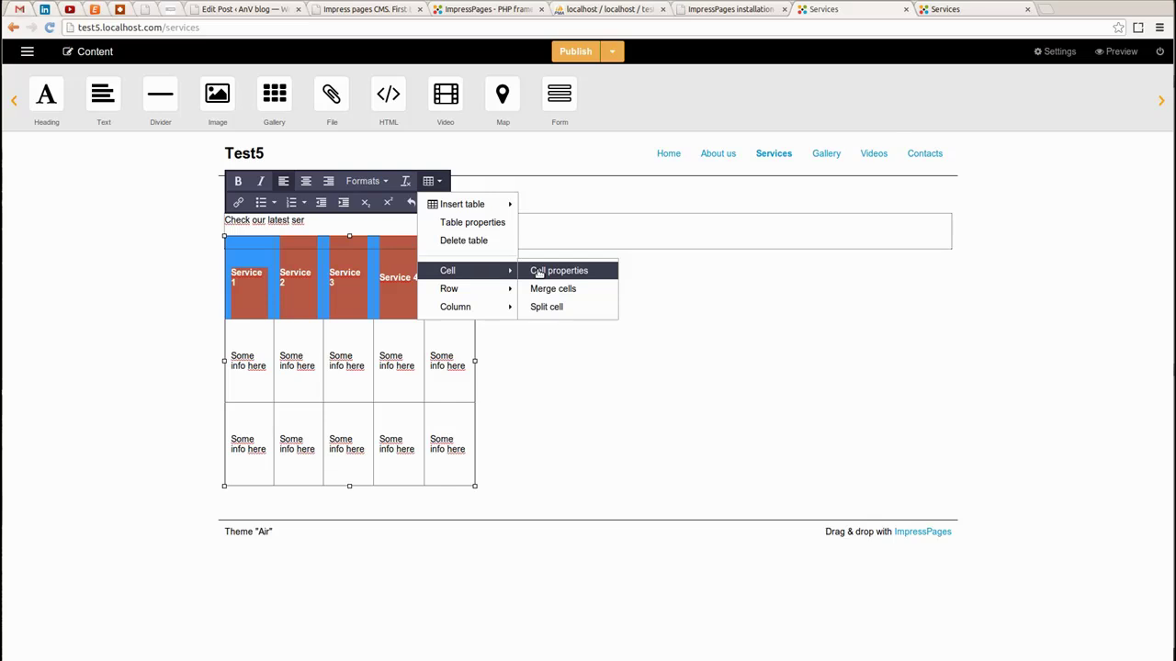
pyautogui.click(539, 273)
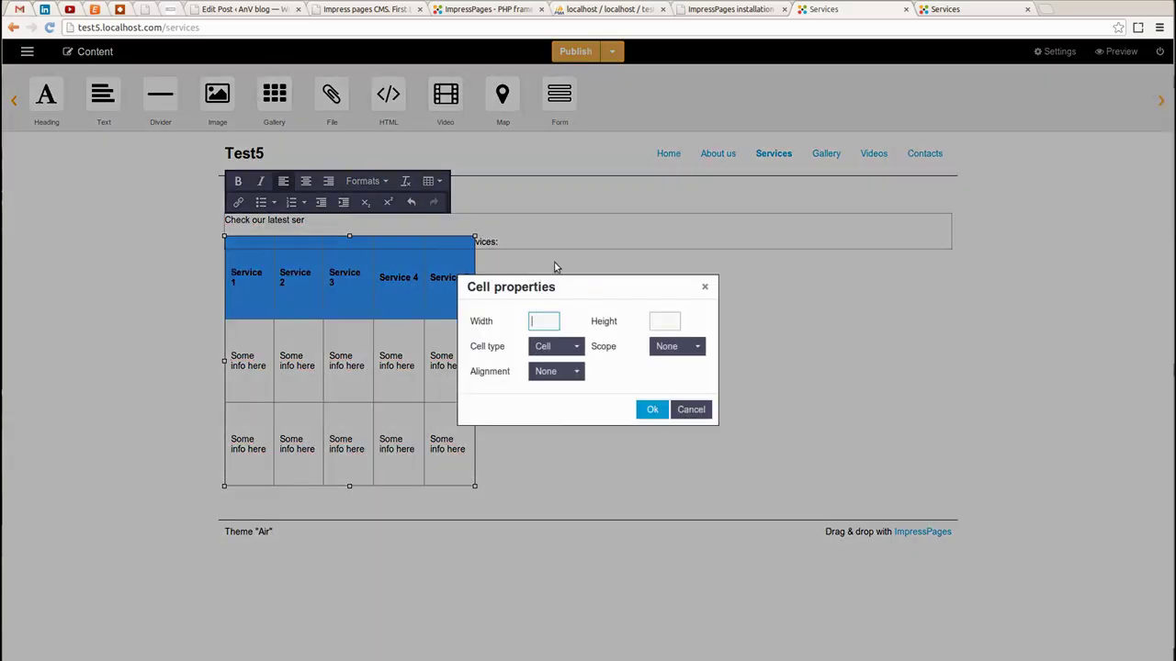
pyautogui.press('Escape')
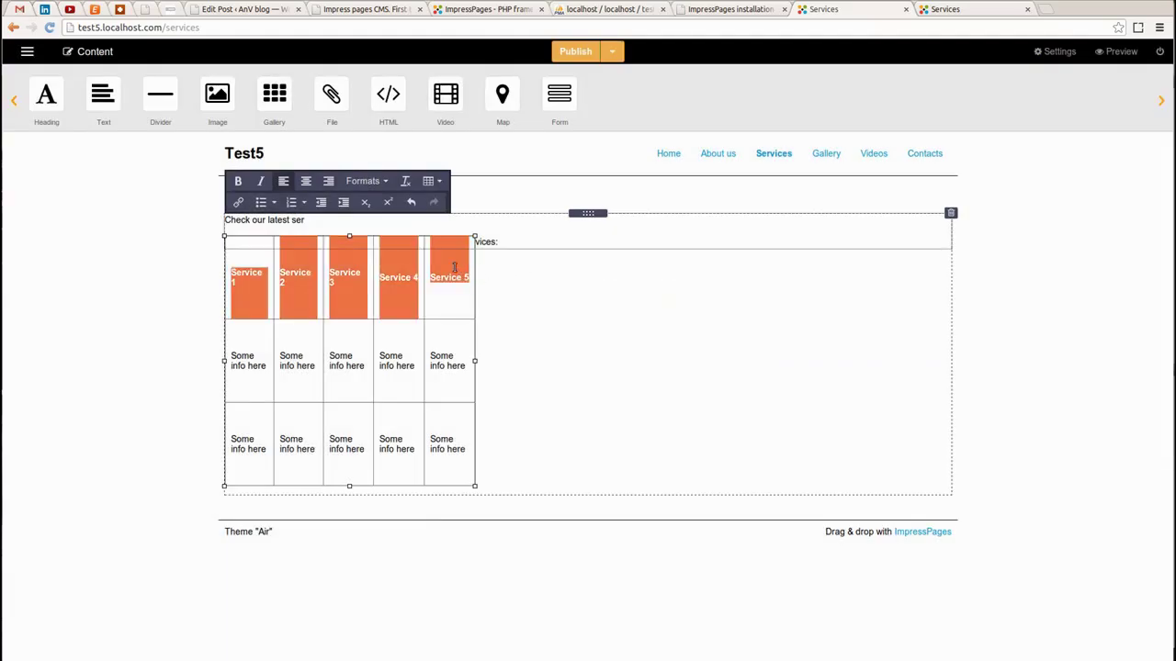
pyautogui.click(432, 181)
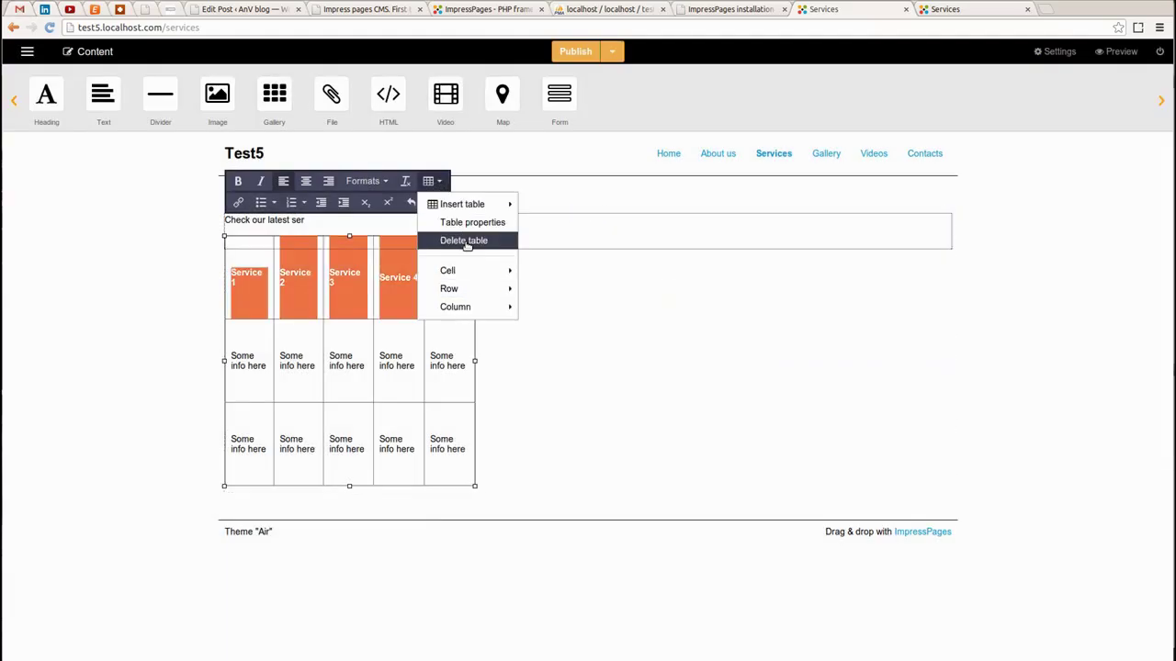
pyautogui.moveTo(489, 310)
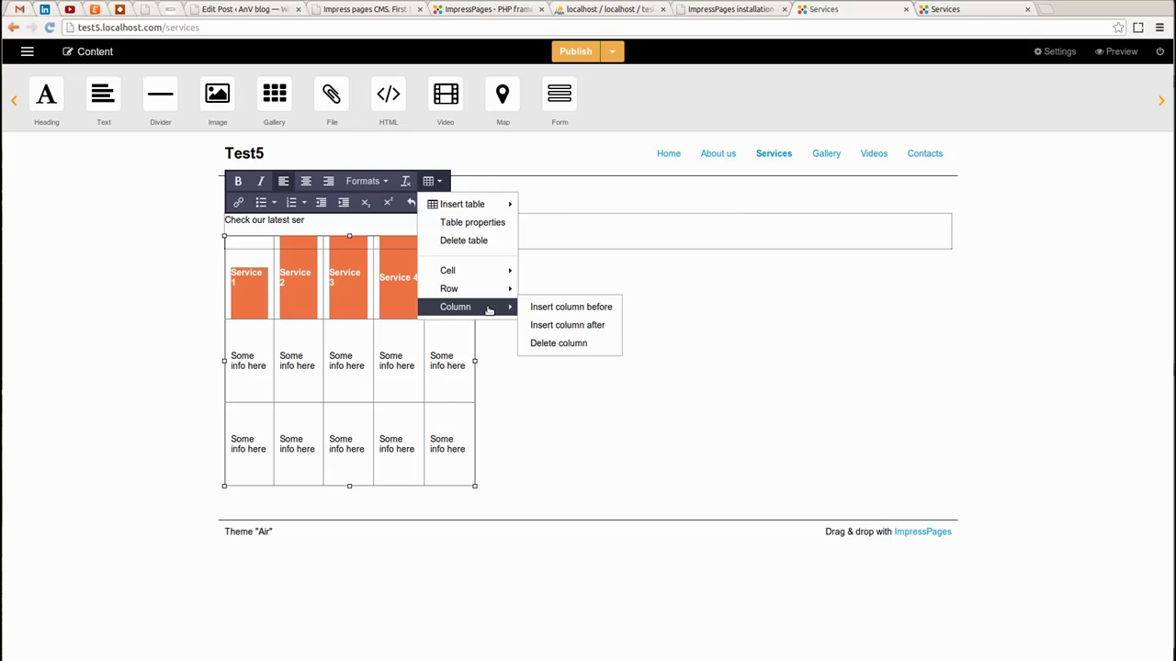
pyautogui.moveTo(480, 273)
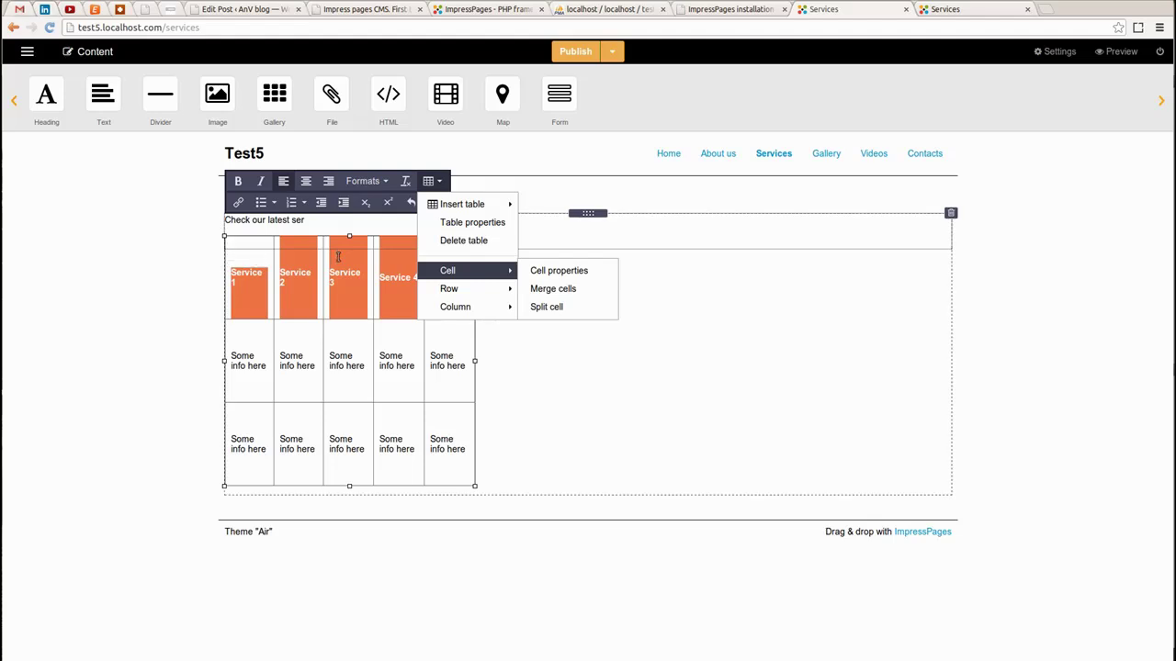
pyautogui.click(459, 275)
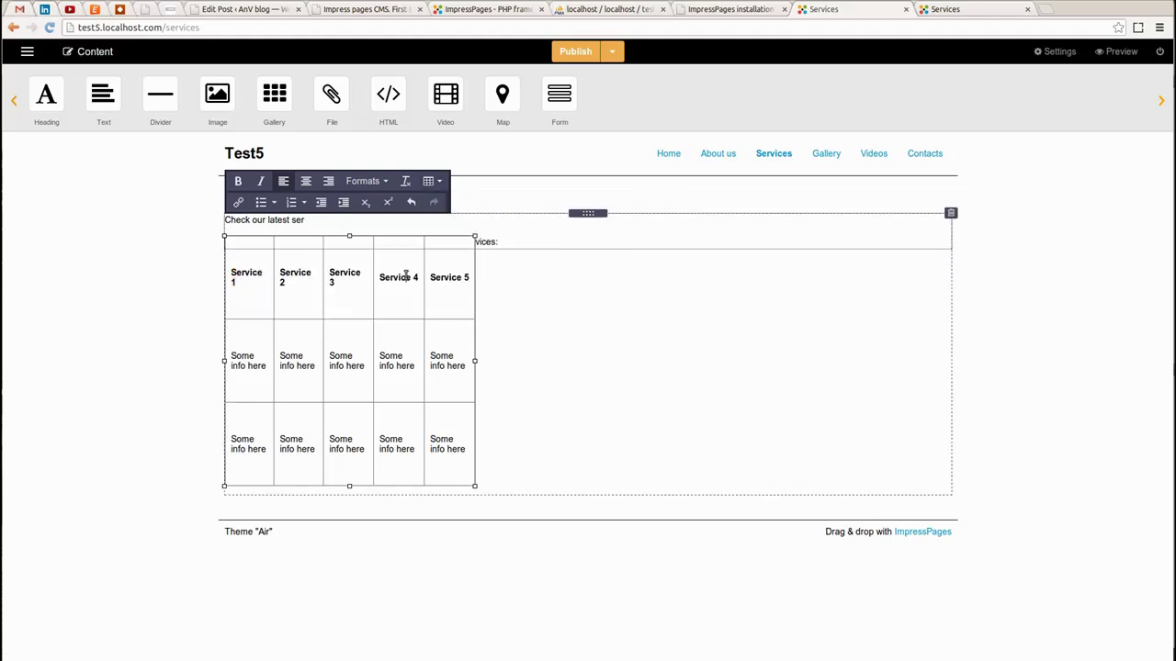
# Center the Service 1–5 header texts in their cells and toggle them bold
pyautogui.moveTo(459, 275); pyautogui.dragTo(249, 274)
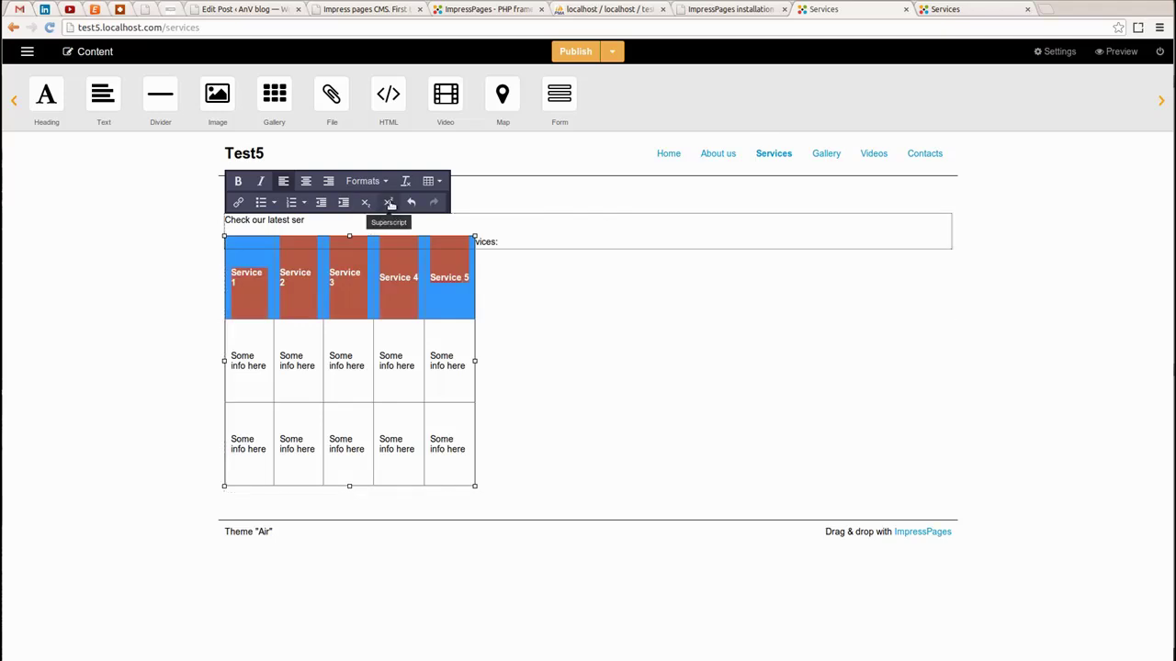
pyautogui.click(439, 181)
pyautogui.click(443, 186)
pyautogui.click(306, 182)
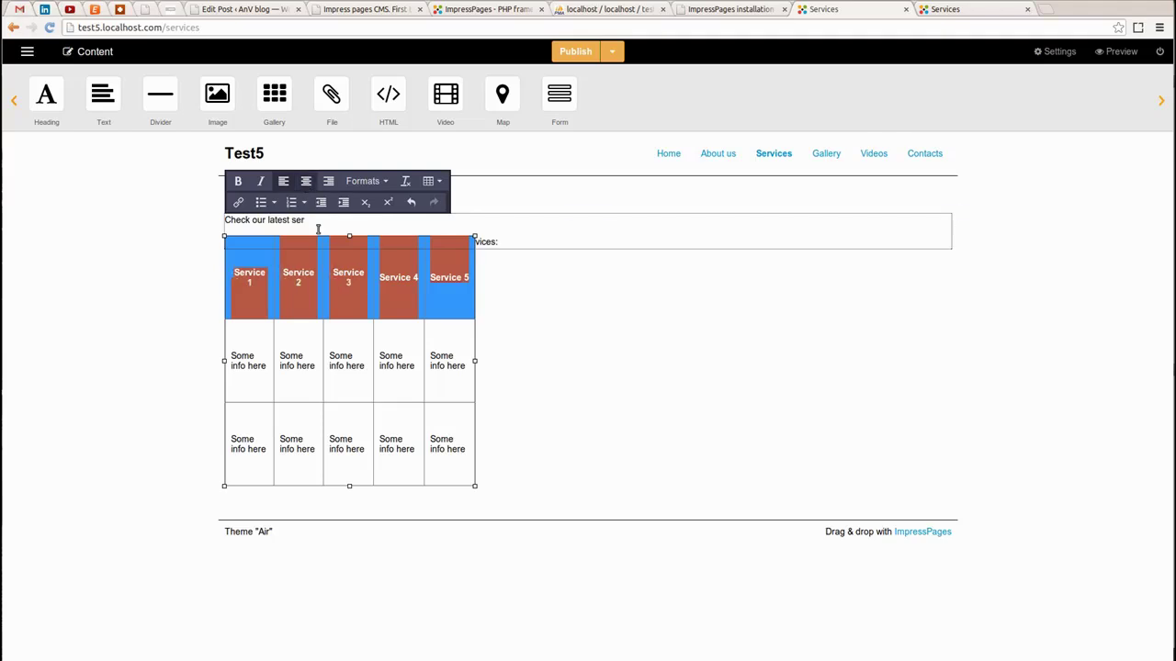
pyautogui.click(448, 296)
pyautogui.moveTo(235, 271); pyautogui.dragTo(440, 271)
pyautogui.hotkey('ctrl', 'b')
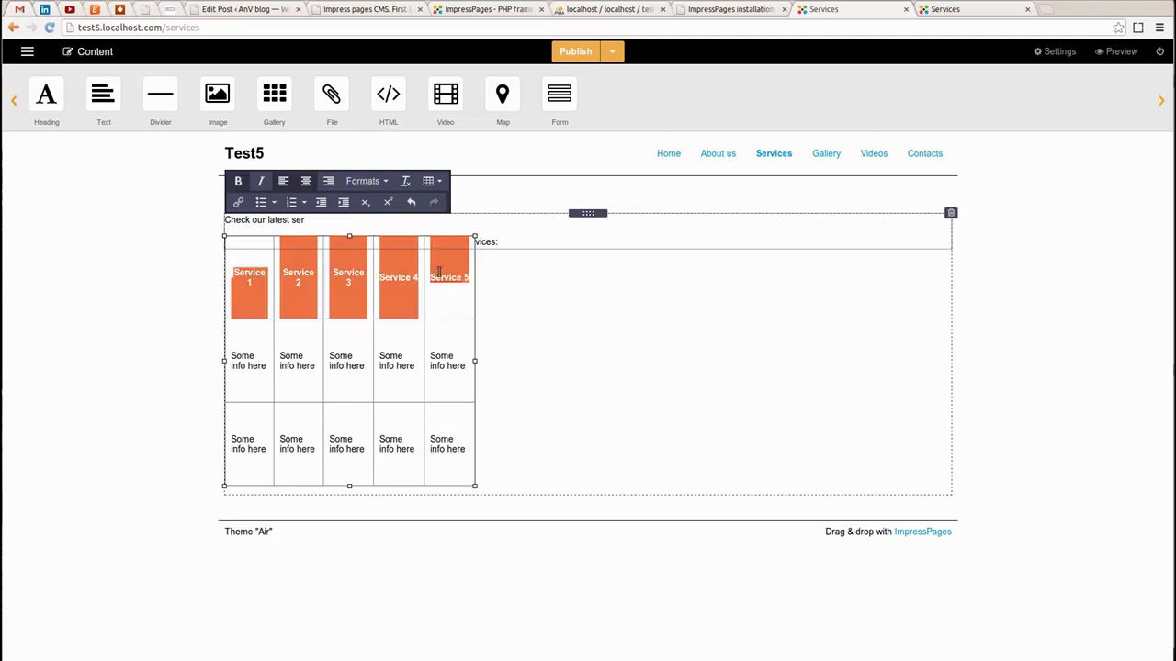
pyautogui.click(386, 370)
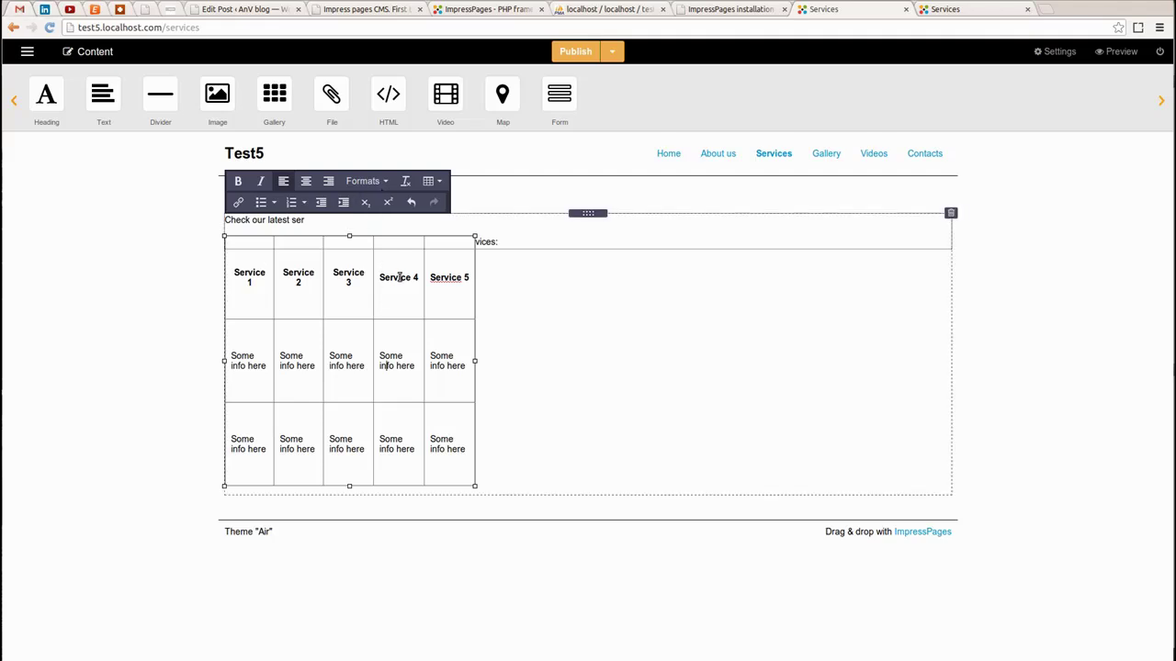
# Publish the Services page with its Service 1–5 table from the admin bar
pyautogui.click(611, 53)
pyautogui.click(593, 79)
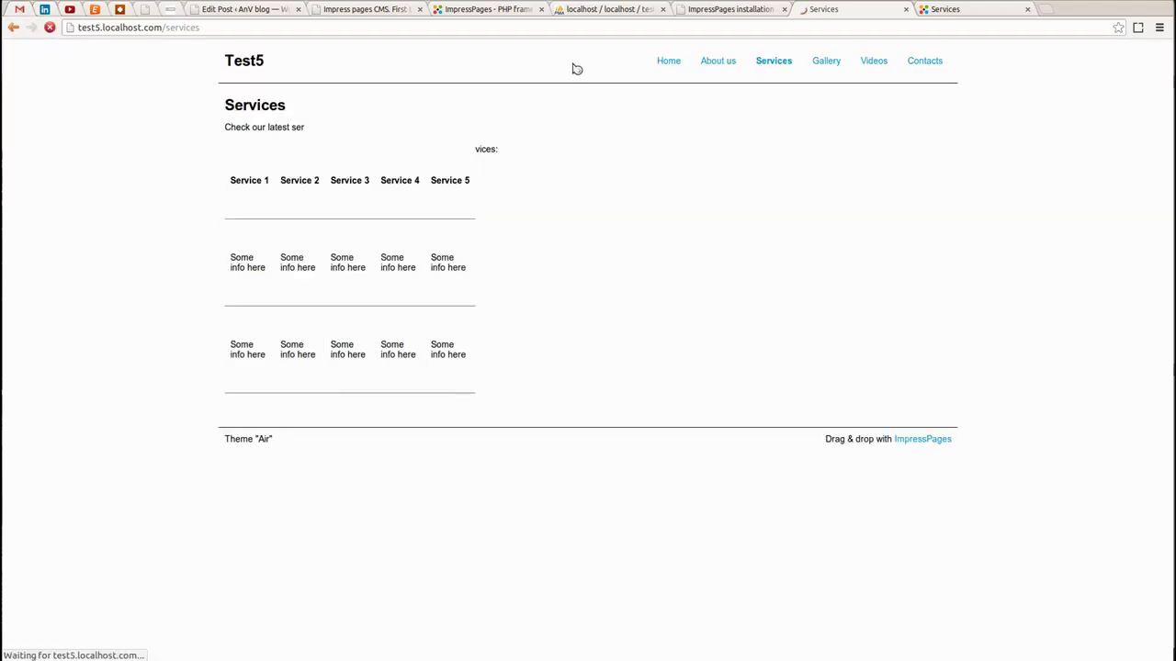
pyautogui.click(575, 53)
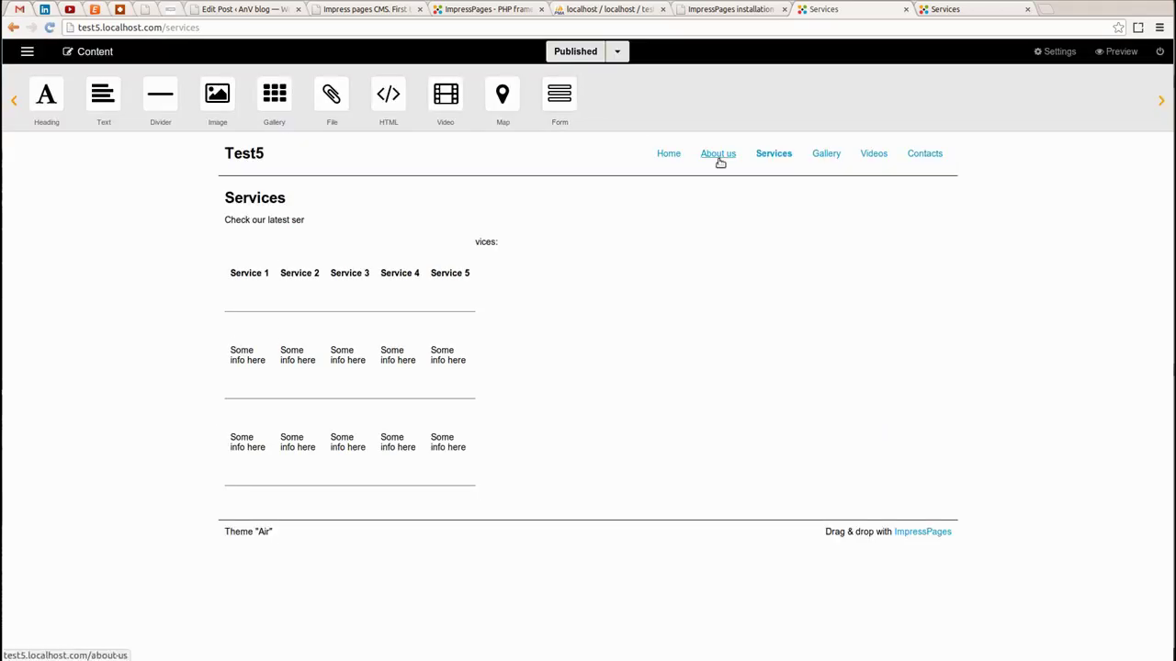
# On the Gallery page, add an H3 'Gallery' heading with a gallery block below it
pyautogui.click(813, 156)
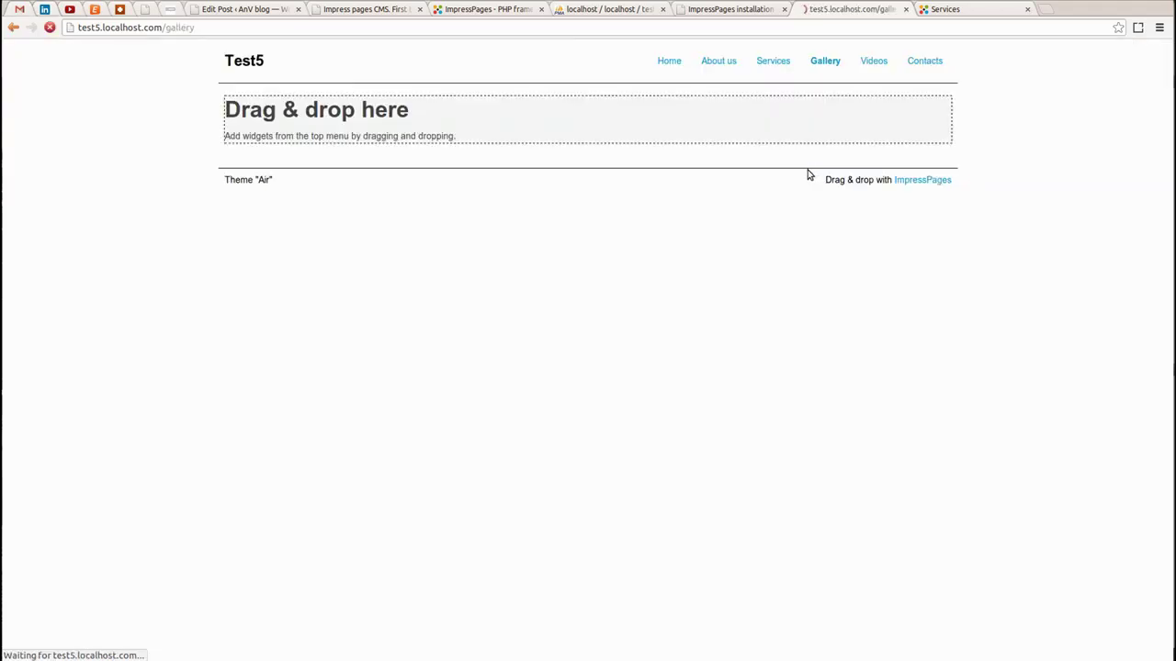
pyautogui.moveTo(51, 99); pyautogui.dragTo(299, 217)
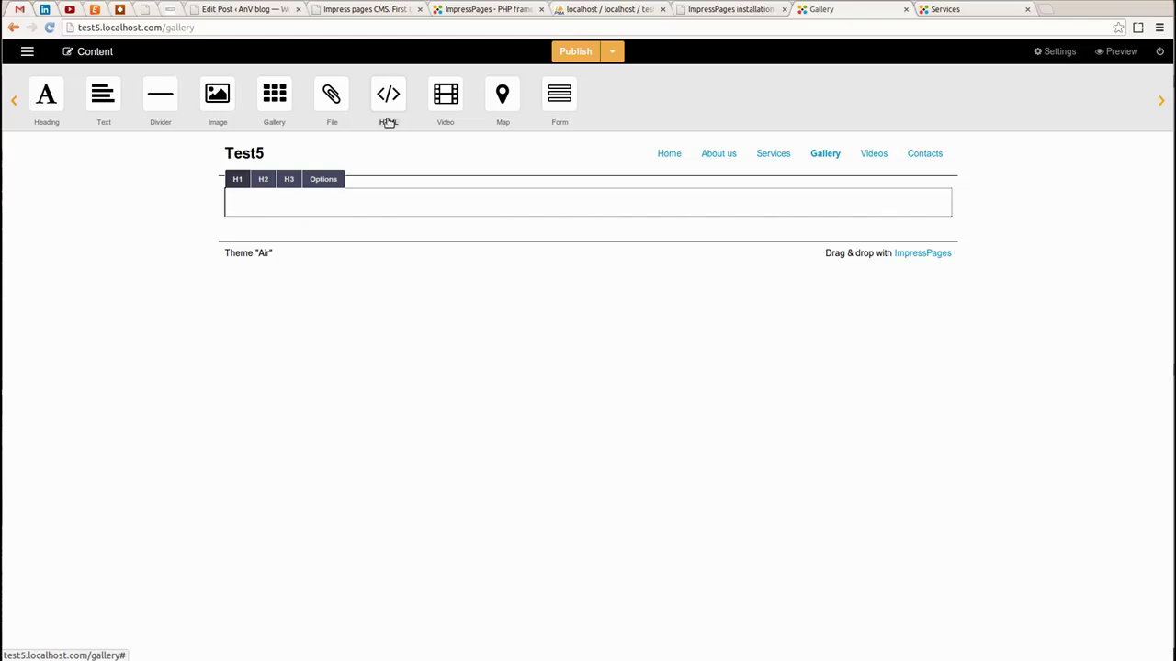
pyautogui.write('Gallery')
pyautogui.click(287, 178)
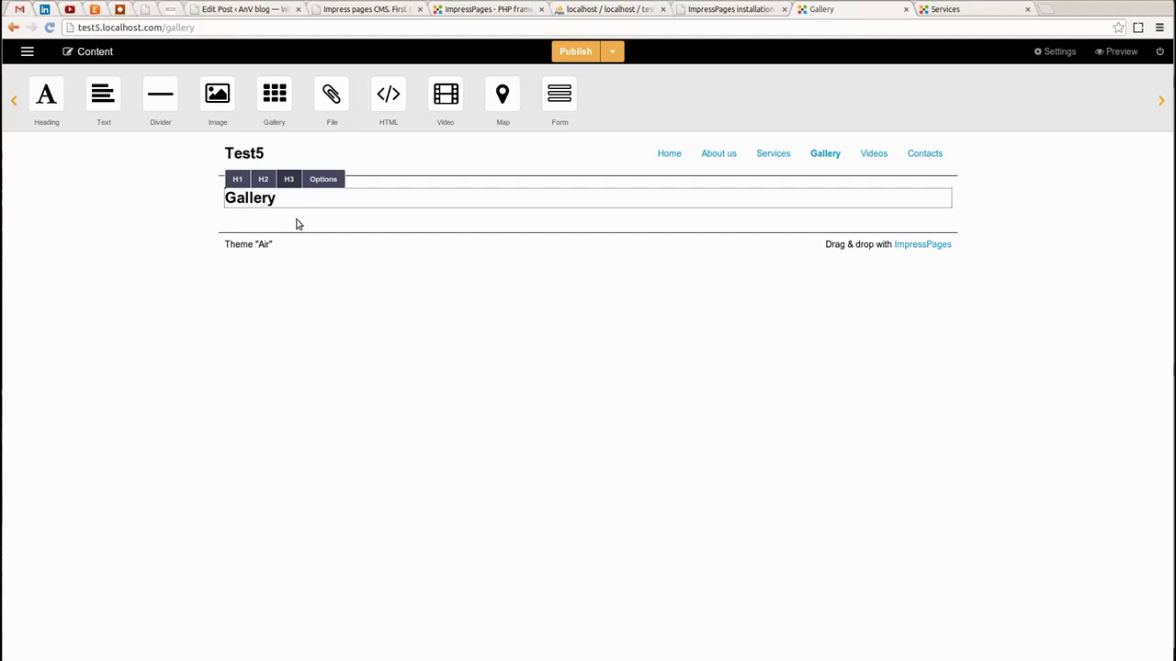
pyautogui.click(243, 218)
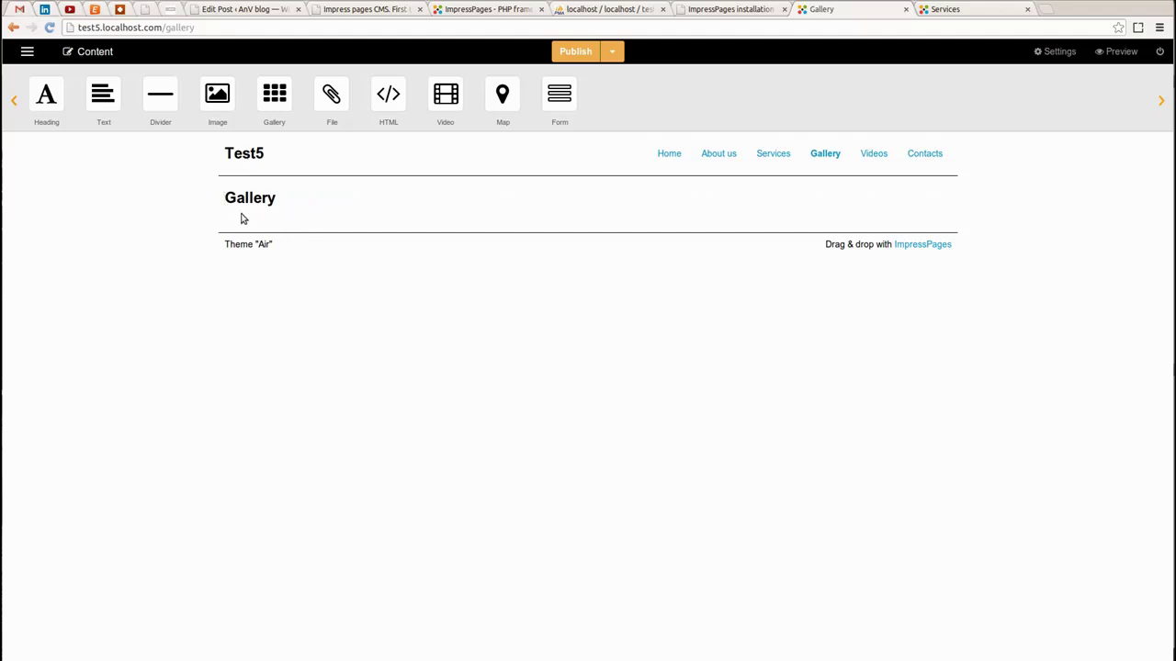
pyautogui.moveTo(277, 99); pyautogui.dragTo(312, 202)
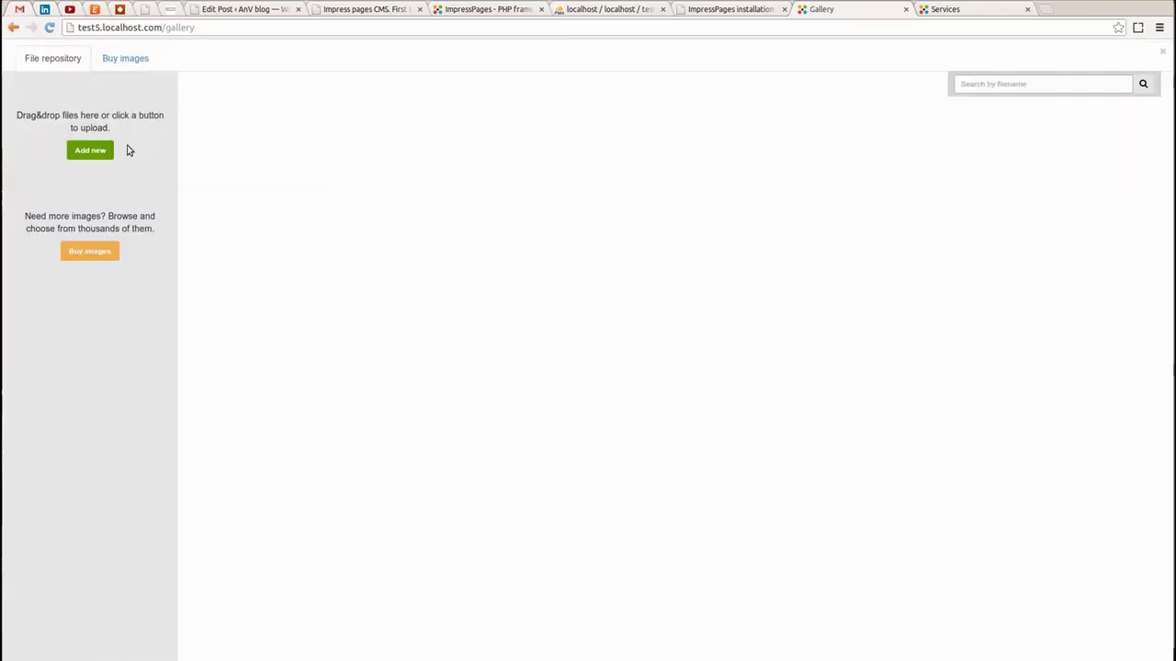
# Upload the five wallpaper jpgs from Desktop > Images and confirm them into the gallery
pyautogui.click(76, 152)
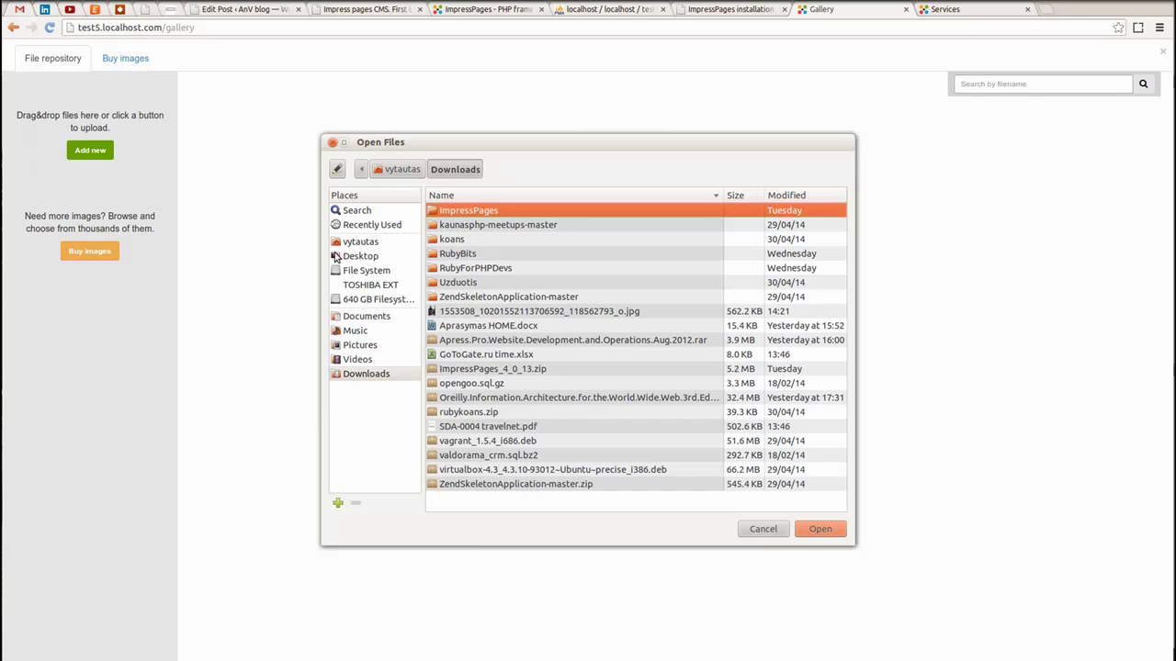
pyautogui.click(353, 257)
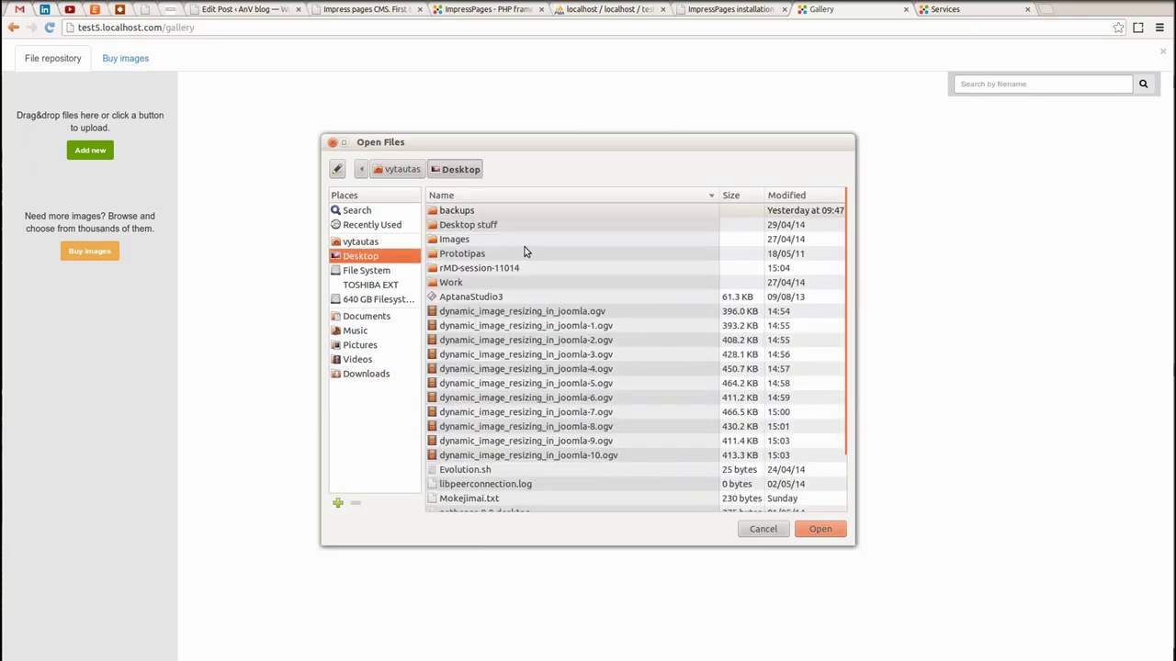
pyautogui.doubleClick(450, 240)
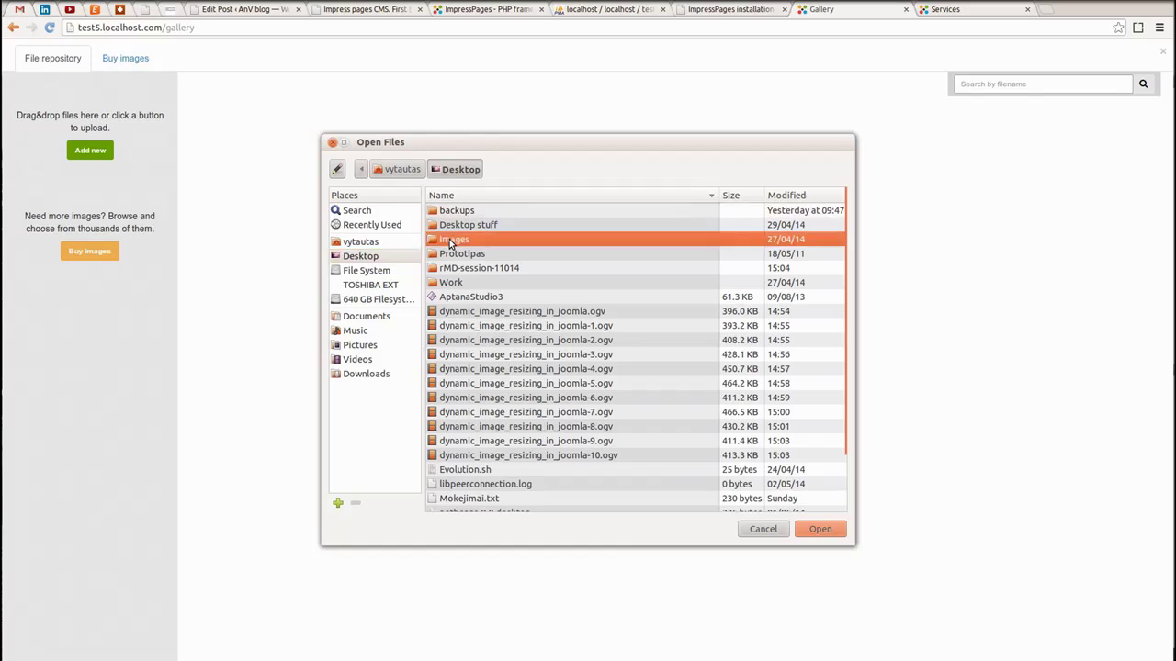
pyautogui.click(520, 239)
pyautogui.click(515, 224)
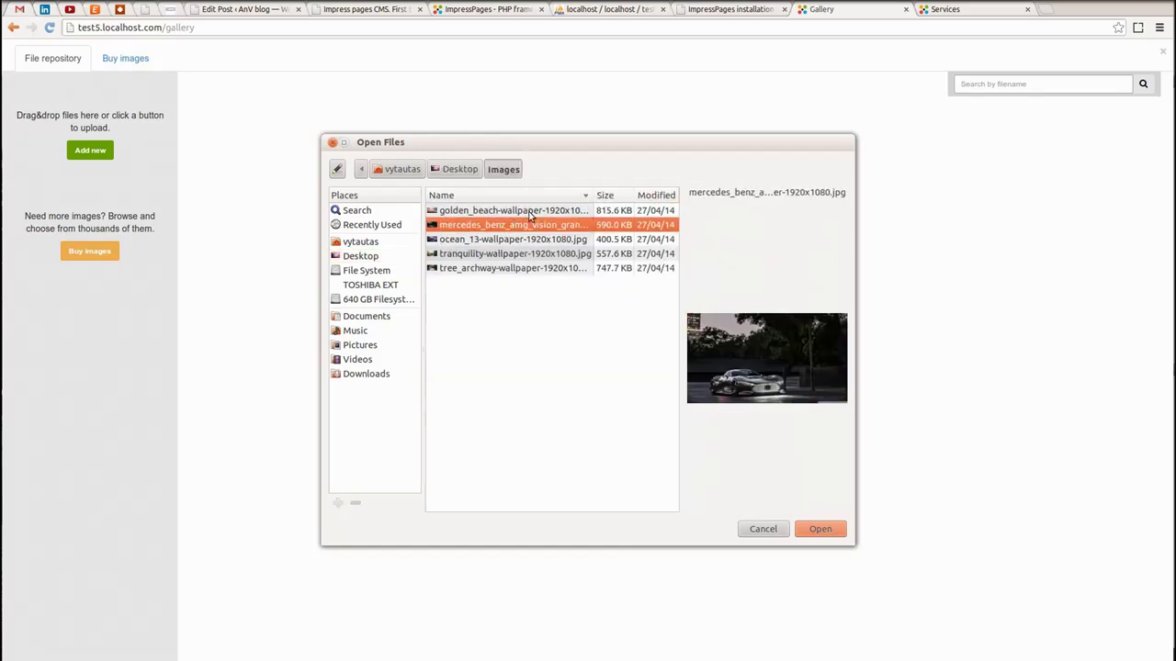
pyautogui.click(529, 211)
pyautogui.hotkey('shift', 'Down')
pyautogui.hotkey('shift', 'Down')
pyautogui.hotkey('shift', 'Down')
pyautogui.hotkey('shift', 'Down')
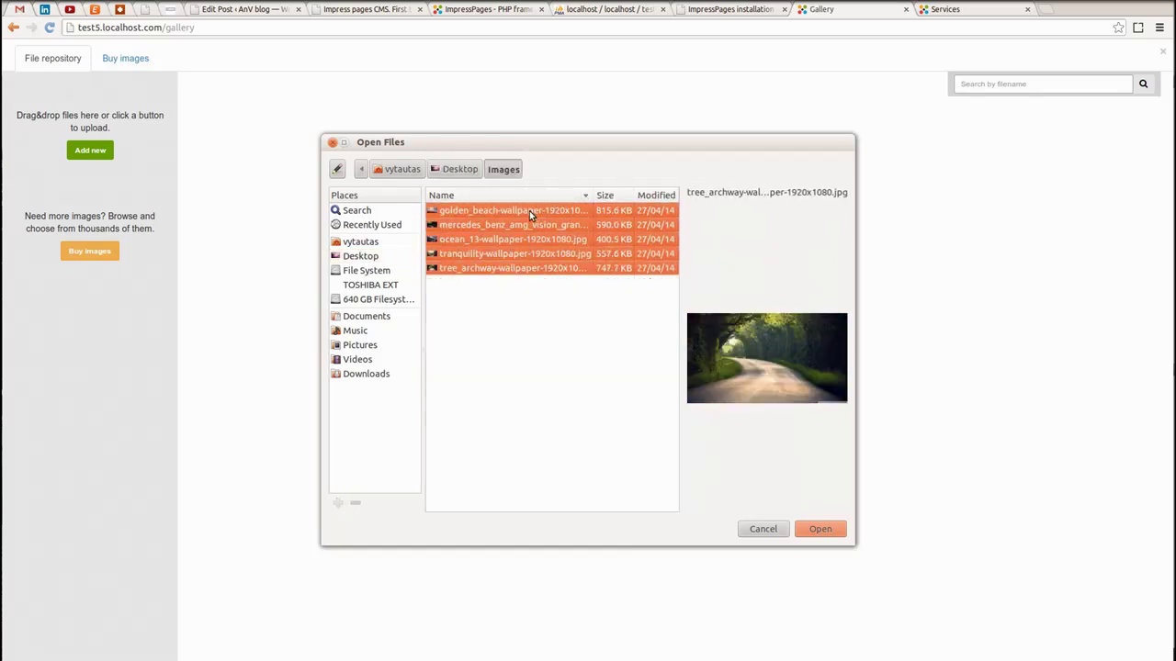
pyautogui.click(824, 529)
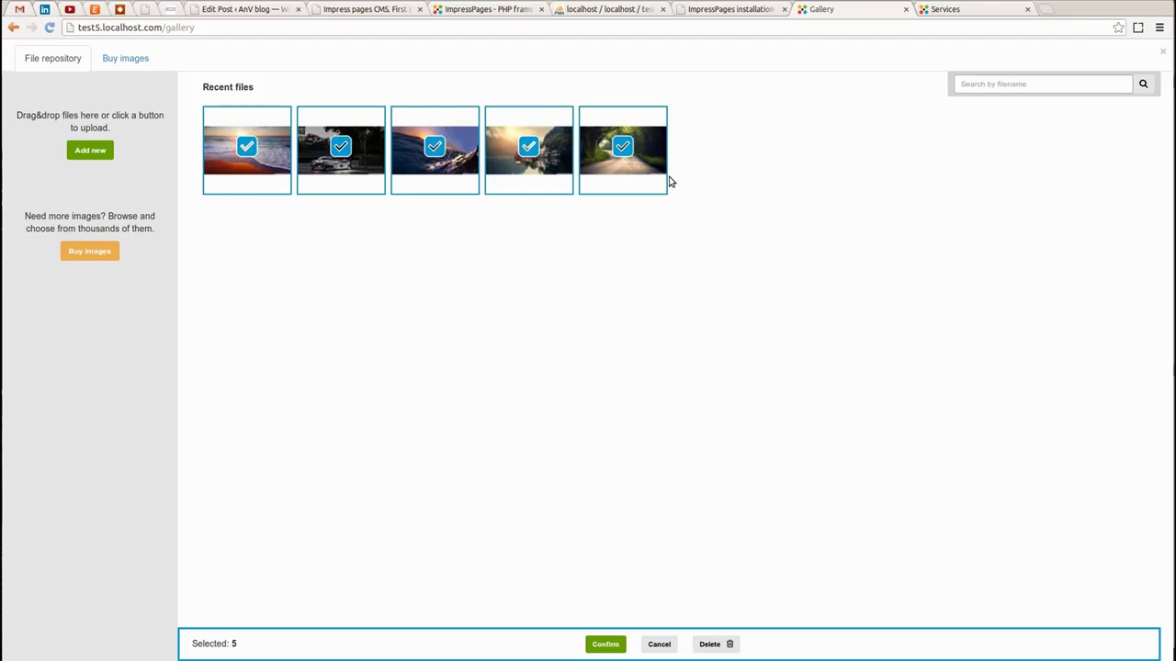
pyautogui.click(606, 645)
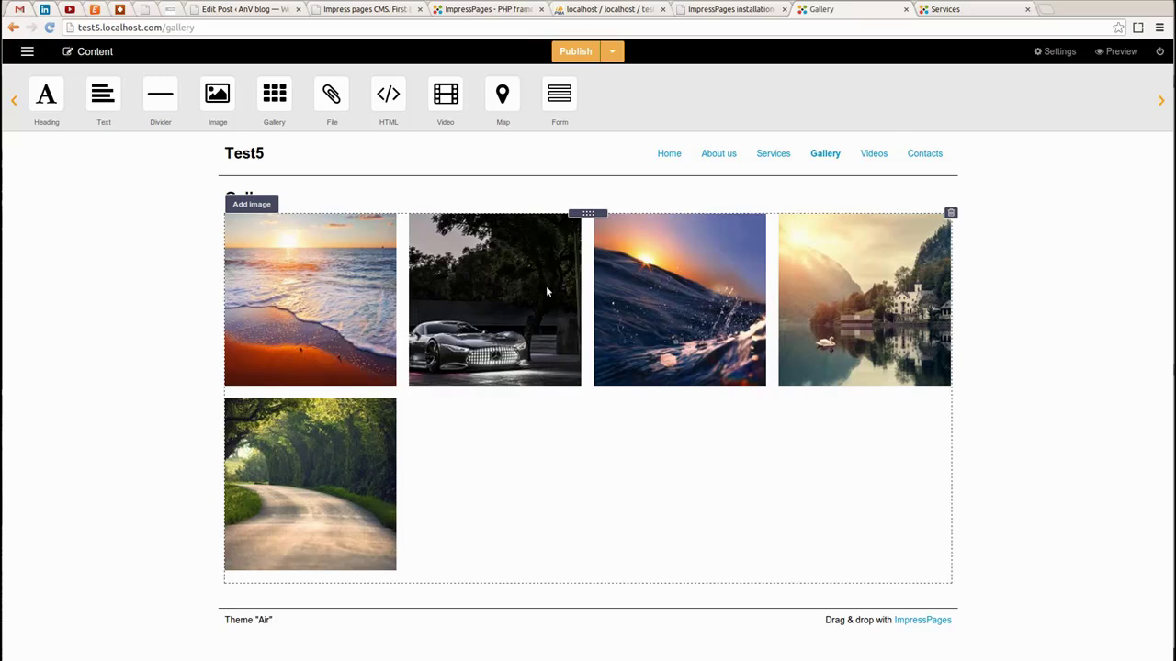
pyautogui.click(612, 52)
# Publish the Gallery page and reload the Services page in the other tab
pyautogui.click(596, 84)
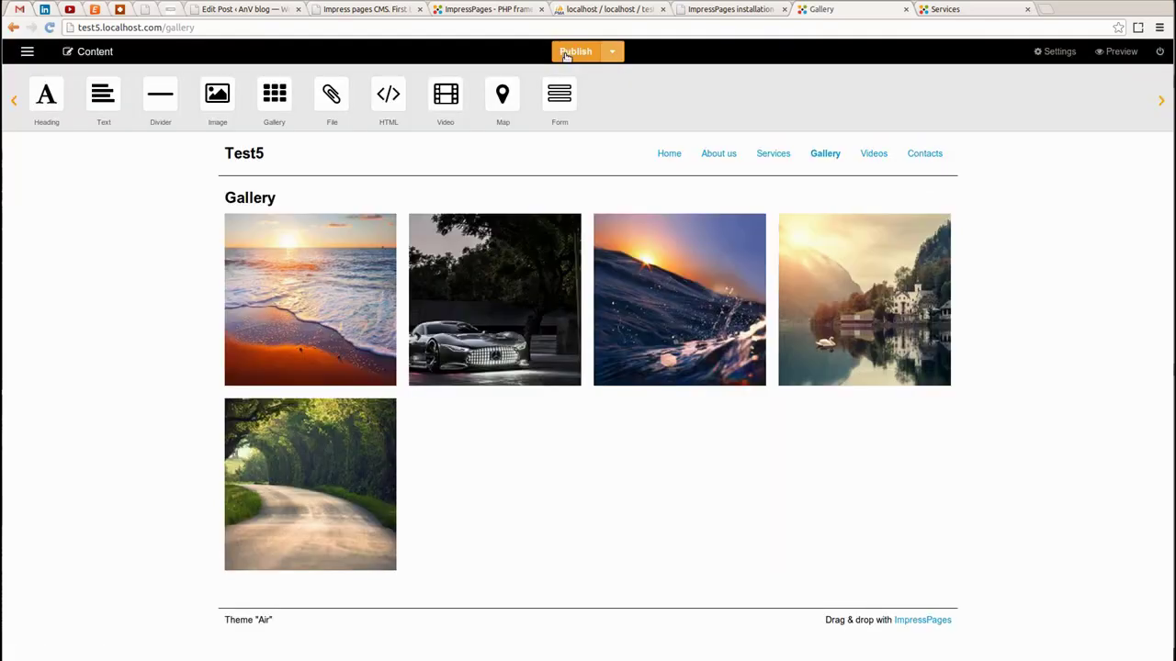
pyautogui.click(575, 52)
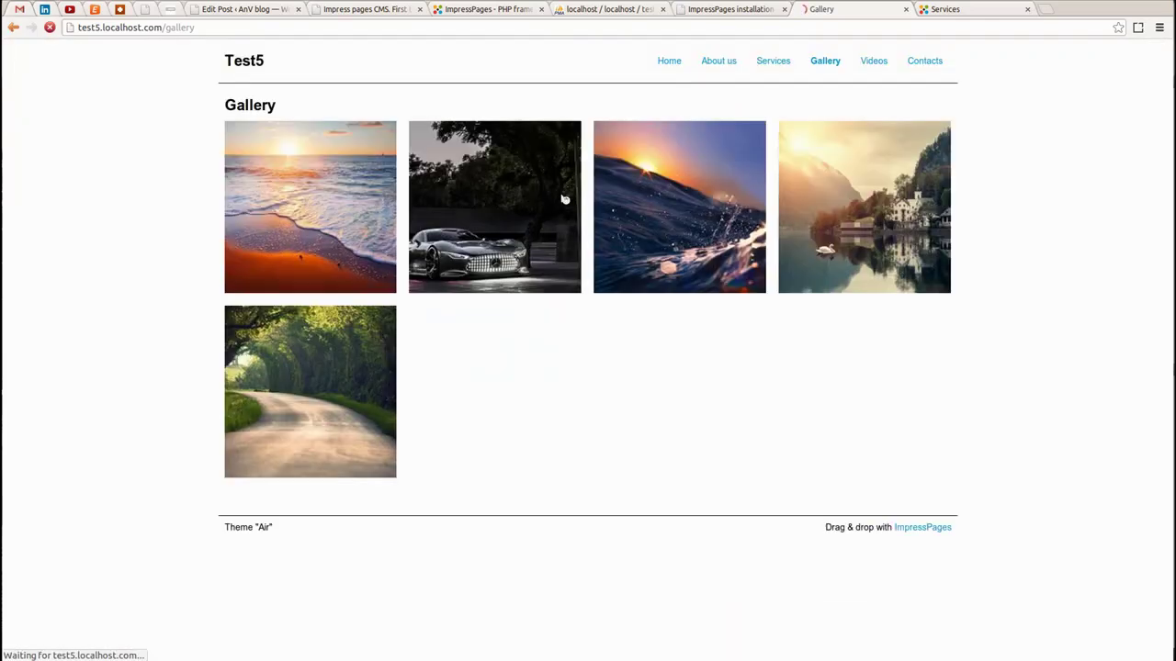
pyautogui.click(977, 11)
pyautogui.press('F5')
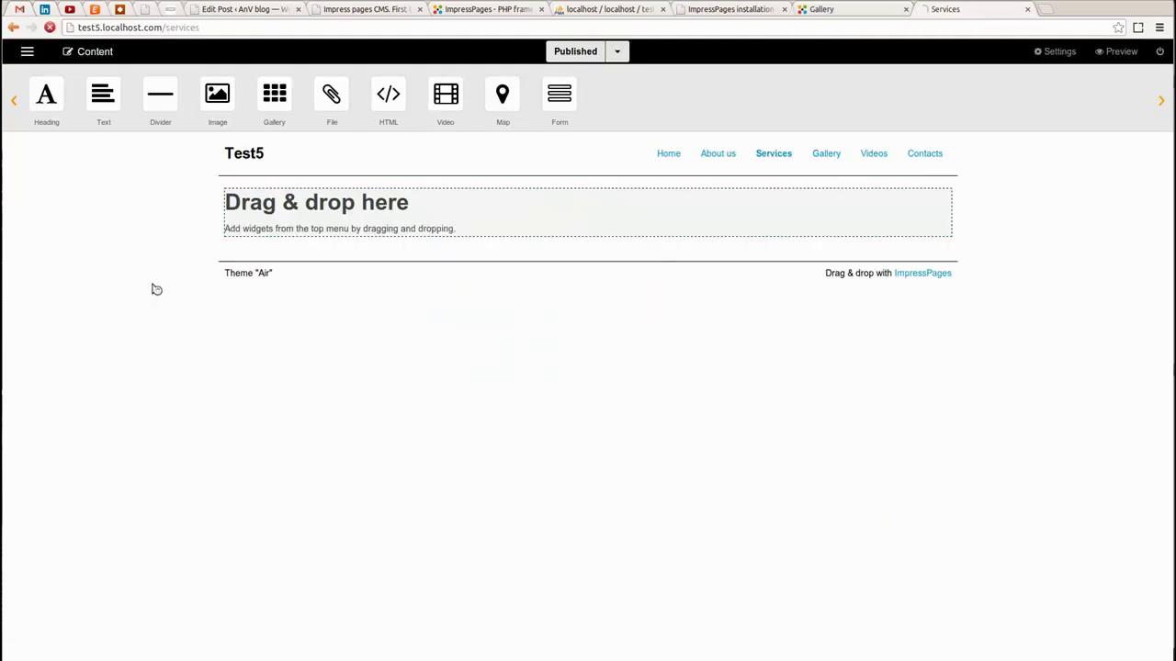
# Look over the About us and Services pages, then return to Gallery
pyautogui.click(718, 155)
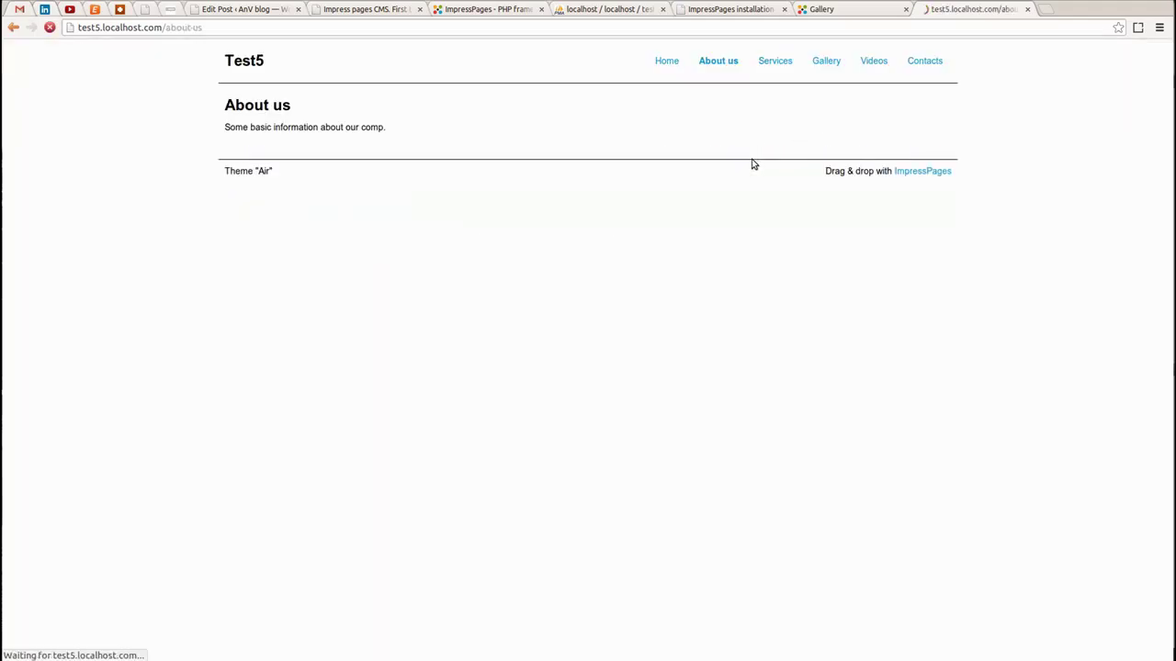
pyautogui.click(763, 157)
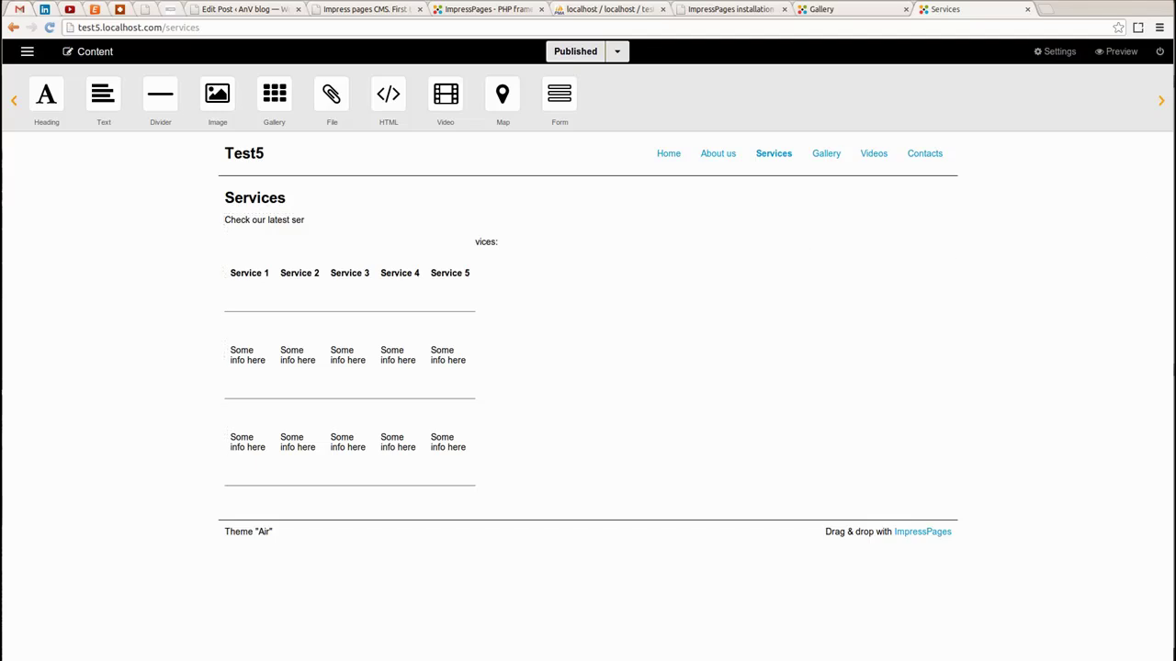
pyautogui.click(316, 220)
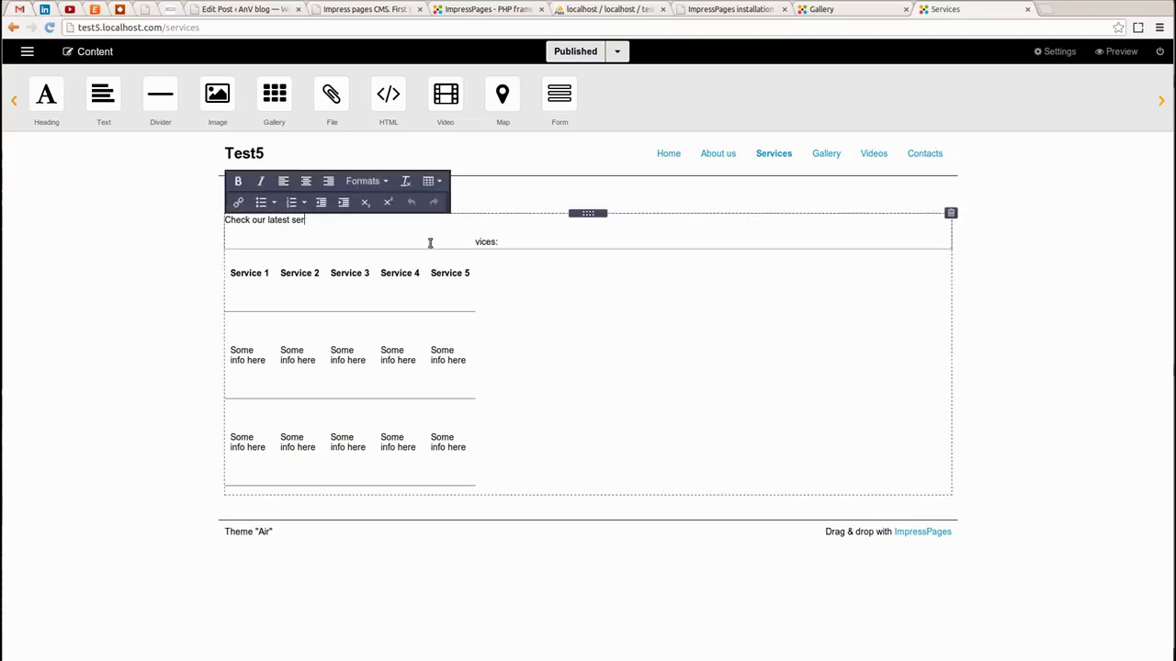
pyautogui.click(134, 279)
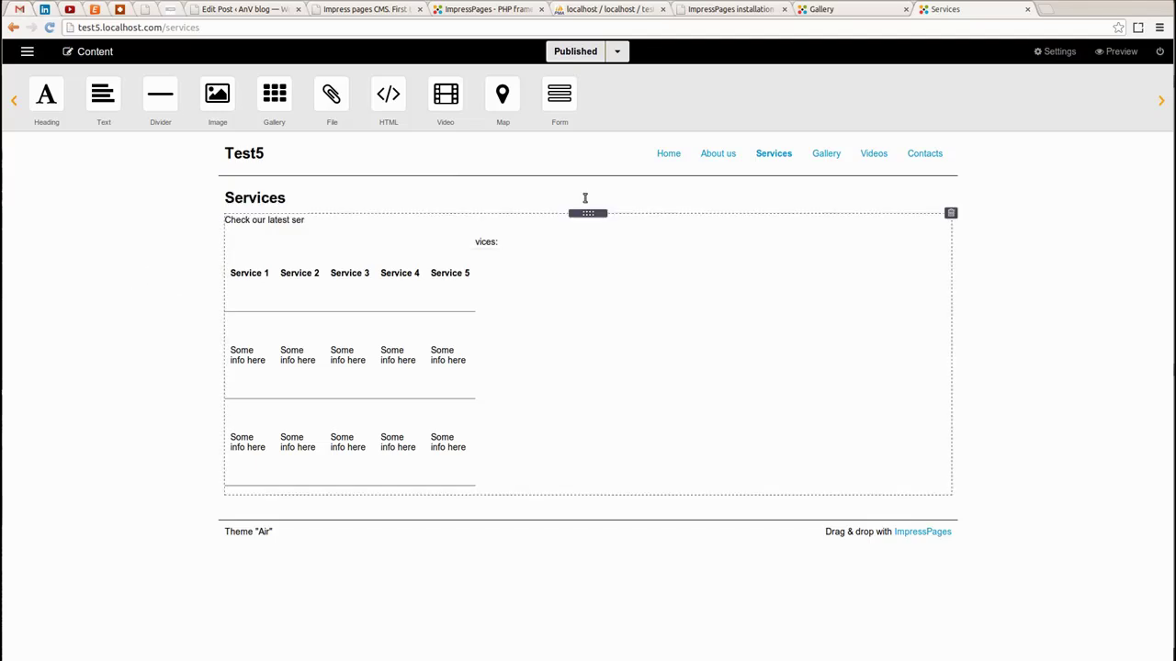
pyautogui.click(816, 155)
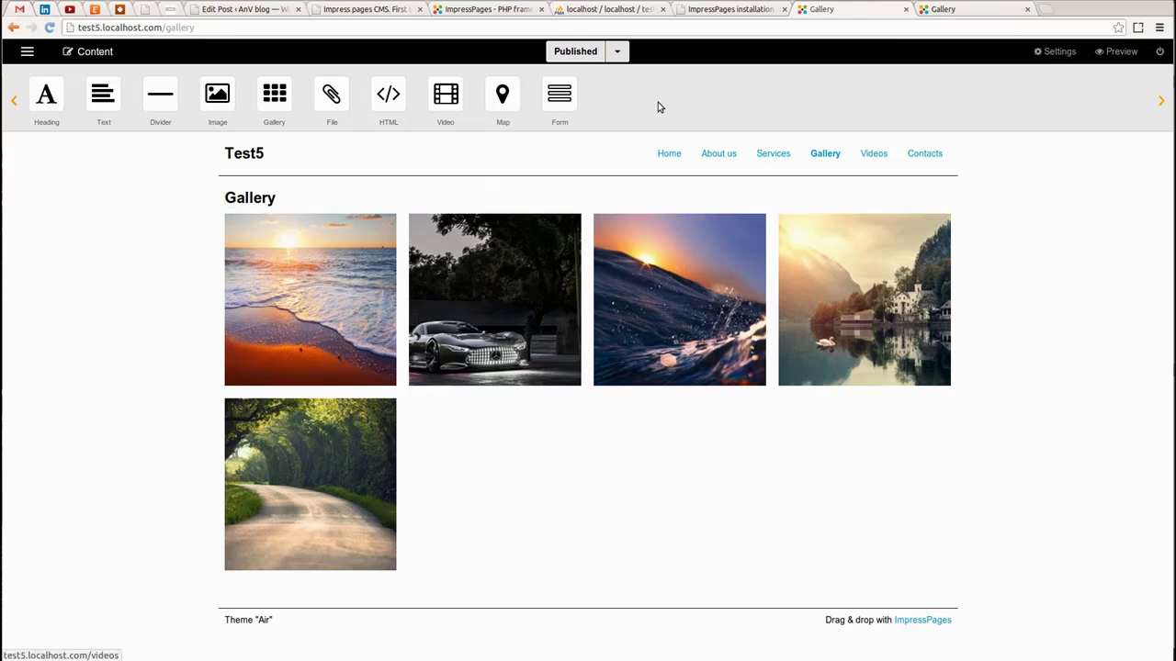
# Put an H3 heading reading 'Videos' on the empty Videos page
pyautogui.click(956, 10)
pyautogui.click(845, 11)
pyautogui.click(873, 155)
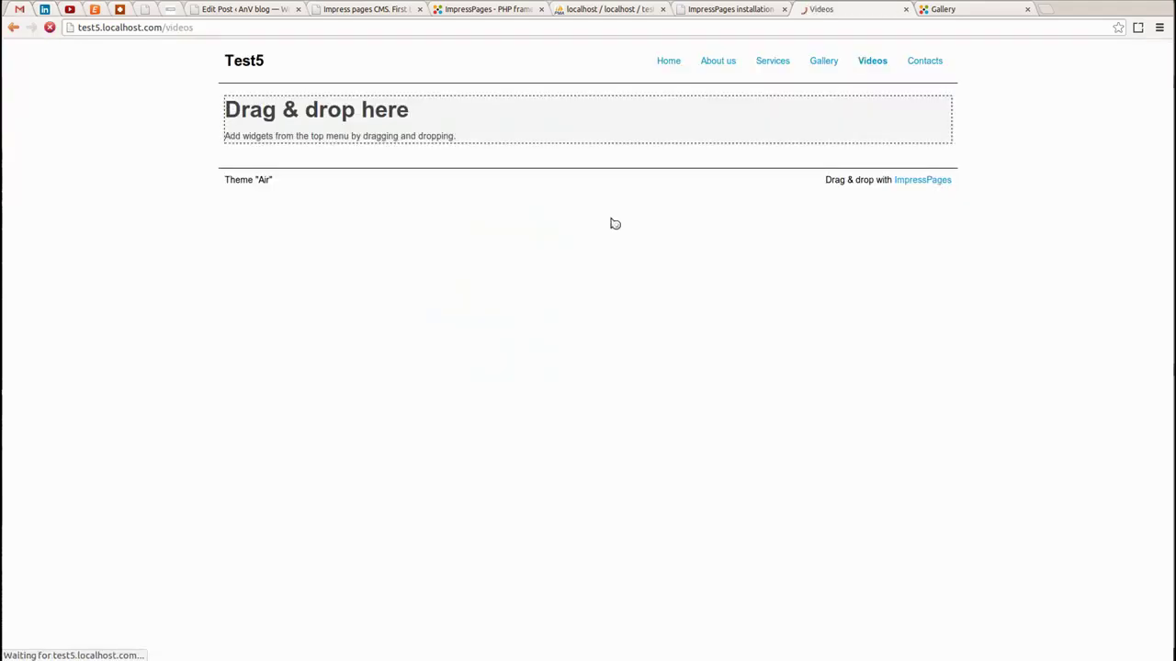
pyautogui.moveTo(62, 90); pyautogui.dragTo(281, 220)
pyautogui.write('Videos')
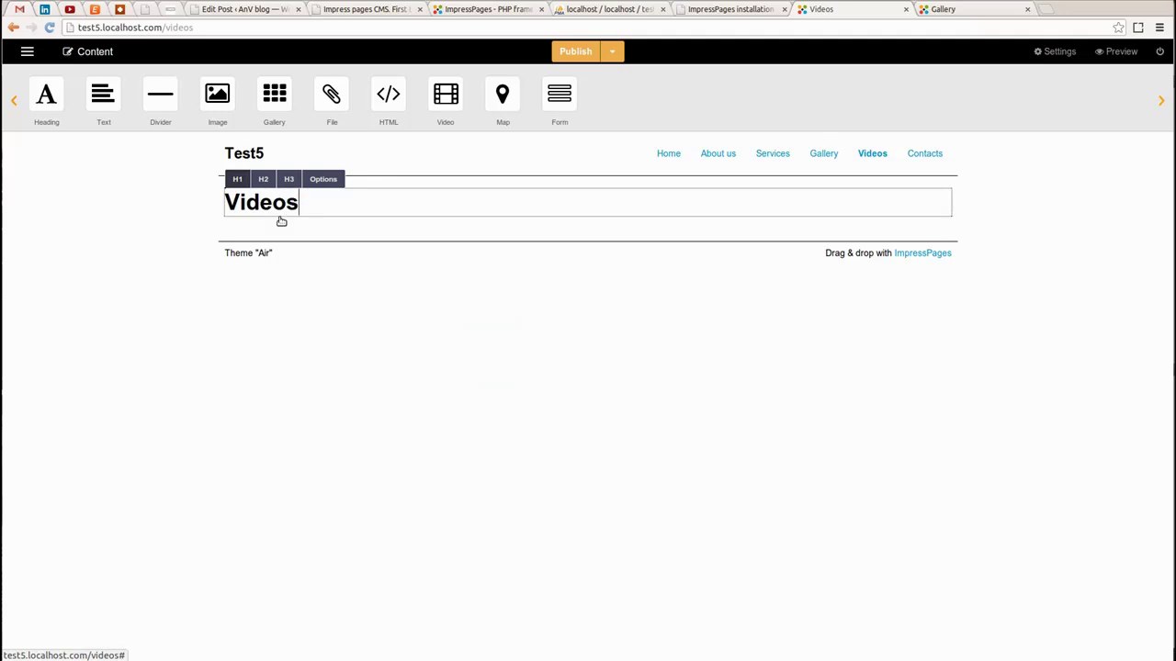
pyautogui.click(288, 180)
pyautogui.click(132, 227)
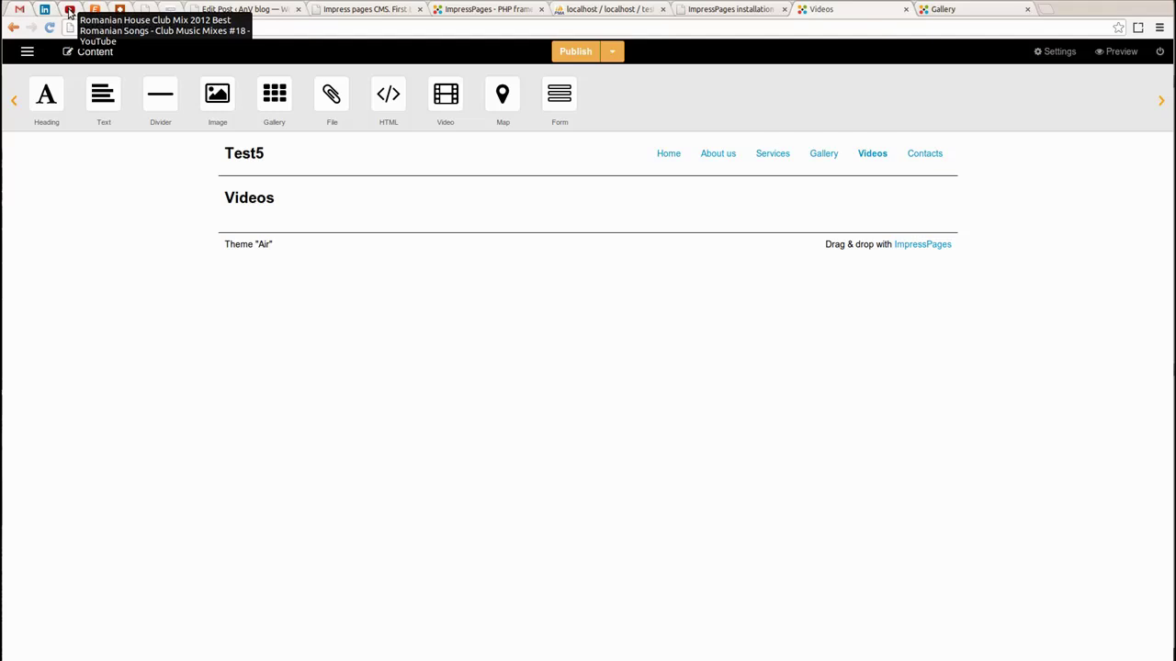
pyautogui.click(1043, 12)
# Copy the web address of YouTube's Soft Jazz Sexy Instrumental Relaxation Saxophone video, then return to the editor
pyautogui.write('youtube.com')
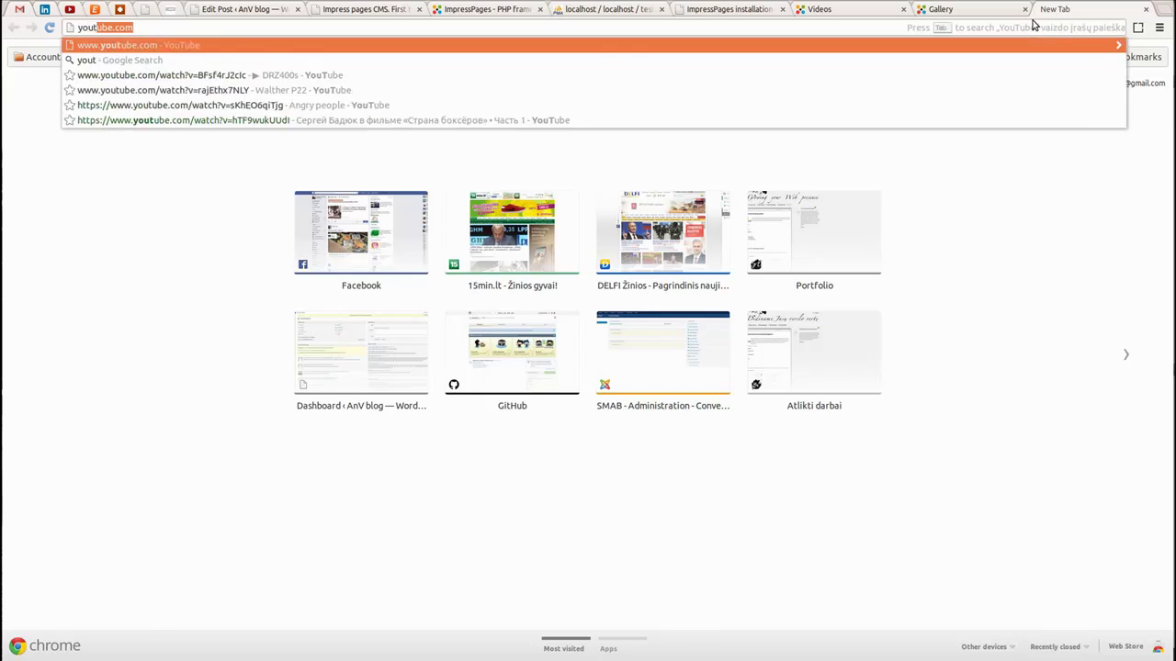
pyautogui.press('Return')
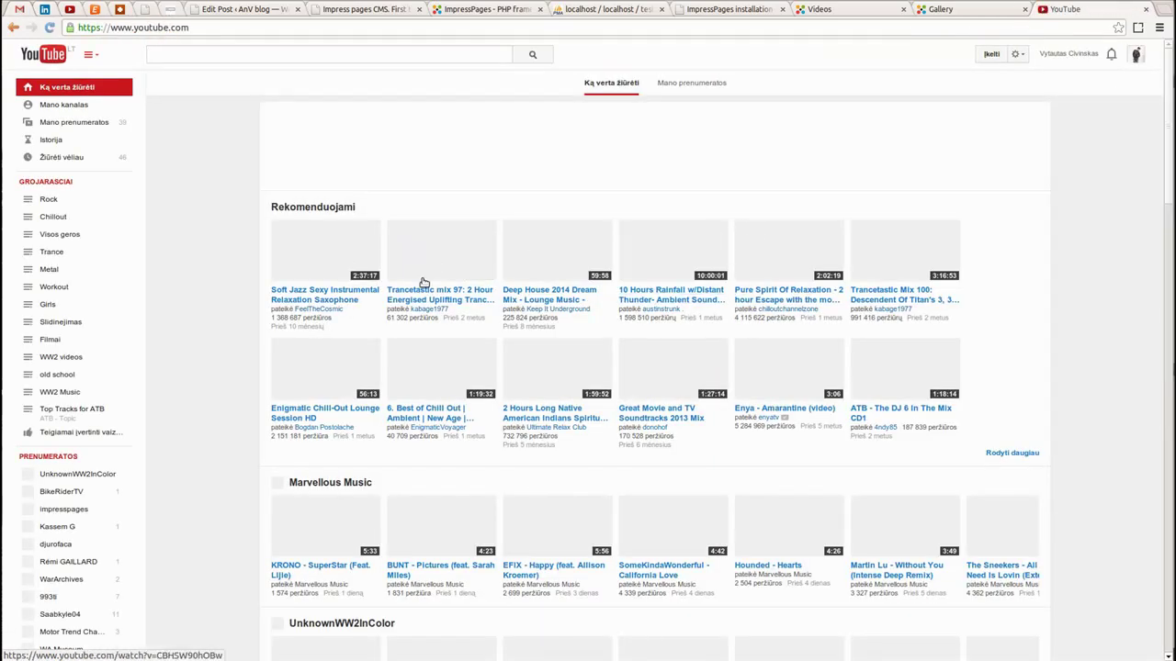
pyautogui.click(330, 255)
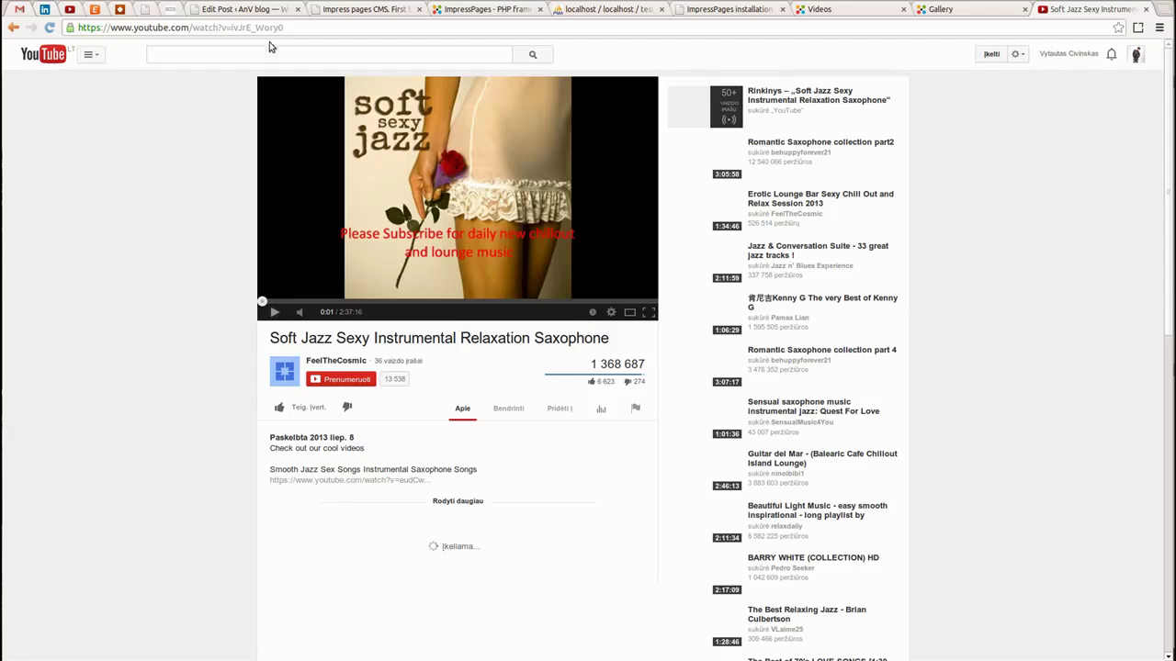
pyautogui.hotkey('ctrl', 'l')
pyautogui.hotkey('ctrl', 'c')
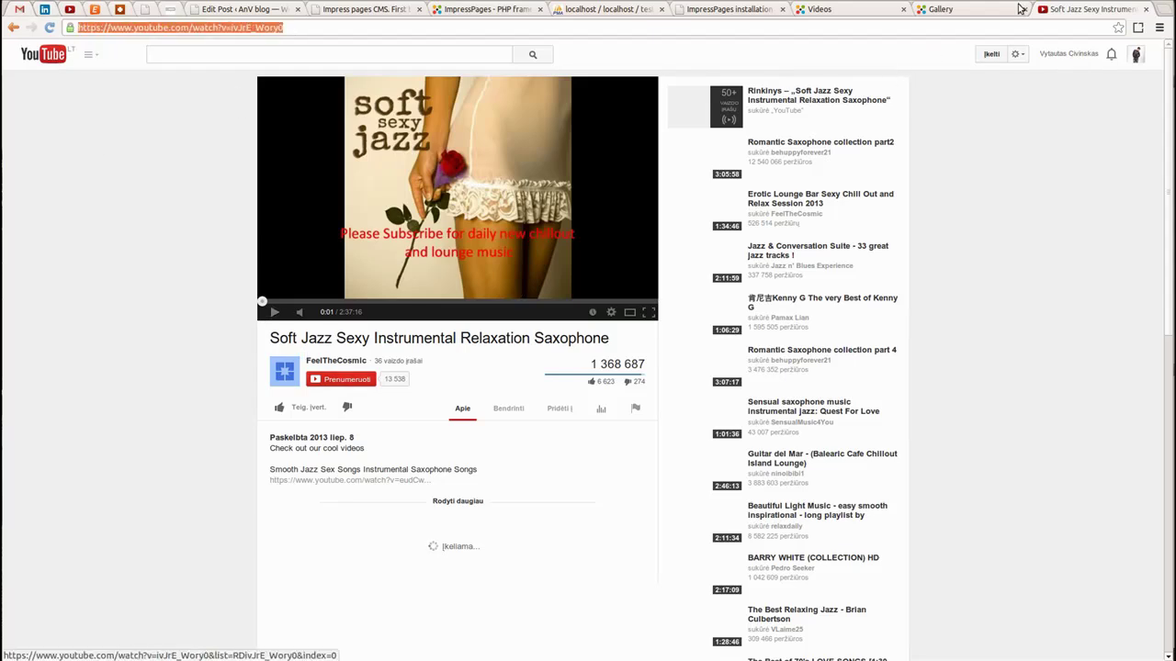
pyautogui.hotkey('ctrl', 'shift', 'Tab')
pyautogui.hotkey('ctrl', 'shift', 'Tab')
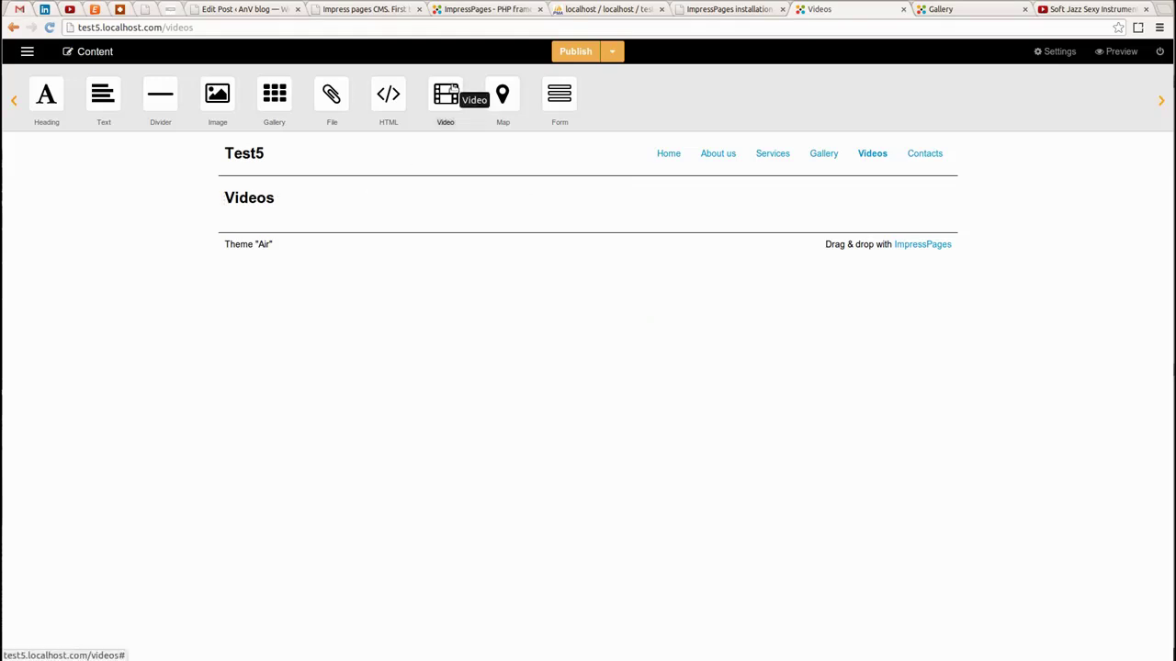
# Add a Video widget under the Videos heading using the pasted YouTube saxophone link
pyautogui.moveTo(442, 98); pyautogui.dragTo(287, 212)
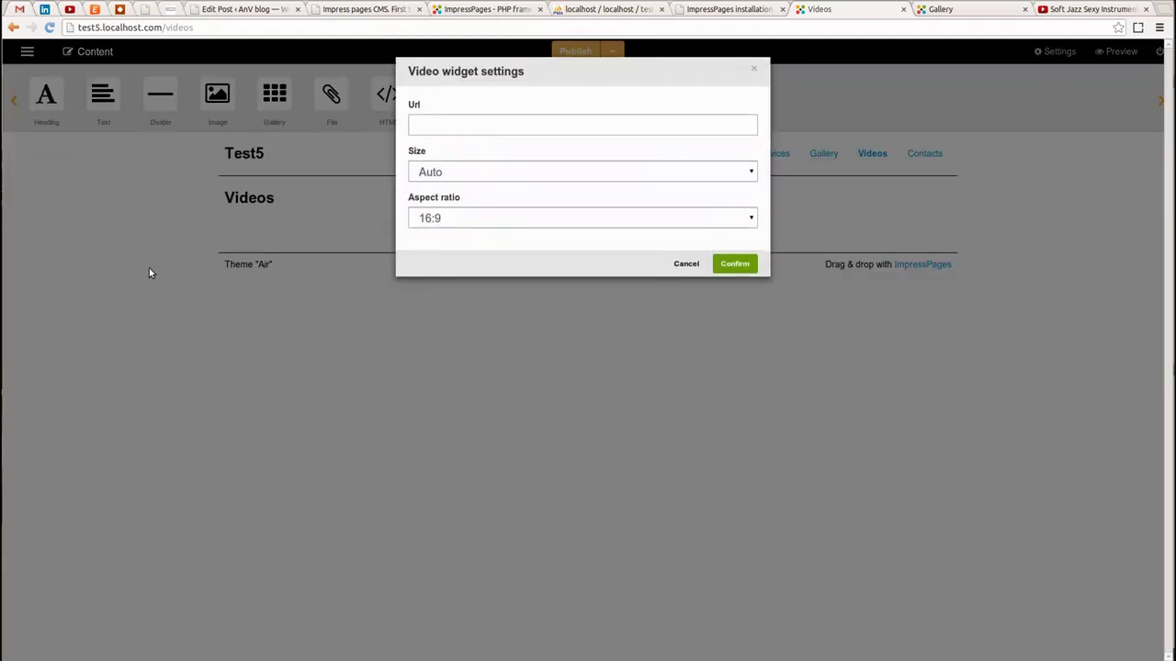
pyautogui.click(467, 124)
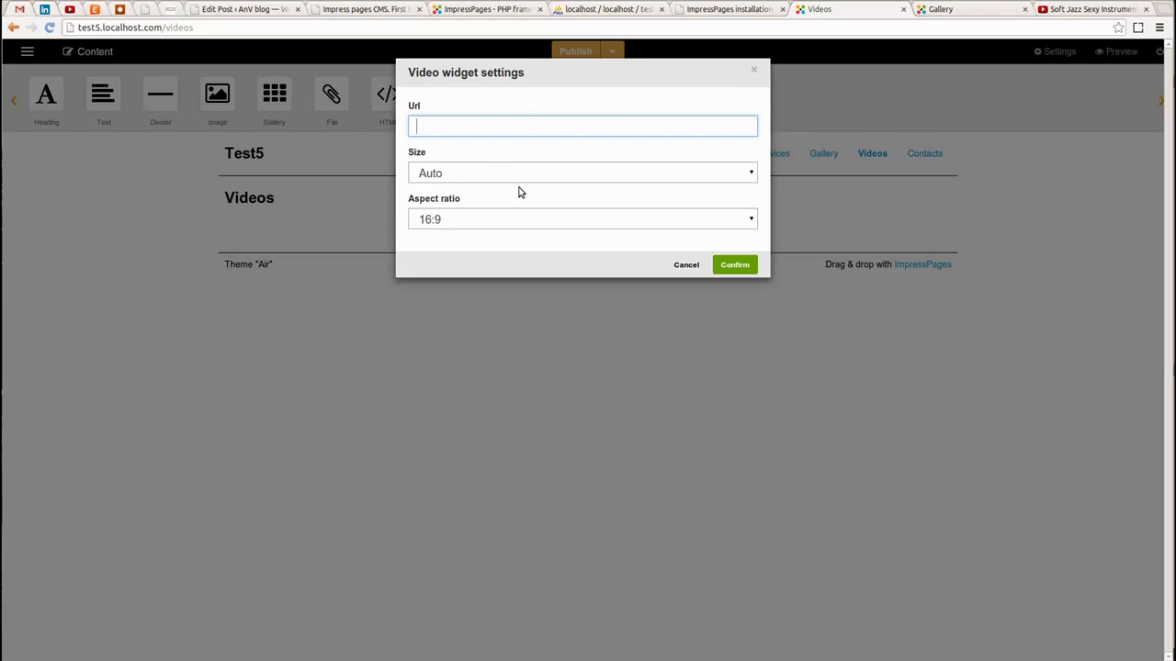
pyautogui.hotkey('ctrl', 'v')
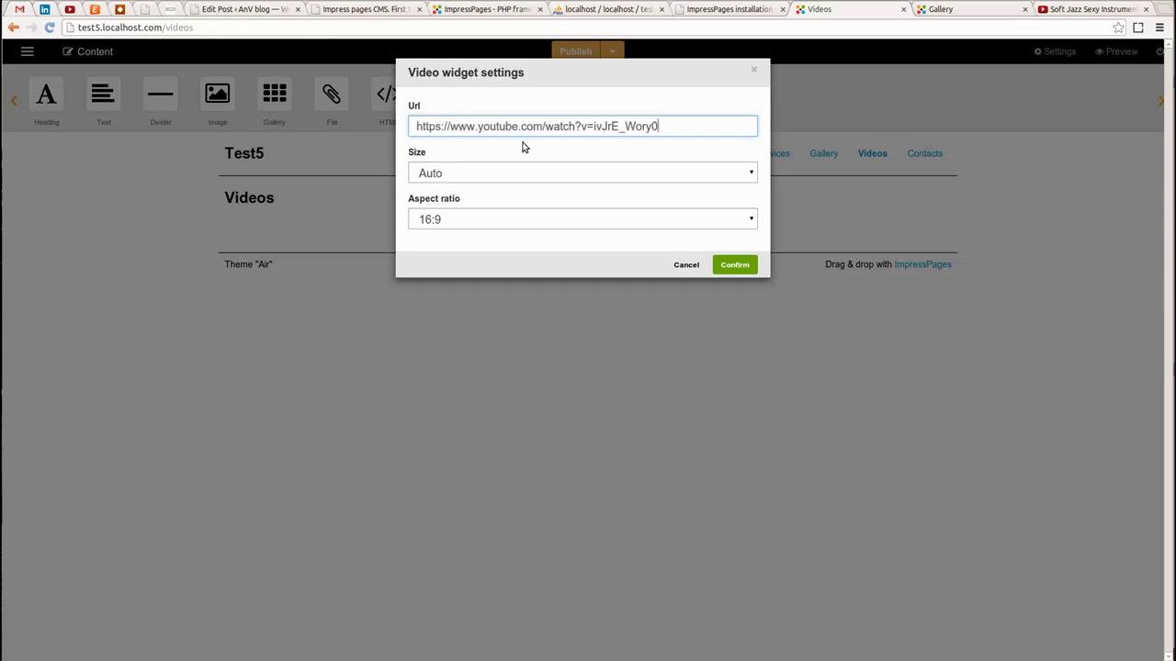
pyautogui.click(727, 265)
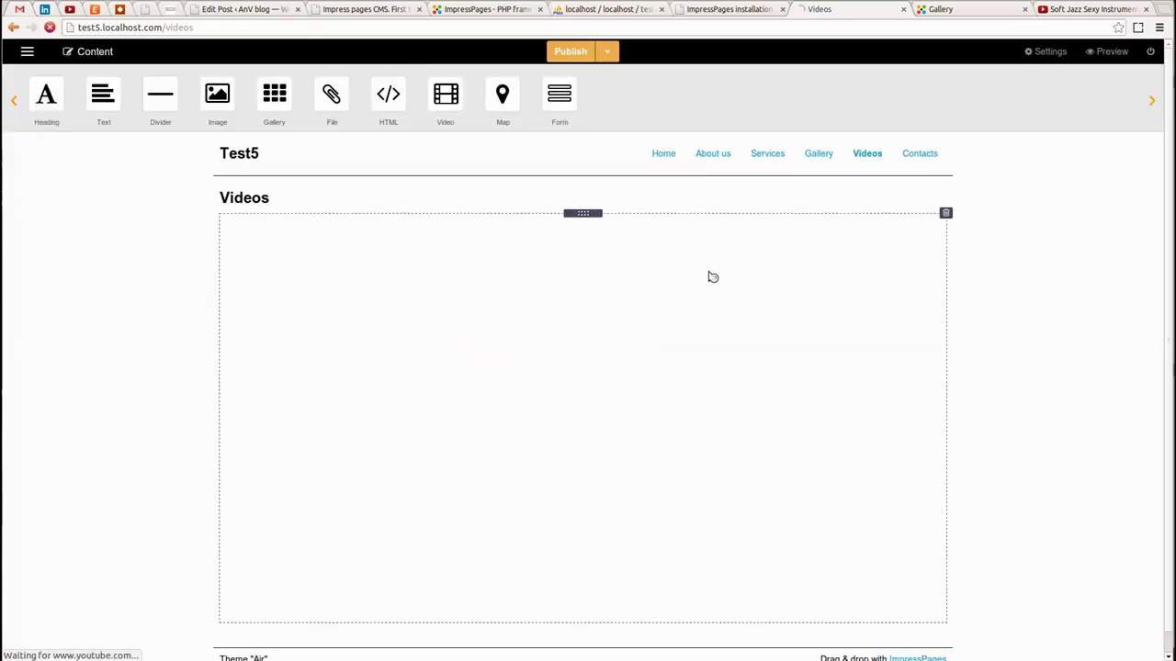
pyautogui.scroll(-1, 237, 241)
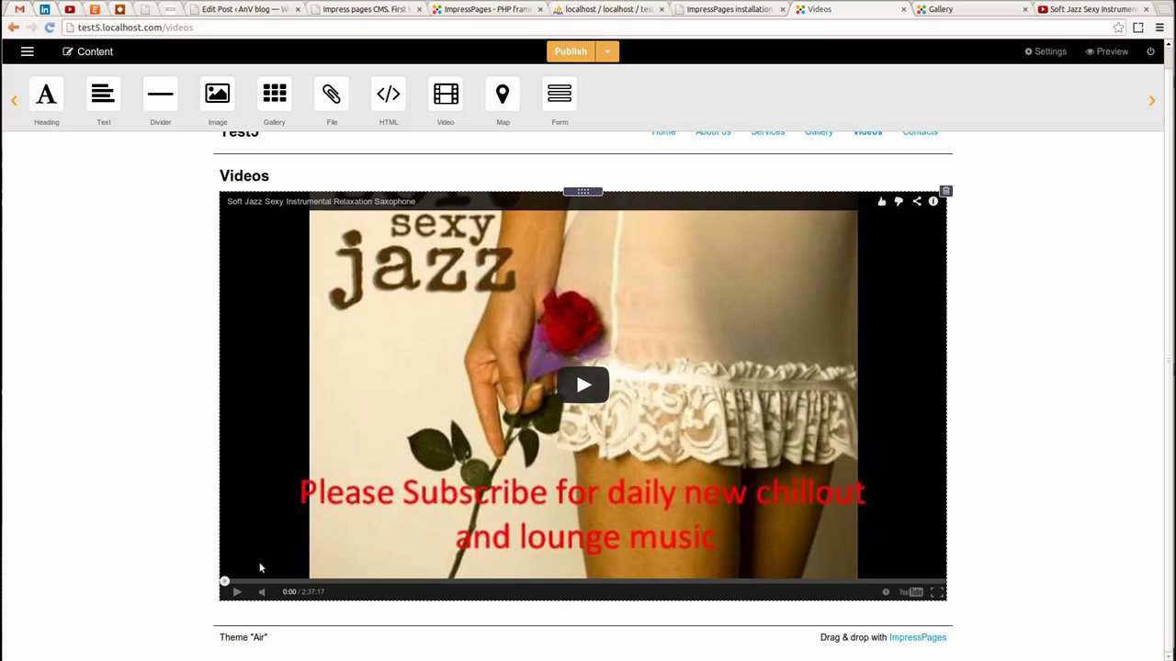
# Save and publish the Videos page
pyautogui.click(608, 55)
pyautogui.click(633, 107)
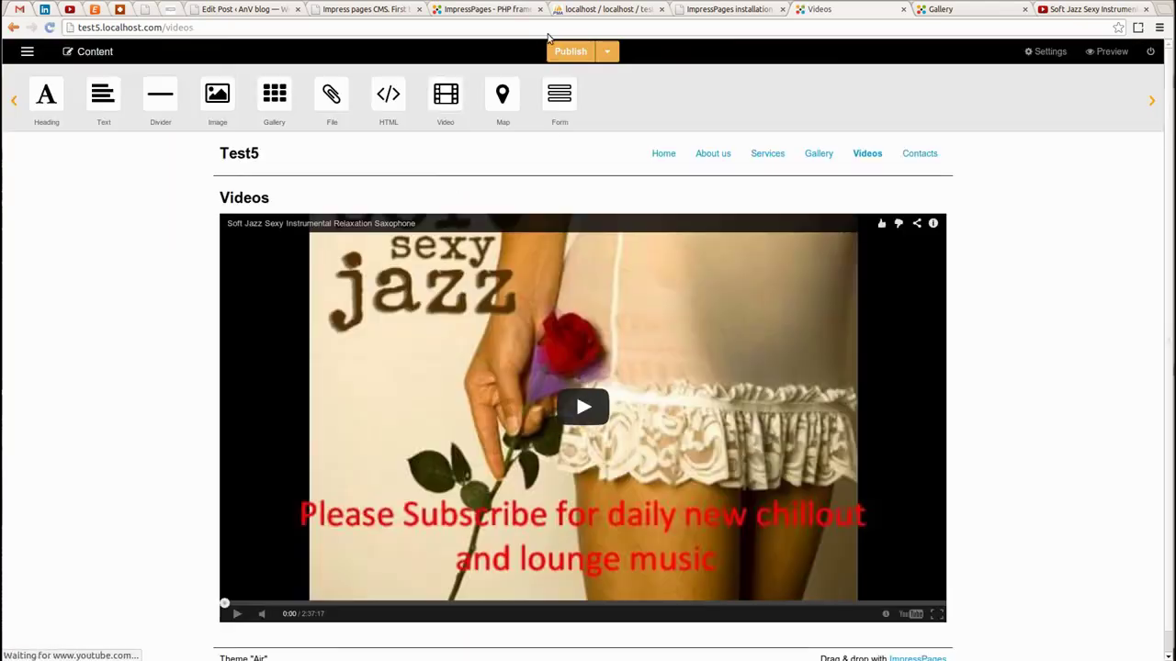
pyautogui.click(570, 51)
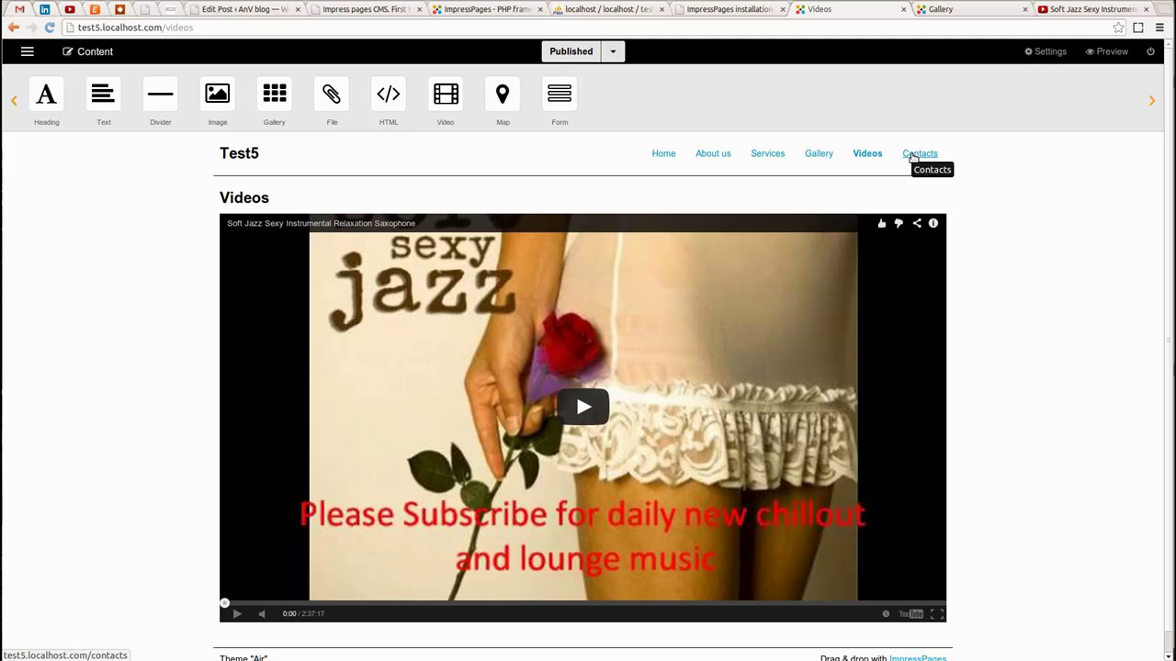
# On the Contacts page, add a 'Contacts' heading in the smaller H2 size
pyautogui.click(910, 156)
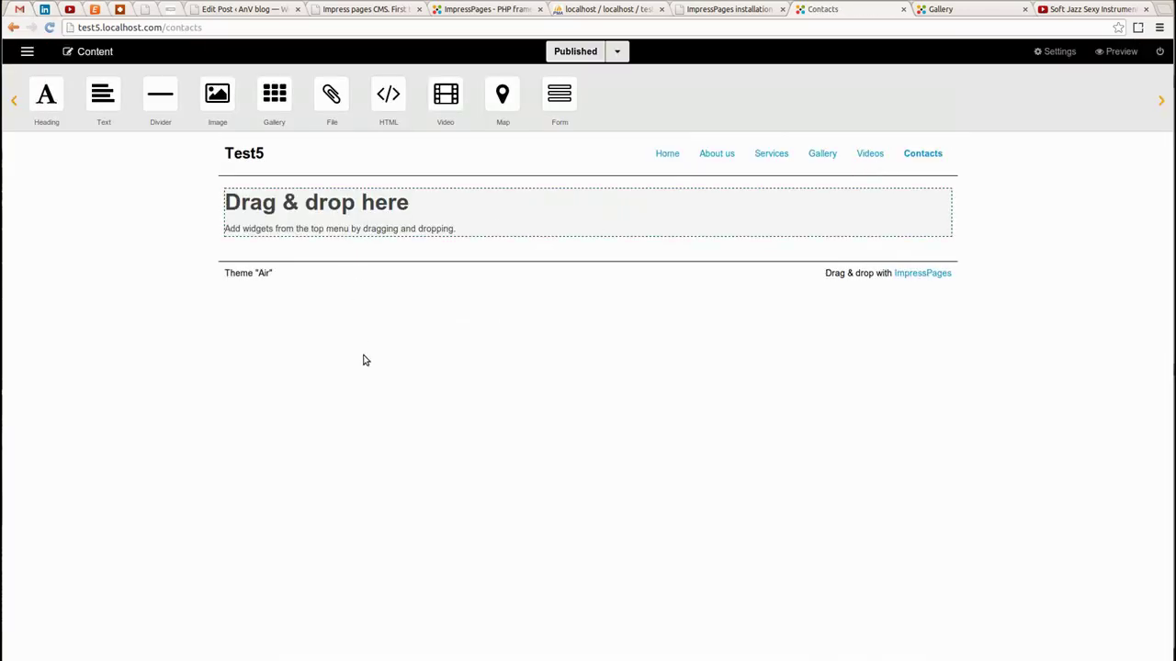
pyautogui.moveTo(55, 108); pyautogui.dragTo(387, 211)
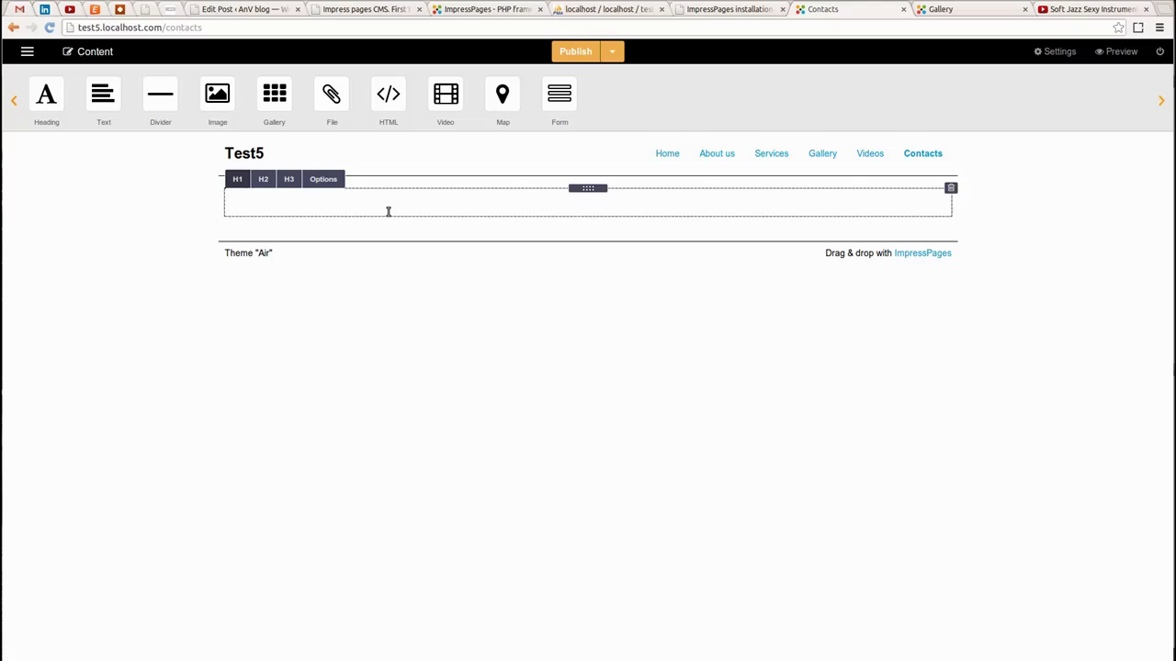
pyautogui.write('Contacts')
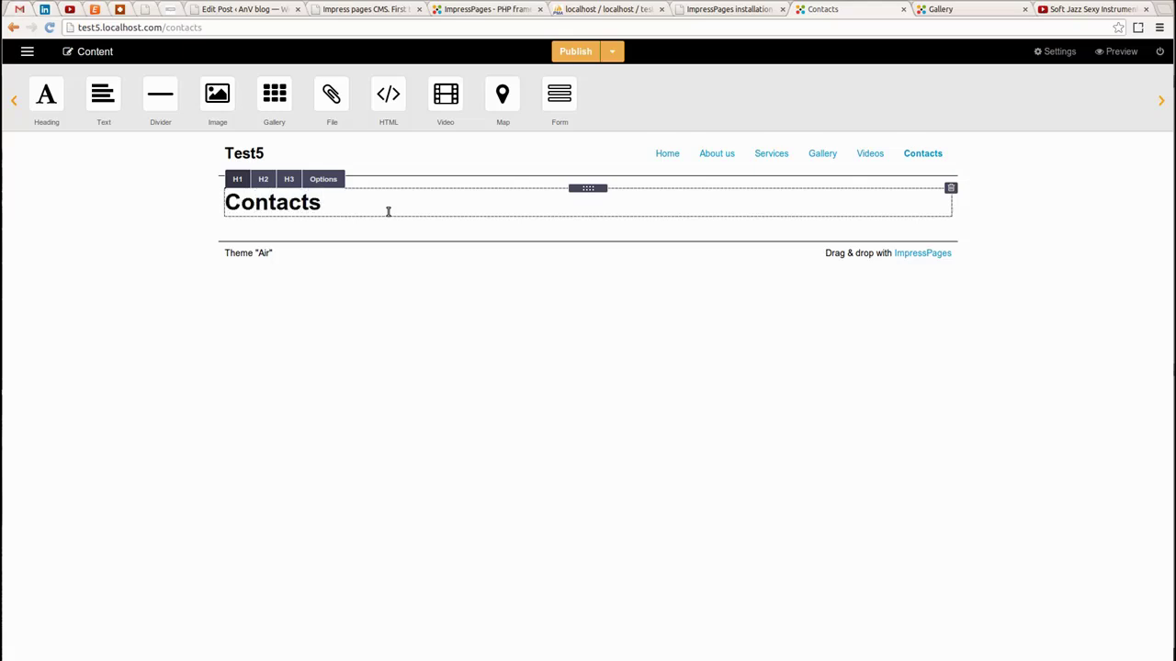
pyautogui.click(290, 179)
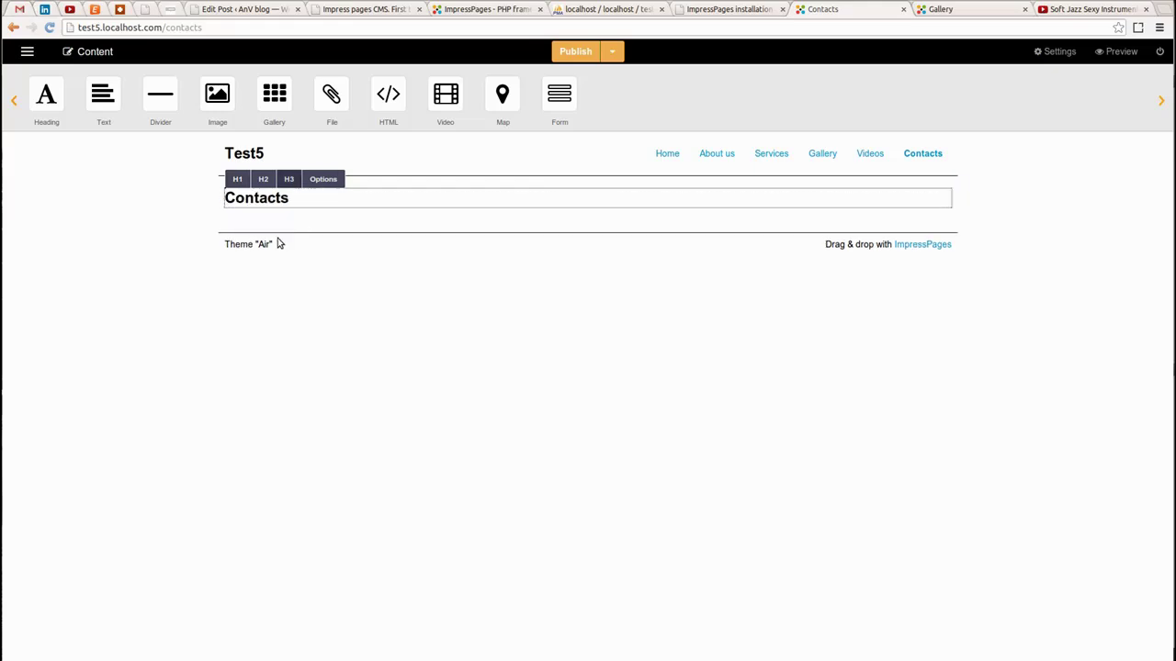
# Place a contact form below the Contacts heading and open its settings
pyautogui.click(113, 210)
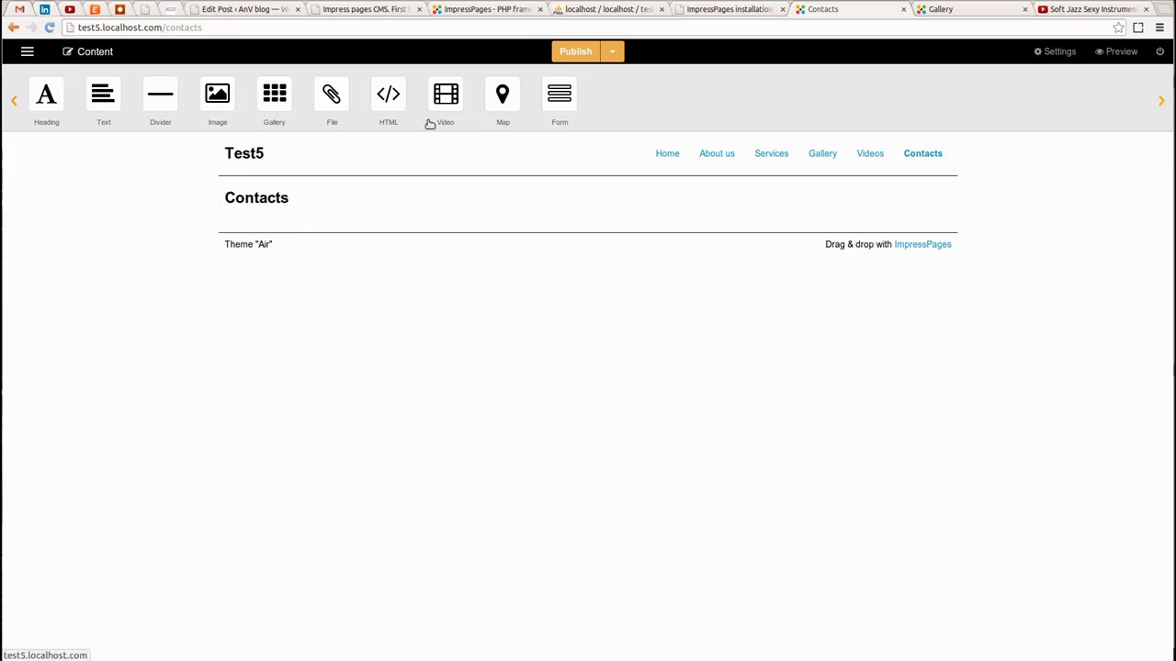
pyautogui.moveTo(560, 95); pyautogui.dragTo(315, 210)
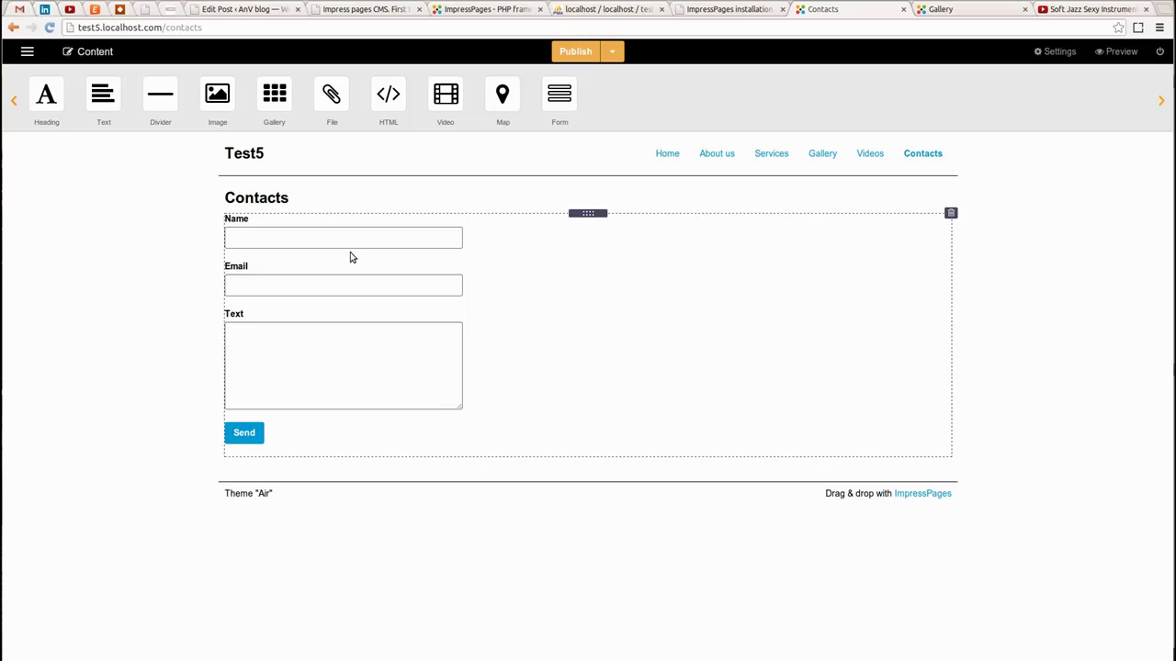
pyautogui.click(286, 253)
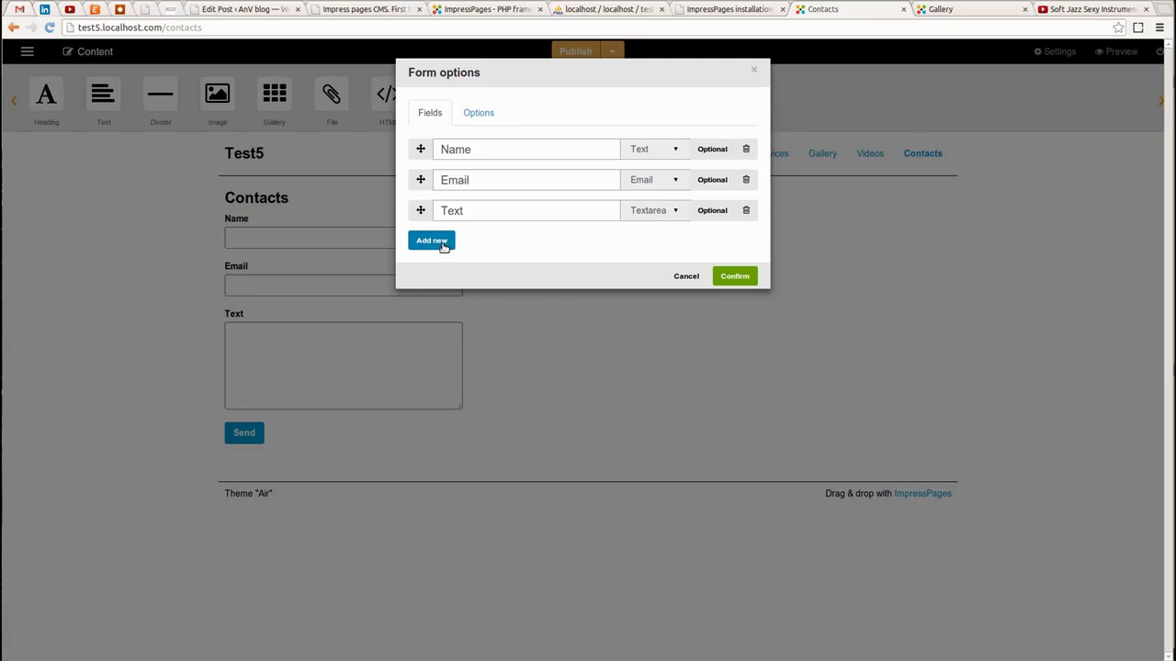
# Add two new text fields named Surname and Phone to the form
pyautogui.click(442, 242)
pyautogui.click(483, 242)
pyautogui.write('S')
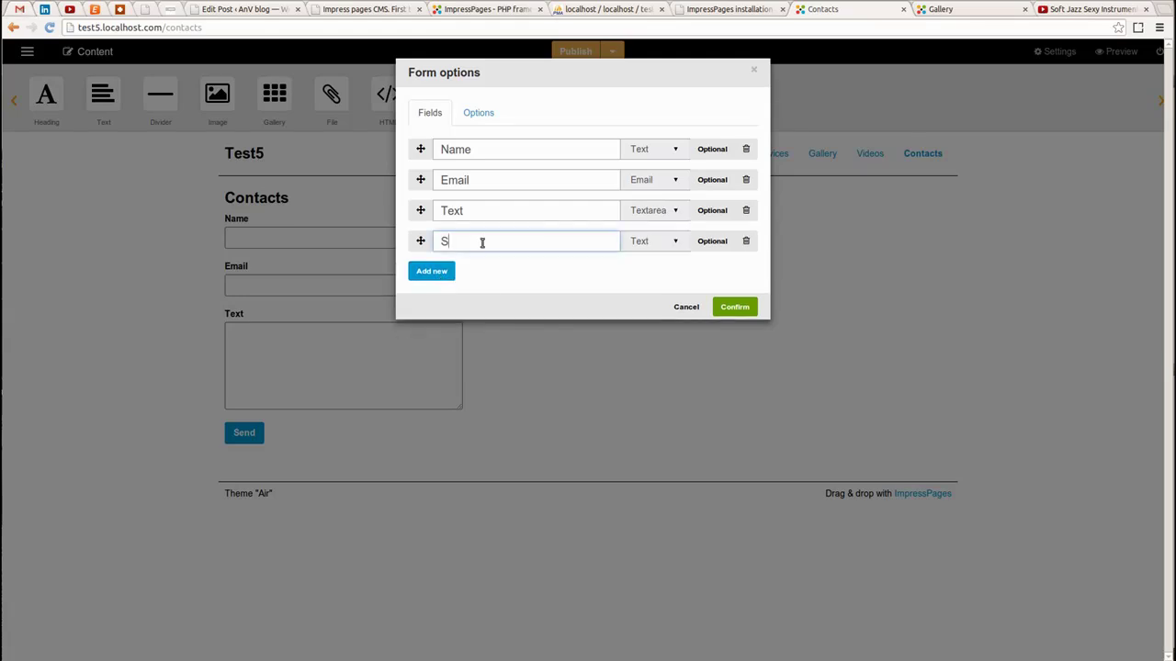
pyautogui.write('urname')
pyautogui.click(431, 278)
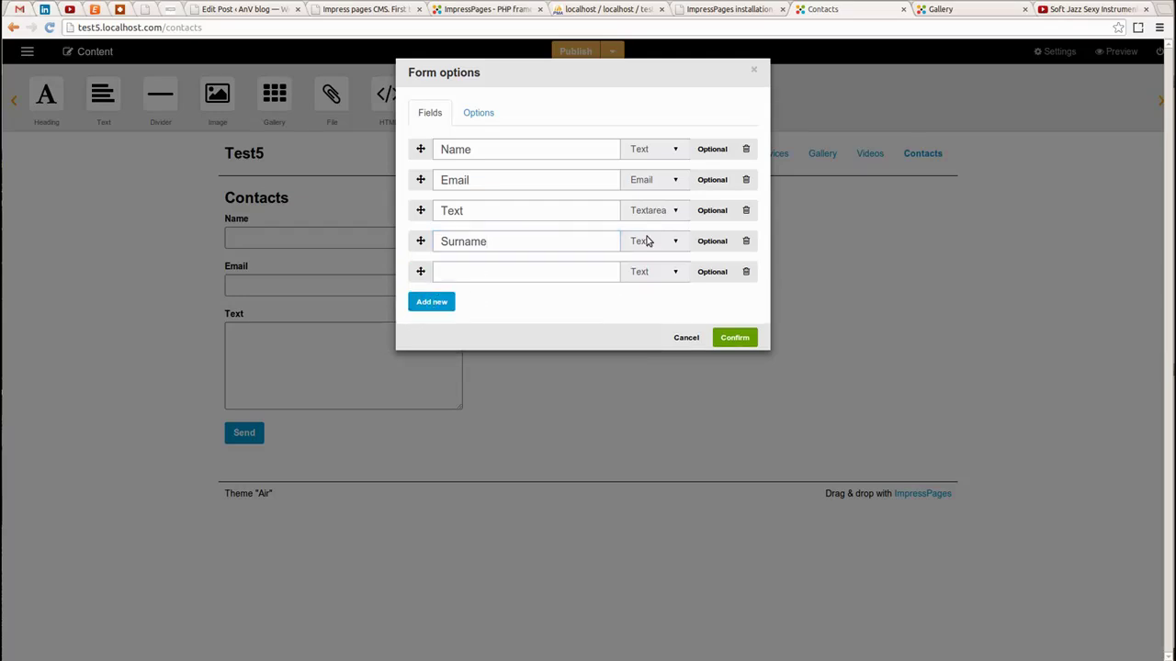
pyautogui.click(516, 270)
pyautogui.write('Phone')
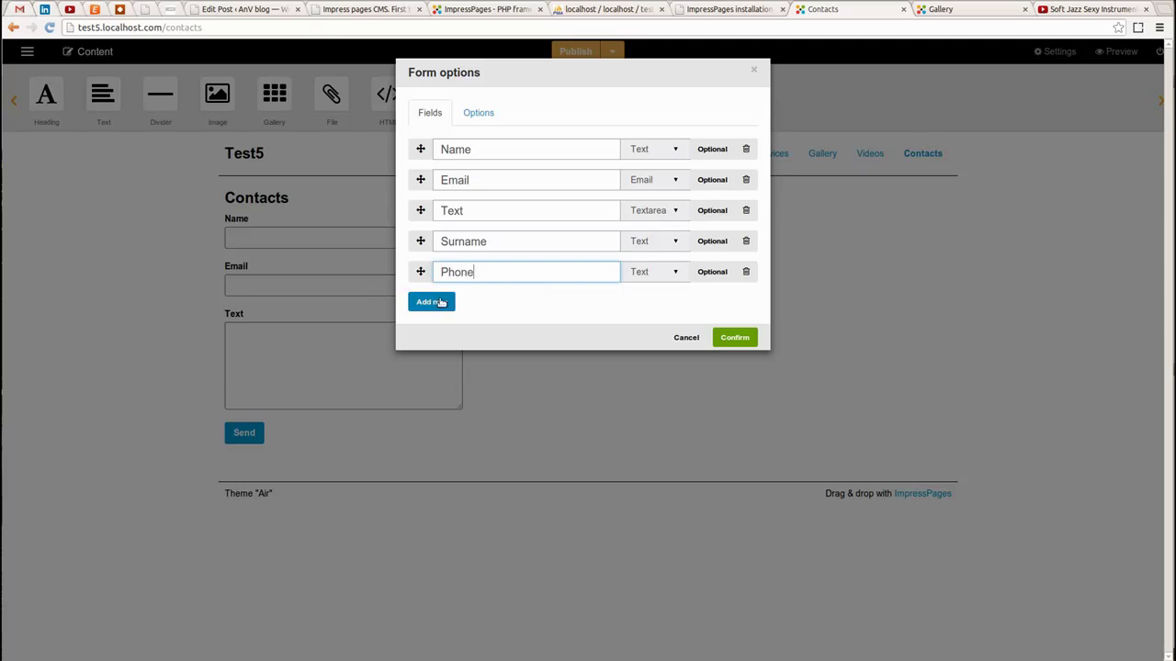
# Add a Captcha field labelled 'Please enter text'
pyautogui.click(440, 309)
pyautogui.click(672, 303)
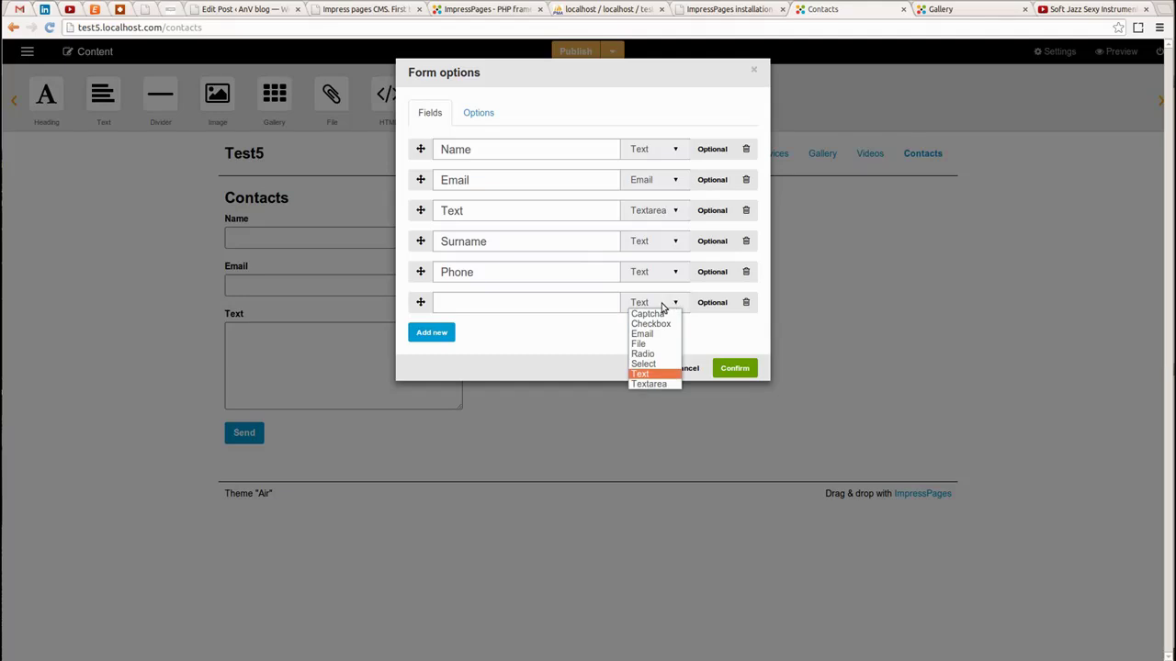
pyautogui.click(647, 314)
pyautogui.click(520, 301)
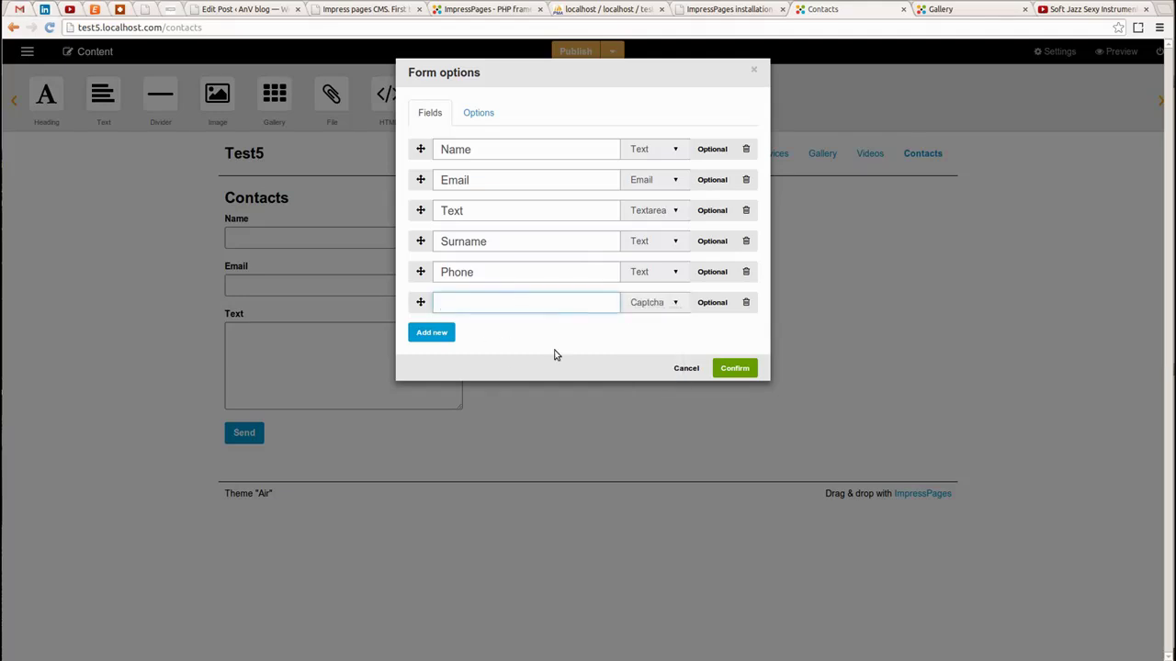
pyautogui.write('Please enter text:')
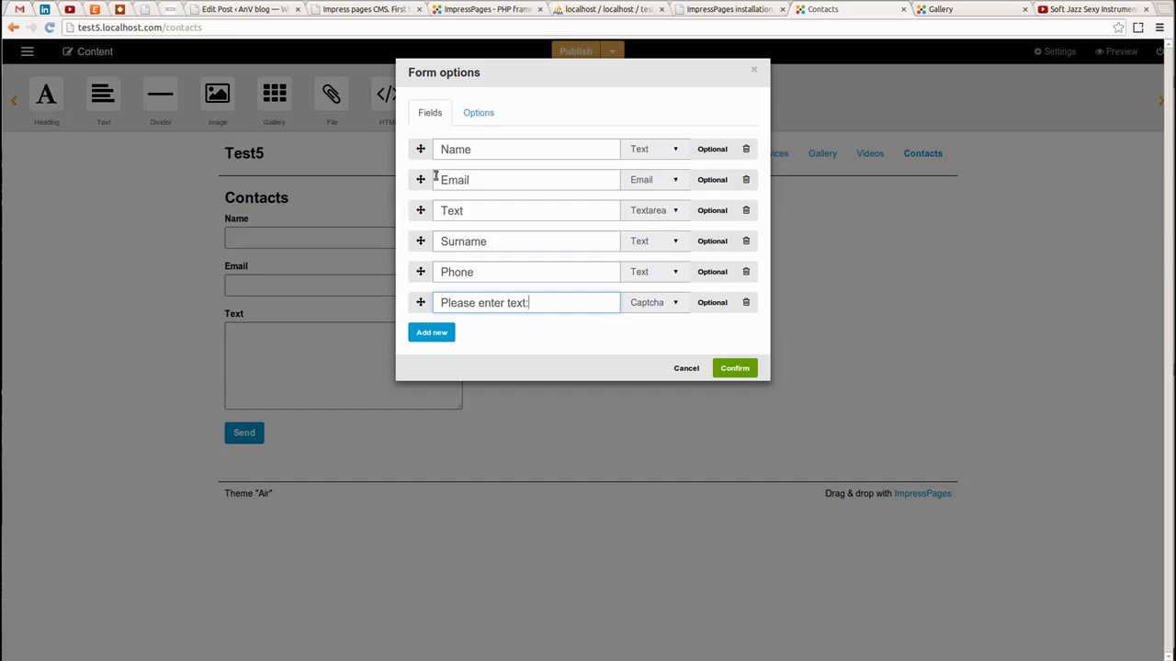
# Move Surname and Phone to second and third place, and make all fields except Phone required
pyautogui.moveTo(419, 240); pyautogui.dragTo(420, 183)
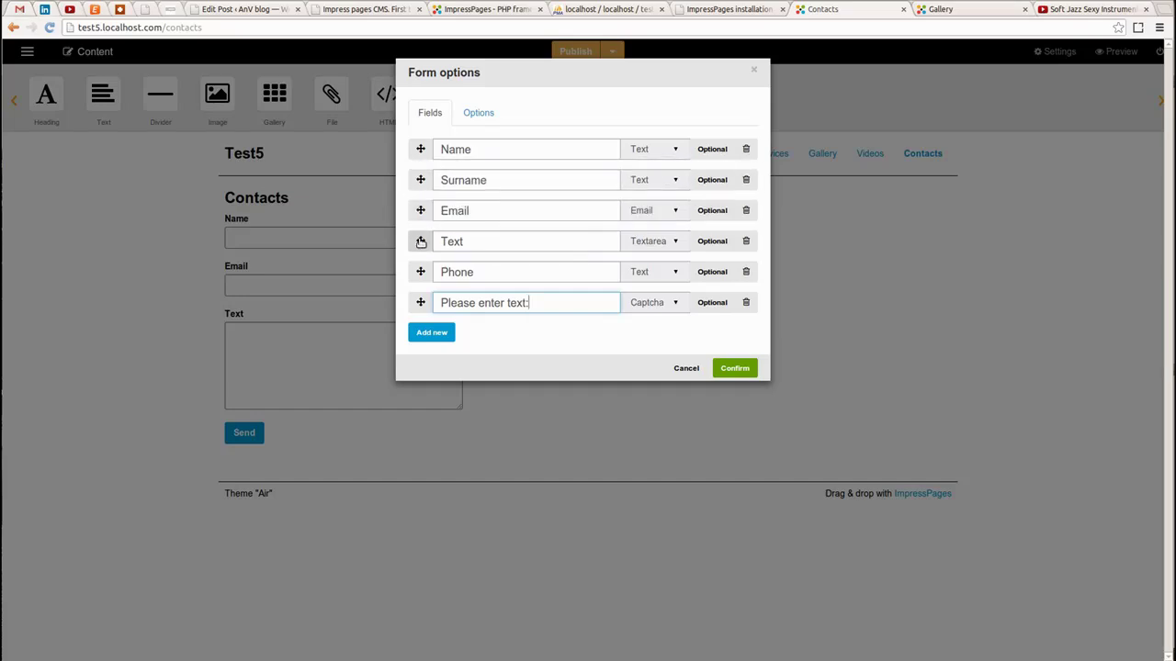
pyautogui.moveTo(422, 272); pyautogui.dragTo(417, 210)
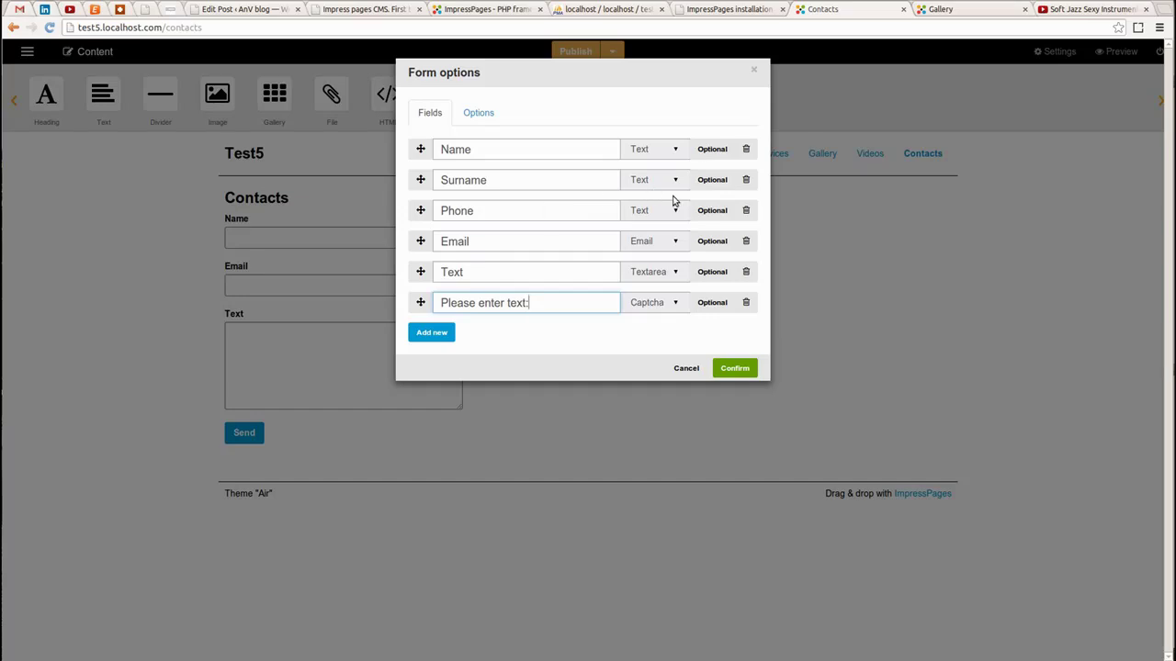
pyautogui.click(726, 149)
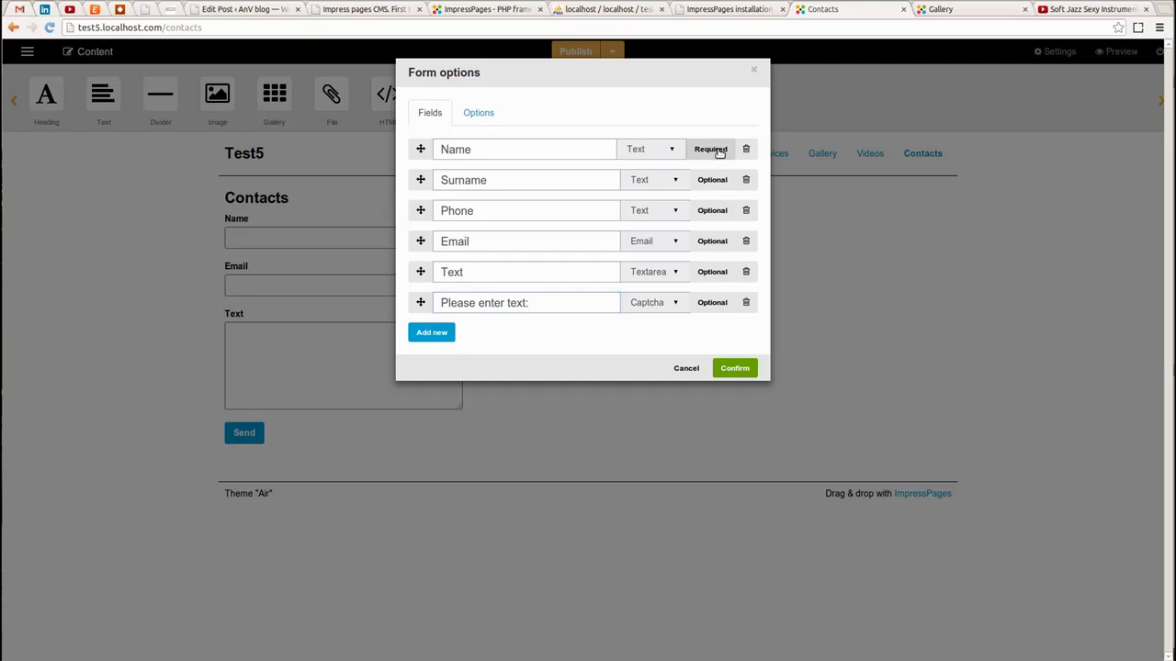
pyautogui.click(712, 180)
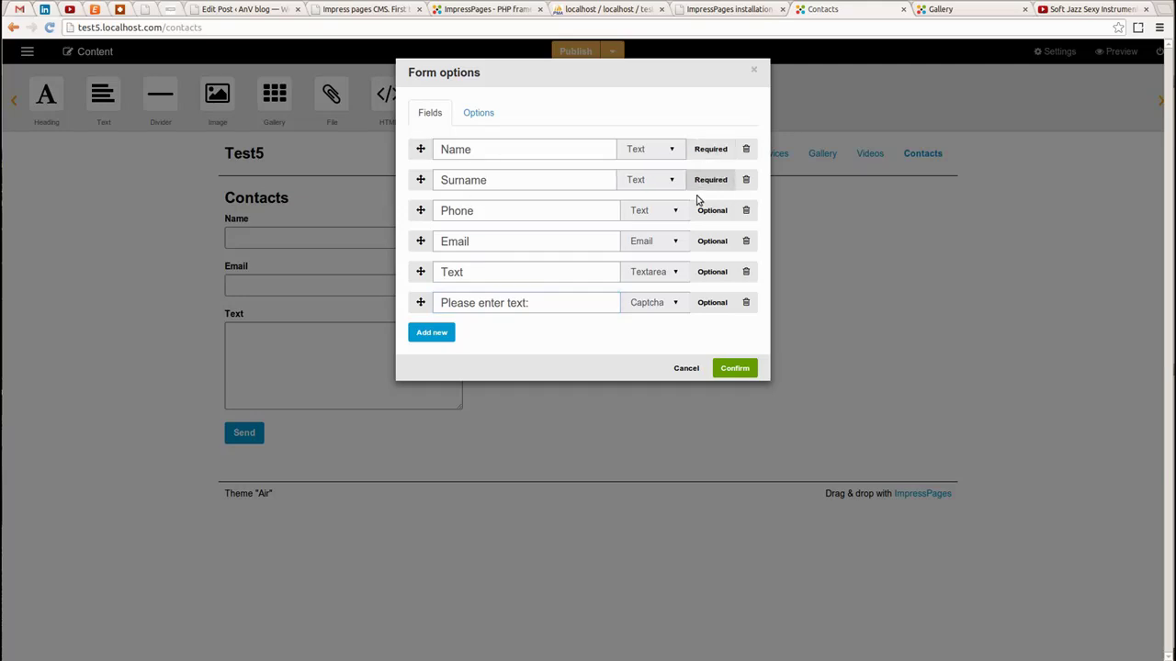
pyautogui.click(720, 244)
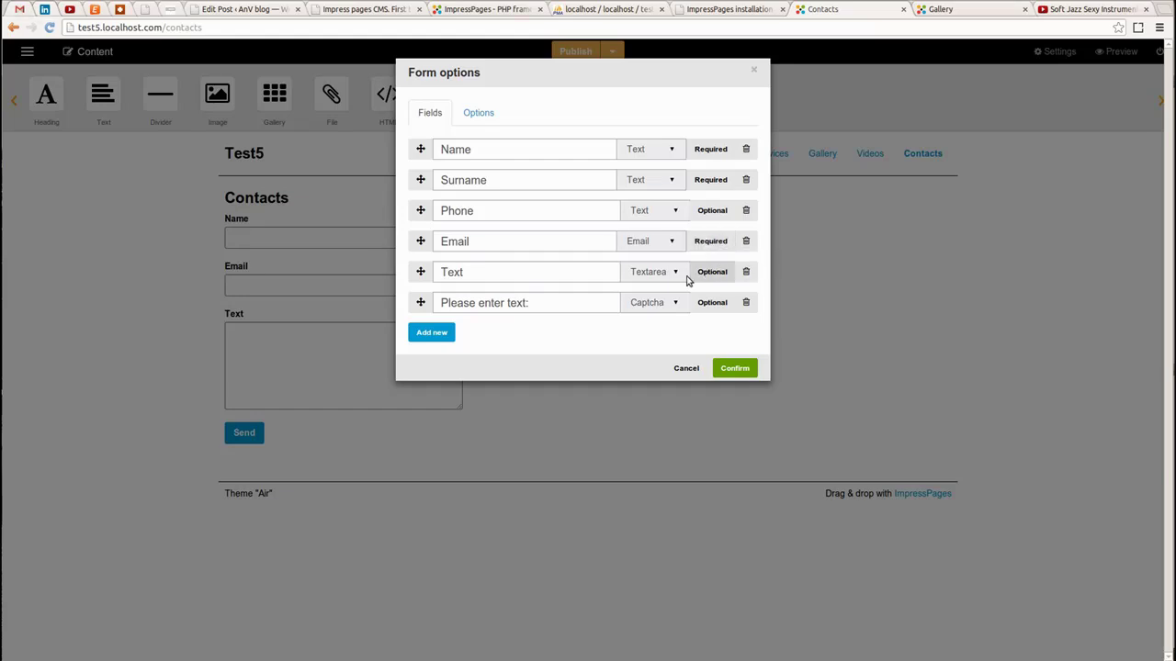
pyautogui.click(715, 274)
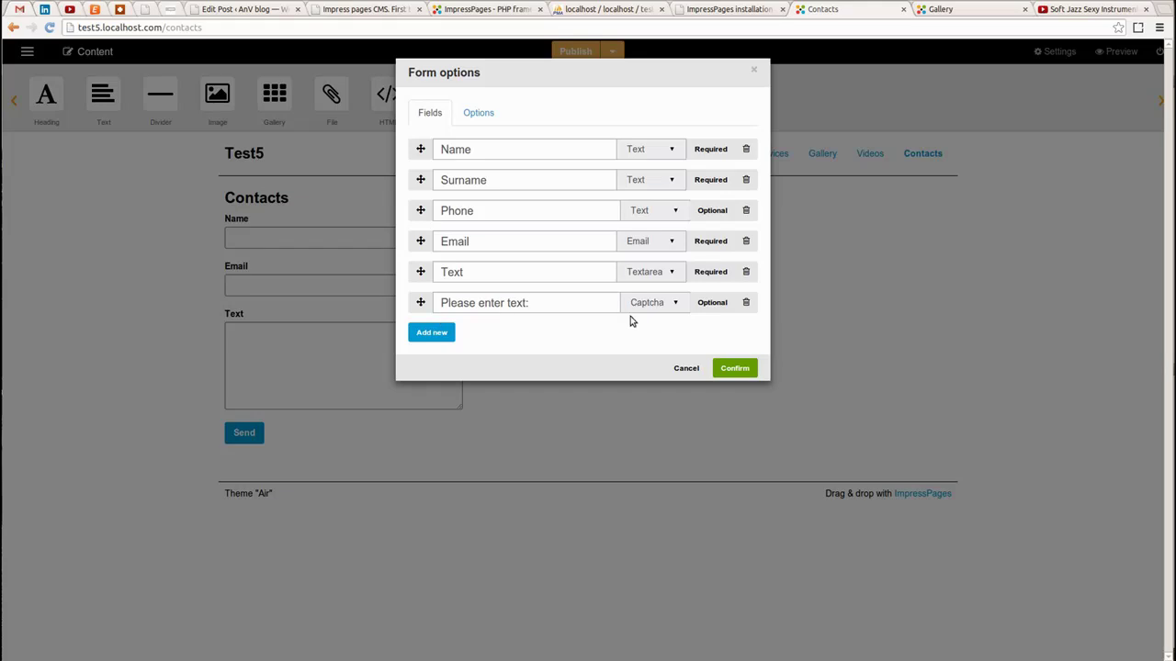
pyautogui.click(709, 304)
# Set the thank-you message 'Thank you for your letter!' and apply the form settings
pyautogui.click(487, 113)
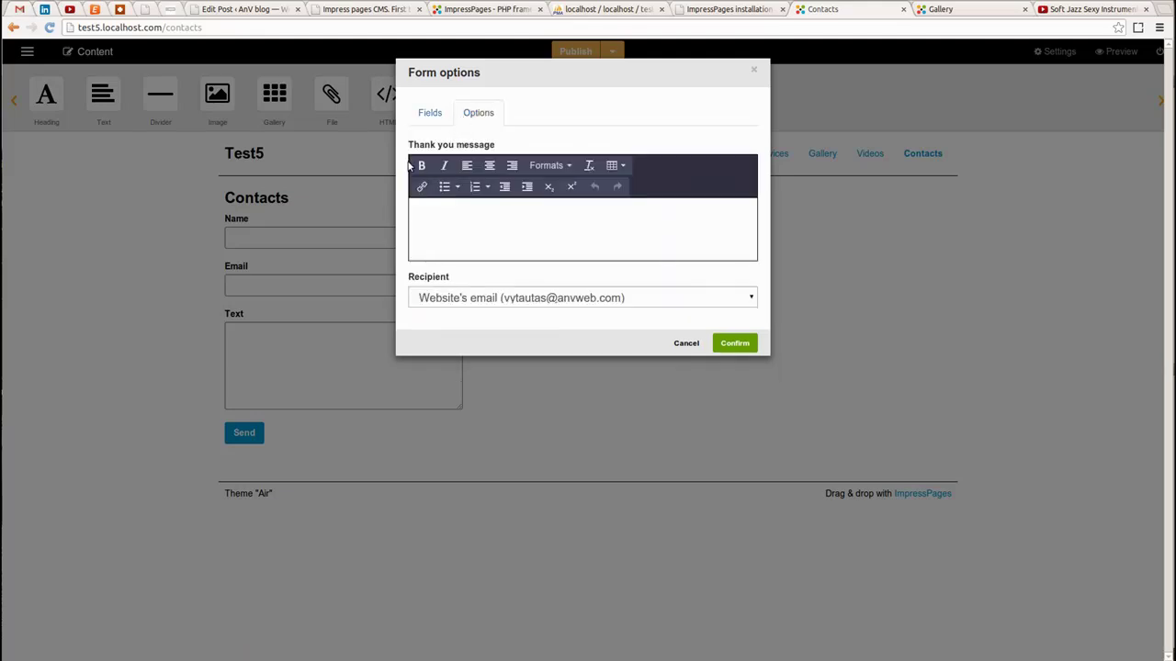
pyautogui.click(461, 218)
pyautogui.write('Thank you for your letter! :)')
pyautogui.click(430, 113)
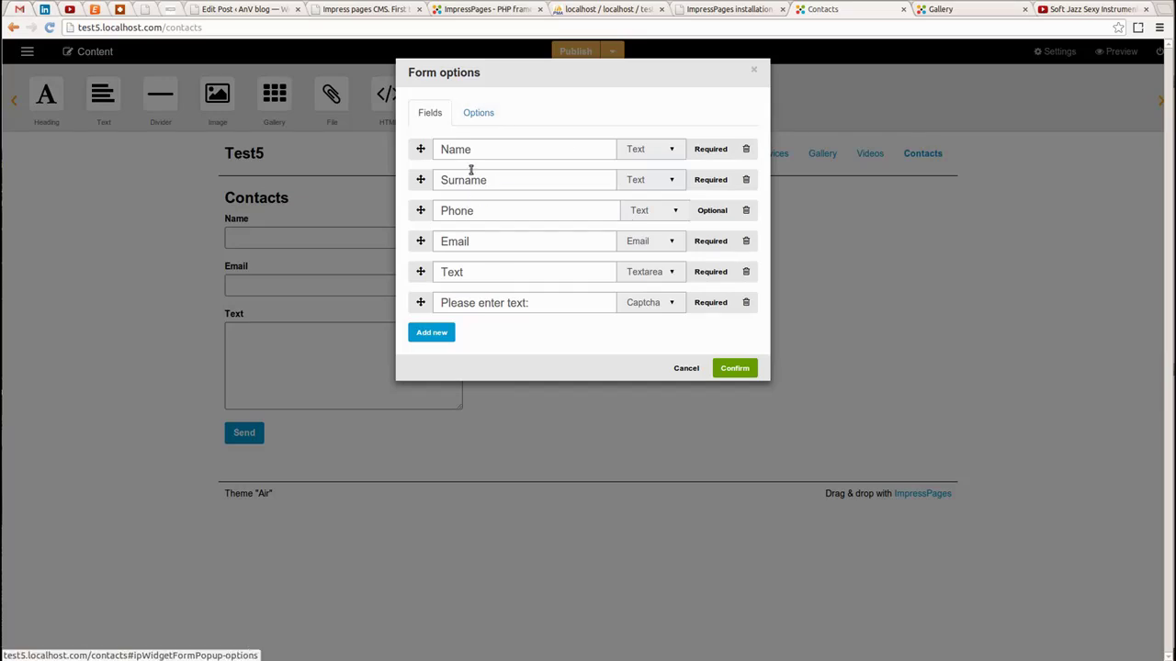
pyautogui.click(481, 123)
pyautogui.click(430, 114)
pyautogui.click(733, 368)
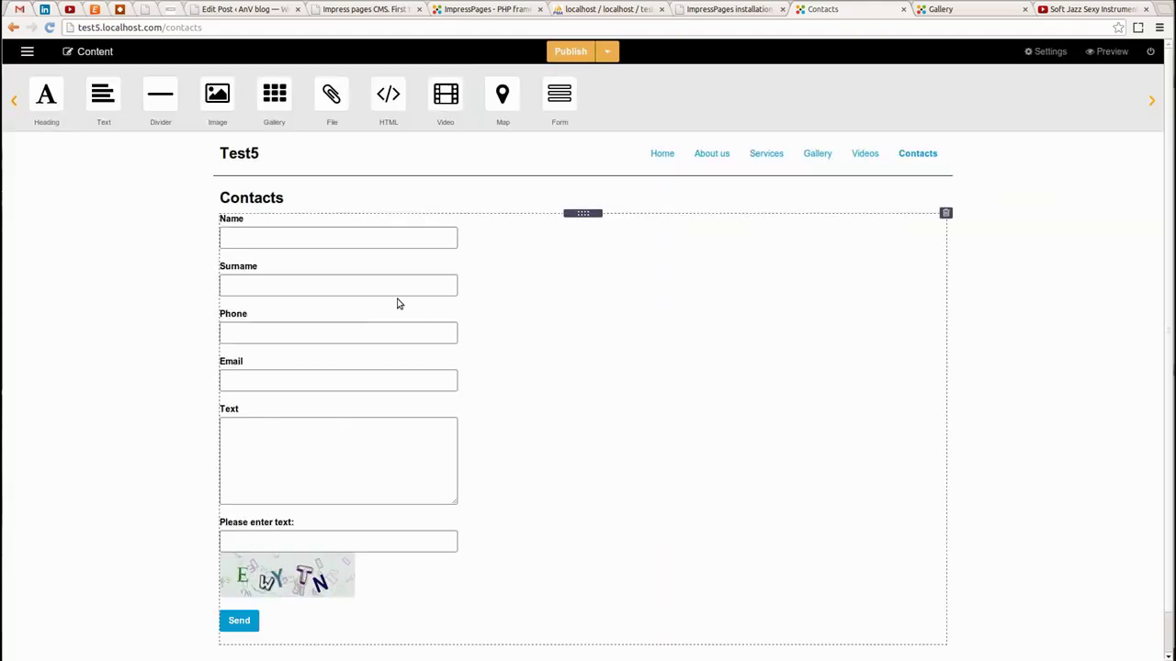
# Scroll the Contacts page to review the updated form and its captcha image
pyautogui.scroll(-1, 336, 287)
pyautogui.scroll(1, 336, 287)
pyautogui.scroll(-1, 318, 279)
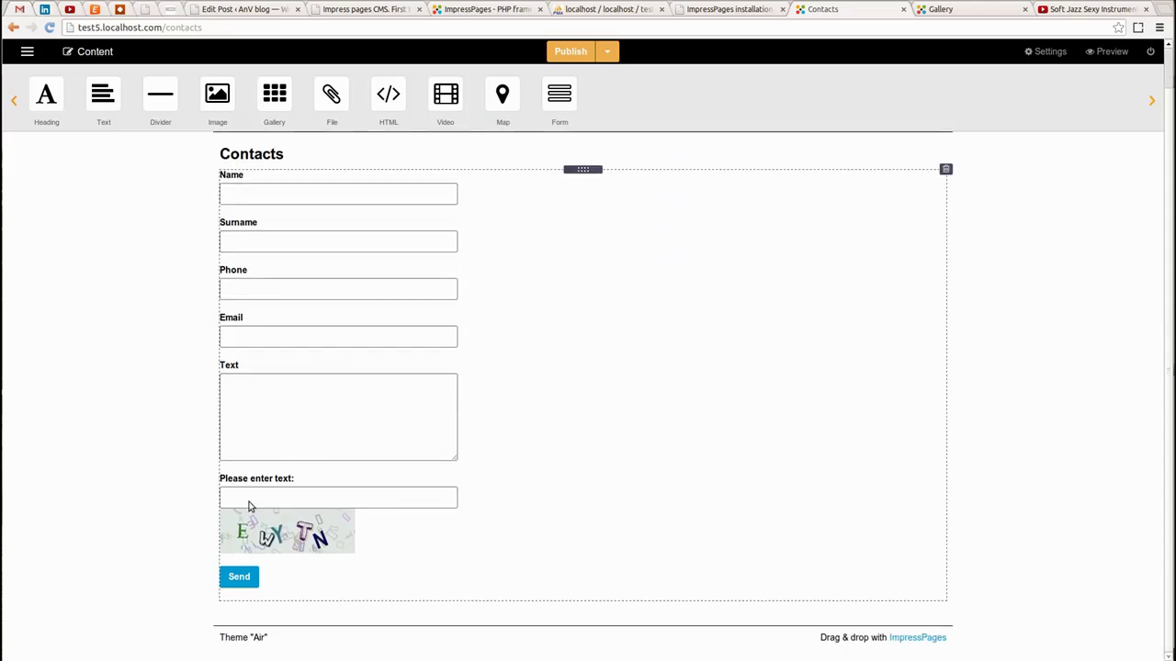
pyautogui.scroll(1, 249, 505)
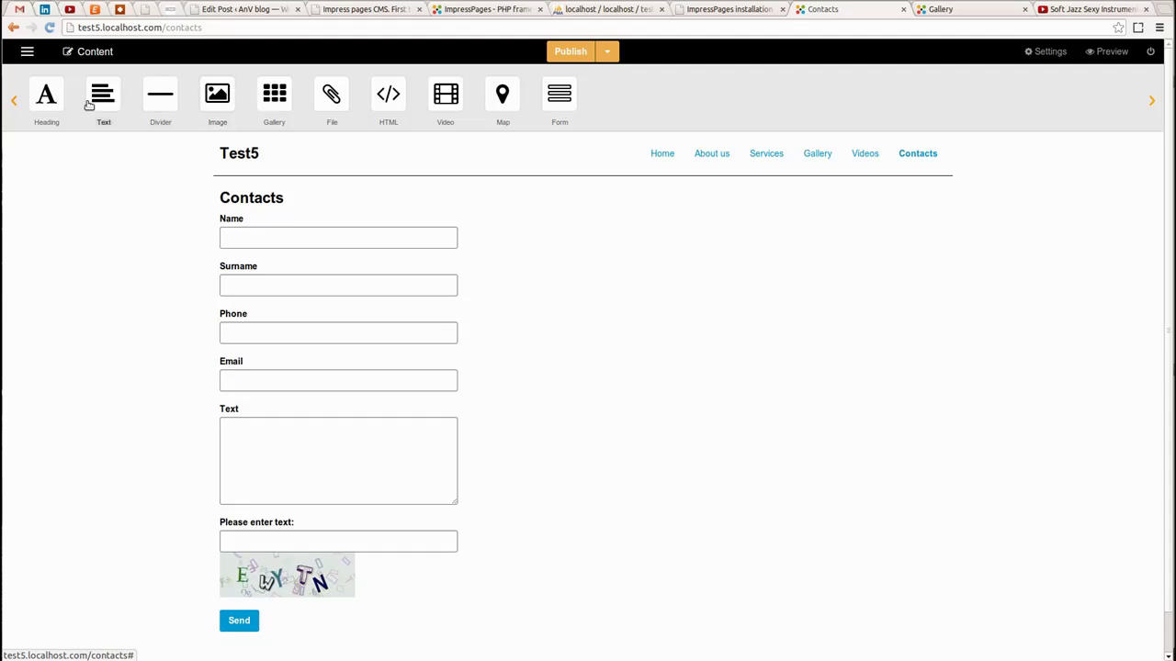
# Add a text block with 'Don't hesitate to contact me :)' and a Name/Surname line with the owner's full name
pyautogui.moveTo(104, 98); pyautogui.dragTo(284, 218)
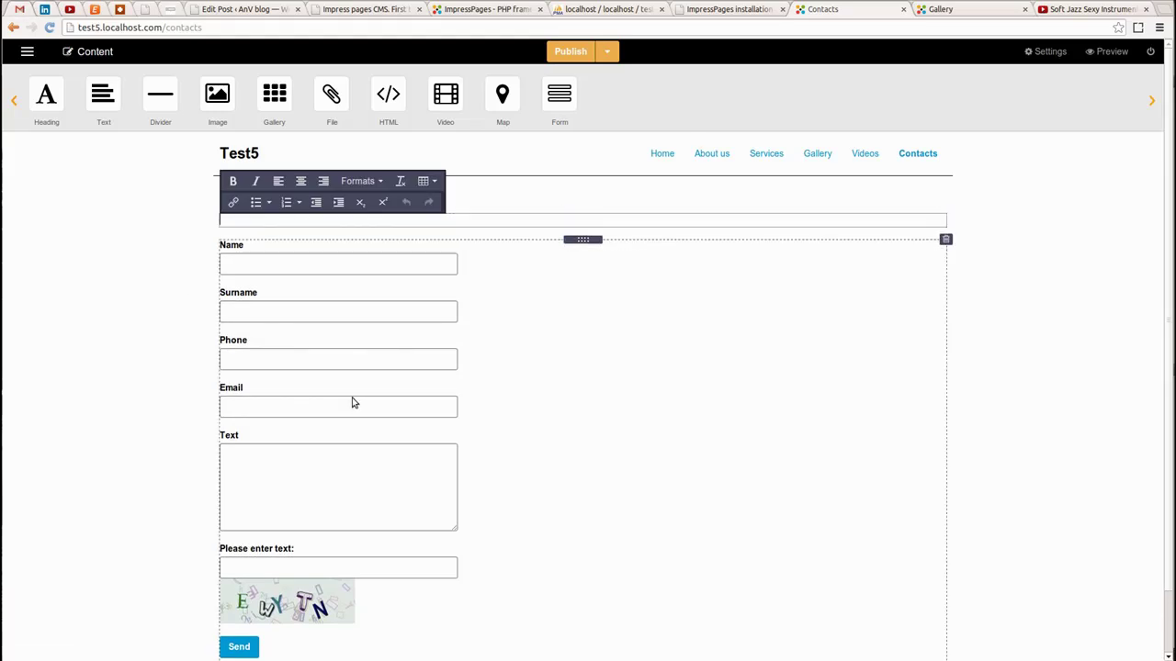
pyautogui.write("Don't hesitate to contact me :)")
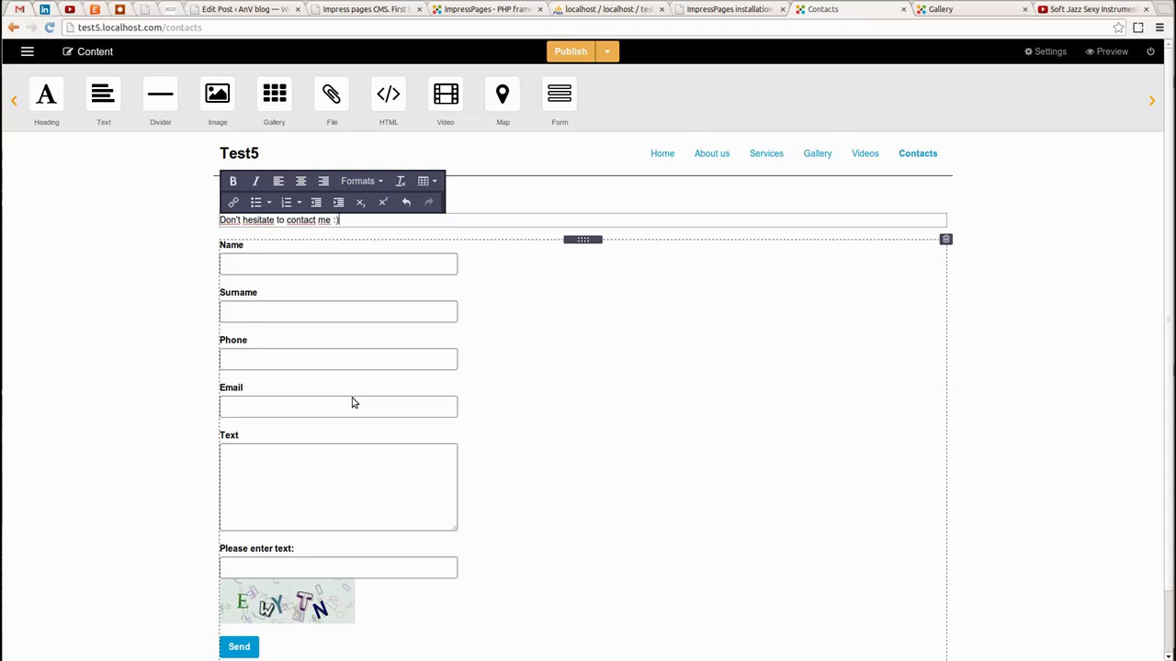
pyautogui.press('Return')
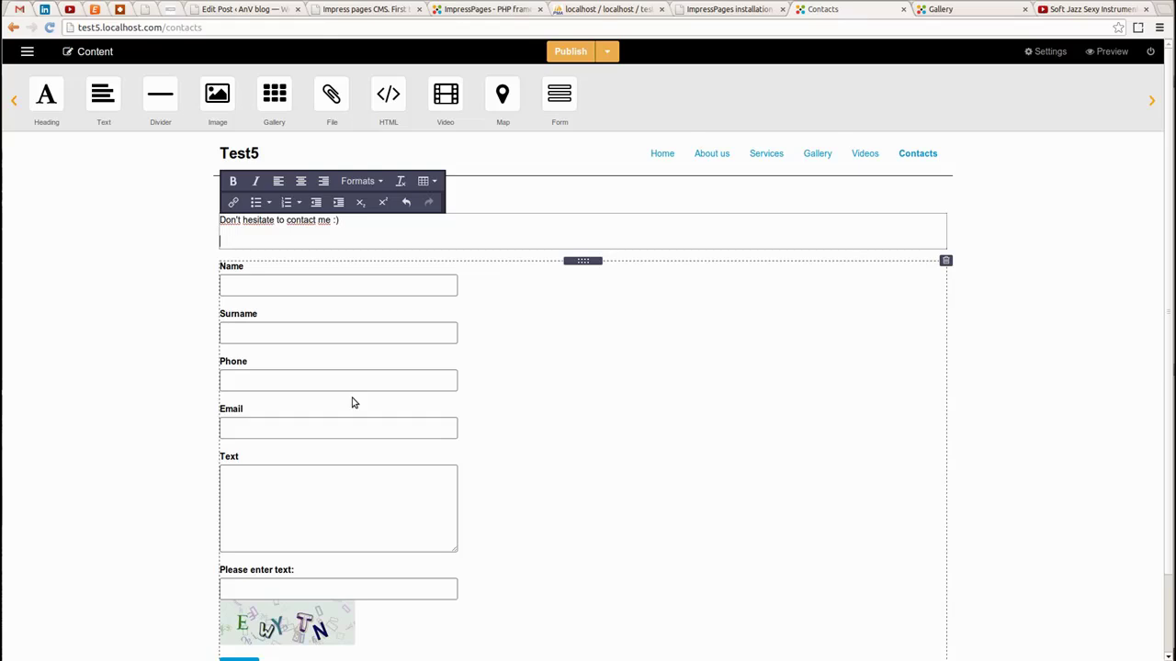
pyautogui.press('Return')
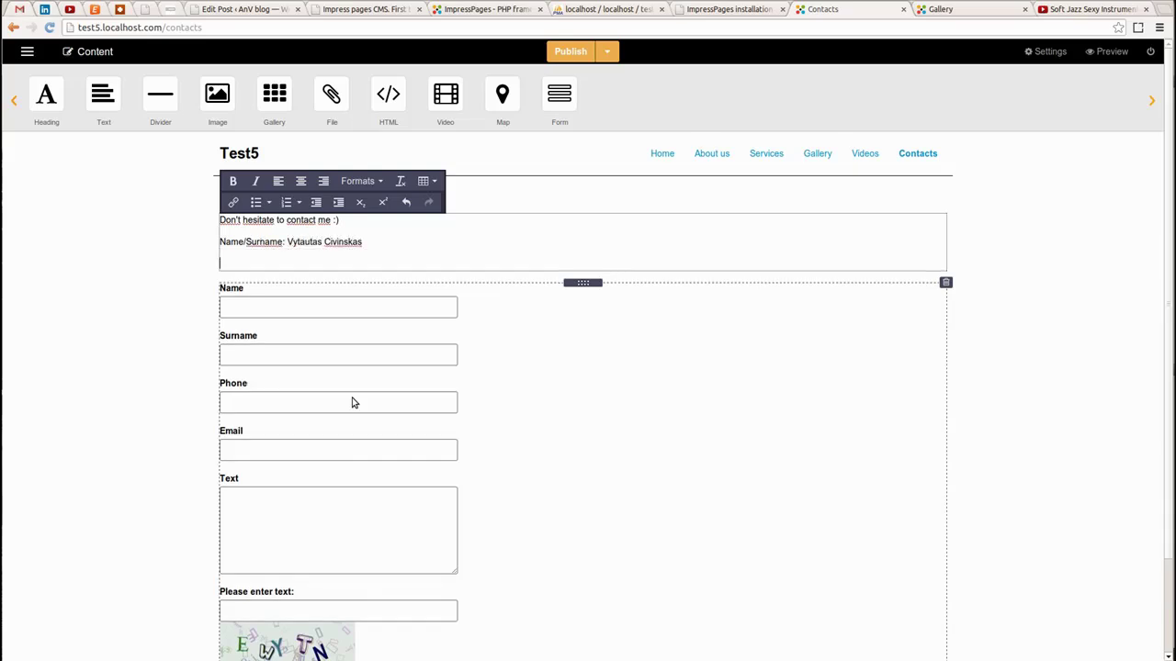
pyautogui.press('BackSpace')
pyautogui.hotkey('shift', 'Return')
# Add Phone and Email lines with the contact's phone number and e-mail address
pyautogui.write('Phone: xxxx')
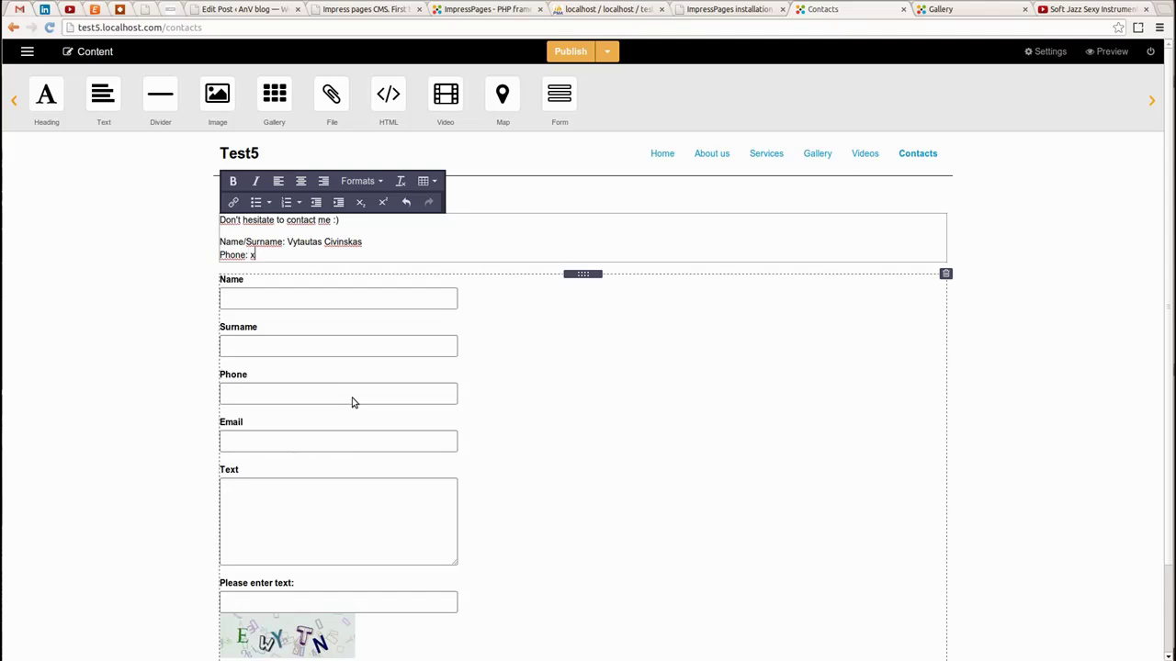
pyautogui.hotkey('shift', 'Return')
pyautogui.write('em')
pyautogui.press('BackSpace')
pyautogui.press('BackSpace')
pyautogui.write('Email:')
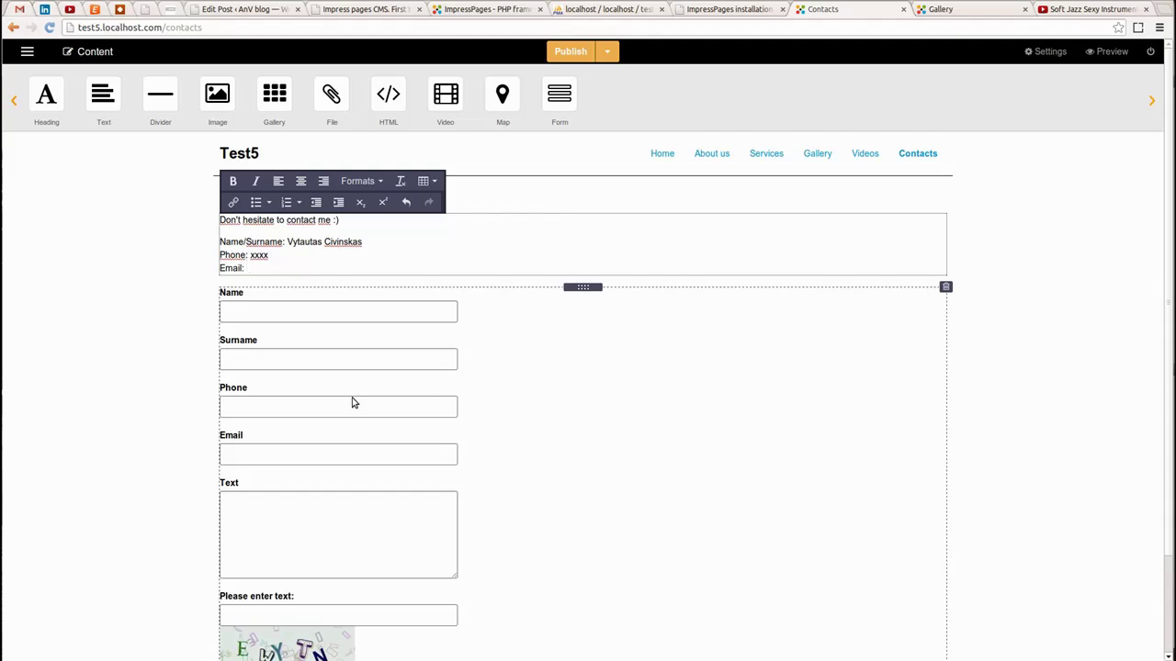
pyautogui.press('Return')
pyautogui.press('BackSpace')
pyautogui.hotkey('shift', 'Return')
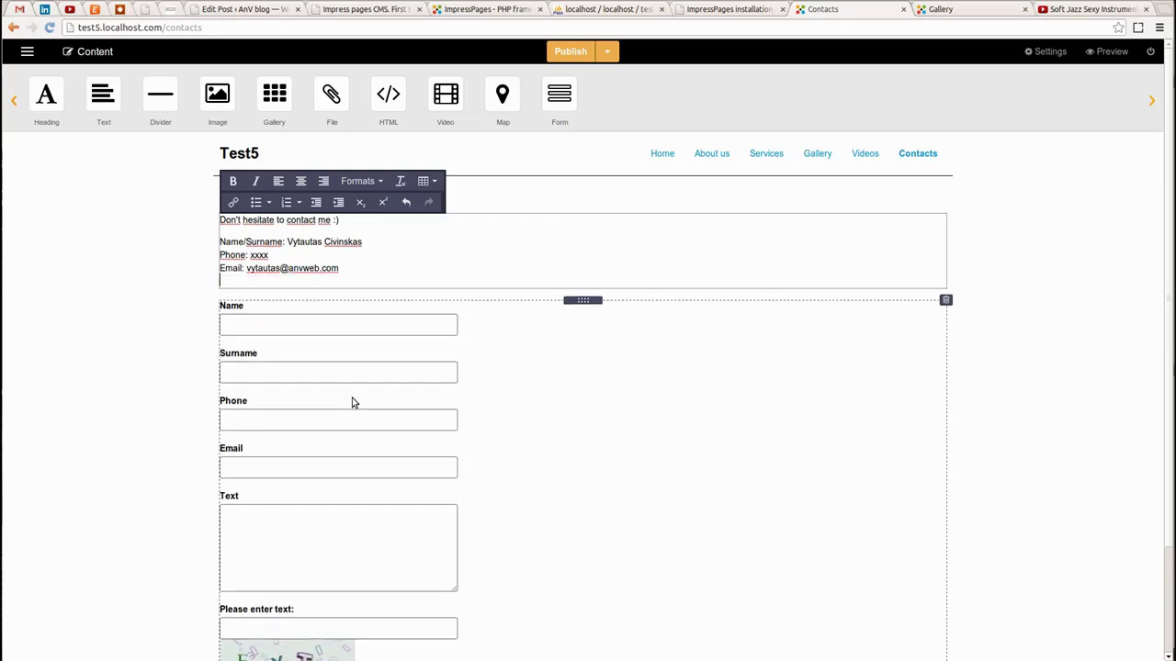
# Type a LinkedIn line with the profile URL and select that address
pyautogui.write(':o')
pyautogui.write('inkedIN')
pyautogui.write(':')
pyautogui.write(' httP')
pyautogui.press('BackSpace')
pyautogui.write('p://linkedin.com/in/vytautascivinsk')
pyautogui.hotkey('shift', 'Left')
pyautogui.hotkey('shift', 'Left')
pyautogui.hotkey('shift', 'Left')
pyautogui.hotkey('shift', 'Left')
pyautogui.hotkey('shift', 'Left')
pyautogui.hotkey('shift', 'Left')
pyautogui.hotkey('shift', 'Left')
pyautogui.hotkey('shift', 'Left')
pyautogui.hotkey('shift', 'Left')
pyautogui.hotkey('shift', 'Left')
pyautogui.hotkey('shift', 'Left')
pyautogui.hotkey('shift', 'Left')
pyautogui.hotkey('shift', 'Left')
pyautogui.hotkey('shift', 'Left')
pyautogui.hotkey('shift', 'Left')
pyautogui.hotkey('shift', 'Left')
pyautogui.hotkey('shift', 'Left')
pyautogui.hotkey('shift', 'Left')
pyautogui.hotkey('shift', 'Left')
pyautogui.hotkey('shift', 'Left')
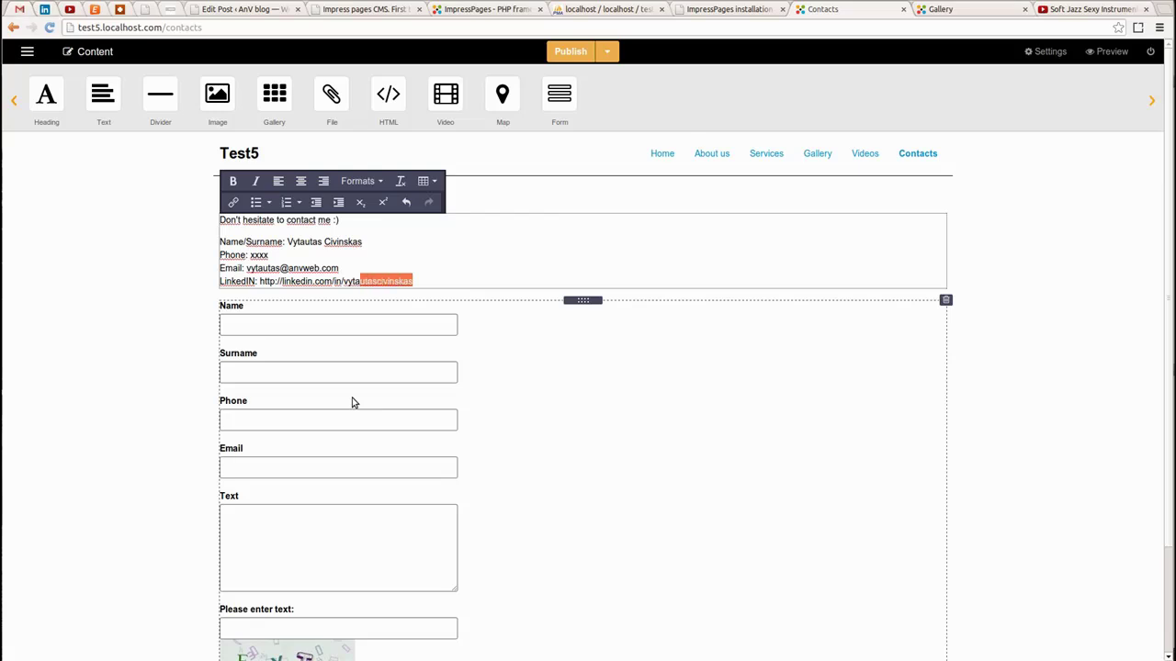
pyautogui.hotkey('shift', 'Left')
pyautogui.hotkey('shift', 'Left')
pyautogui.hotkey('ctrl', 'c')
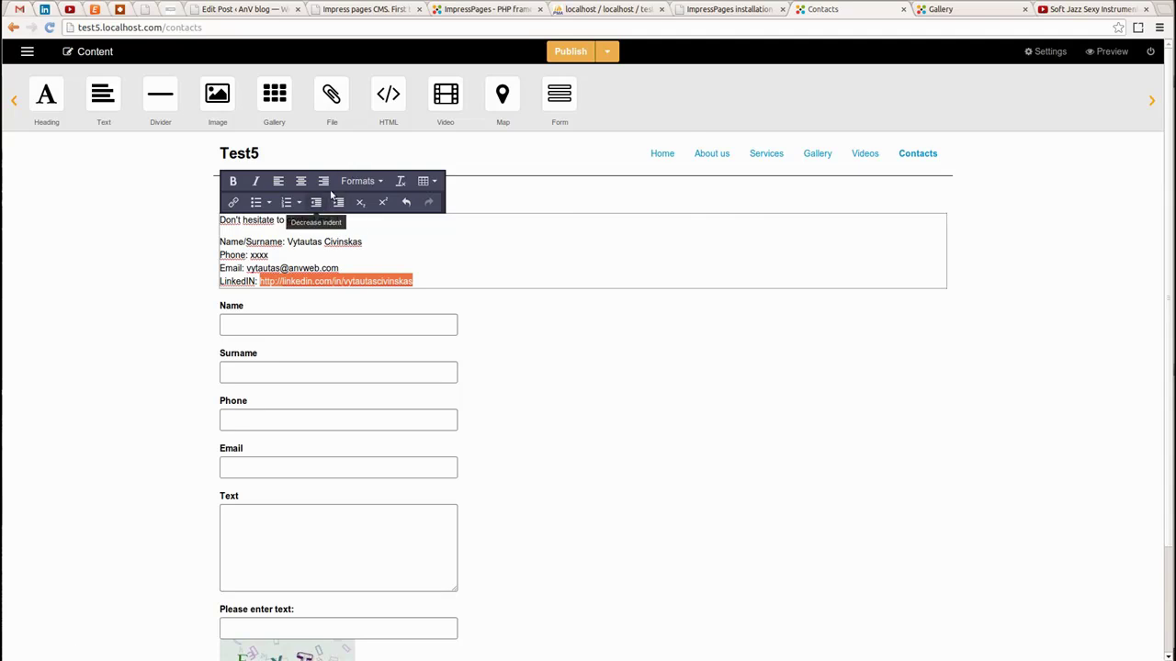
# Link the LinkedIn address to its URL with the title 'My Linkedase'
pyautogui.click(227, 329)
pyautogui.hotkey('ctrl', 'k')
pyautogui.hotkey('ctrl', 'v')
pyautogui.click(622, 353)
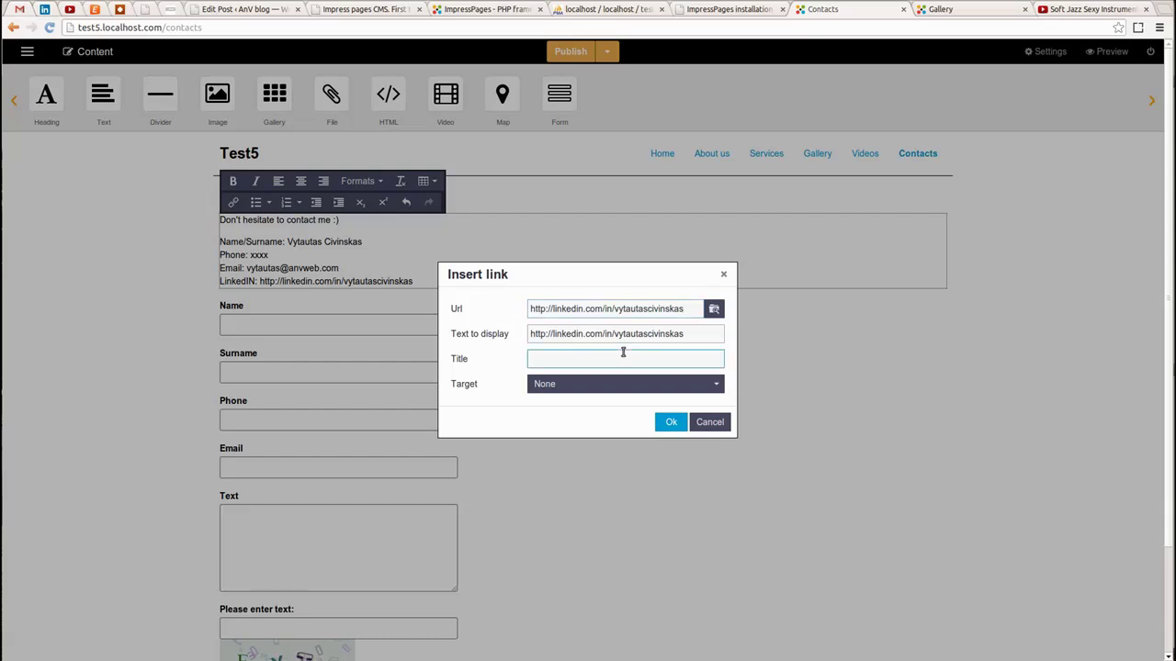
pyautogui.write('My Linked')
pyautogui.write('ase add me ;)')
pyautogui.click(666, 427)
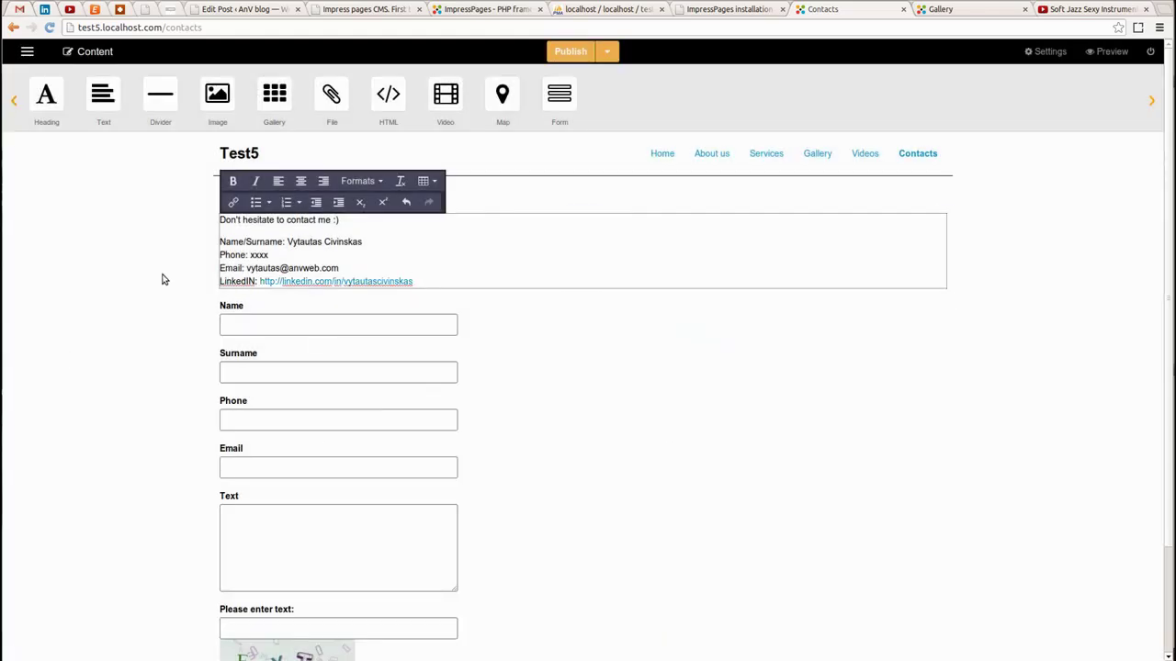
pyautogui.scroll(-3, 580, 391)
pyautogui.scroll(3, 578, 386)
# Load the latest revision 21 and publish the Contacts page
pyautogui.click(602, 53)
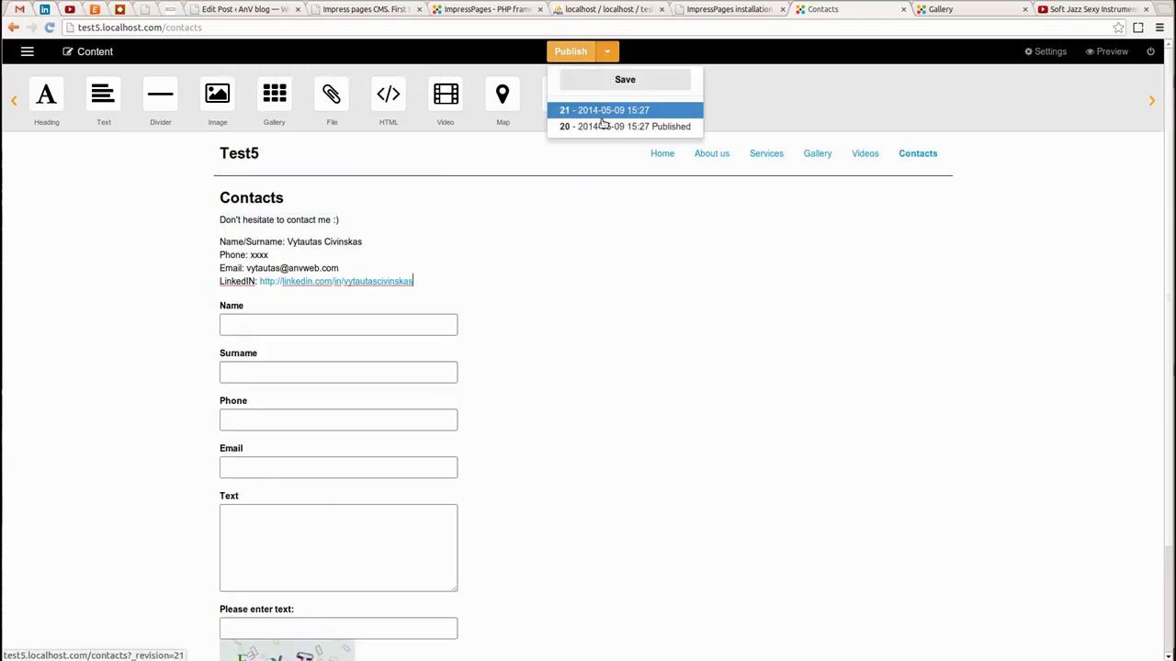
pyautogui.click(588, 79)
pyautogui.click(579, 53)
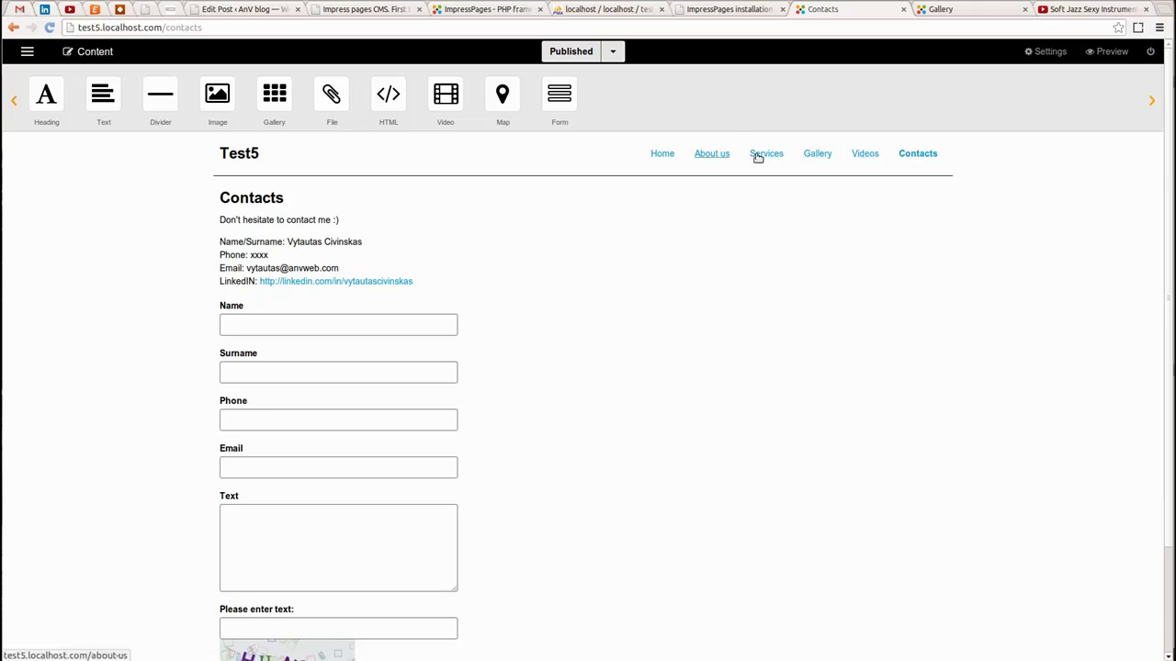
pyautogui.scroll(-2, 643, 226)
pyautogui.scroll(2, 661, 229)
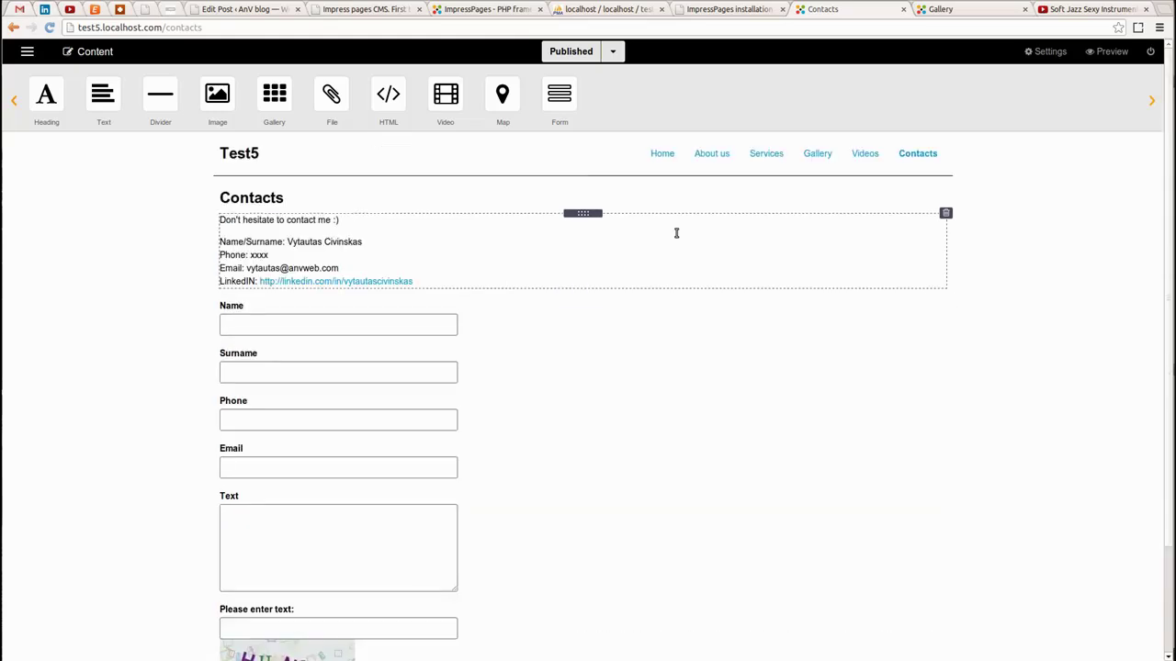
# Log out and browse the public Home, About us and Services pages
pyautogui.click(1151, 53)
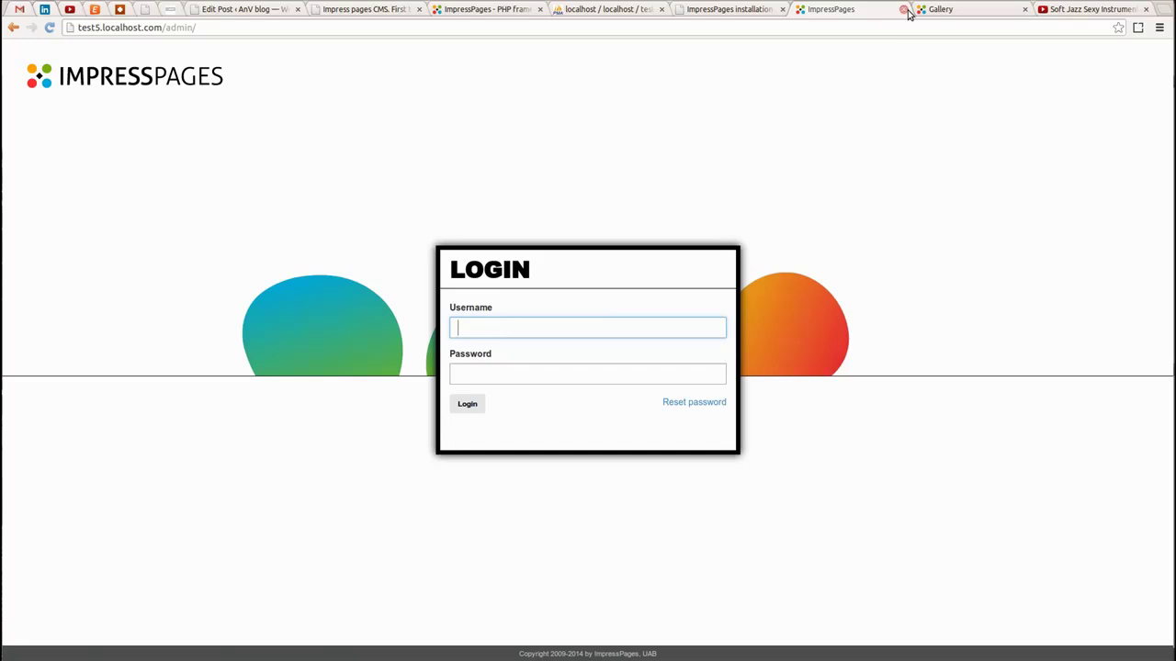
pyautogui.click(904, 9)
pyautogui.press('F5')
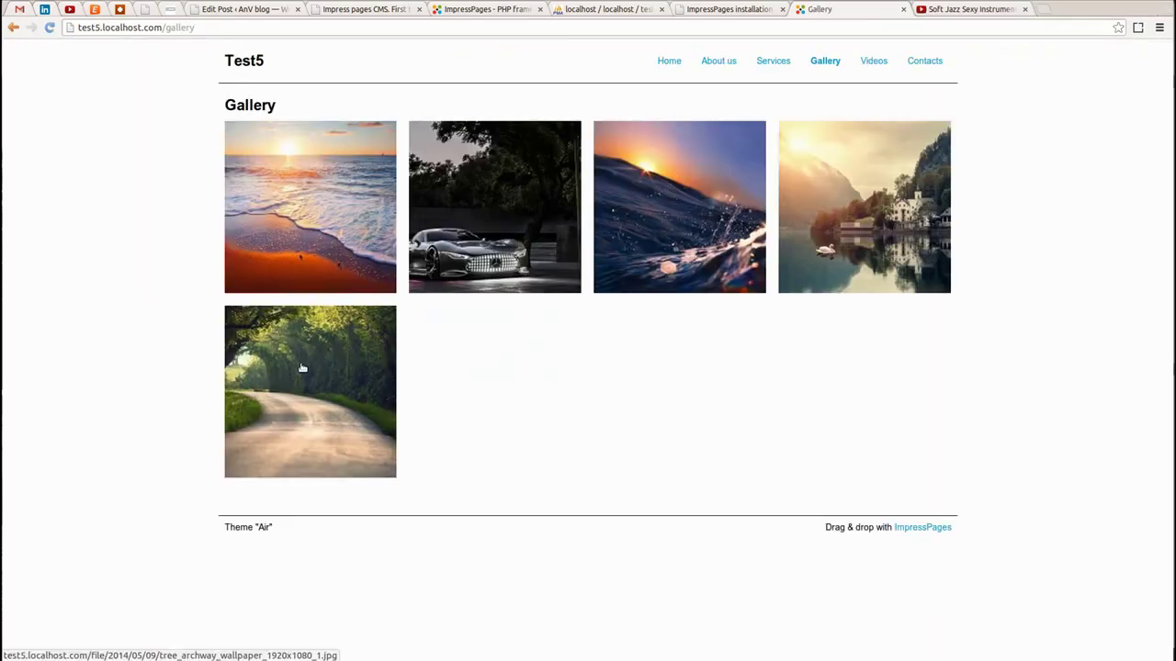
pyautogui.click(682, 62)
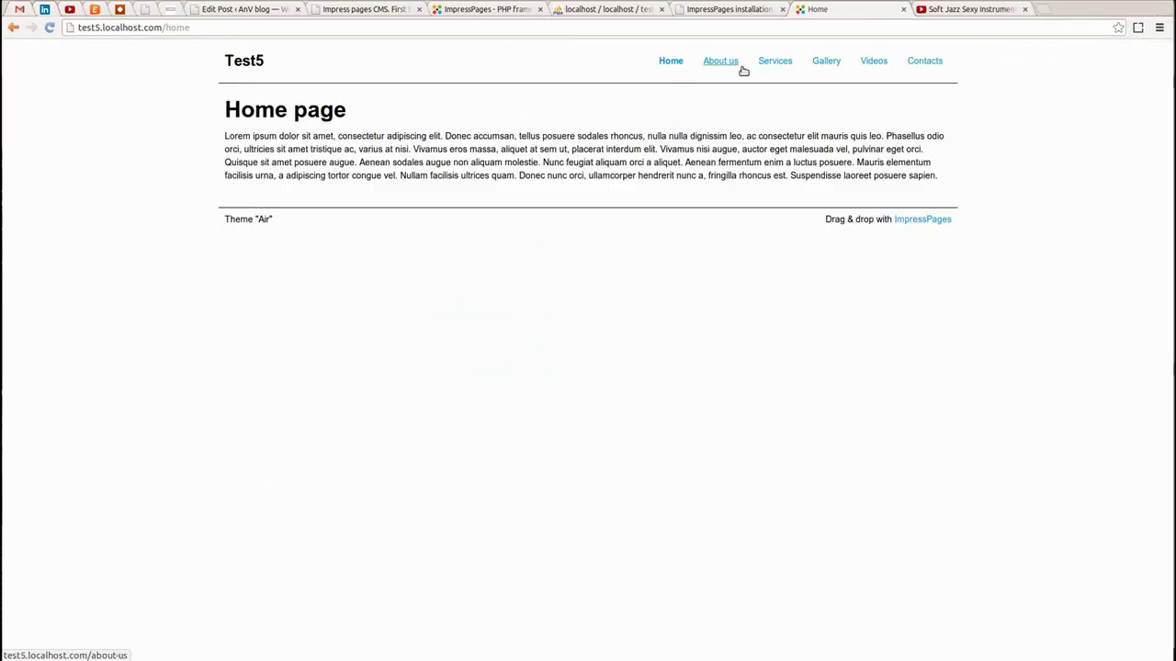
pyautogui.click(719, 64)
pyautogui.click(774, 62)
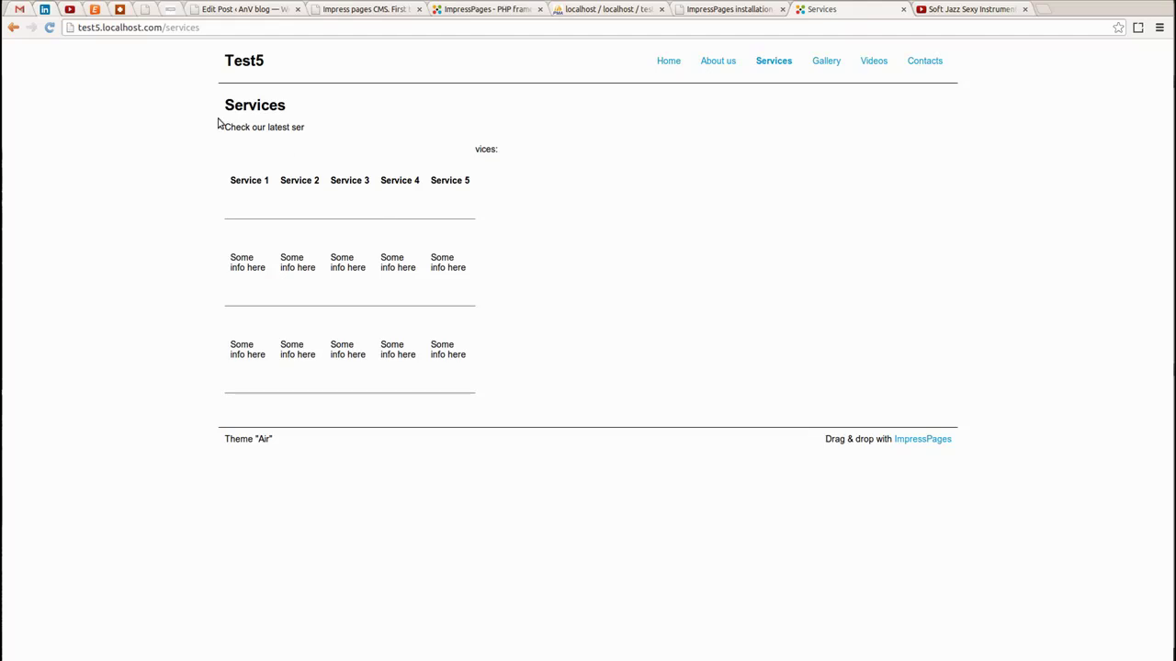
# Inspect the Services table headers, then open Gallery and enlarge the golden beach image
pyautogui.moveTo(264, 205); pyautogui.dragTo(415, 184)
pyautogui.click(423, 182)
pyautogui.moveTo(214, 189); pyautogui.dragTo(485, 191)
pyautogui.click(484, 192)
pyautogui.moveTo(231, 183); pyautogui.dragTo(359, 192)
pyautogui.click(447, 185)
pyautogui.click(834, 64)
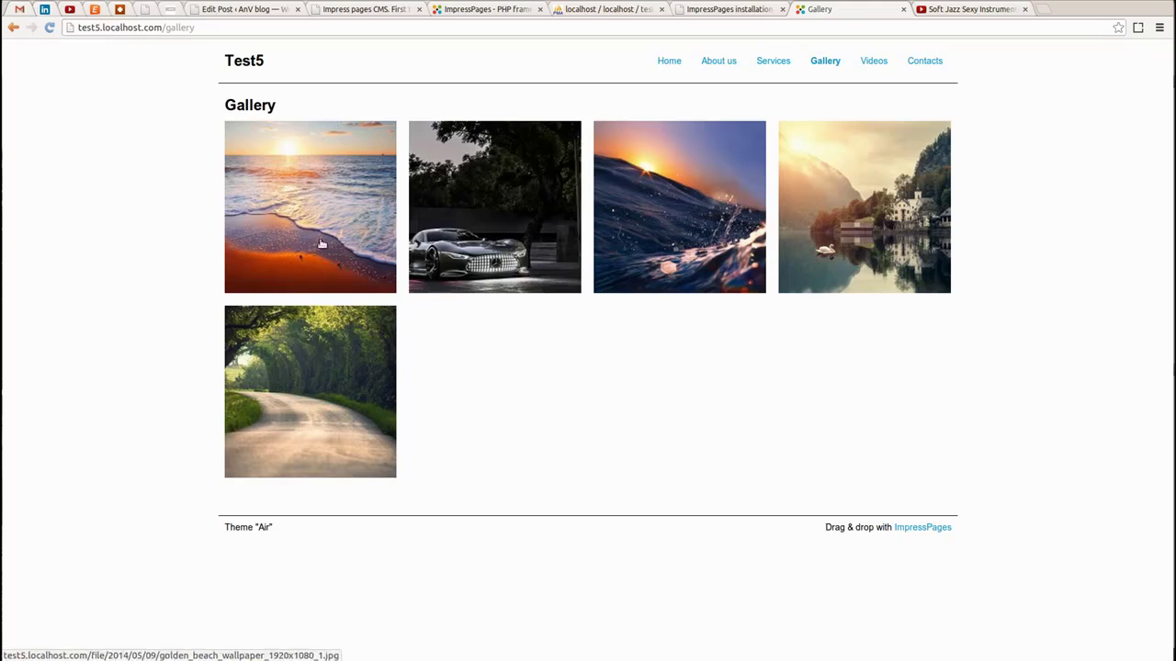
pyautogui.click(360, 274)
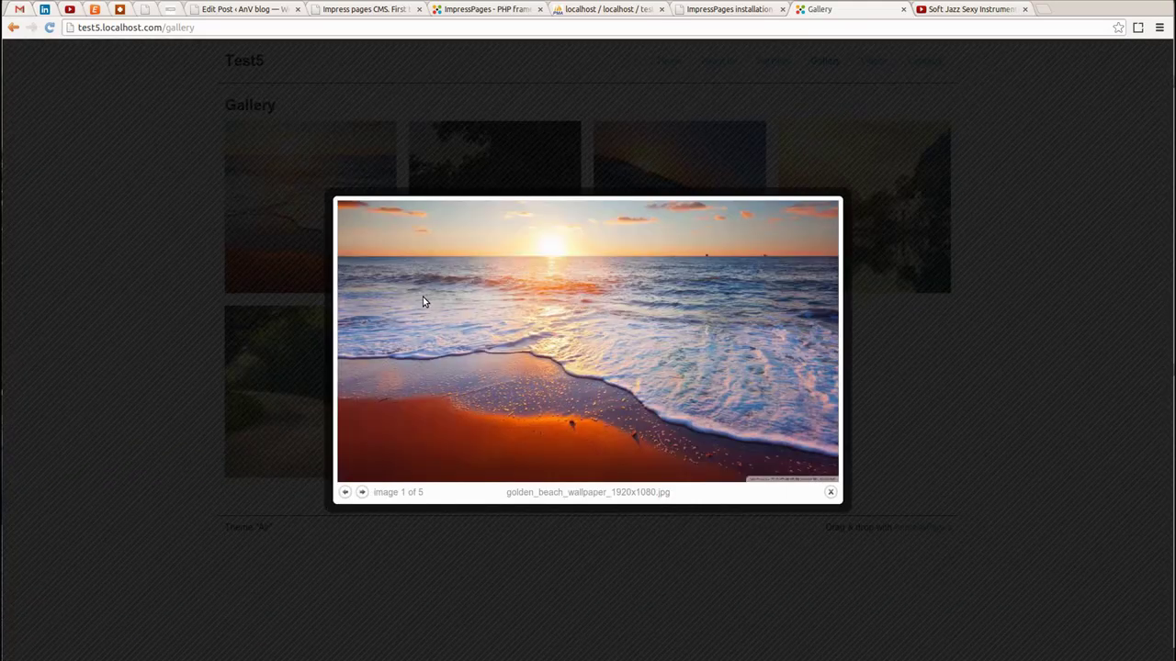
# Step through all five gallery images in the lightbox and close it
pyautogui.press('Right')
pyautogui.press('Right')
pyautogui.press('Right')
pyautogui.press('Right')
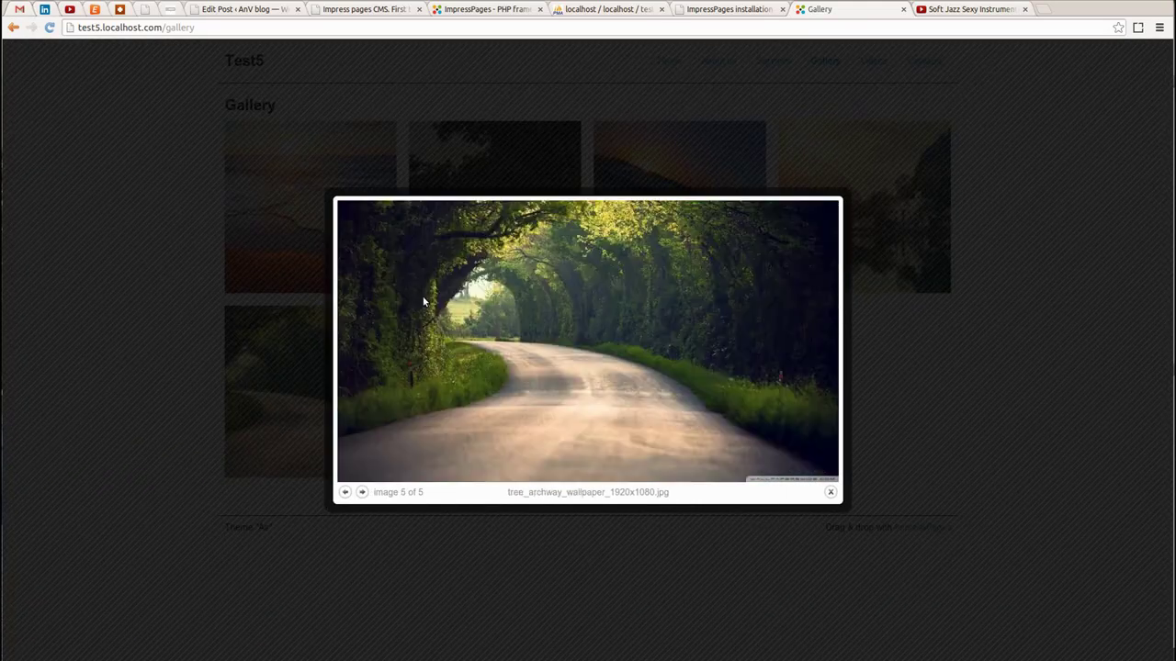
pyautogui.press('Right')
pyautogui.press('Right')
pyautogui.press('Right')
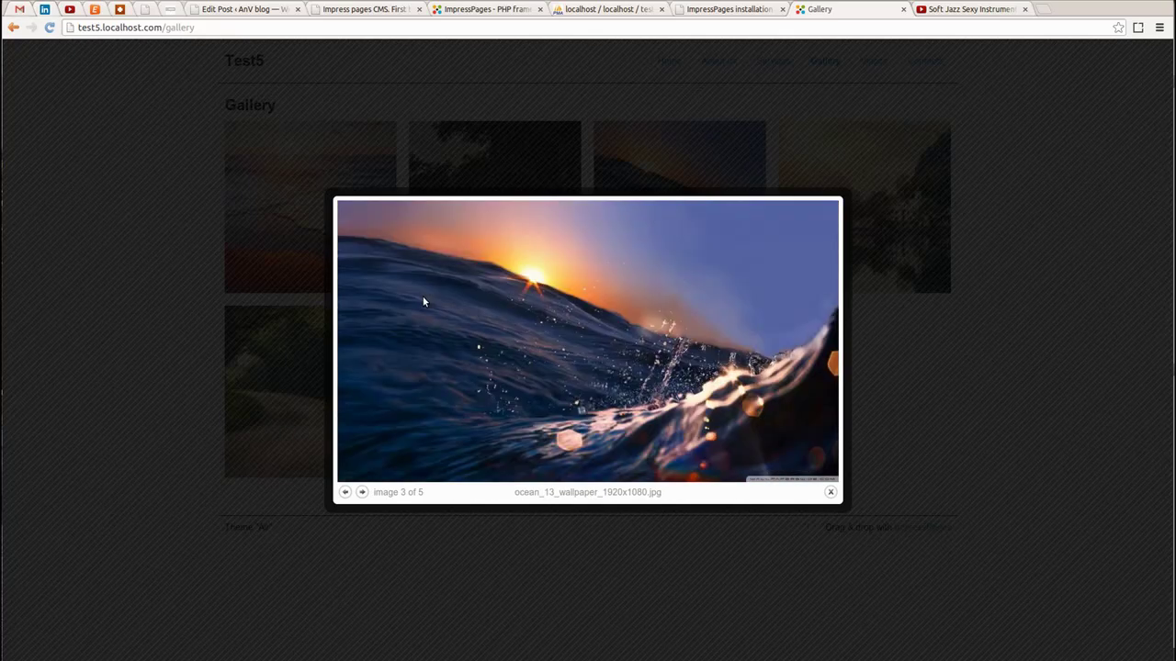
pyautogui.press('Right')
pyautogui.press('Left')
pyautogui.press('Left')
pyautogui.press('Right')
pyautogui.press('Right')
pyautogui.press('Right')
pyautogui.press('Right')
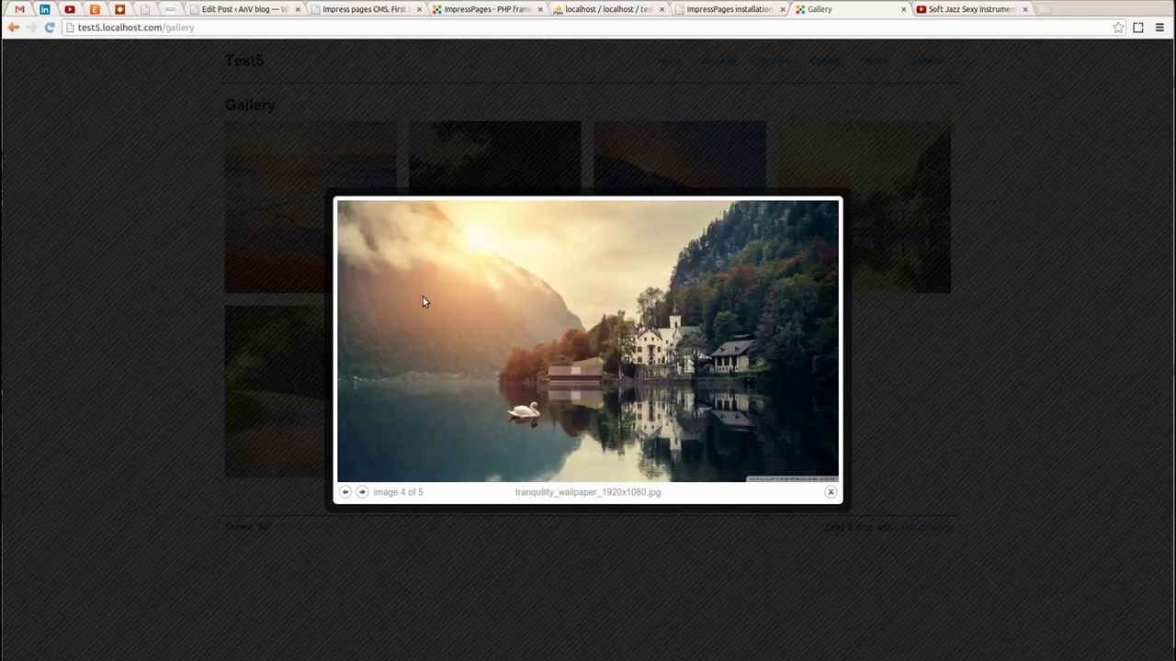
pyautogui.press('Escape')
# Play and pause the embedded video on Videos, then view the public Contacts page
pyautogui.click(873, 60)
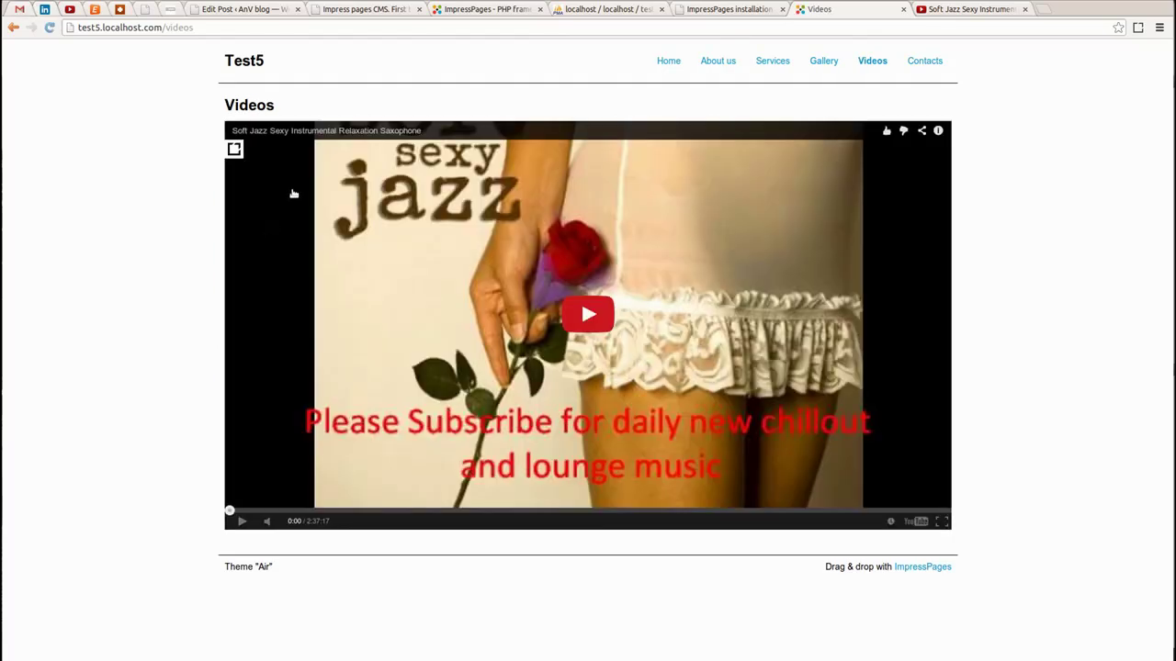
pyautogui.click(541, 370)
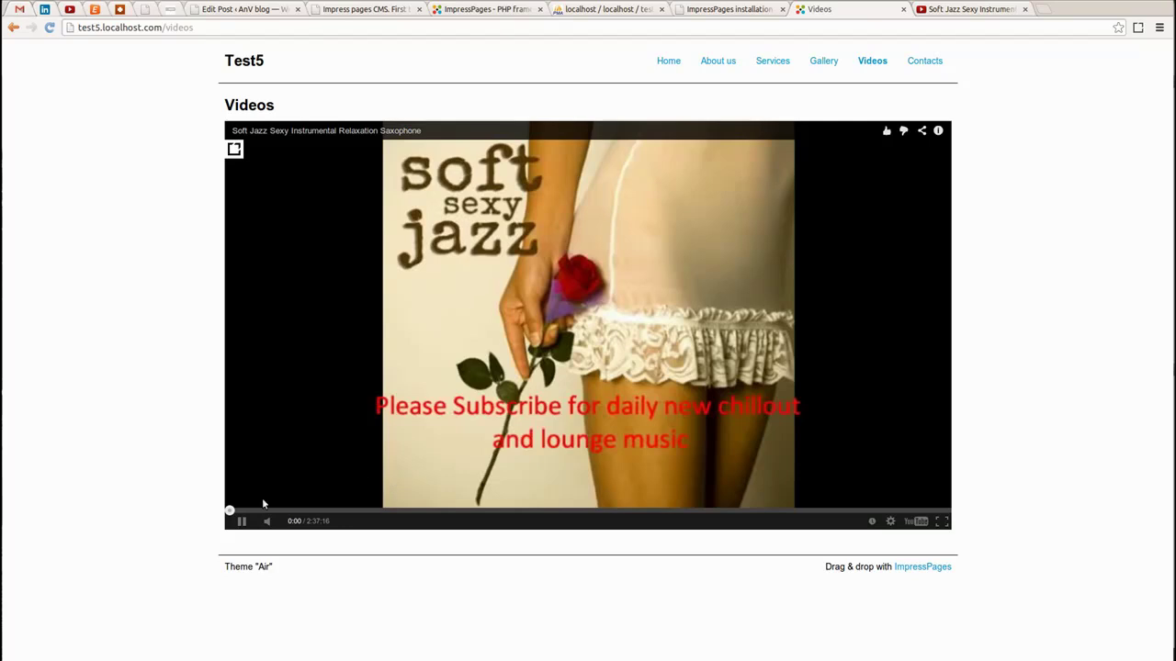
pyautogui.click(242, 521)
pyautogui.click(928, 61)
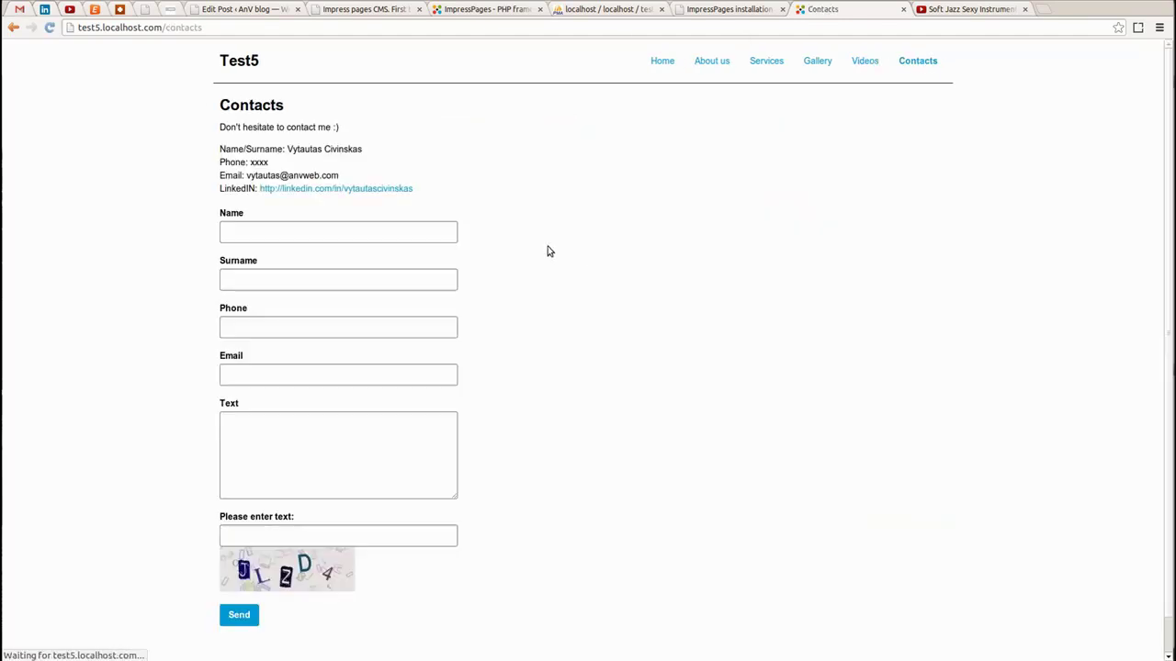
# Focus the empty Name field and send the Contacts form with every field blank
pyautogui.scroll(-2, 464, 316)
pyautogui.click(266, 193)
pyautogui.scroll(2, 443, 298)
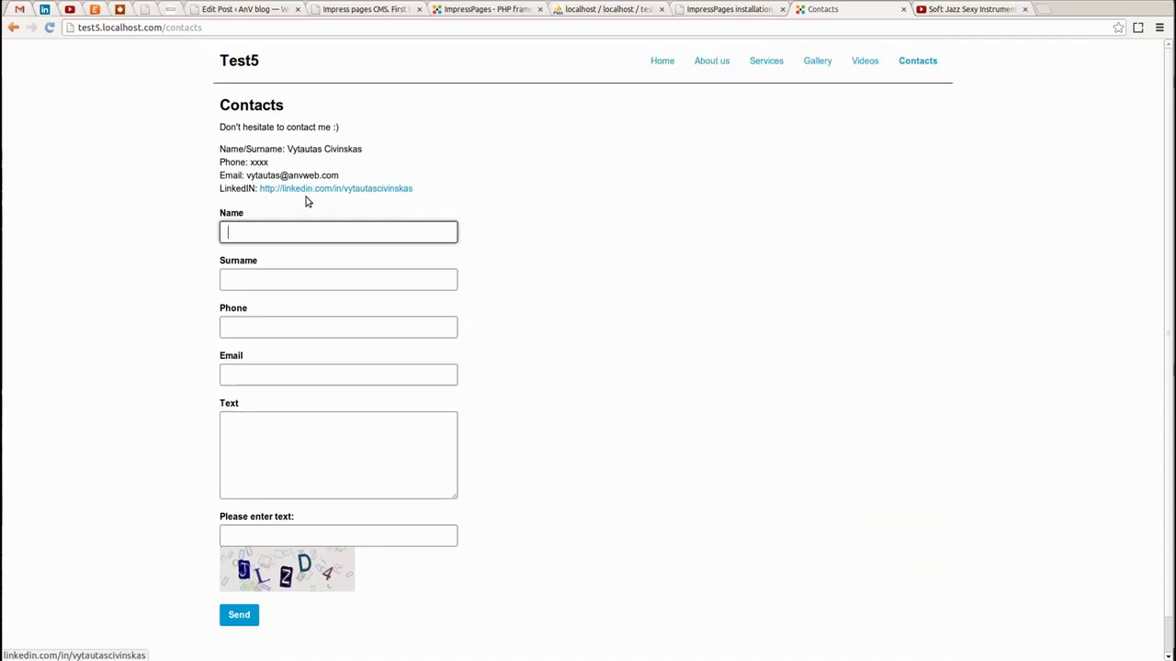
pyautogui.scroll(-2, 414, 447)
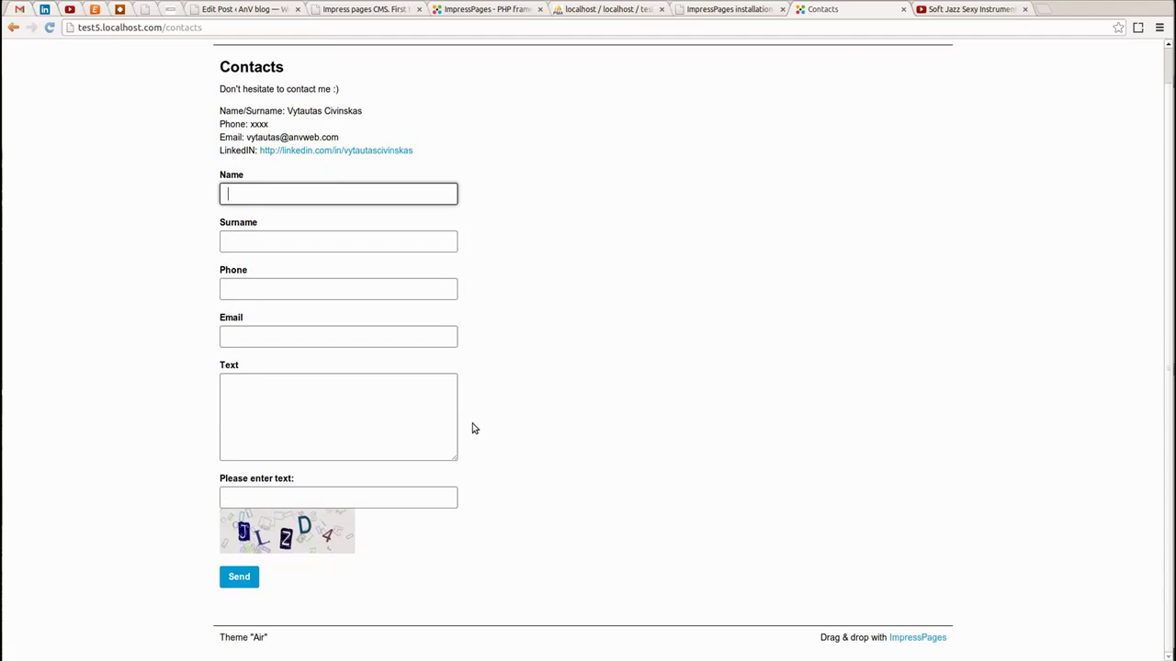
pyautogui.click(236, 579)
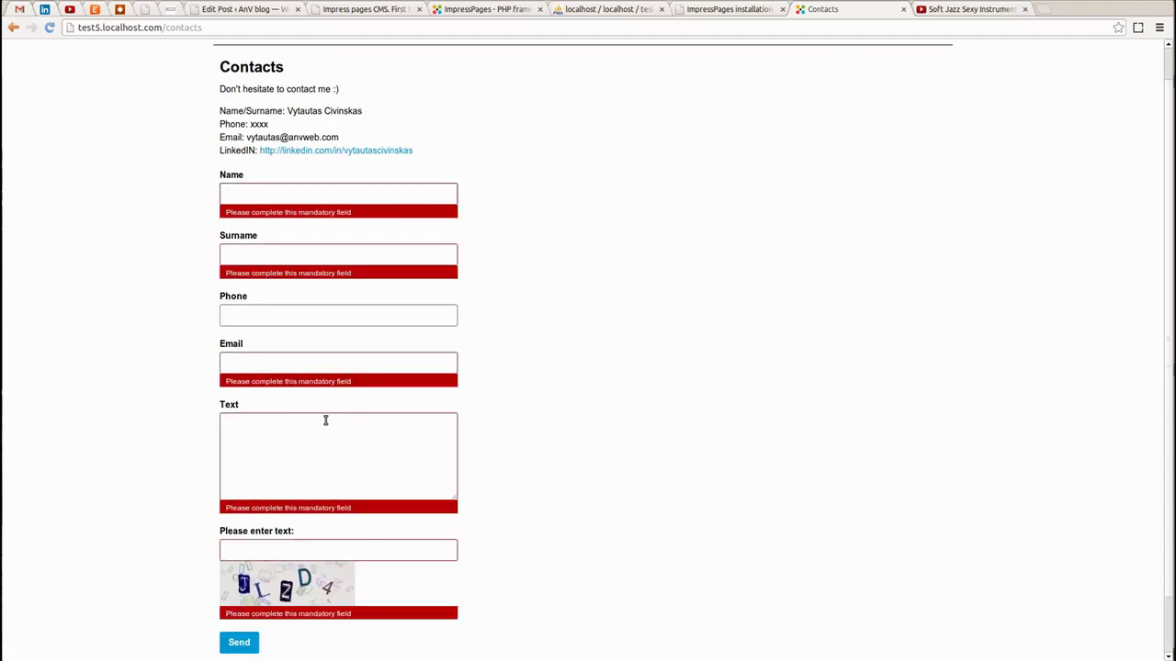
# Review the mandatory-field warnings now shown under every field except Phone
pyautogui.scroll(-3, 566, 446)
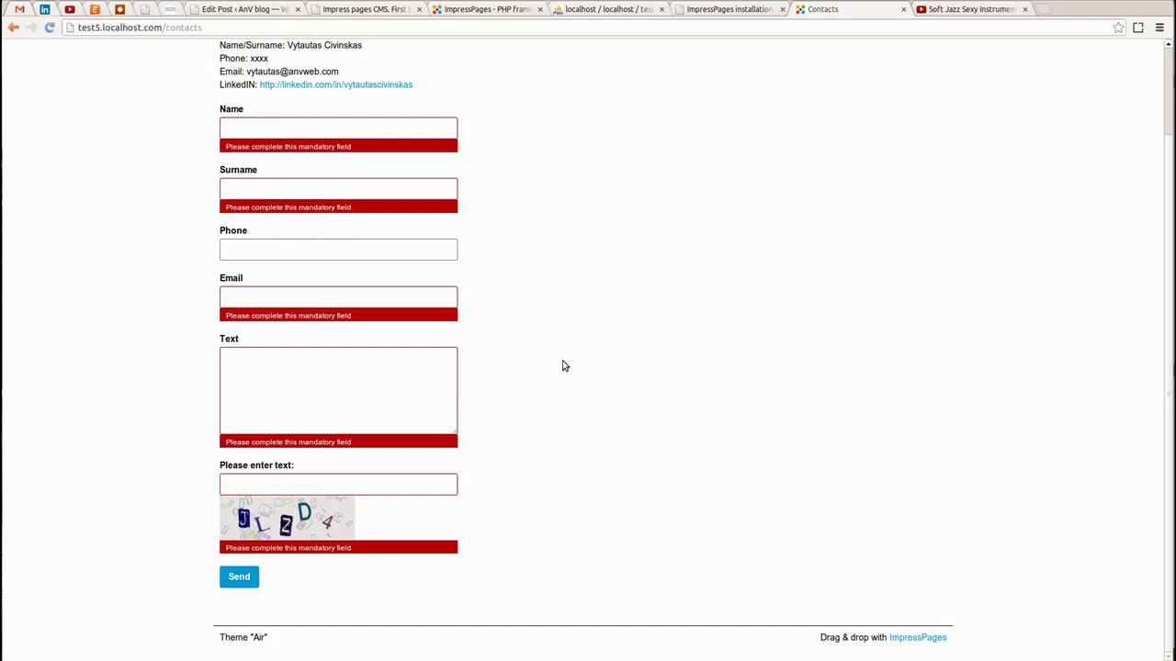
pyautogui.scroll(2, 638, 289)
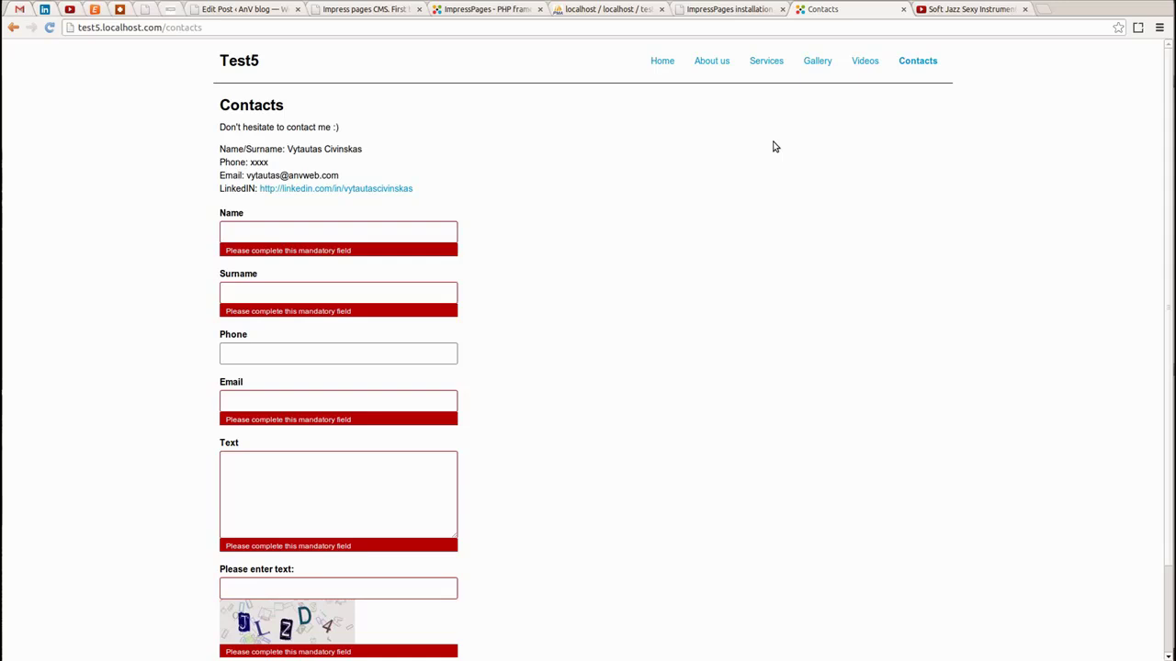
pyautogui.scroll(-2, 825, 188)
pyautogui.scroll(2, 831, 179)
pyautogui.scroll(-2, 606, 256)
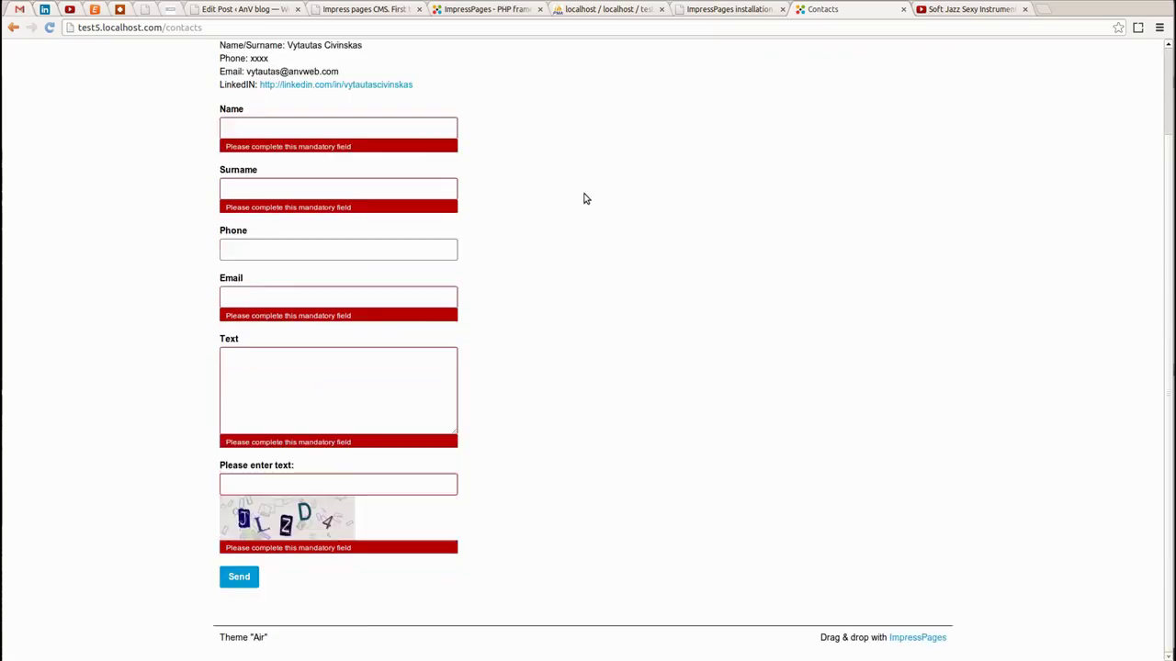
pyautogui.scroll(2, 643, 245)
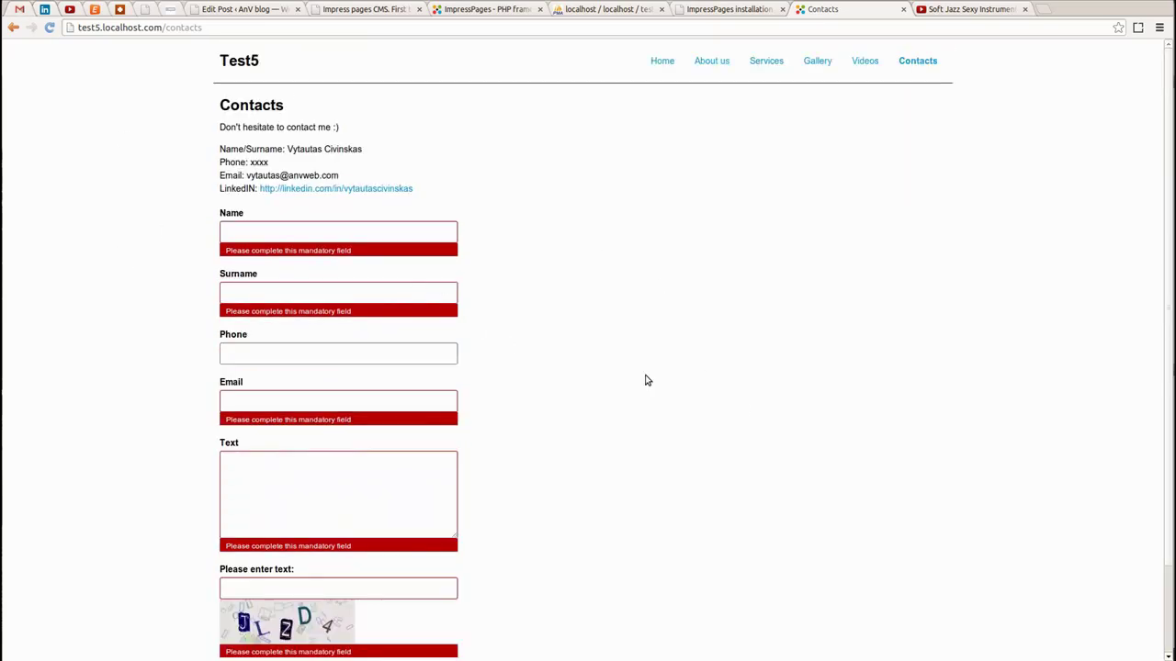
pyautogui.scroll(-2, 670, 367)
pyautogui.scroll(2, 699, 359)
pyautogui.scroll(-2, 542, 432)
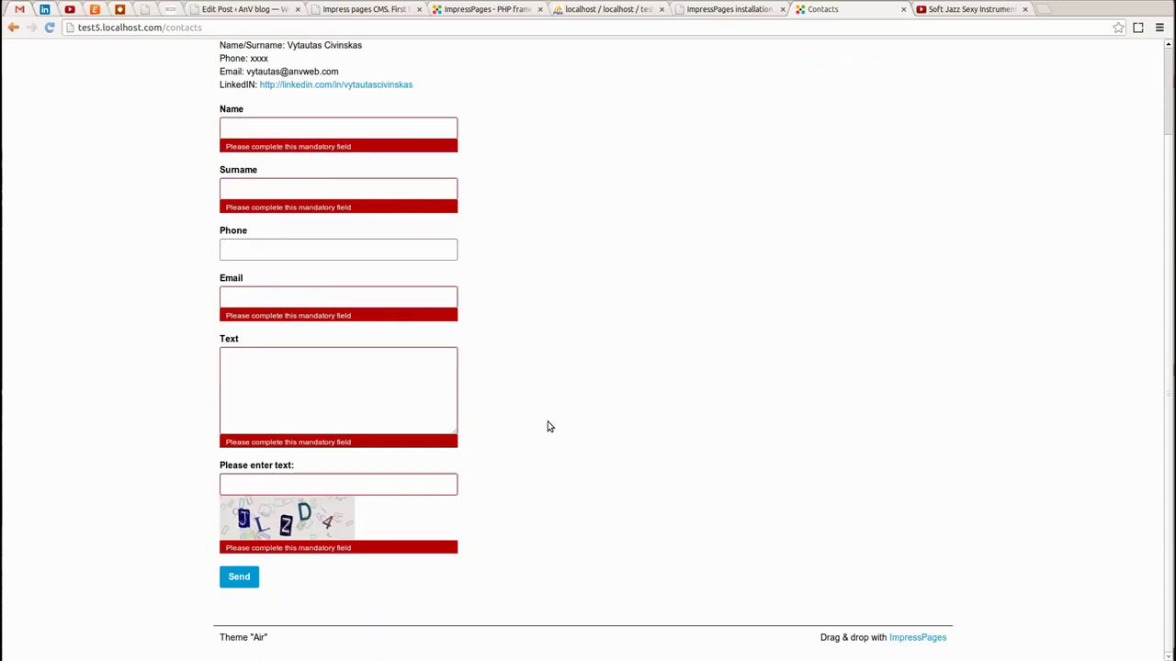
pyautogui.scroll(2, 551, 424)
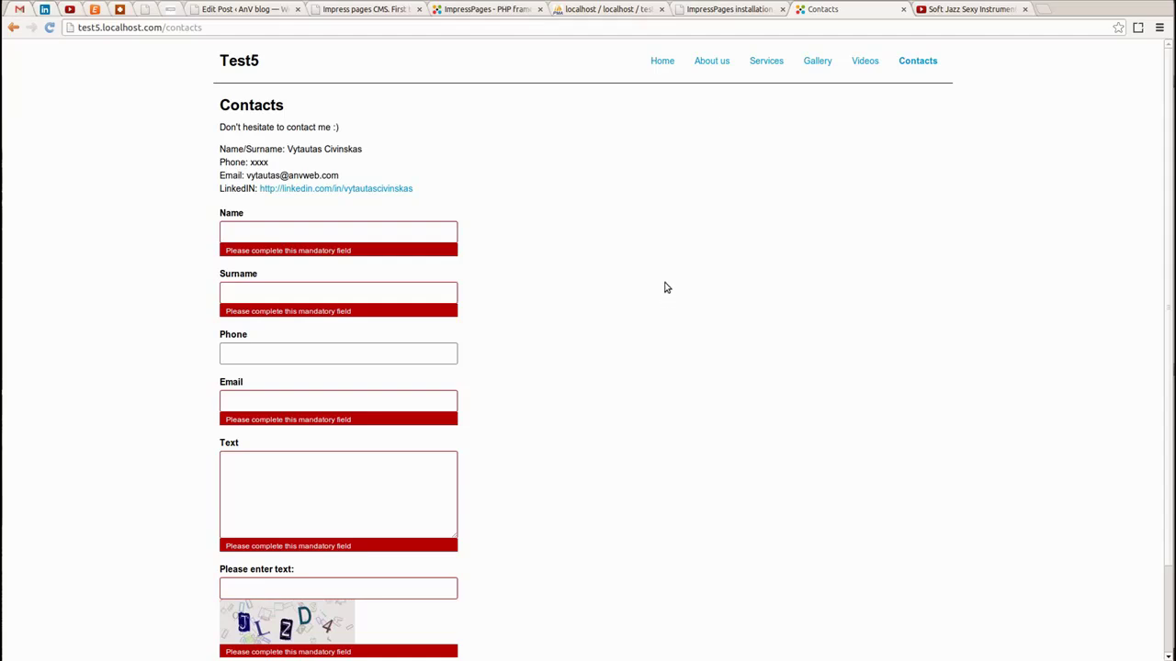
# Switch from the Test5 Contacts page to the 'ImpressPages - PHP framework' tab showing impresspages.org
pyautogui.click(492, 14)
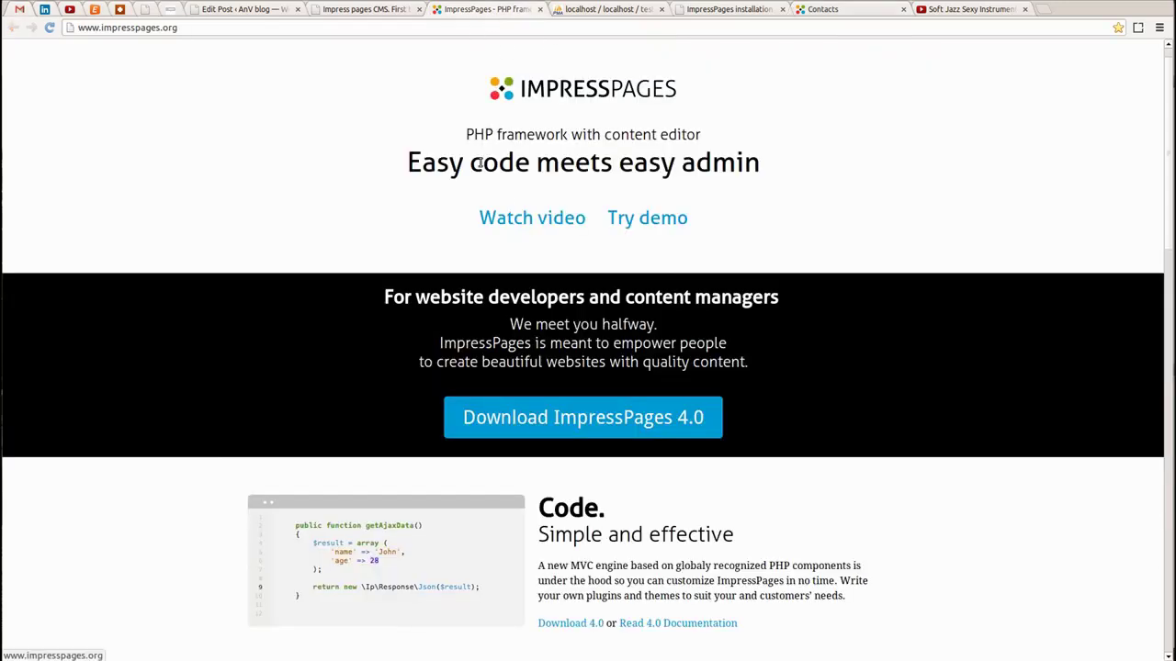
# Open the Docs coding Manual's Controller page and read through it back to the top
pyautogui.scroll(1, 651, 214)
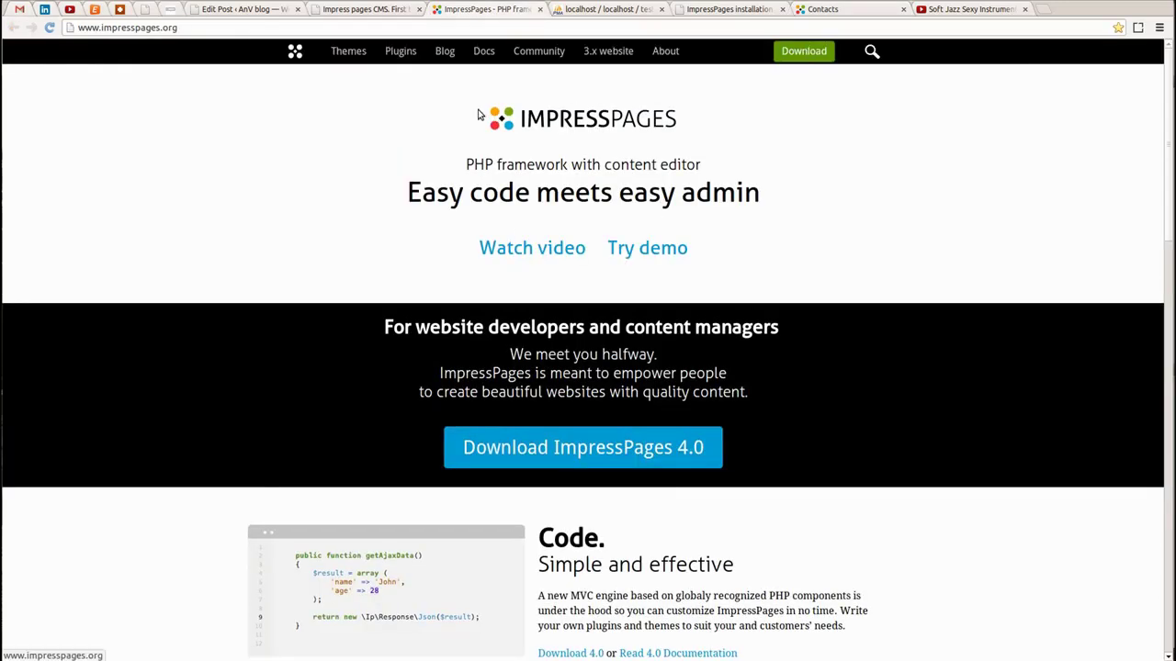
pyautogui.click(481, 48)
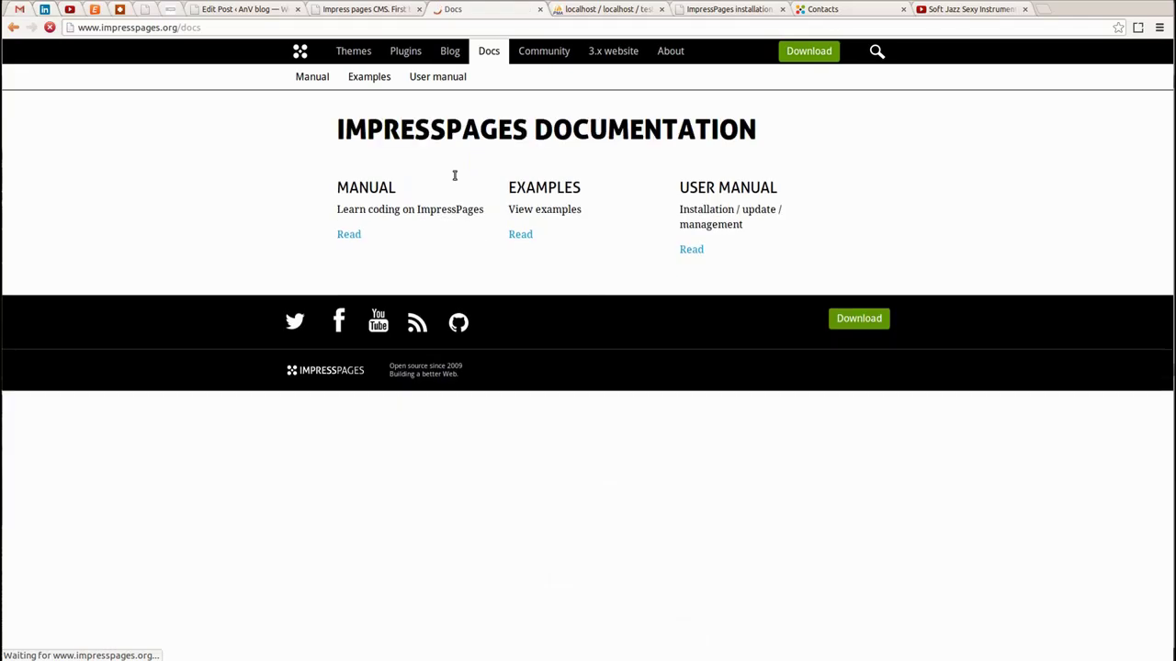
pyautogui.click(351, 236)
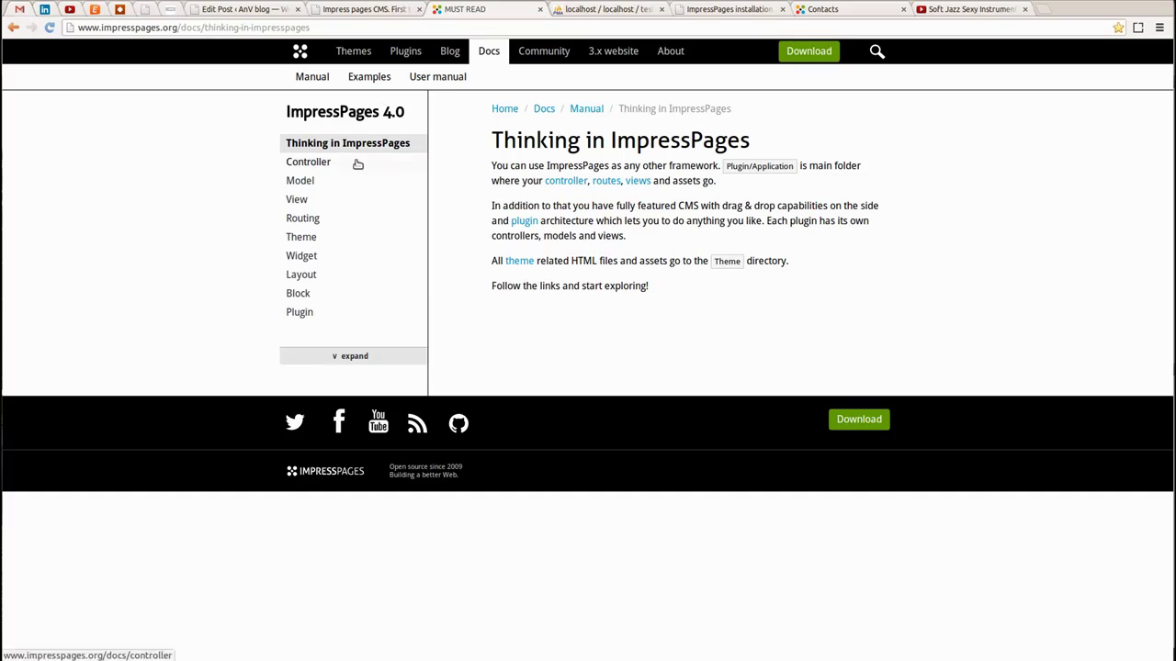
pyautogui.click(309, 162)
pyautogui.scroll(-10, 487, 280)
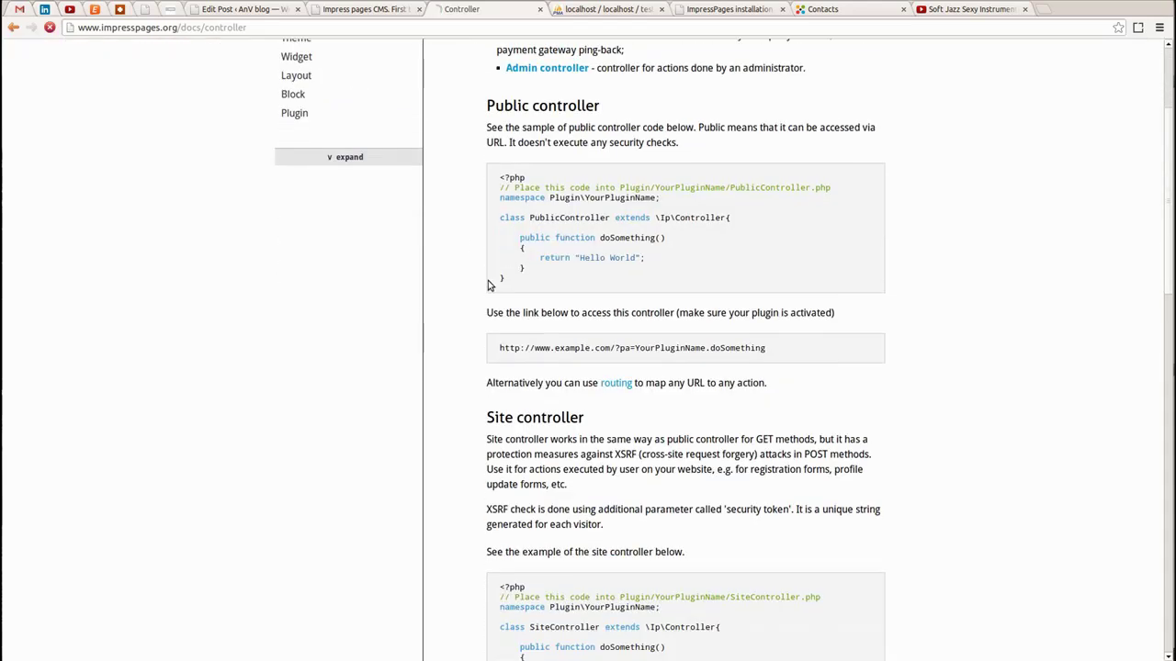
pyautogui.scroll(-11, 488, 284)
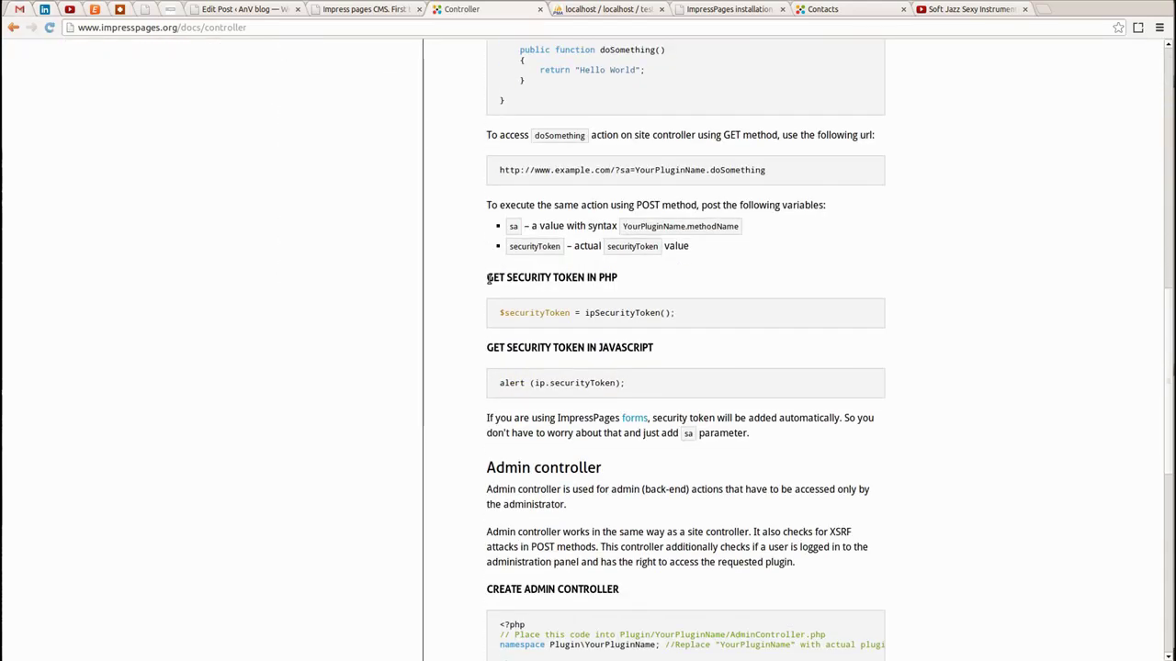
pyautogui.scroll(18, 488, 282)
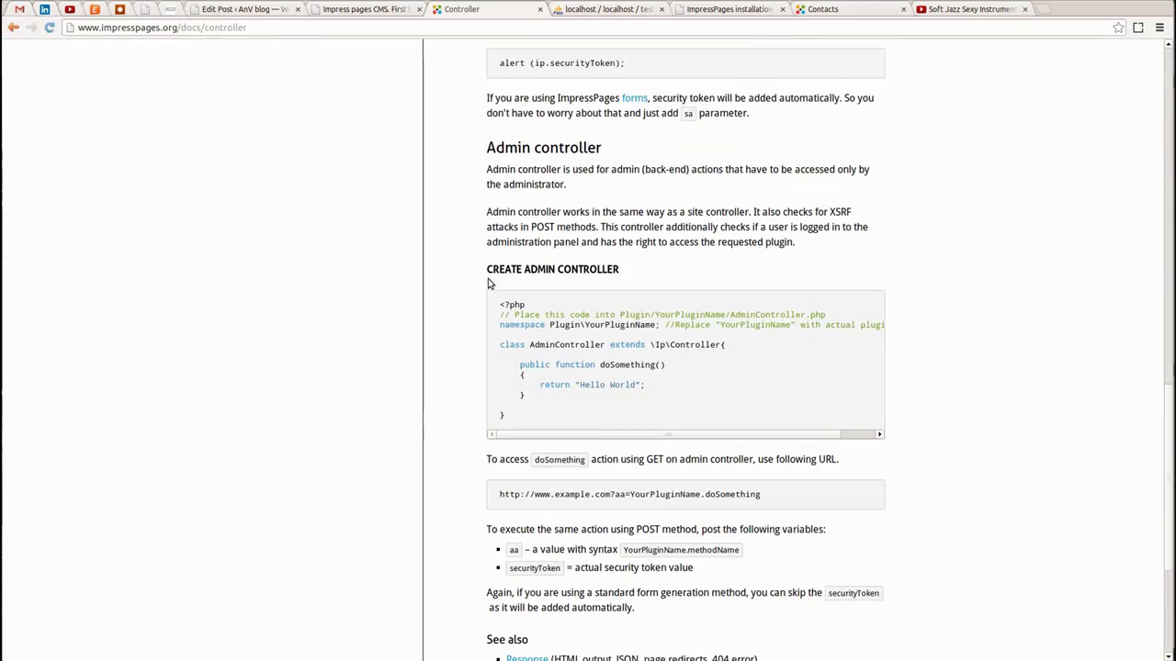
pyautogui.scroll(4, 488, 282)
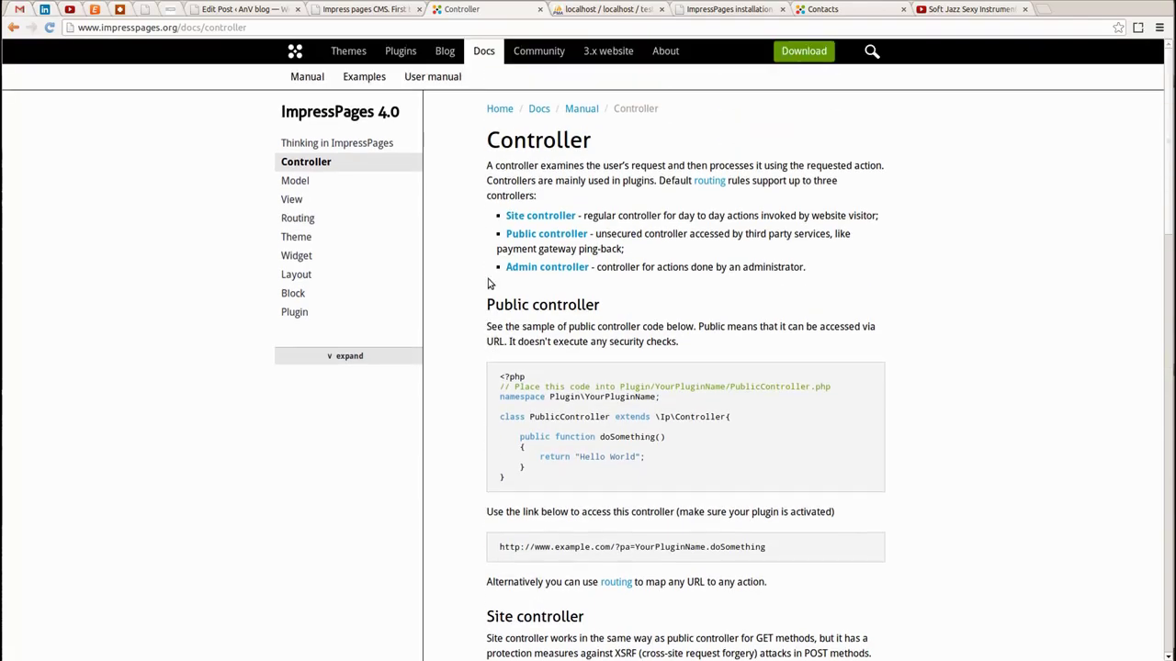
pyautogui.scroll(-3, 535, 340)
pyautogui.scroll(3, 560, 413)
# Switch to the 'Impress pages CMS. First try impressions.' post preview and skim its installation screenshots
pyautogui.click(384, 18)
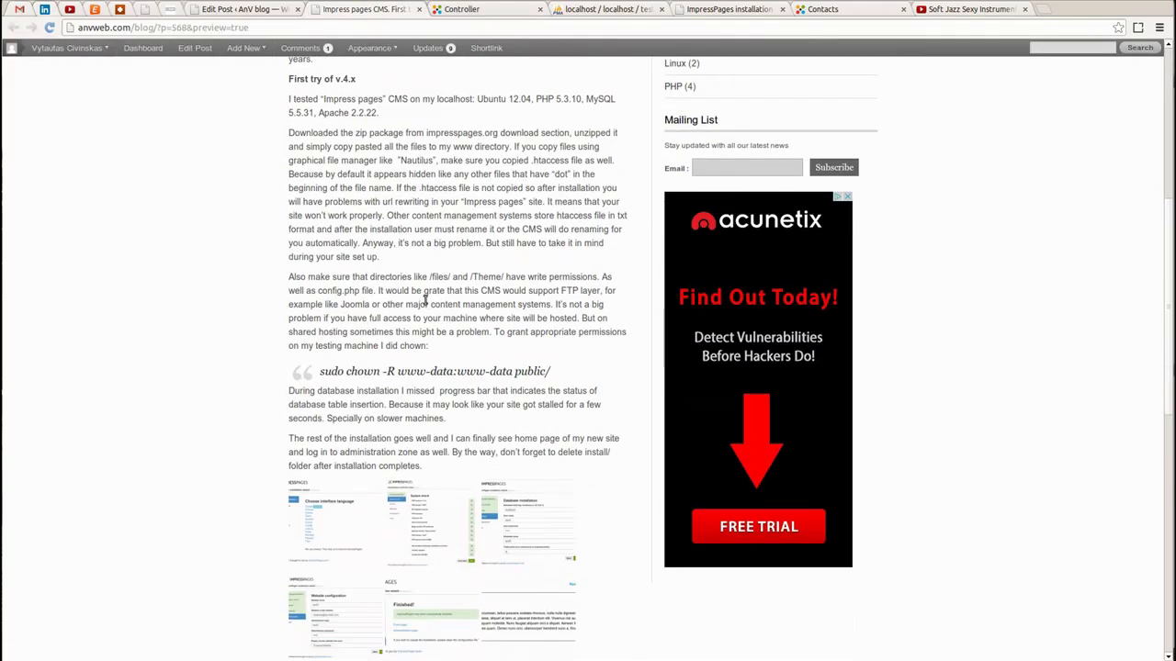
pyautogui.scroll(10, 386, 286)
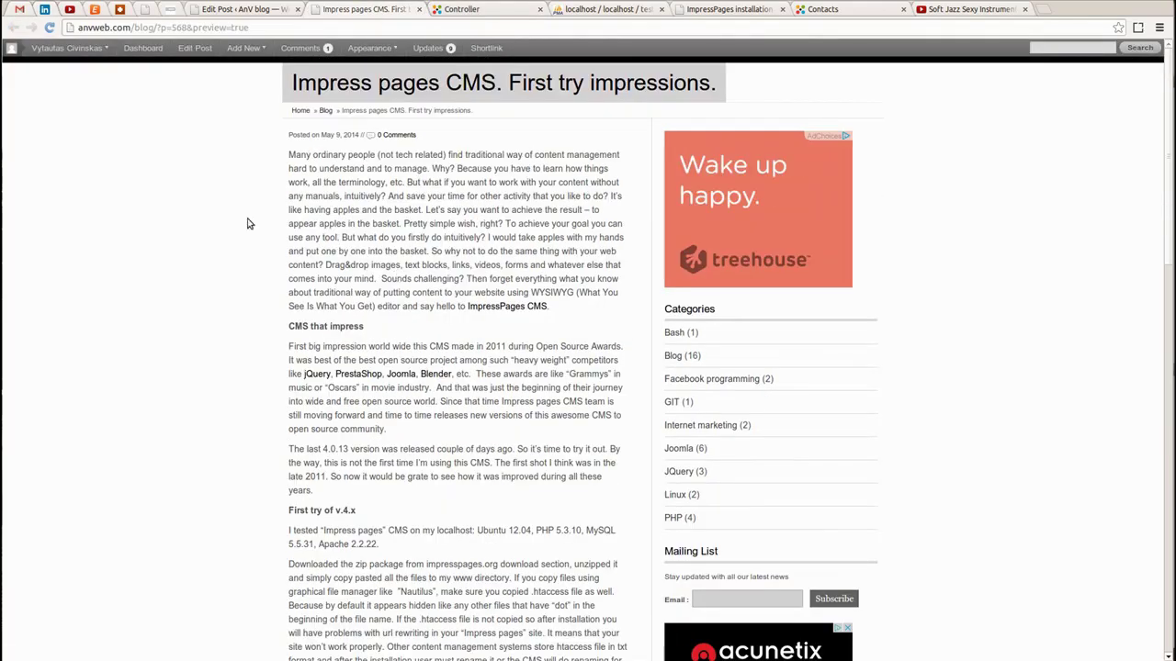
pyautogui.scroll(-15, 235, 222)
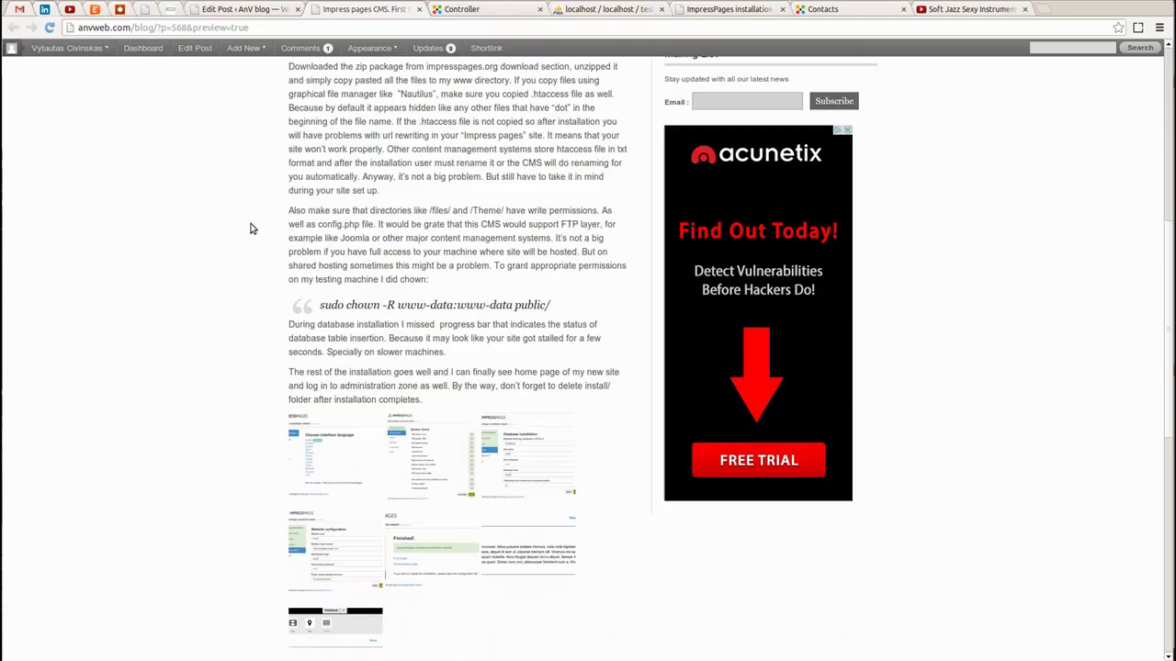
pyautogui.scroll(15, 253, 233)
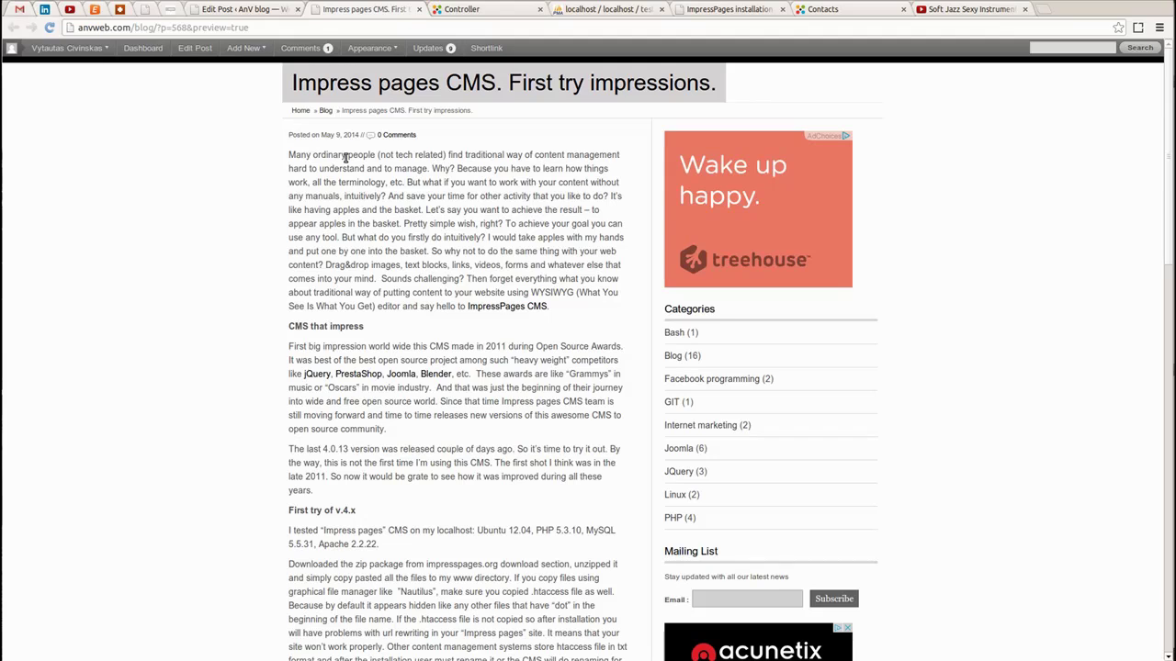
pyautogui.click(952, 1)
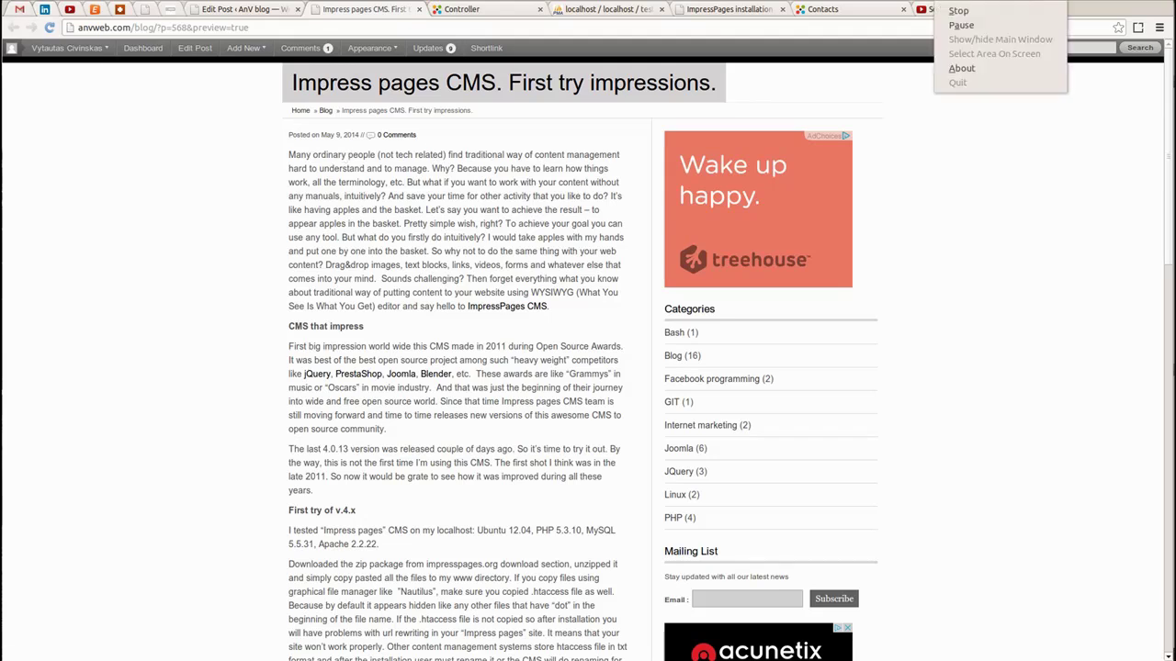